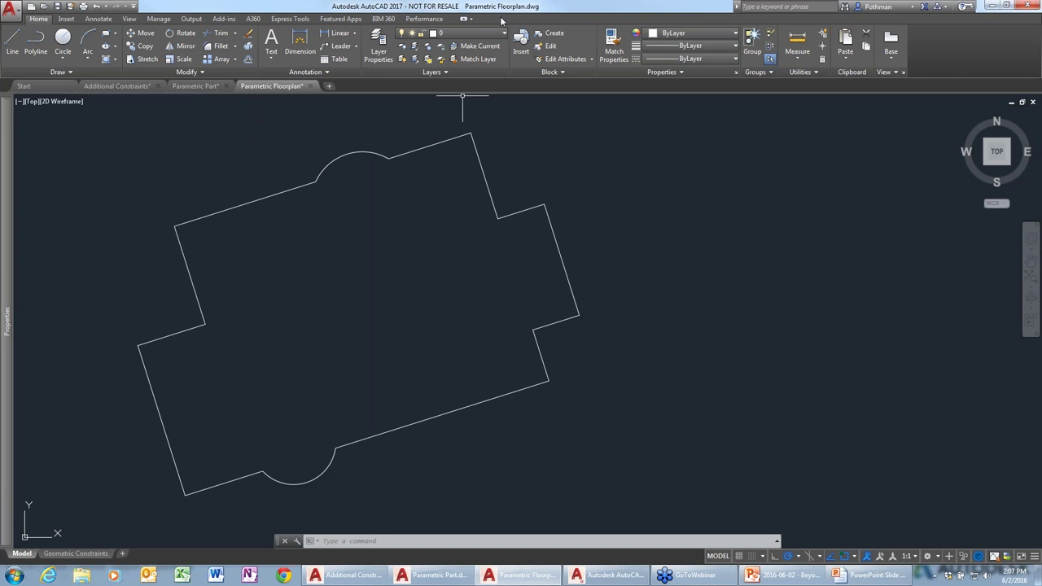
# - Enable the hidden Parametric ribbon tab and display its constraint tools
pyautogui.rightClick(502, 20)
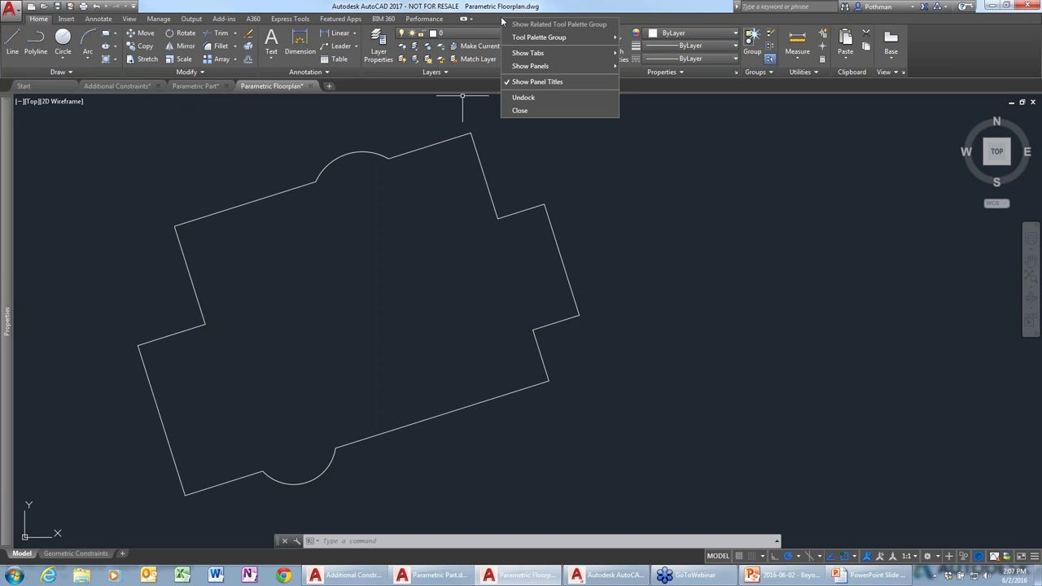
pyautogui.moveTo(536, 58)
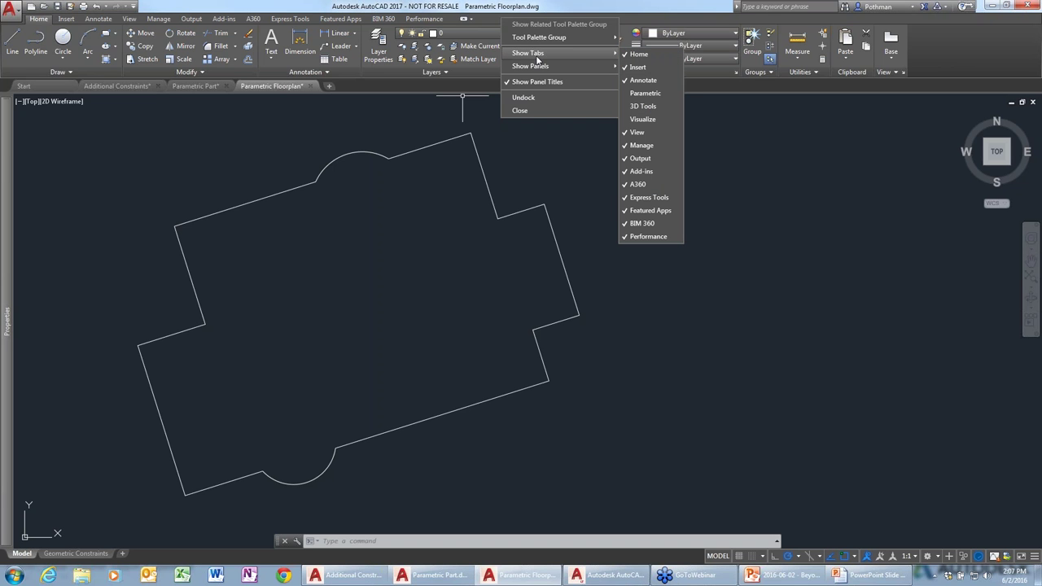
pyautogui.click(648, 95)
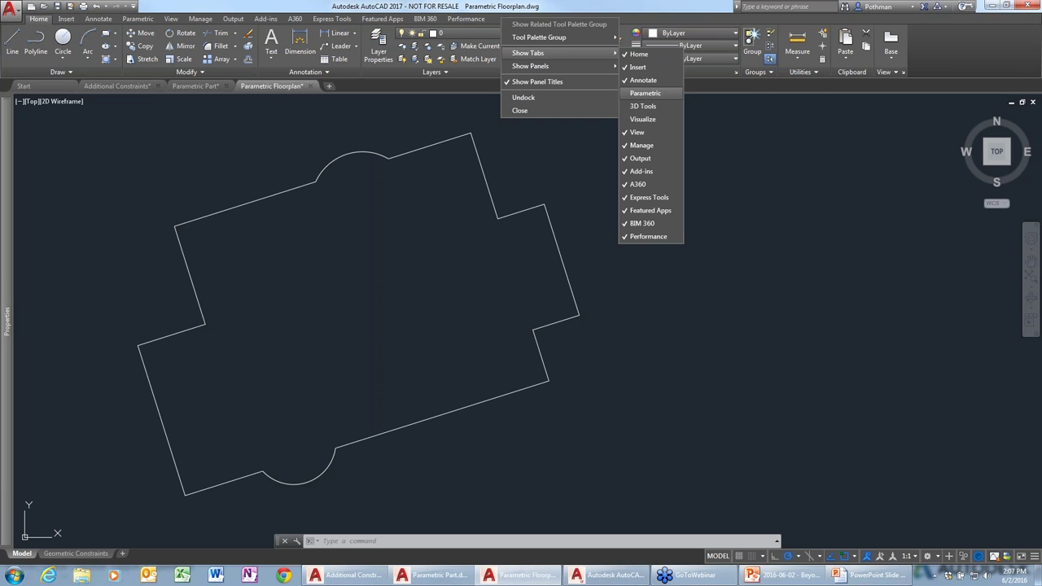
pyautogui.click(136, 18)
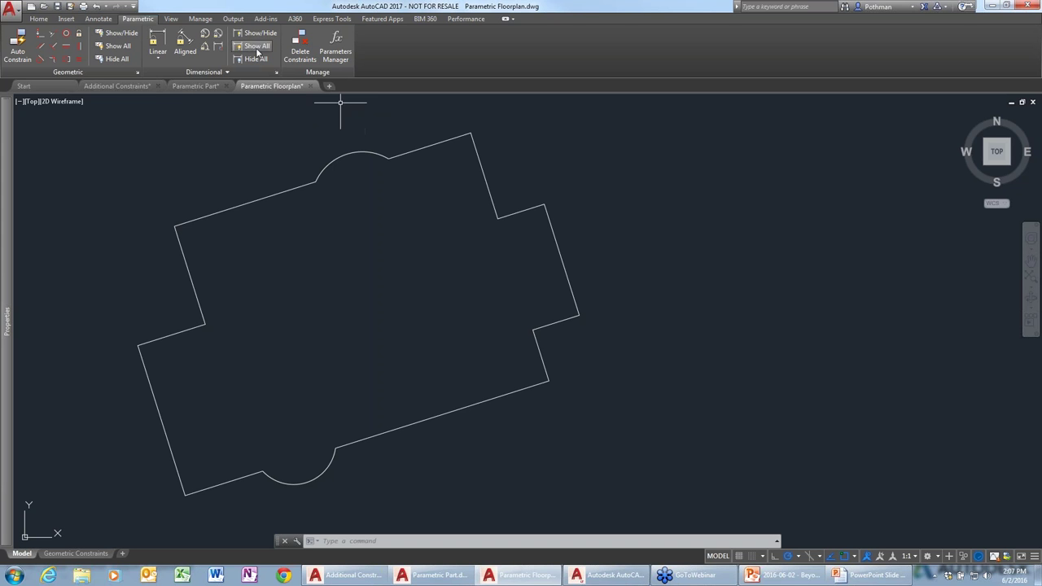
pyautogui.click(426, 146)
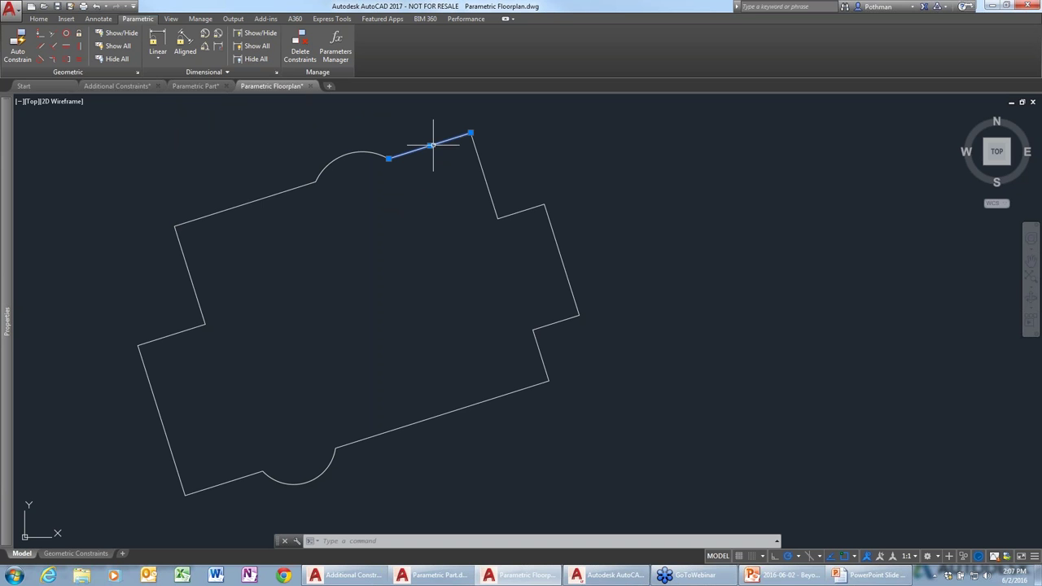
pyautogui.click(362, 155)
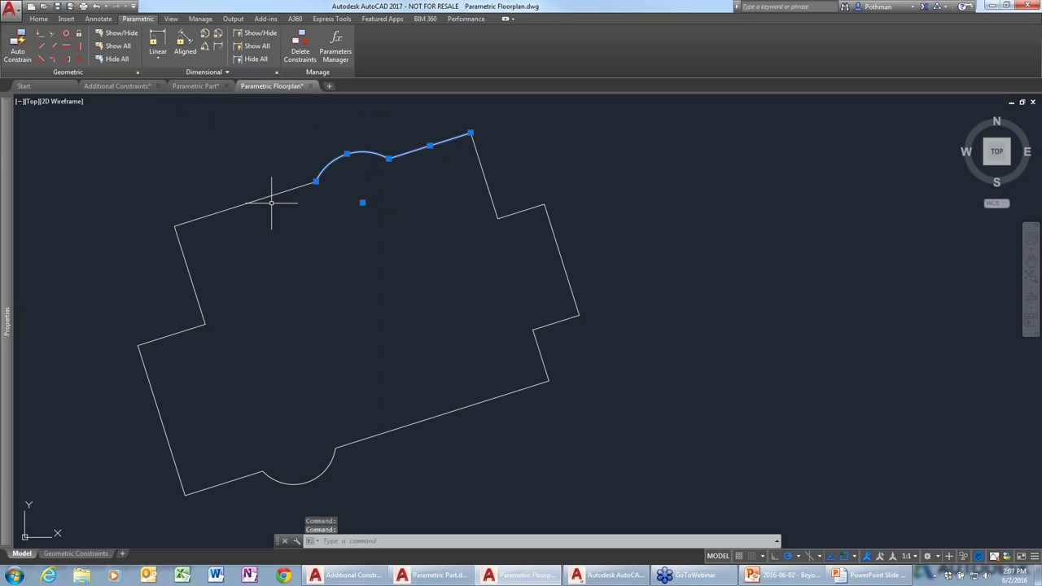
pyautogui.press('Escape')
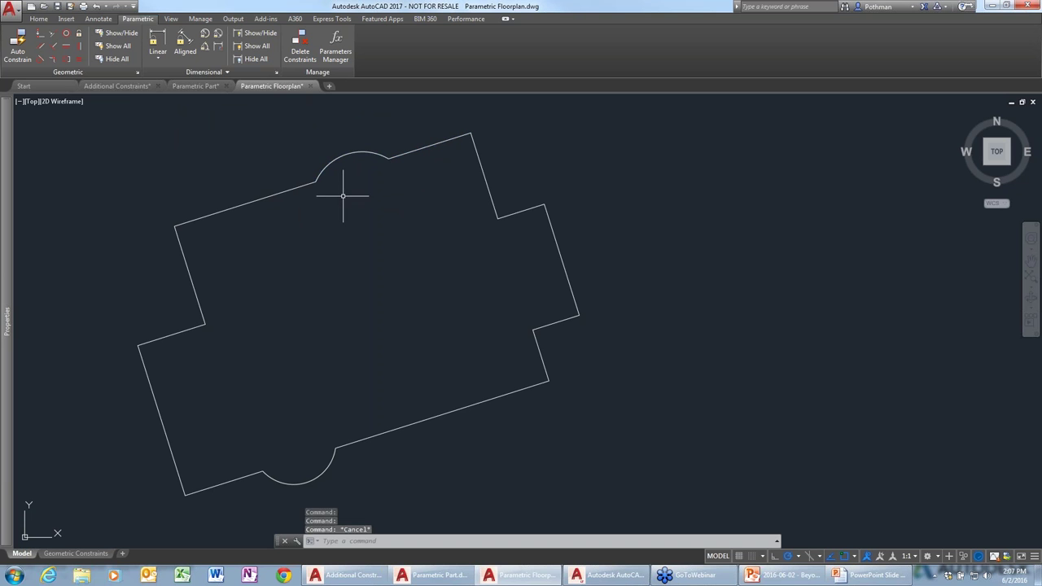
# - Move the straight wall line beside the upper arc away from the floorplan outline, and undo the move
pyautogui.write('m')
pyautogui.press('Return')
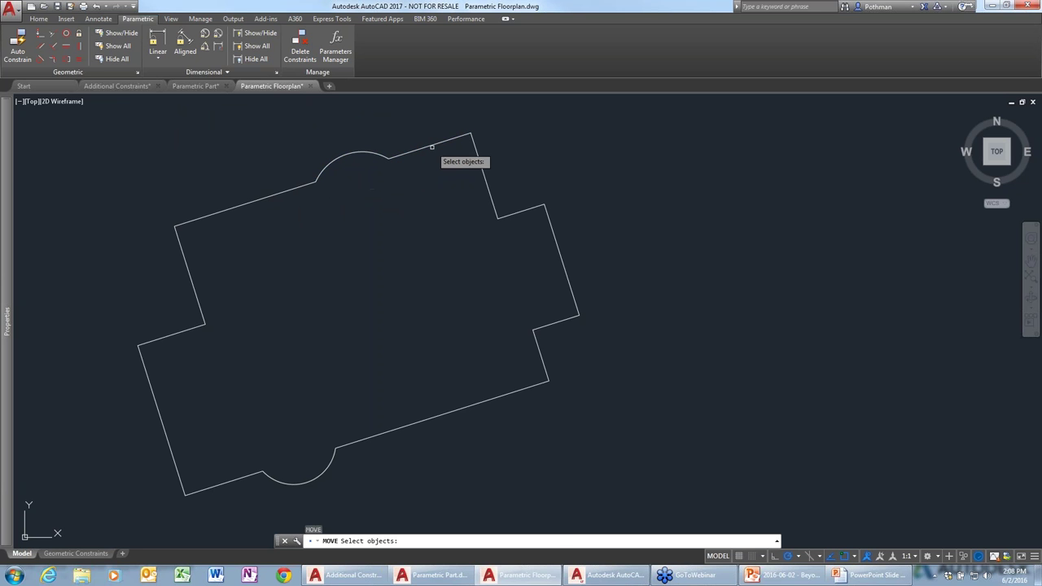
pyautogui.click(431, 146)
pyautogui.press('Return')
pyautogui.click(437, 187)
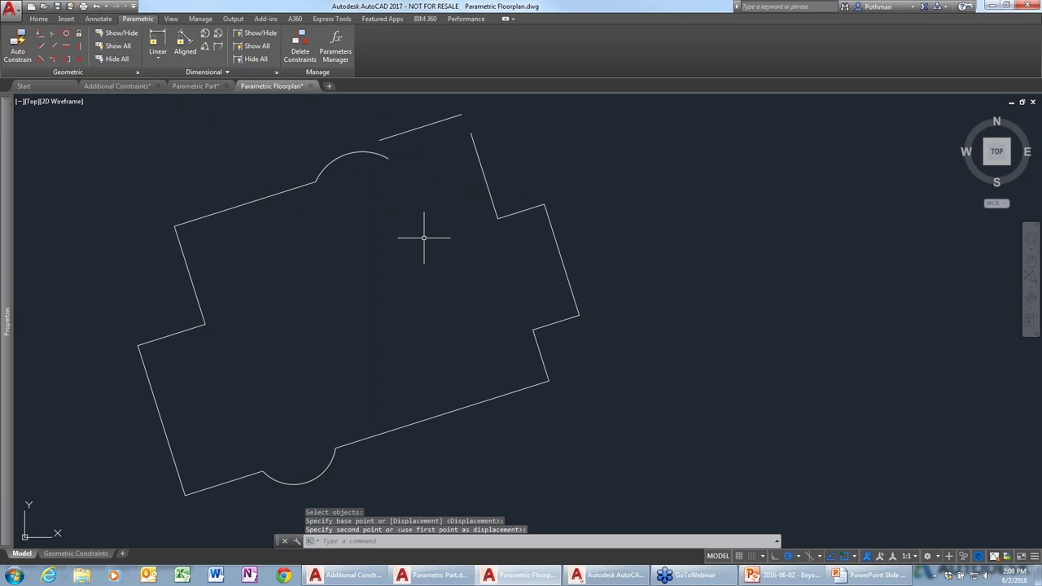
pyautogui.click(423, 238)
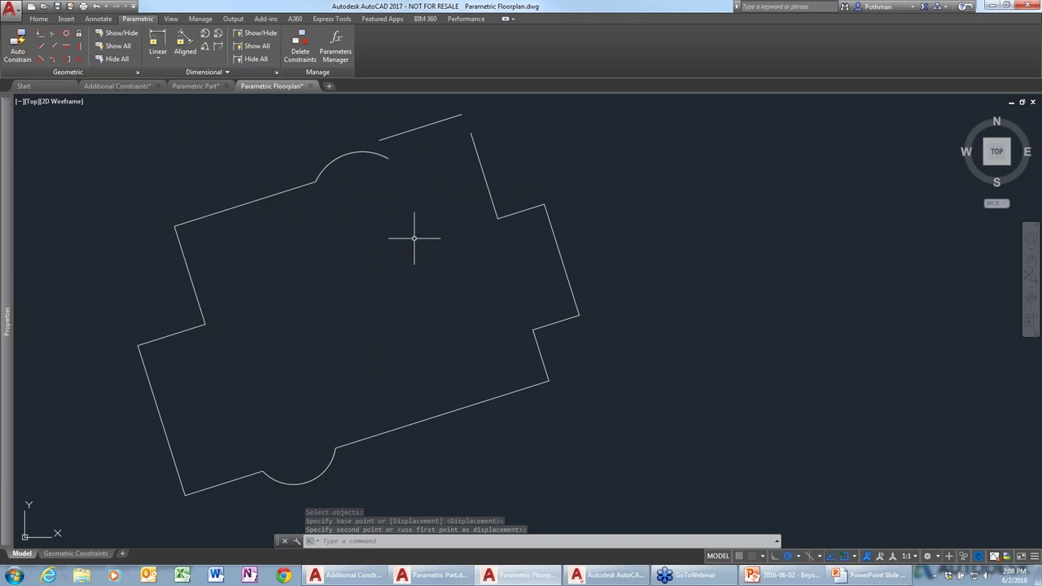
pyautogui.hotkey('ctrl', 'z')
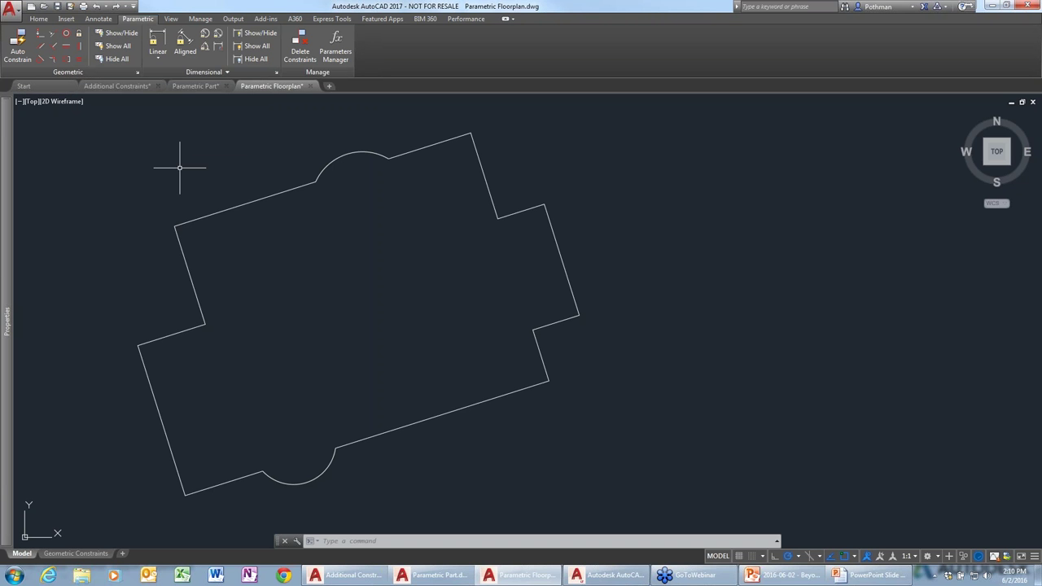
# - Draw an irregular closed four-sided polyline to the right of the floorplan outline
pyautogui.write('pl')
pyautogui.press('Return')
pyautogui.click(730, 428)
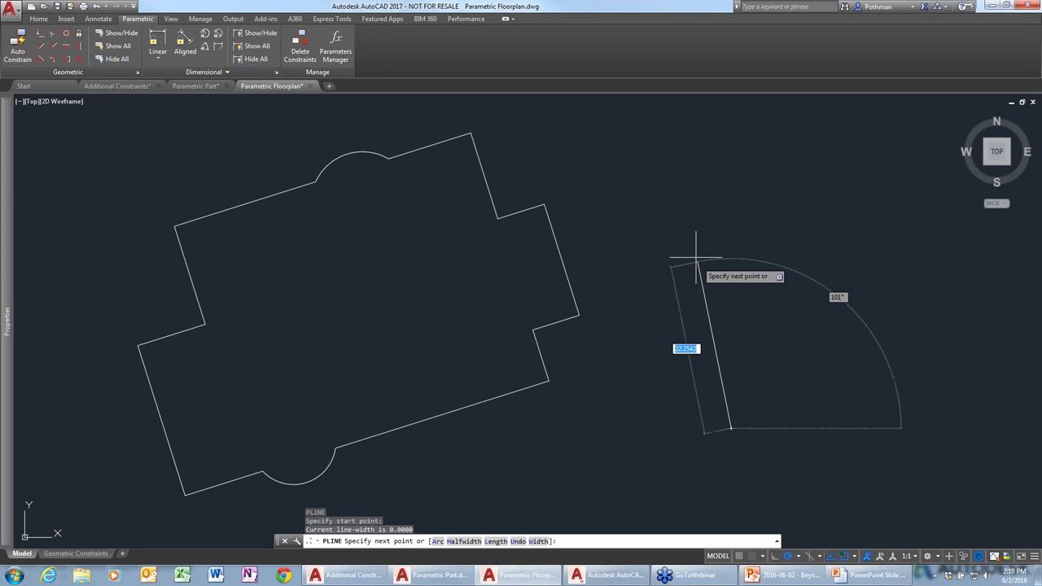
pyautogui.click(647, 166)
pyautogui.click(780, 114)
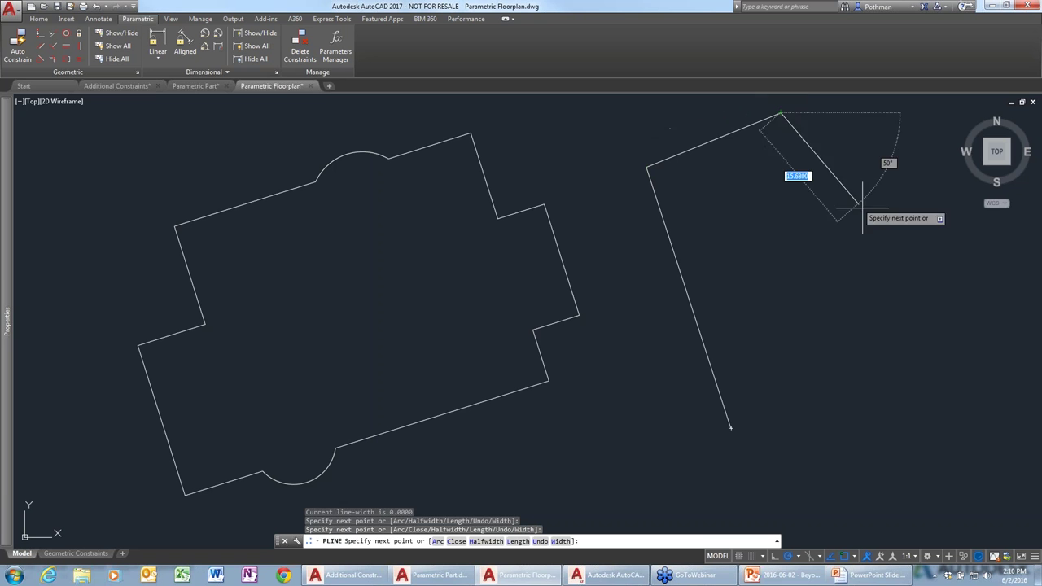
pyautogui.click(805, 468)
pyautogui.write('c')
pyautogui.press('Return')
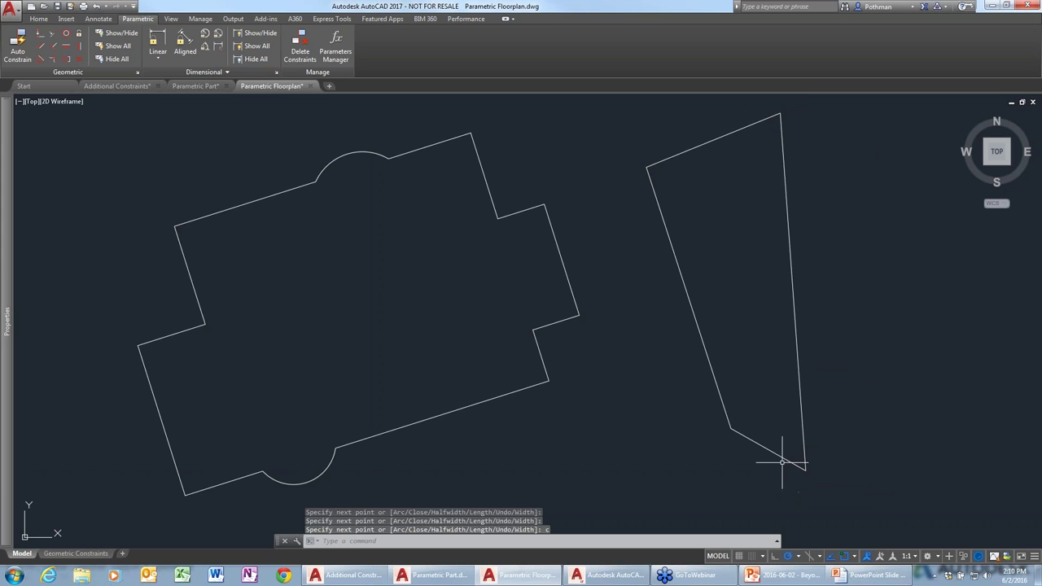
# - Stretch the four-sided polyline's lower-left corner outward to the left and its lower-right corner inward
pyautogui.click(795, 310)
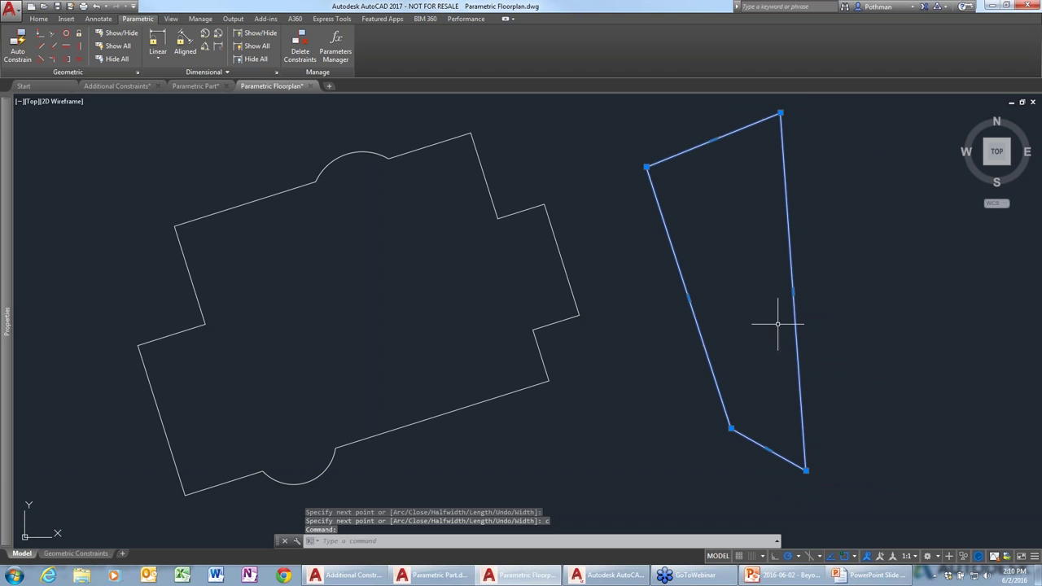
pyautogui.click(733, 427)
pyautogui.click(685, 427)
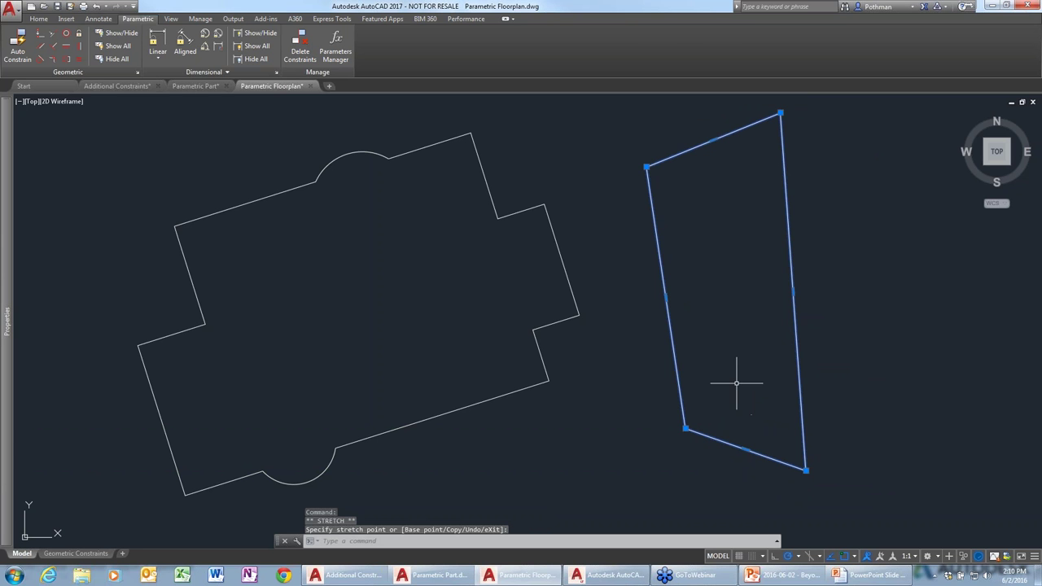
pyautogui.press('Escape')
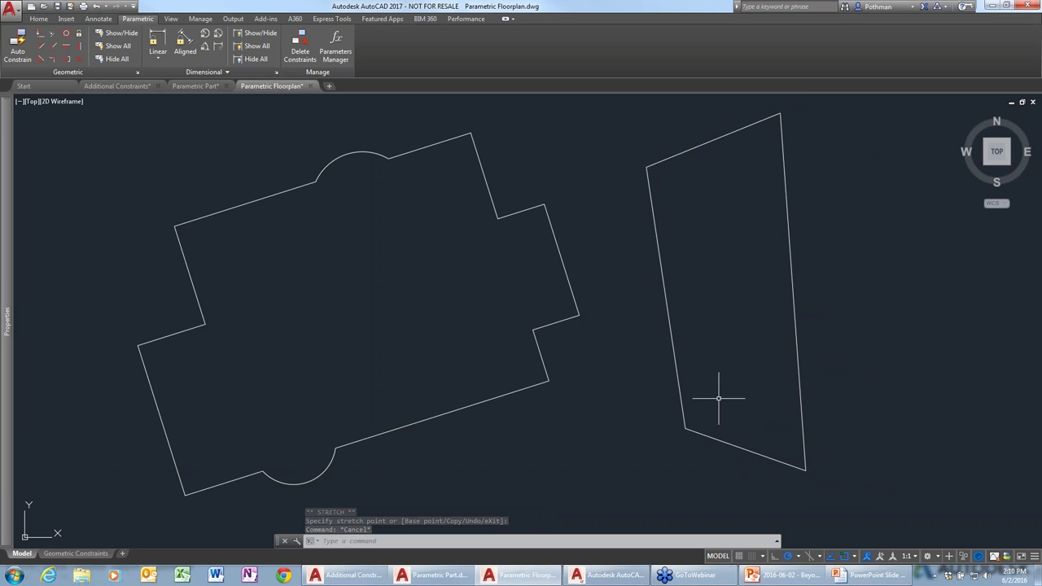
pyautogui.click(809, 379)
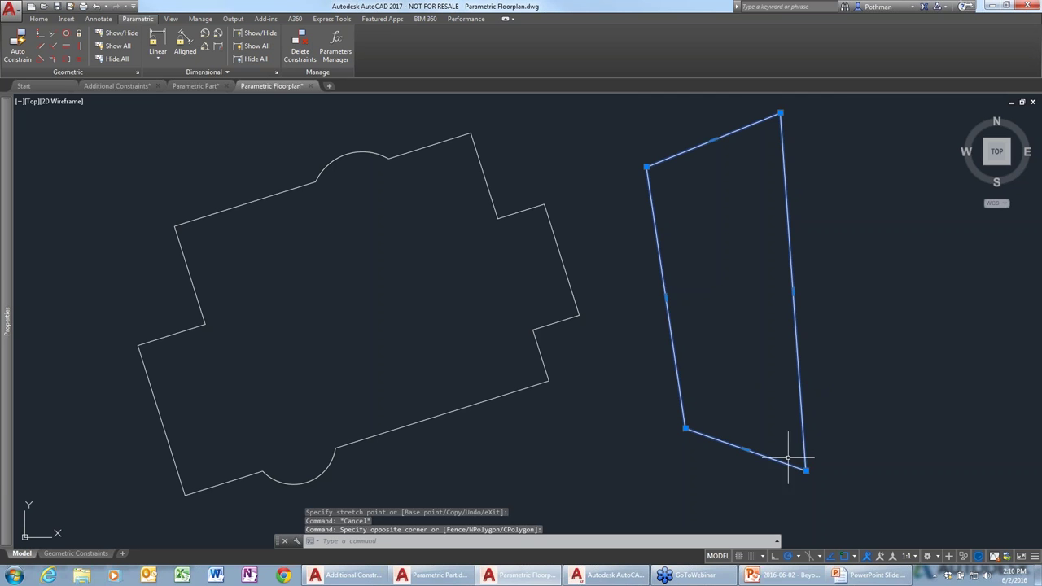
pyautogui.click(806, 470)
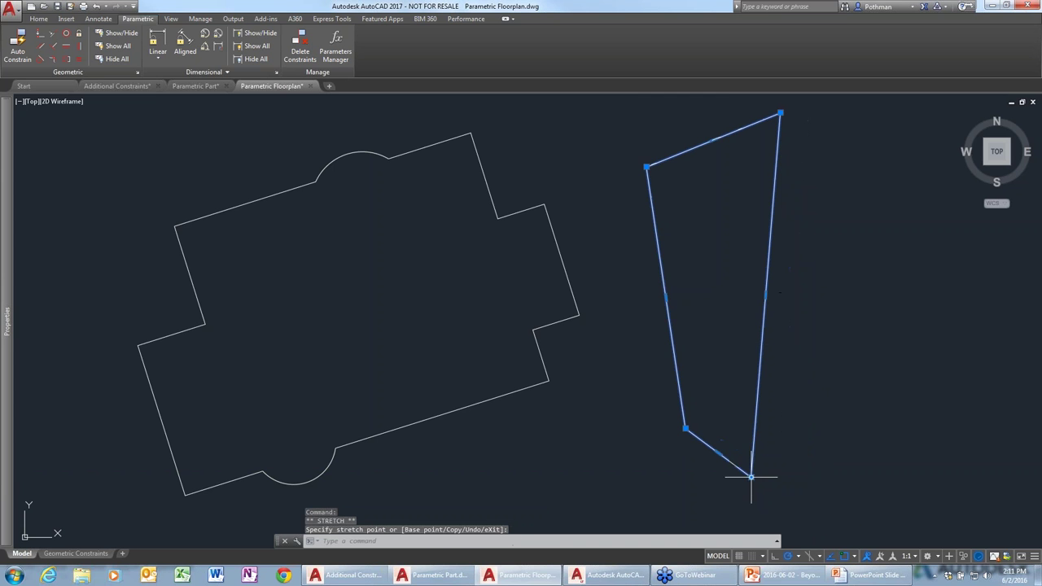
pyautogui.click(750, 477)
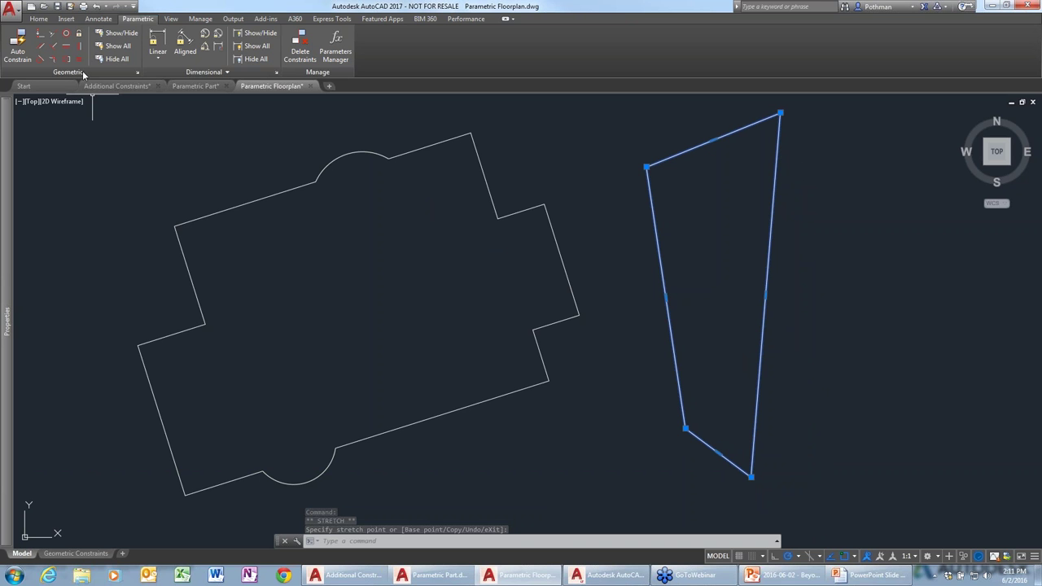
# - Apply Parallel constraints to the polyline's left and right sides and to its upper and lower sides, using the left and upper sides as references
pyautogui.click(41, 49)
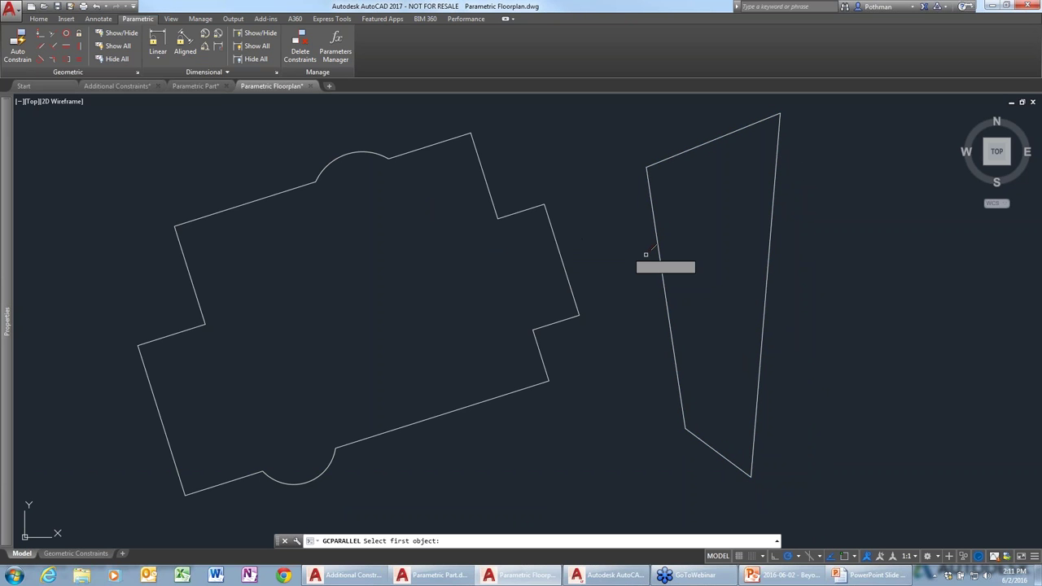
pyautogui.click(660, 256)
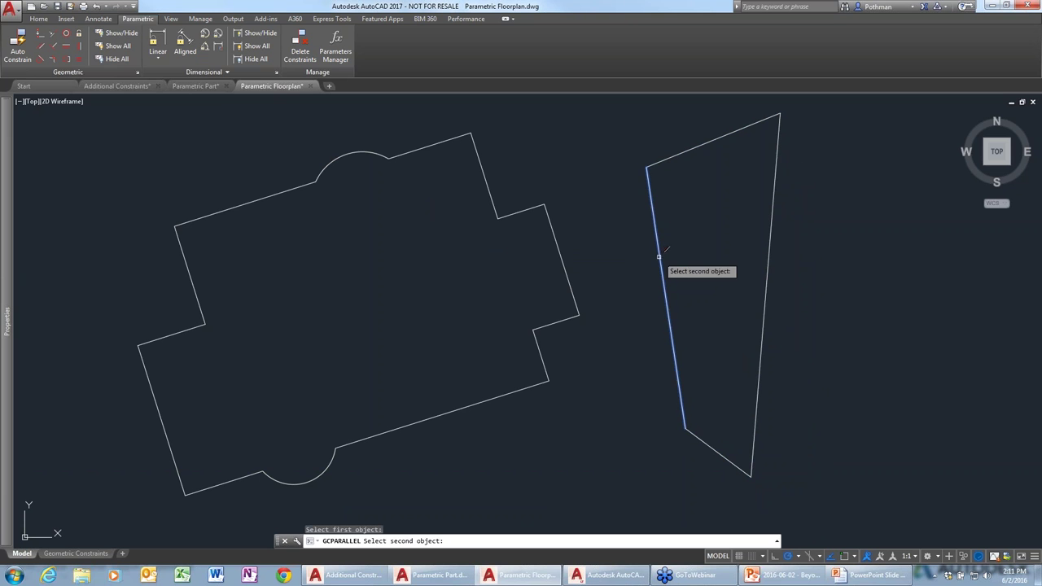
pyautogui.click(770, 242)
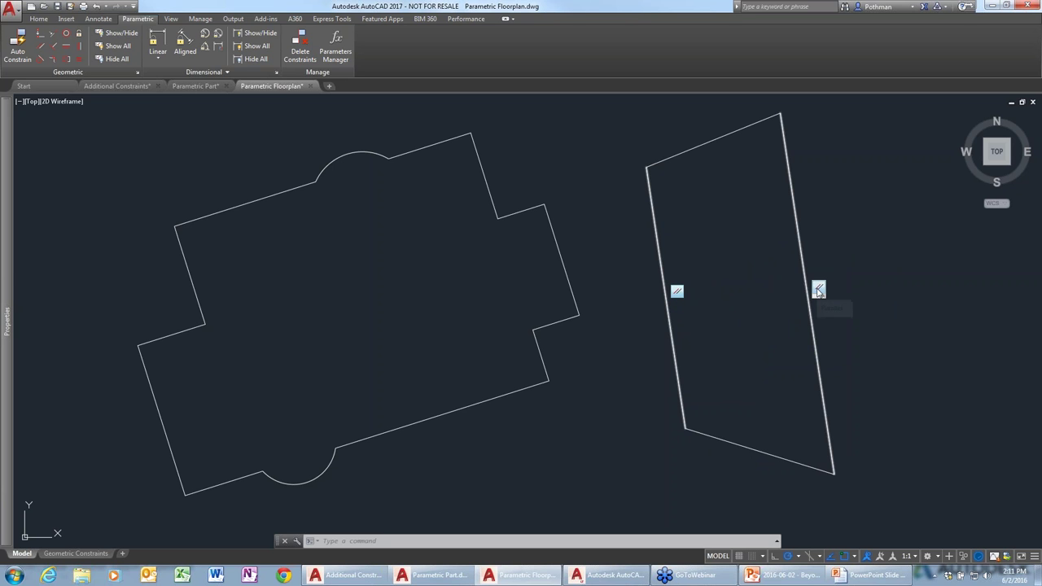
pyautogui.click(44, 46)
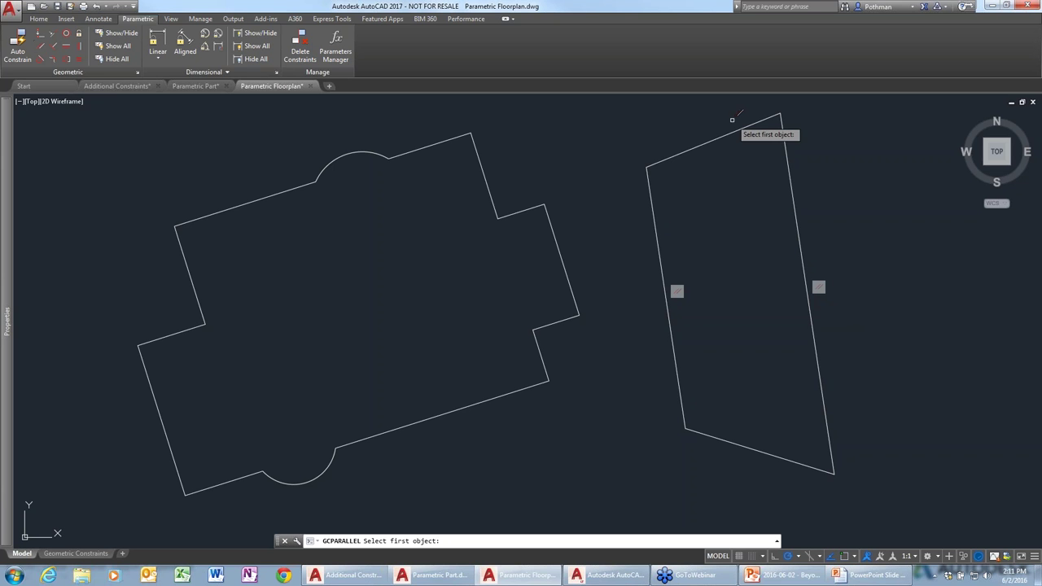
pyautogui.click(727, 134)
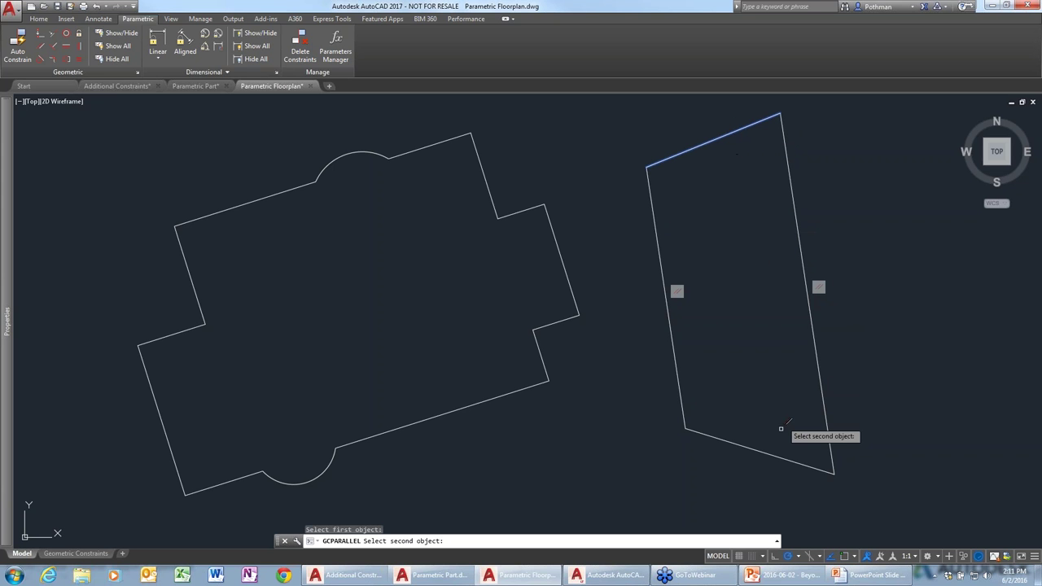
pyautogui.click(789, 464)
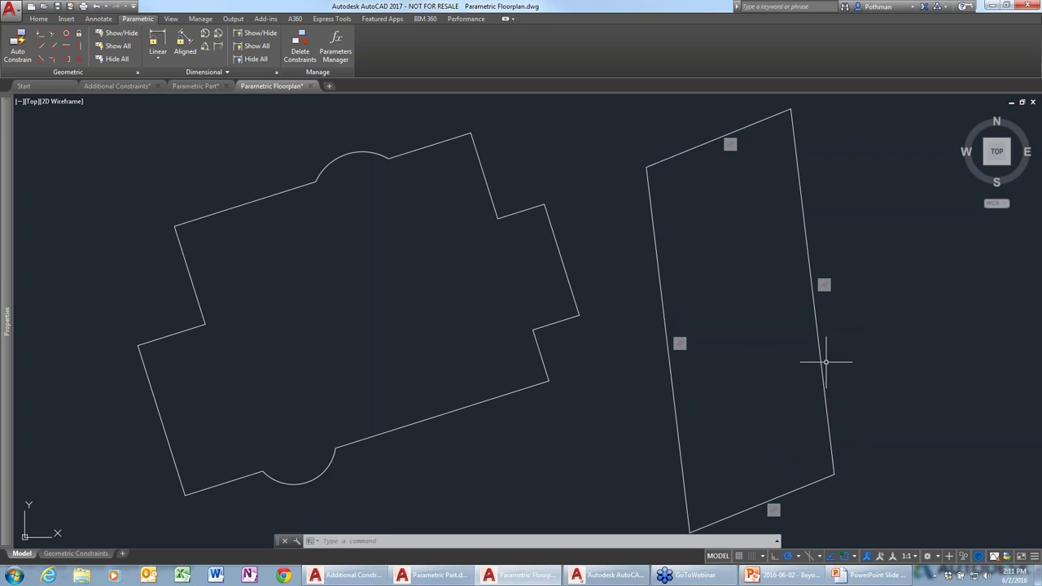
# - Stretch the constrained polyline's upper-left corner downward and inward to test the parallel sides
pyautogui.click(690, 150)
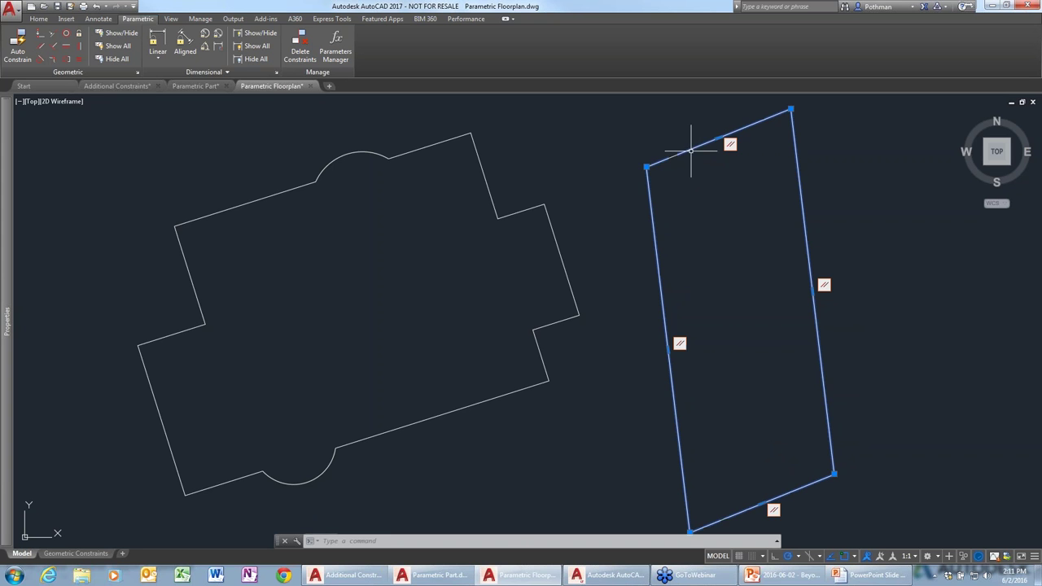
pyautogui.click(646, 167)
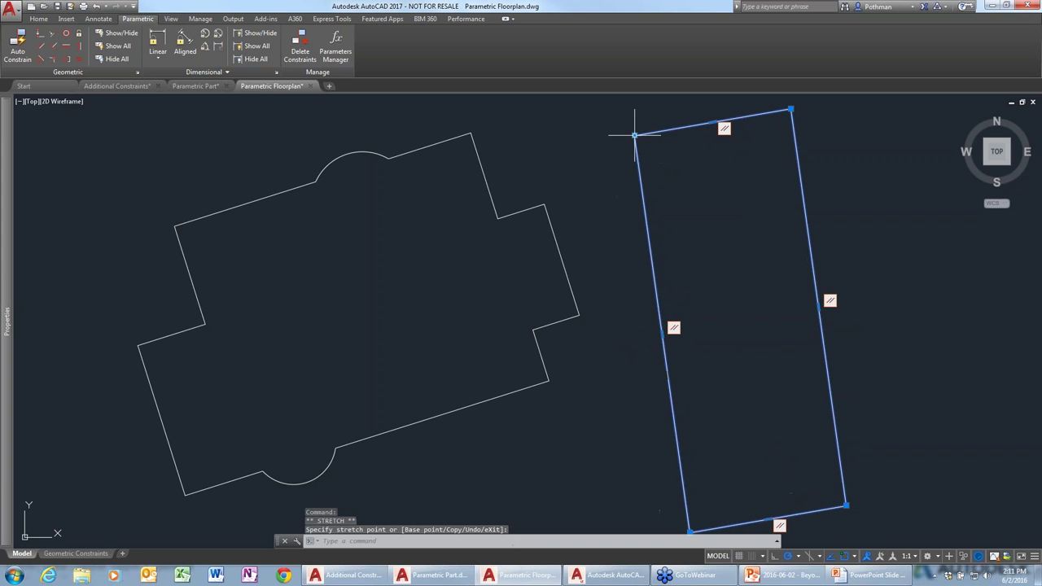
pyautogui.click(661, 212)
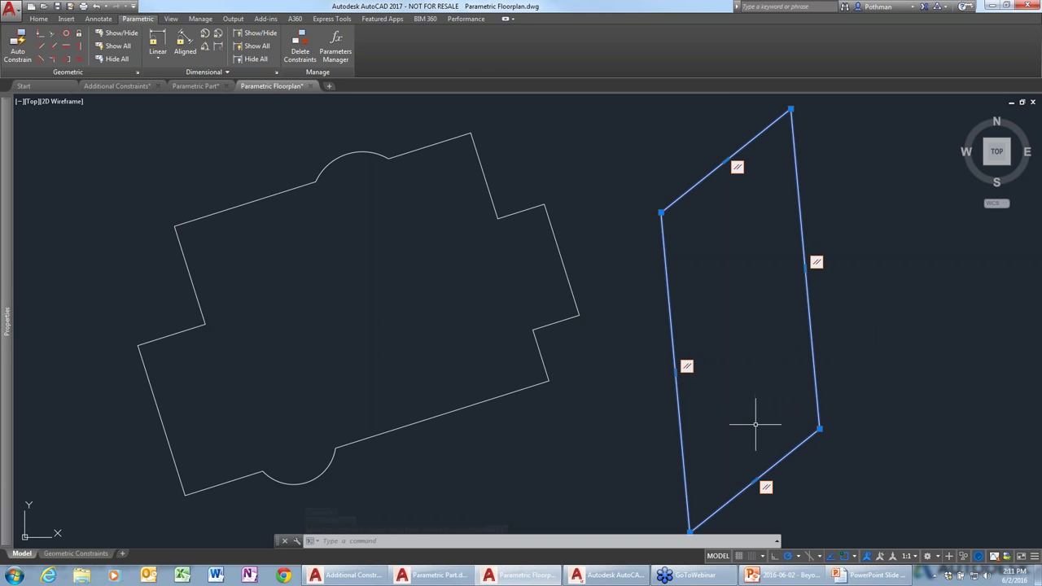
# - Apply a Perpendicular constraint between the polyline's left side and its lower side
pyautogui.moveTo(756, 424); pyautogui.dragTo(744, 396, button='middle')
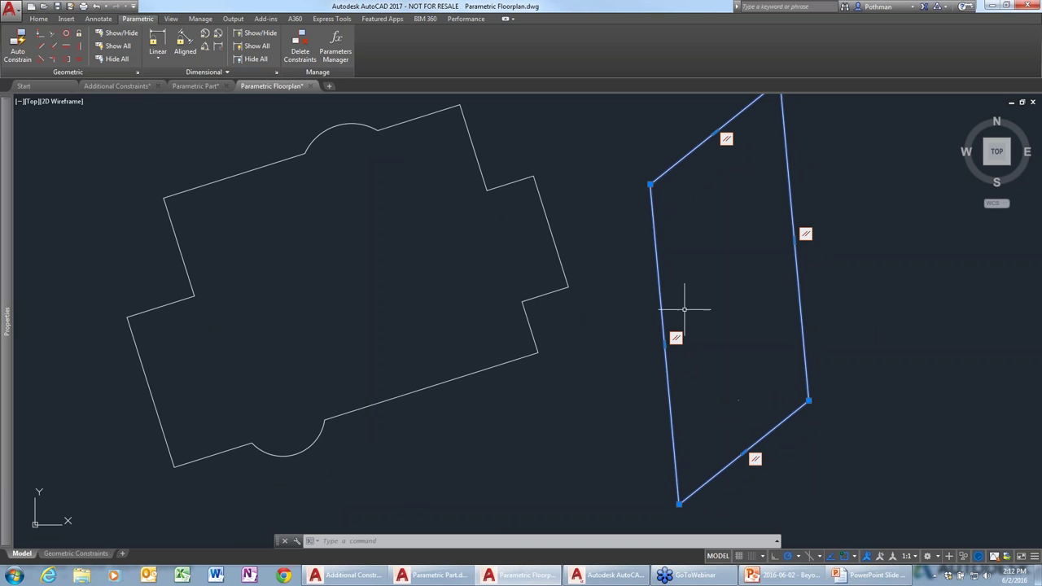
pyautogui.click(55, 47)
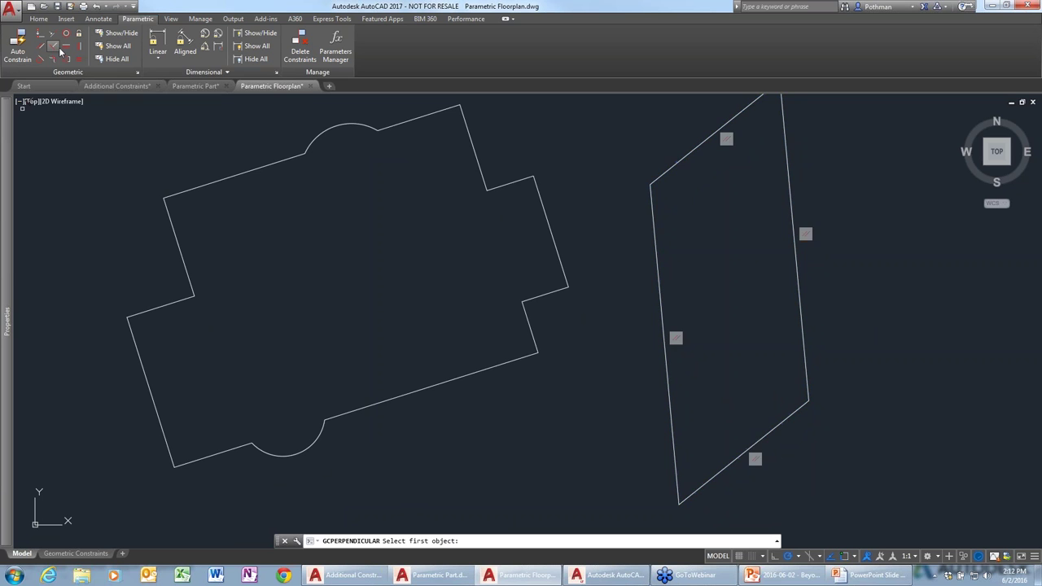
pyautogui.click(673, 435)
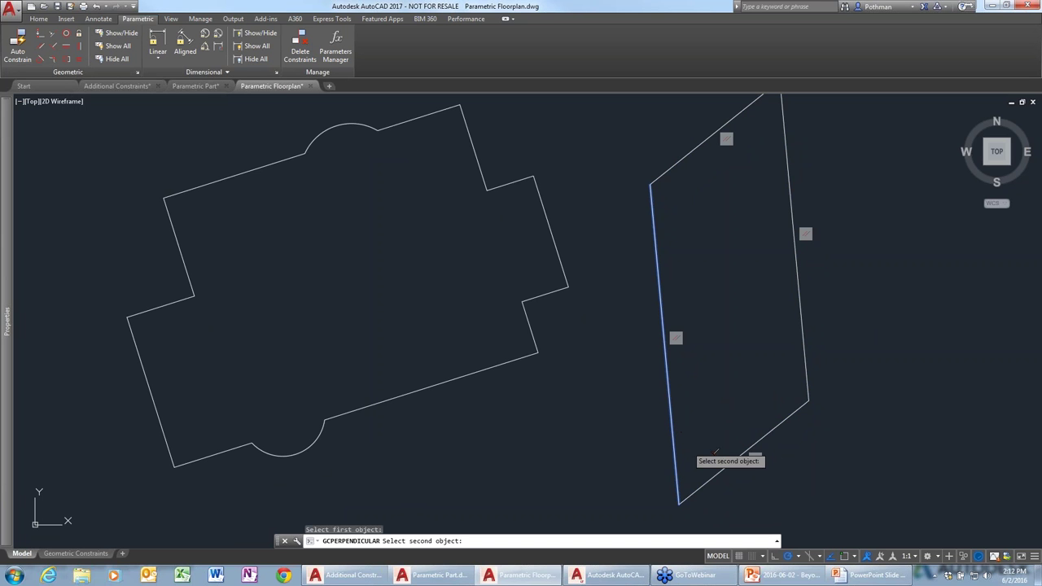
pyautogui.click(717, 474)
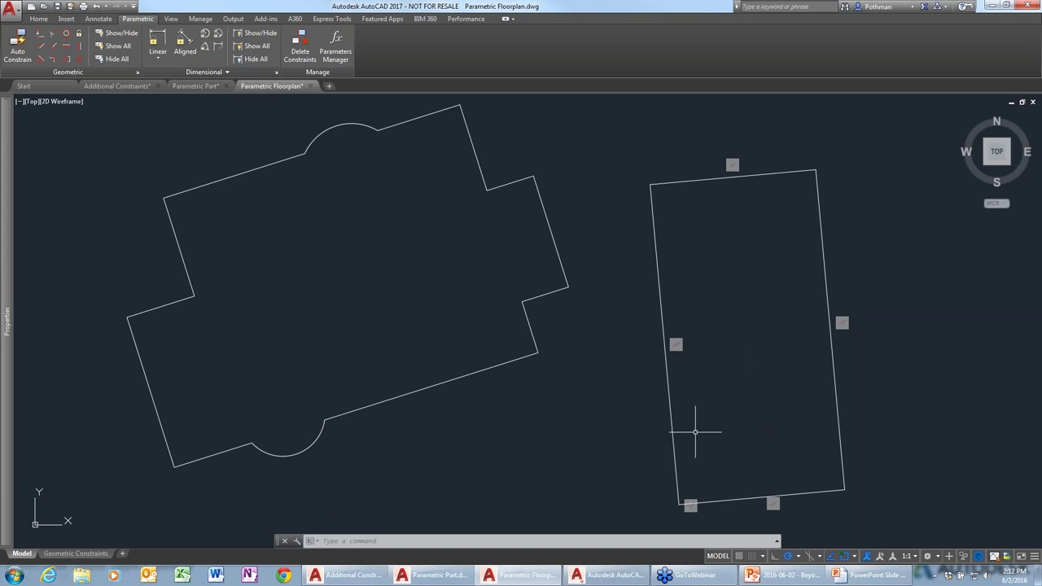
# - Stretch the constrained polyline's lower-left corner inward and back out to the left, and its lower-right corner upward, to test the perpendicular constraint
pyautogui.click(674, 472)
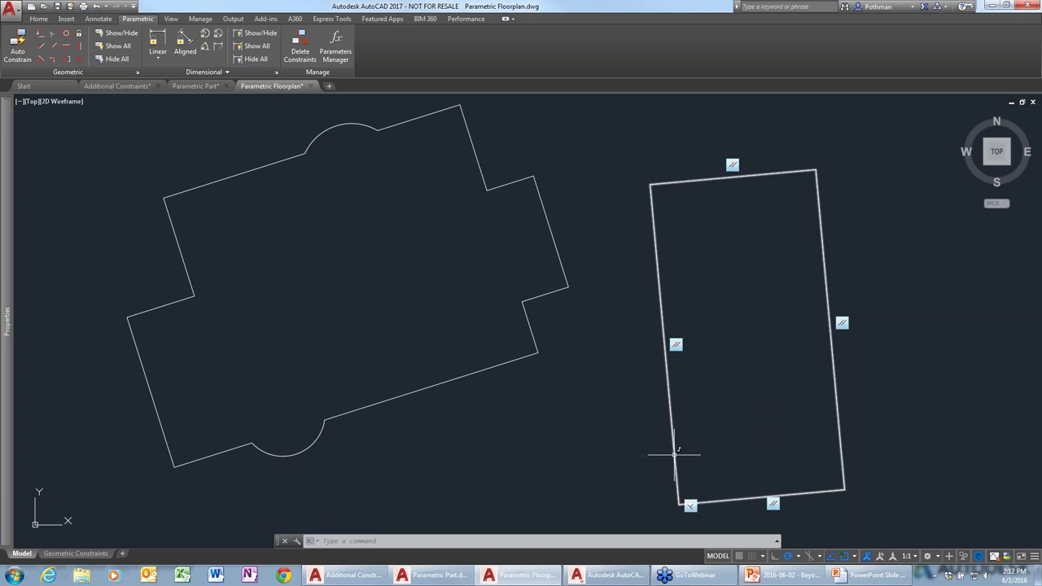
pyautogui.click(678, 504)
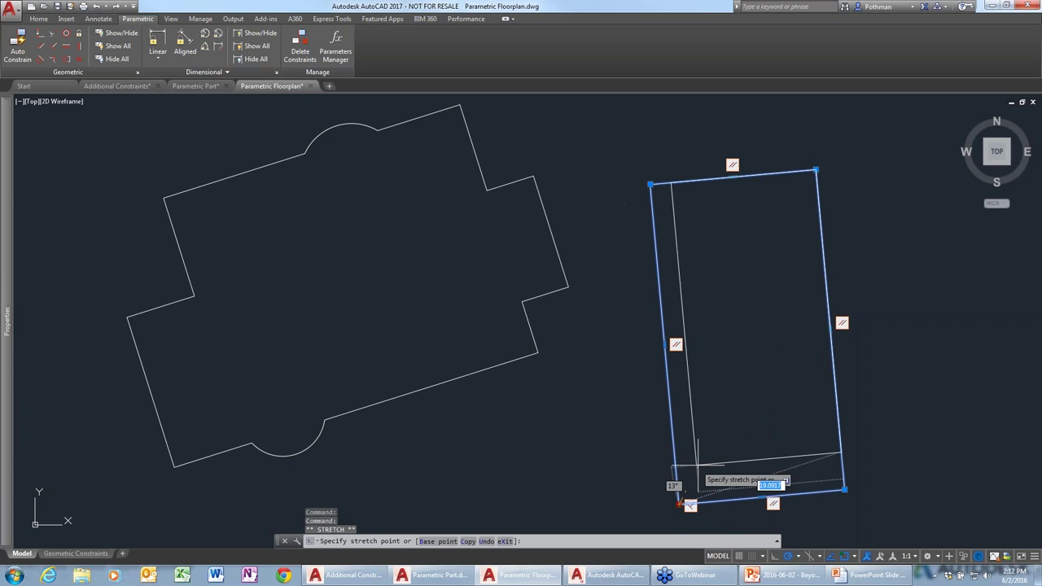
pyautogui.click(725, 432)
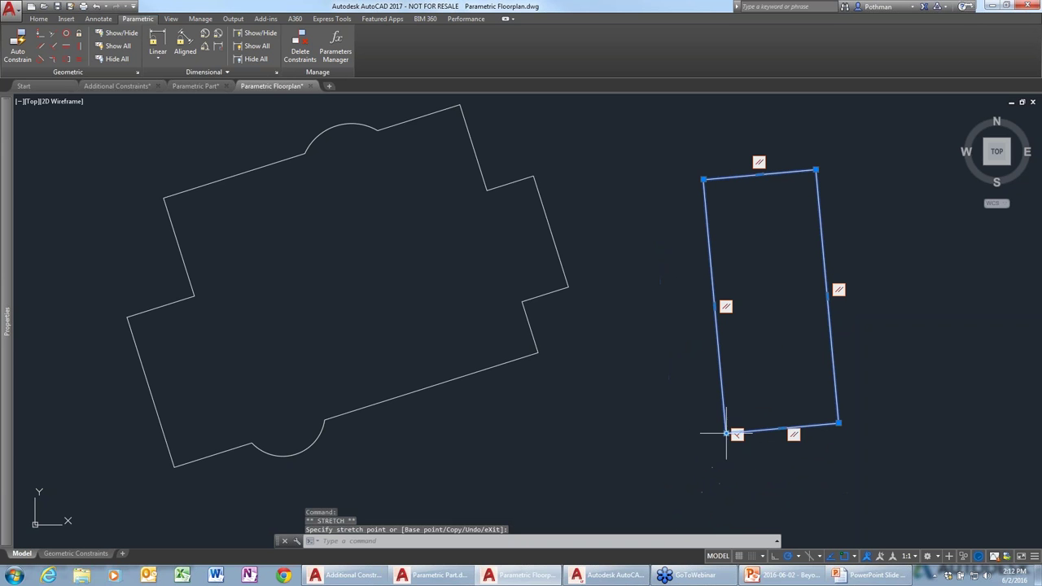
pyautogui.click(725, 432)
pyautogui.click(654, 433)
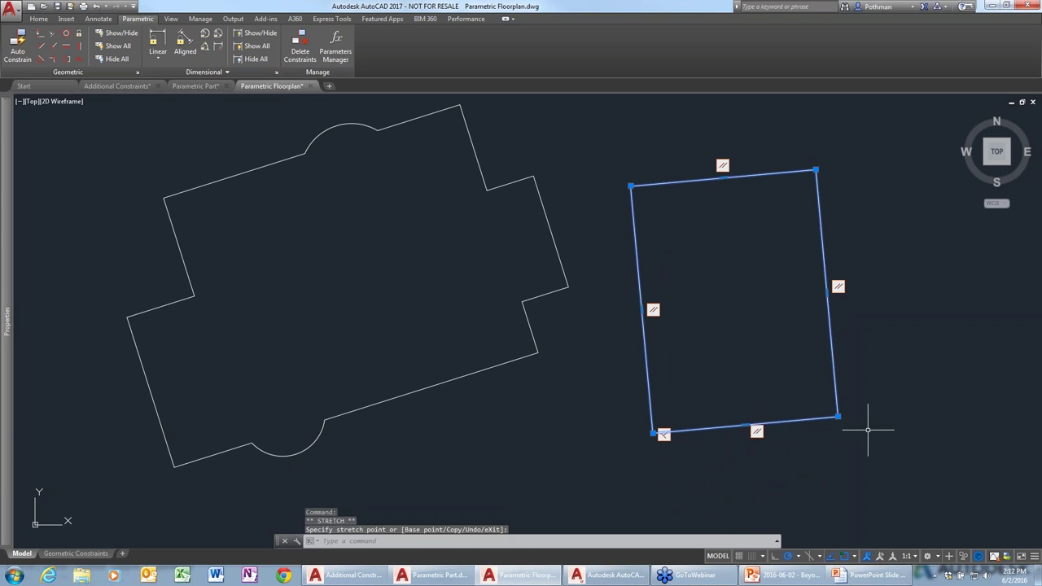
pyautogui.click(839, 417)
pyautogui.click(825, 341)
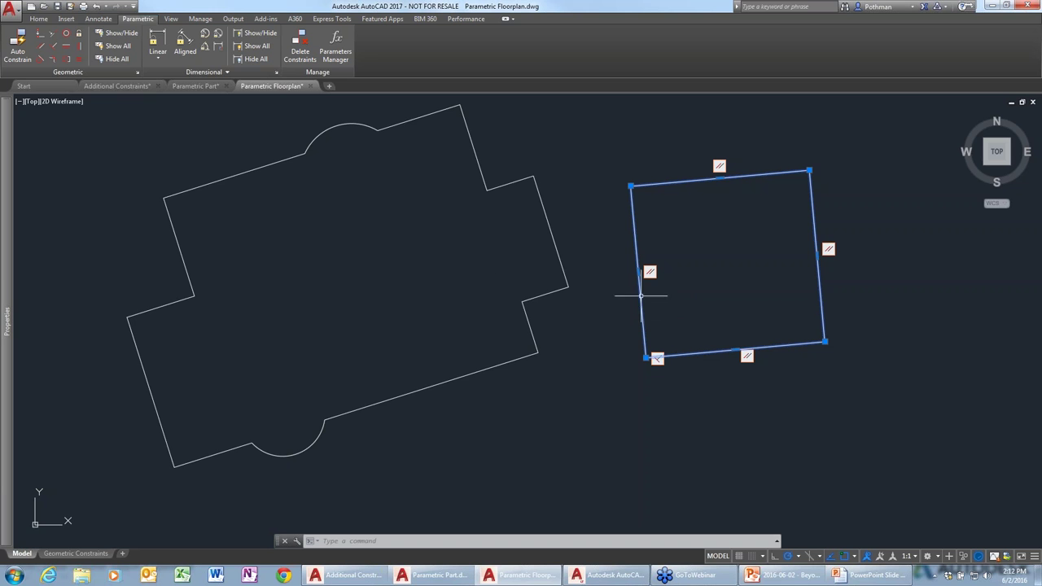
# - Apply a Collinear constraint from the floorplan's short lower-right notch edge to the lower side of the four-sided polyline
pyautogui.click(54, 38)
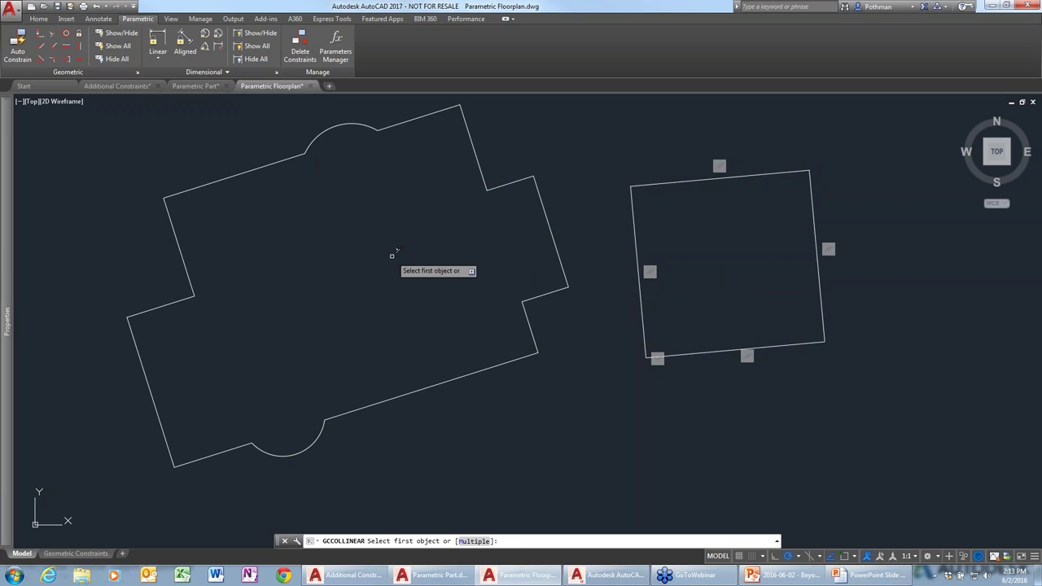
pyautogui.click(547, 290)
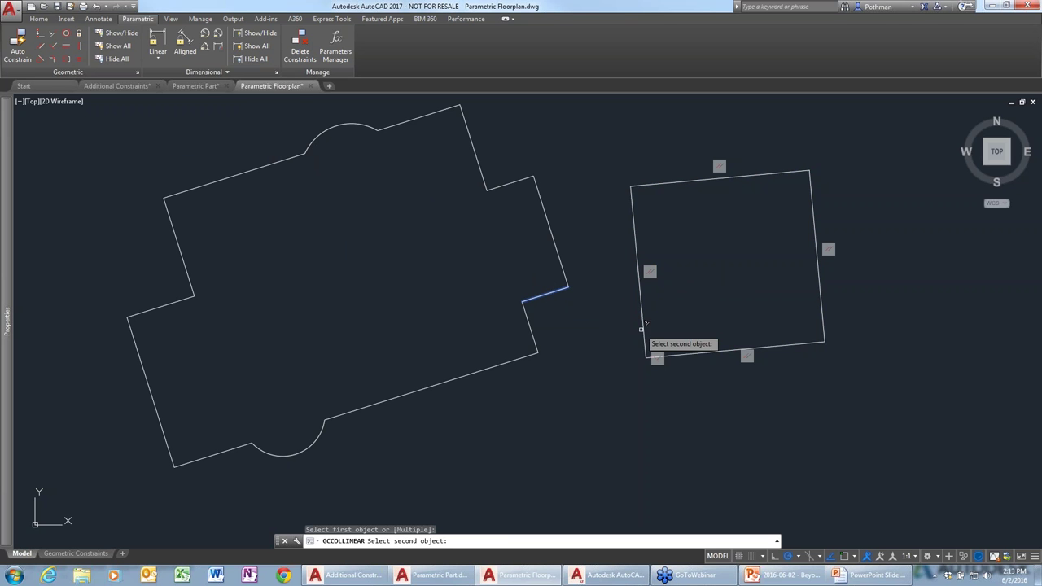
pyautogui.click(715, 347)
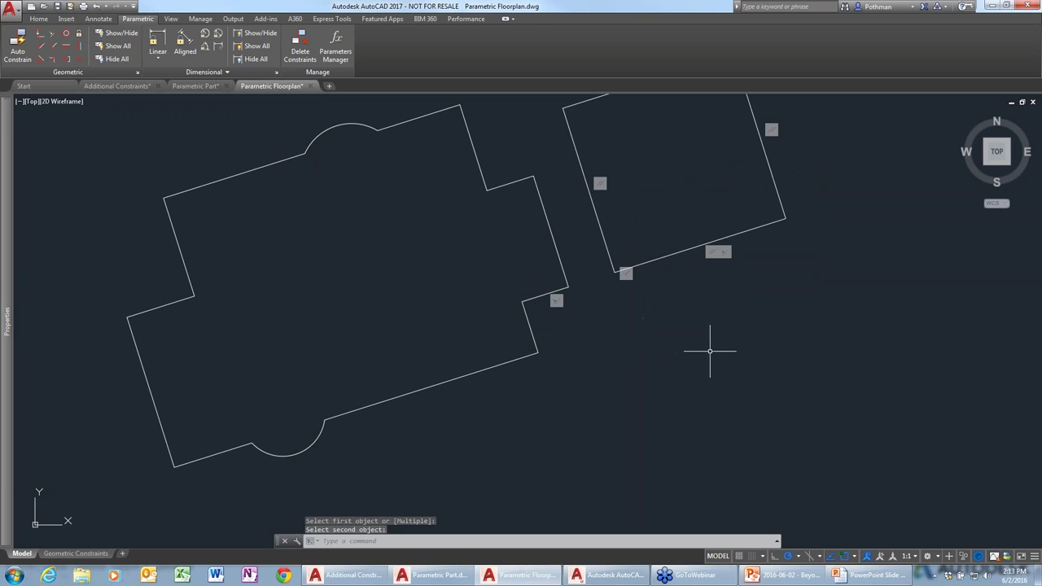
# - Try a Collinear constraint between the floorplan's short upper-right notch edge and the polyline's upper side, and undo it
pyautogui.scroll(-2, 659, 324)
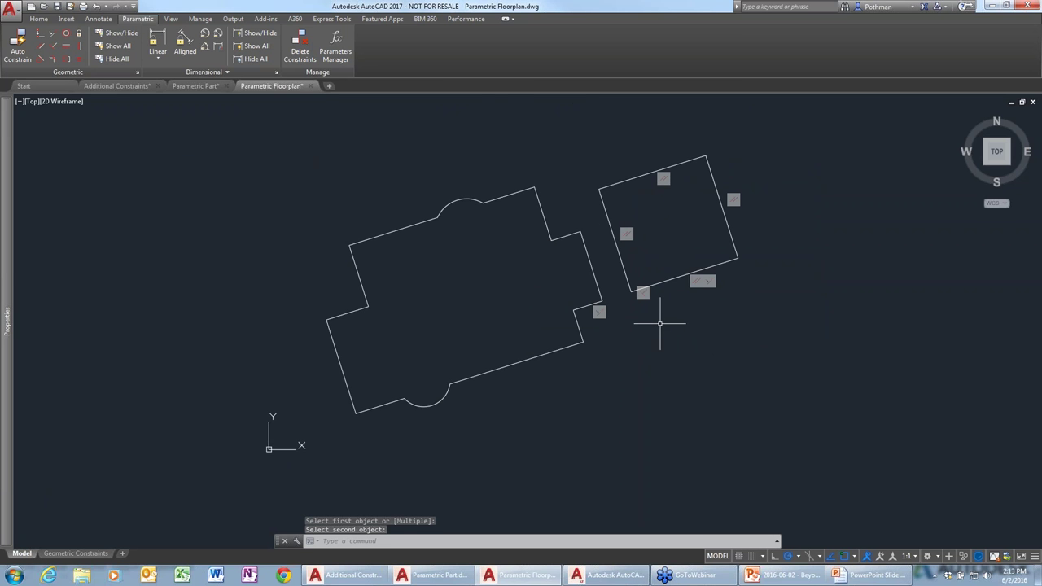
pyautogui.moveTo(658, 330); pyautogui.dragTo(581, 350, button='middle')
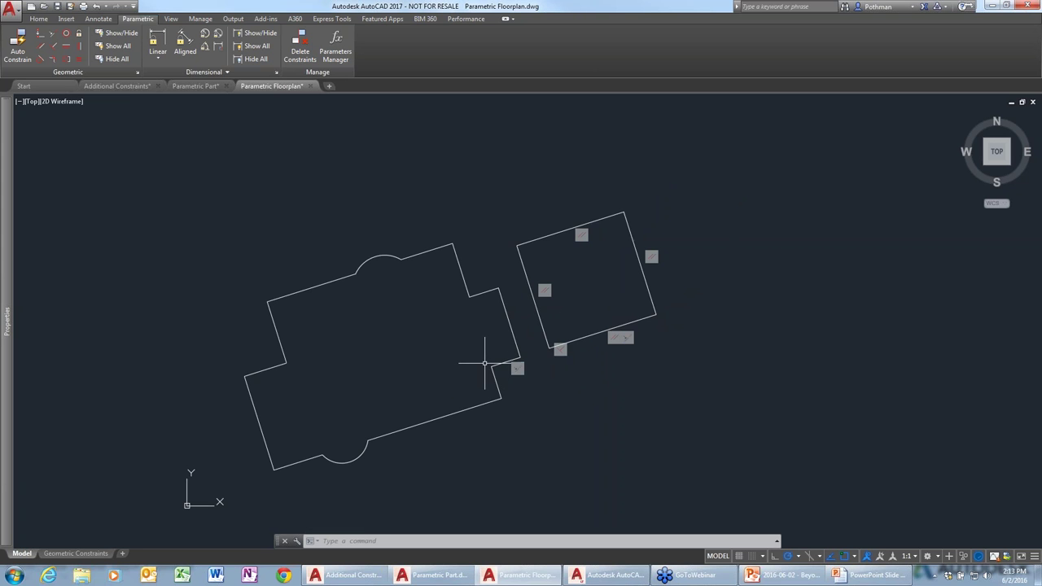
pyautogui.scroll(2, 496, 361)
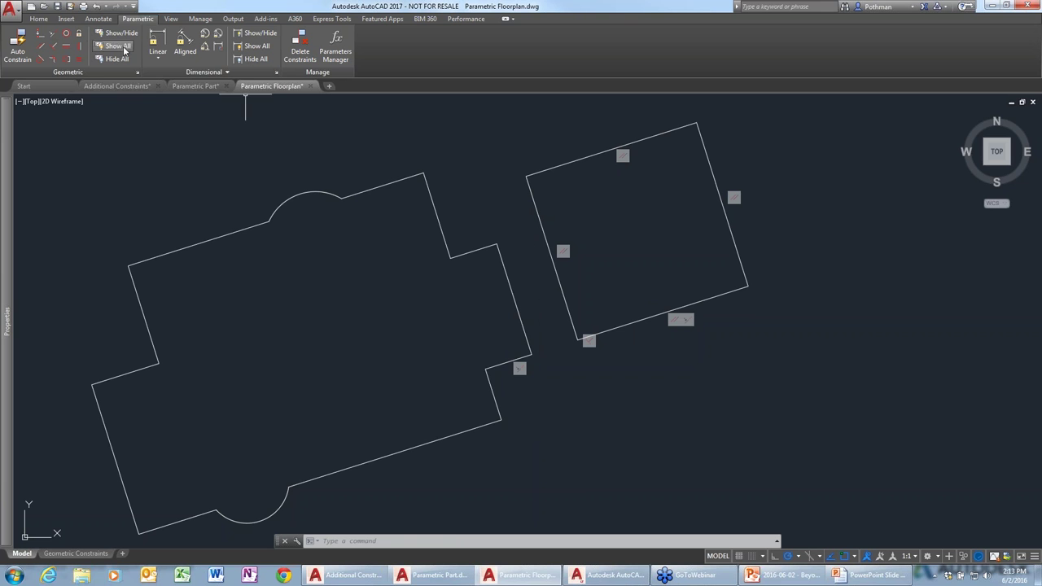
pyautogui.click(51, 34)
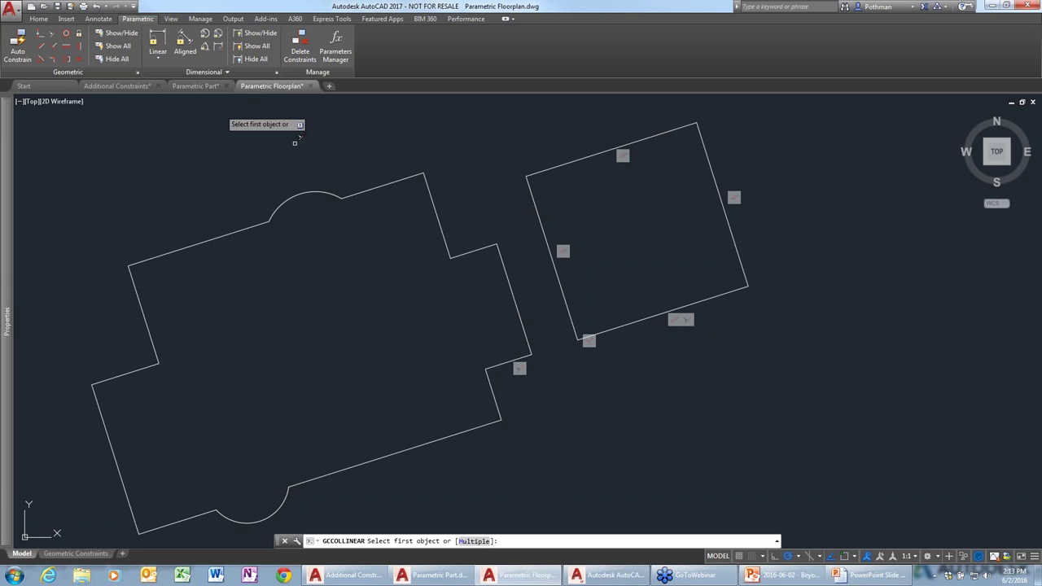
pyautogui.click(476, 250)
pyautogui.click(546, 169)
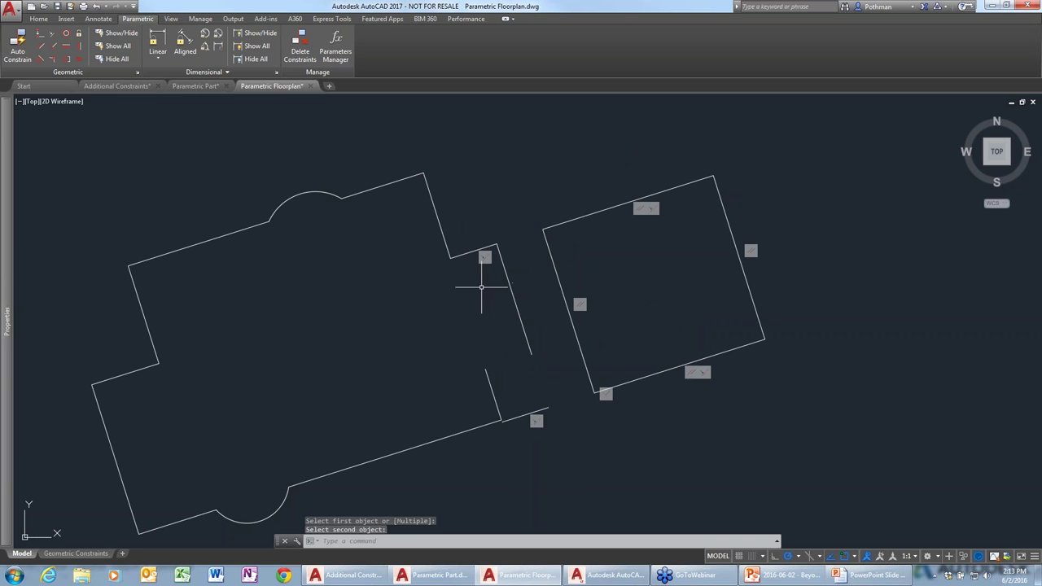
pyautogui.hotkey('ctrl', 'z')
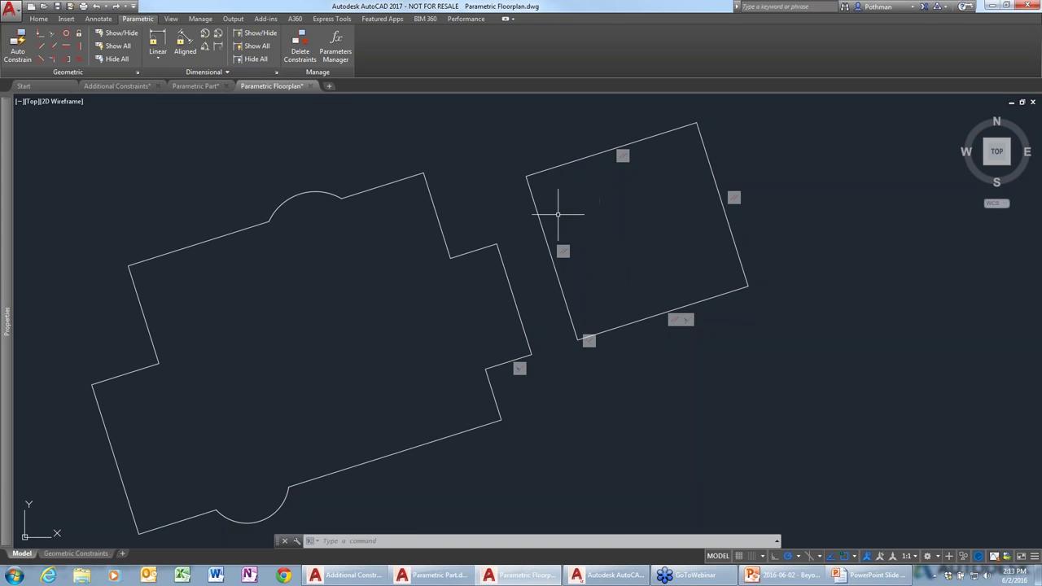
# - Move the floorplan's short upper-right notch edge into the outline by its midpoint, and undo the move
pyautogui.moveTo(532, 286)
pyautogui.mouseDown(button='middle')
pyautogui.moveTo(677, 298)
pyautogui.moveTo(686, 262)
pyautogui.mouseUp(button='middle')
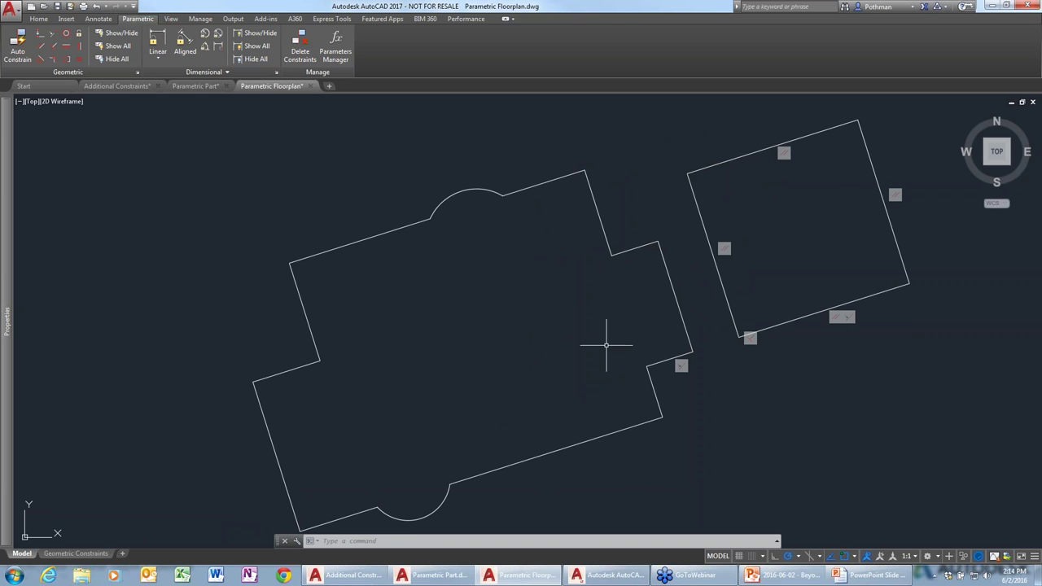
pyautogui.click(636, 247)
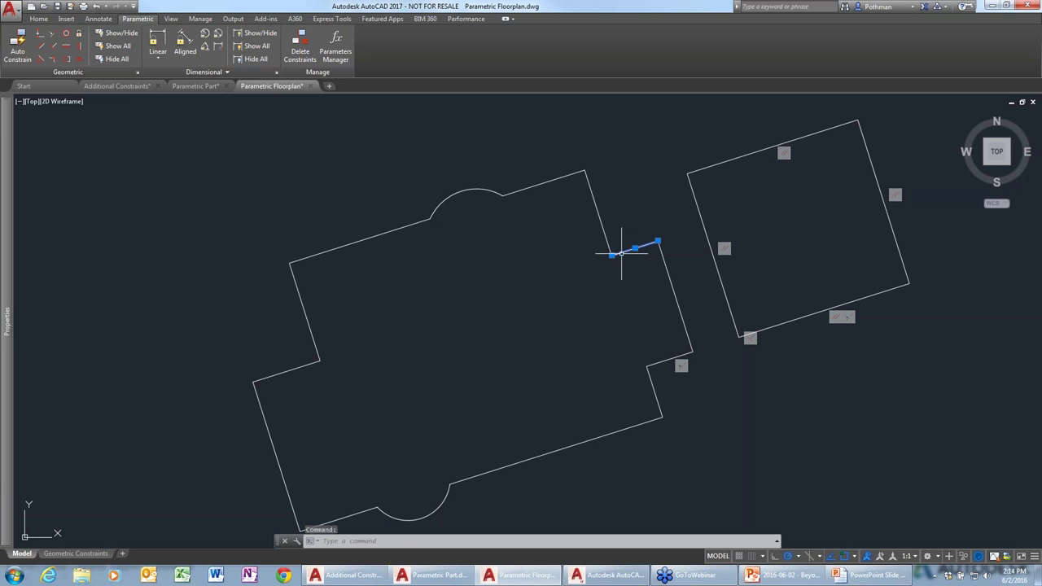
pyautogui.click(635, 246)
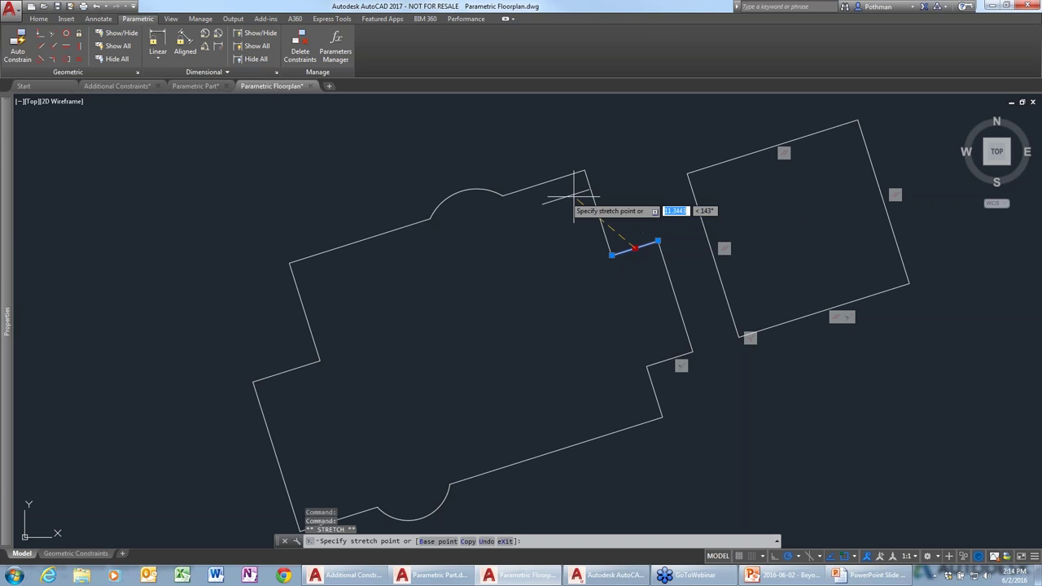
pyautogui.click(613, 289)
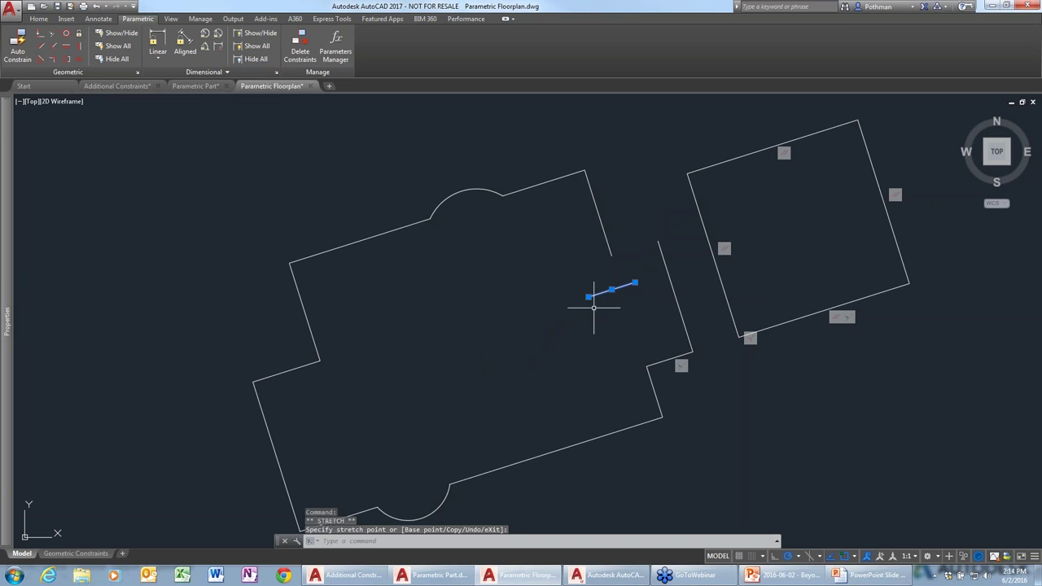
pyautogui.hotkey('ctrl', 'z')
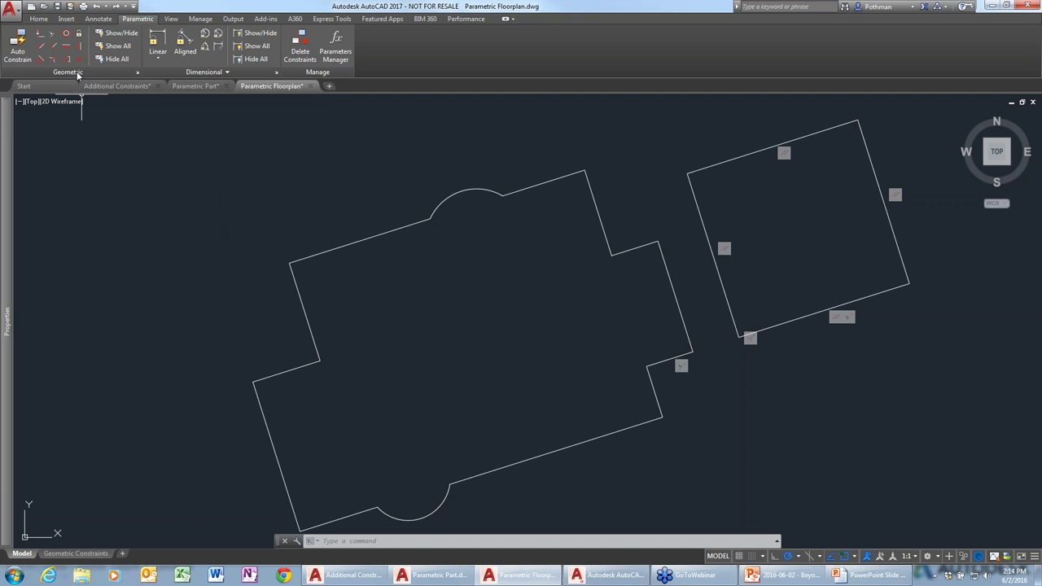
# - In the AutoConstrain settings, turn off the Horizontal and Vertical constraints and raise Parallel to first priority
pyautogui.click(138, 74)
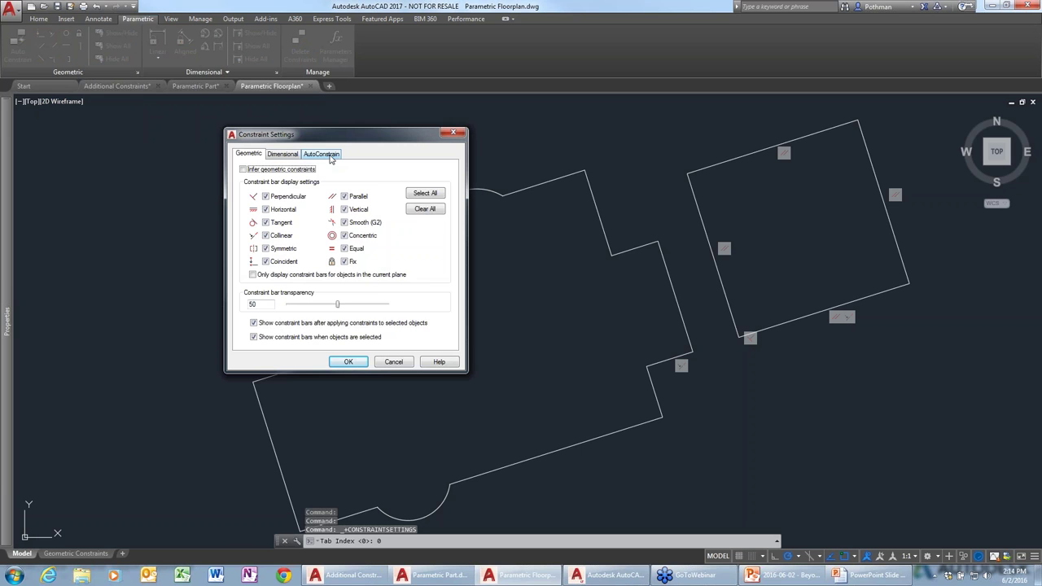
pyautogui.click(326, 154)
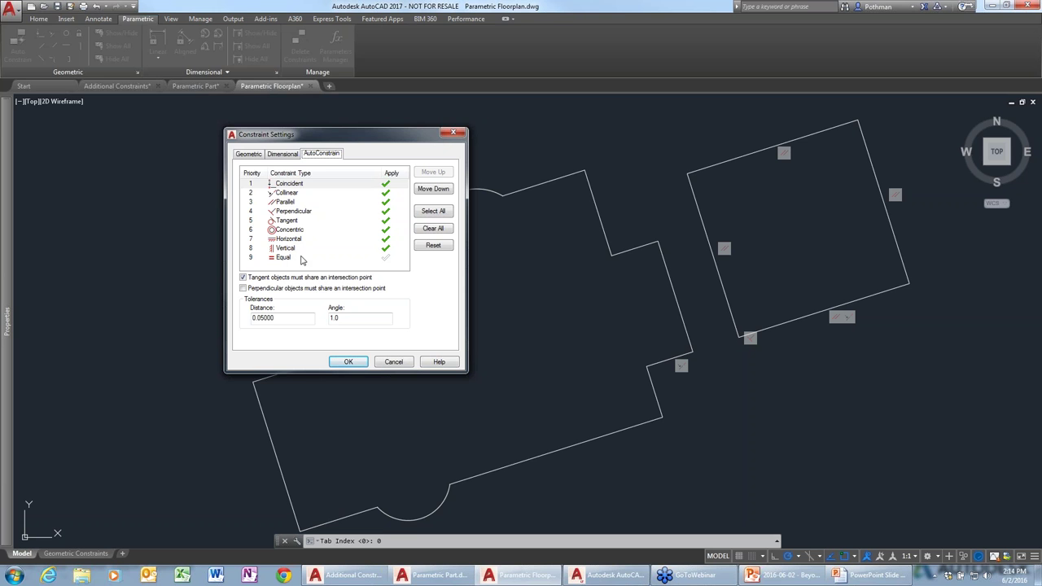
pyautogui.click(382, 239)
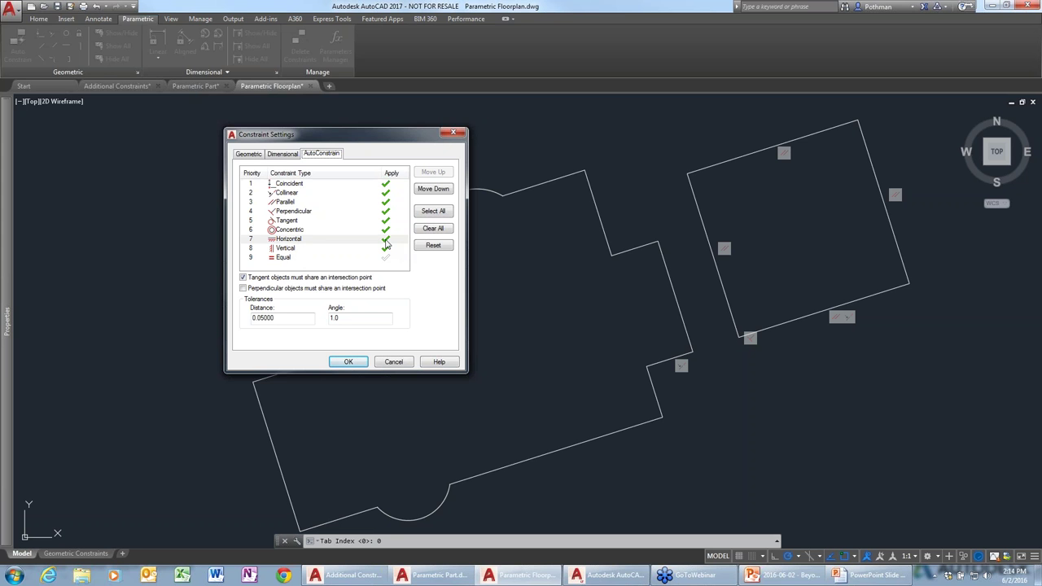
pyautogui.click(386, 249)
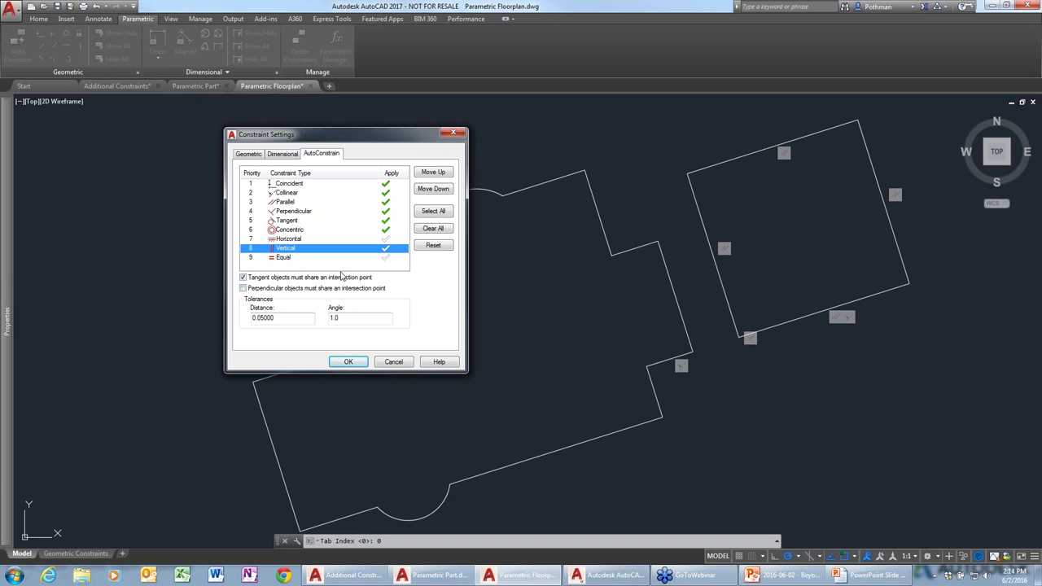
pyautogui.click(285, 203)
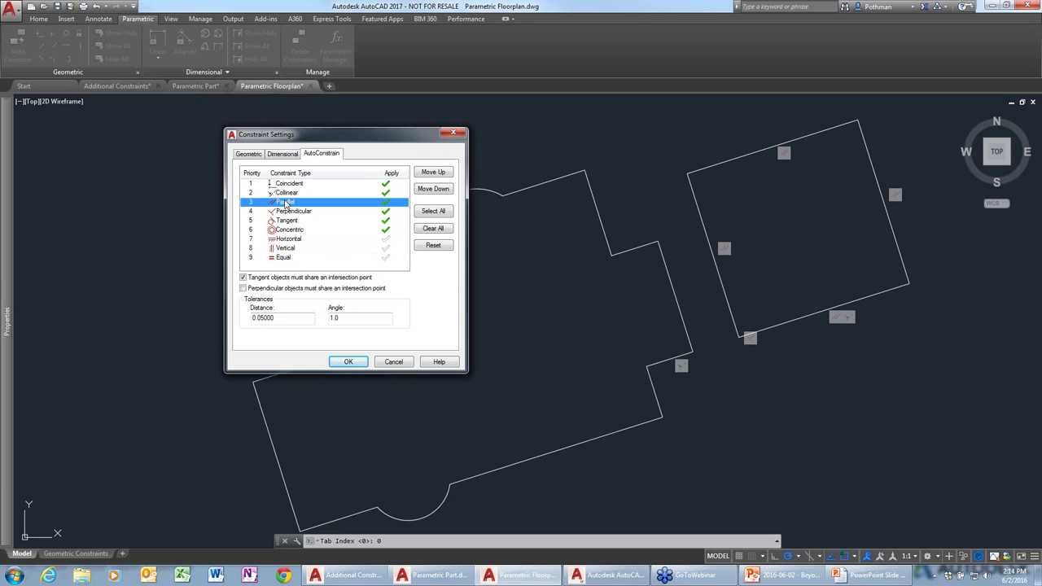
pyautogui.click(433, 173)
pyautogui.click(433, 172)
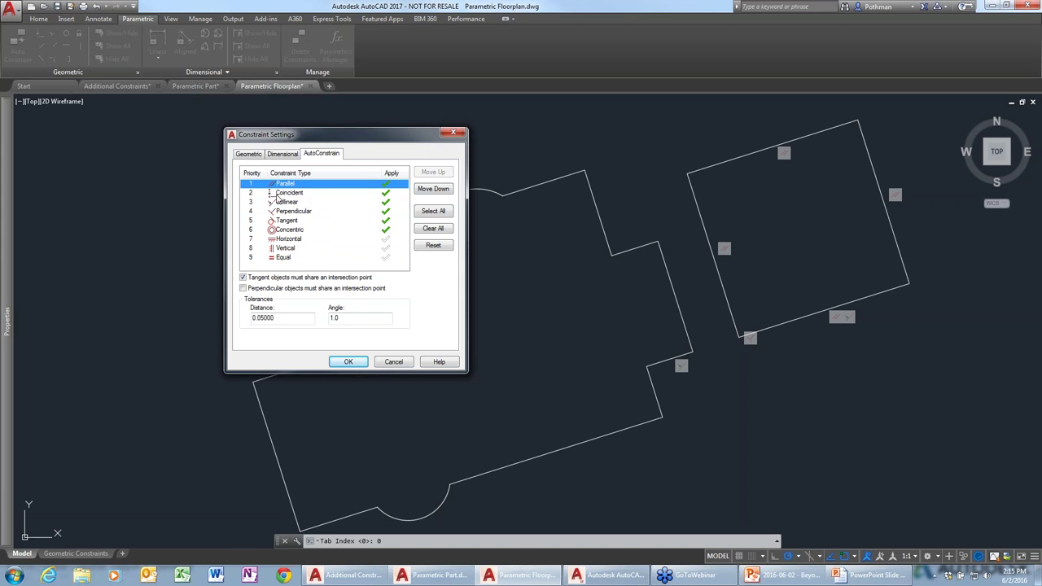
# - Toggle the shared intersection point requirement for perpendicular objects on and off, reset the AutoConstrain settings to their defaults, and accept them
pyautogui.click(242, 289)
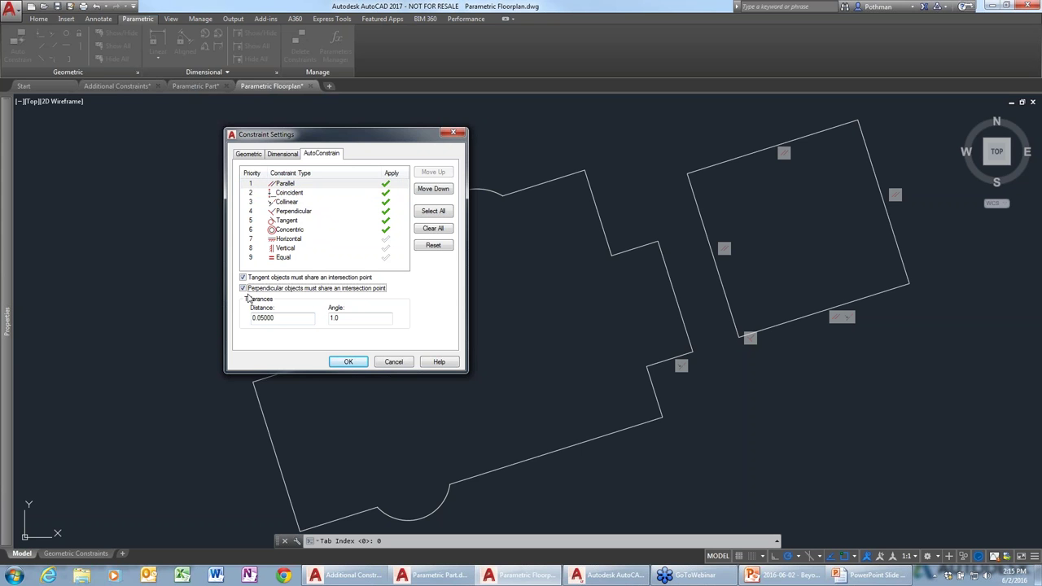
pyautogui.doubleClick(263, 317)
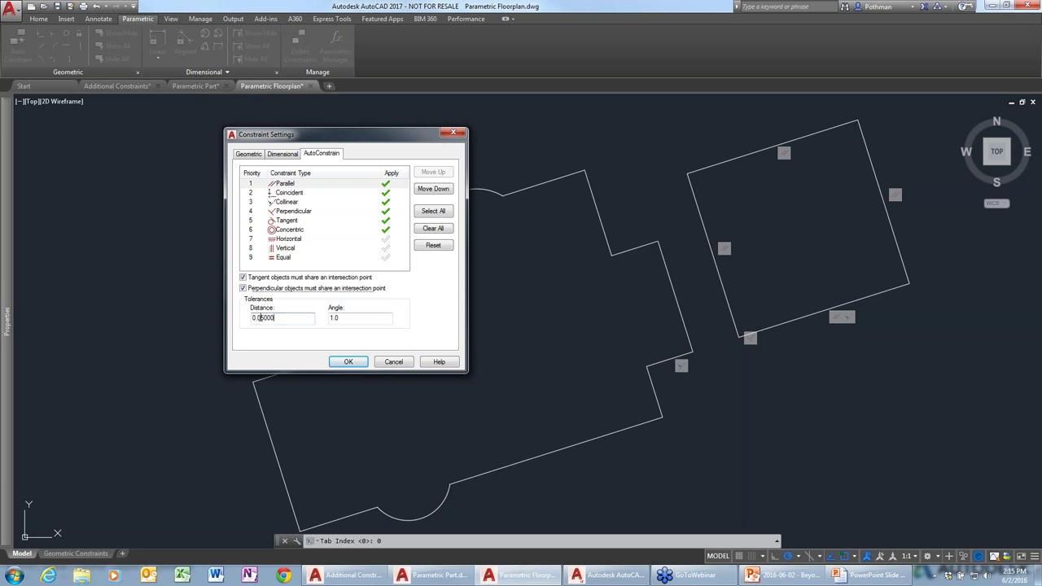
pyautogui.doubleClick(344, 322)
pyautogui.click(243, 289)
pyautogui.click(433, 246)
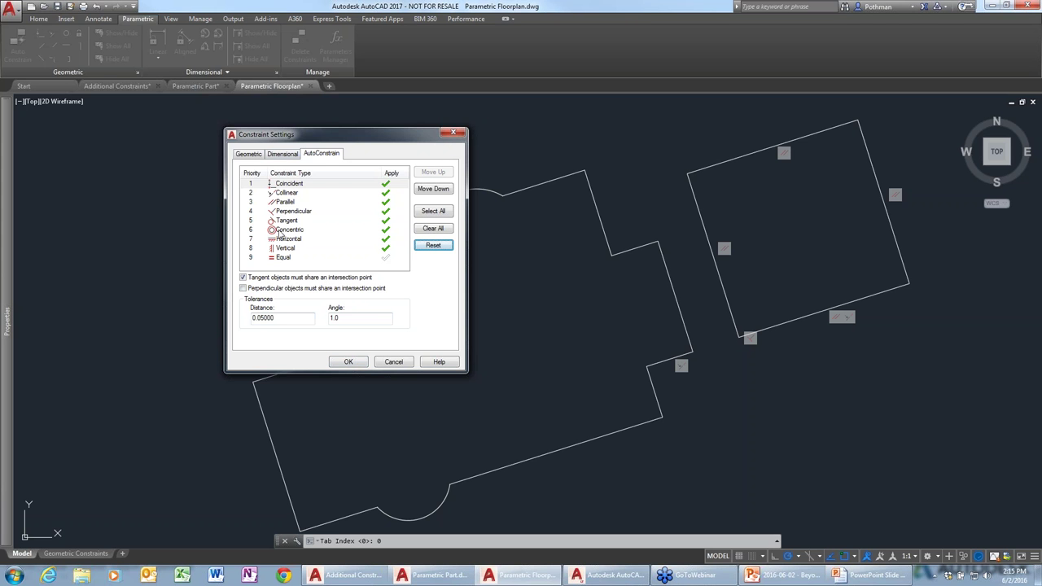
pyautogui.click(346, 362)
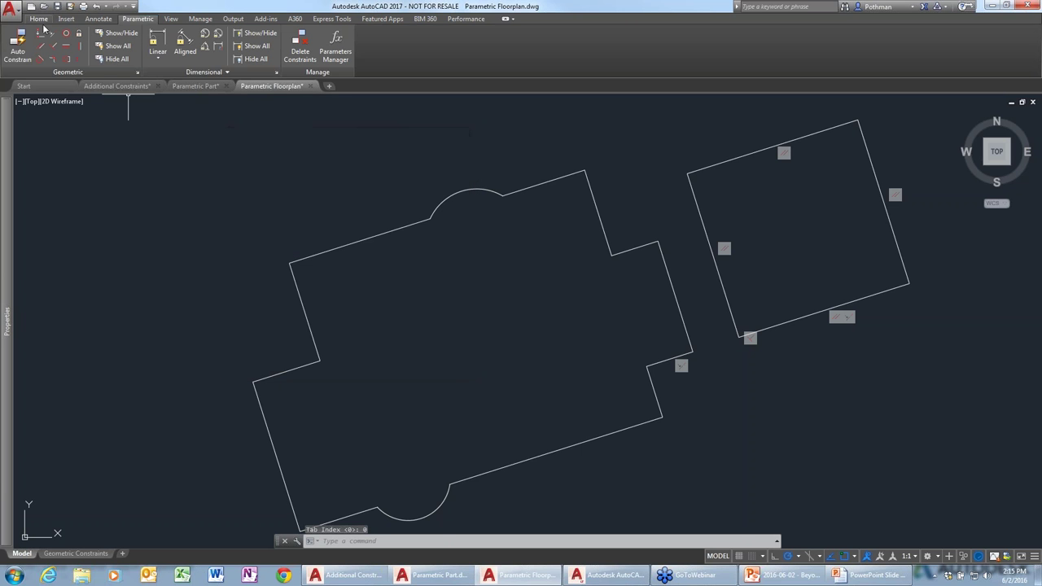
# - Run Auto Constrain on all the lines and arcs of the floorplan outline, leaving out the four-sided polyline
pyautogui.click(17, 44)
pyautogui.scroll(-2, 606, 476)
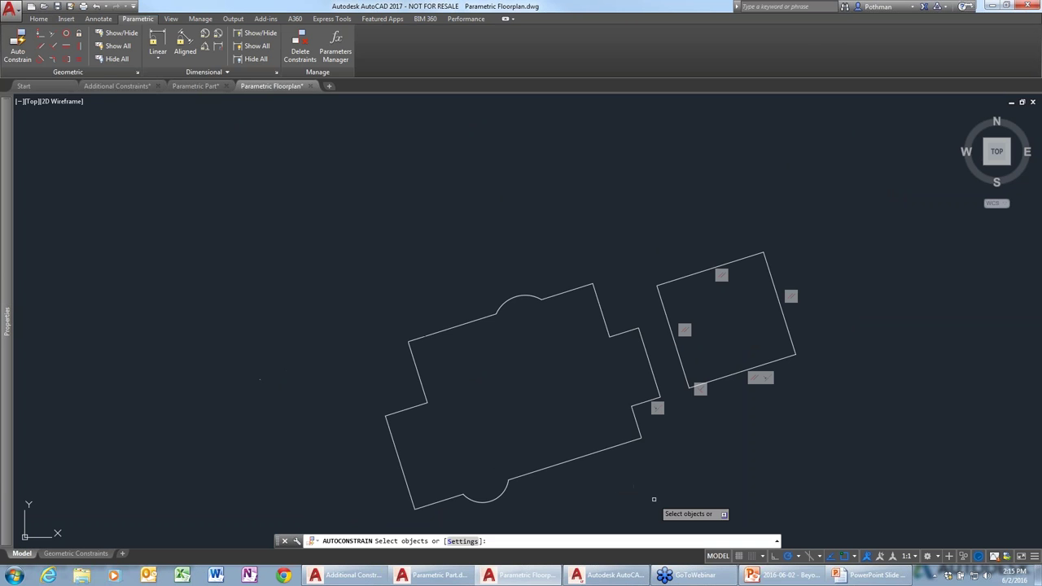
pyautogui.click(664, 507)
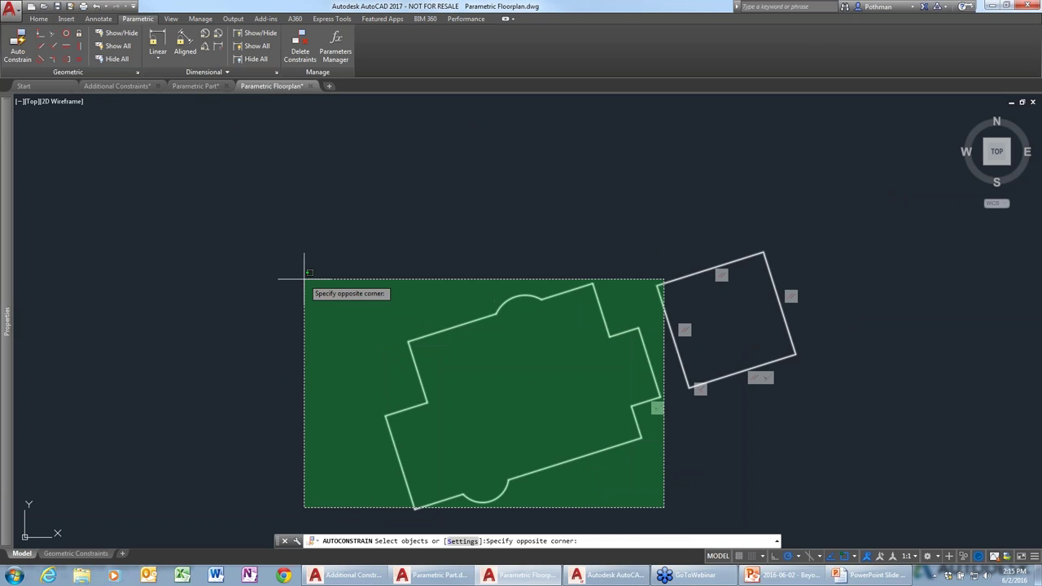
pyautogui.click(297, 321)
pyautogui.click(530, 327)
pyautogui.click(477, 265)
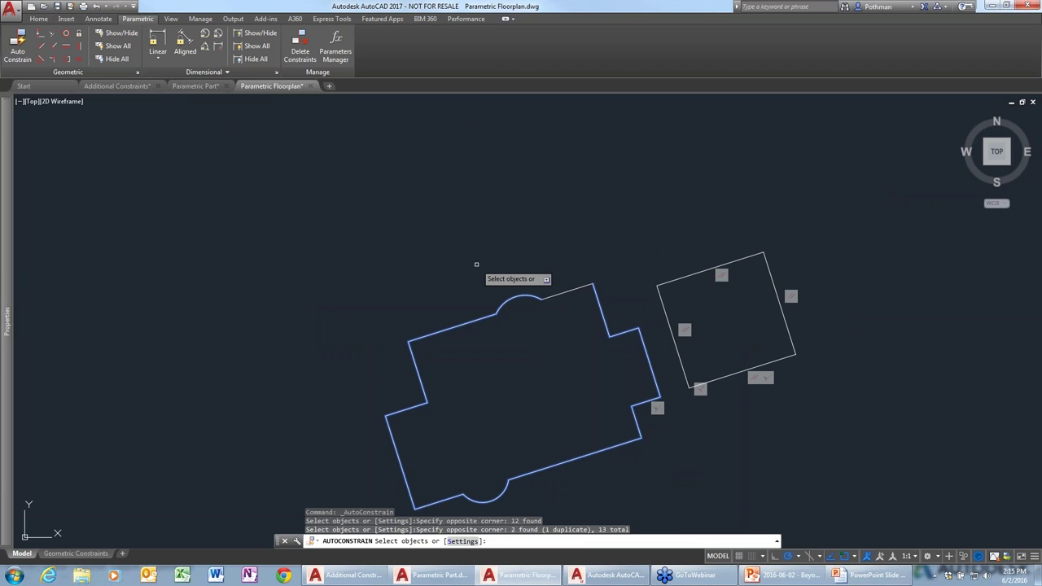
pyautogui.click(530, 314)
pyautogui.click(569, 301)
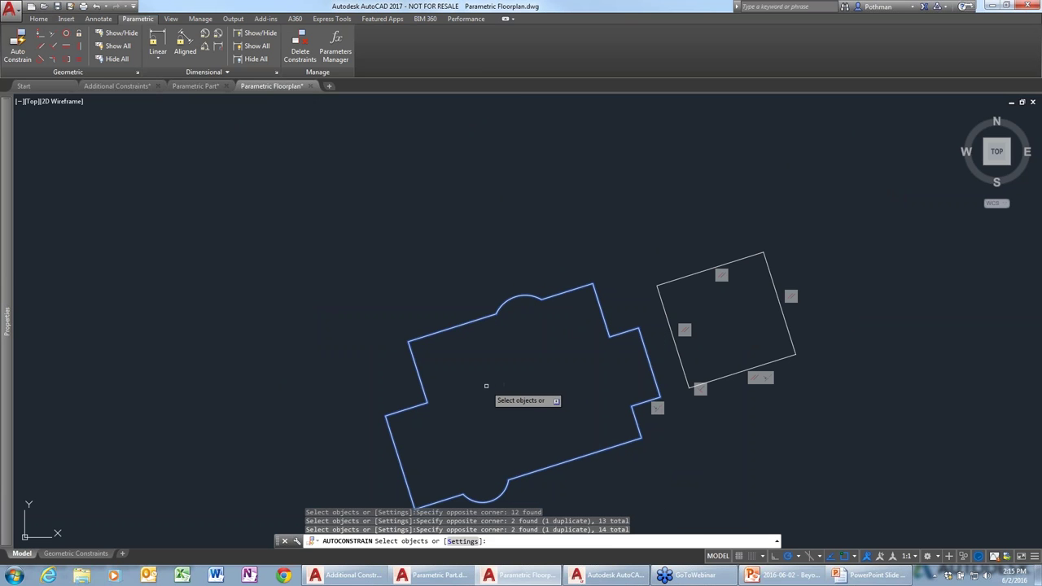
pyautogui.press('Return')
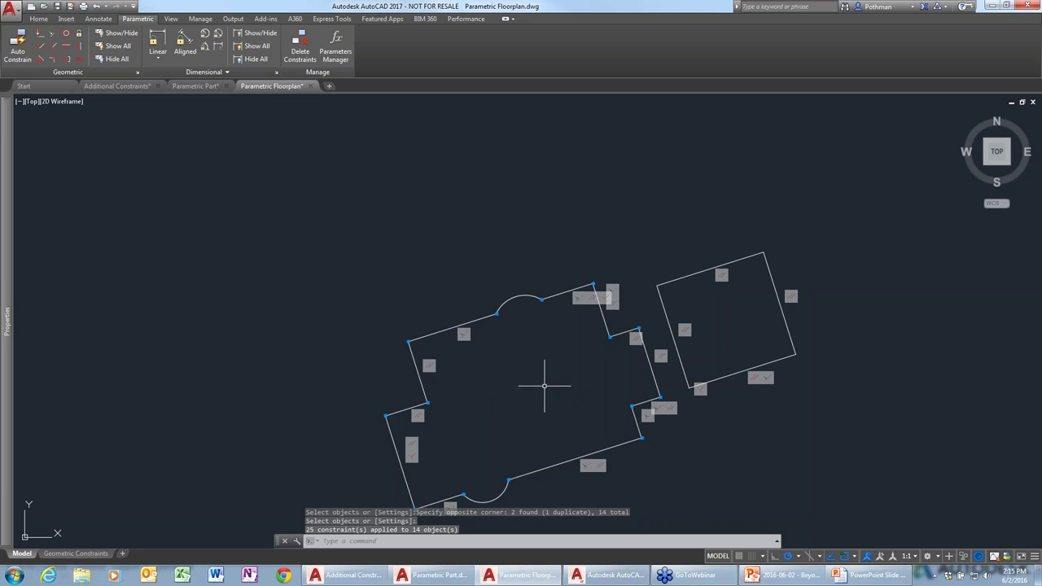
pyautogui.moveTo(540, 388); pyautogui.dragTo(446, 263, button='middle')
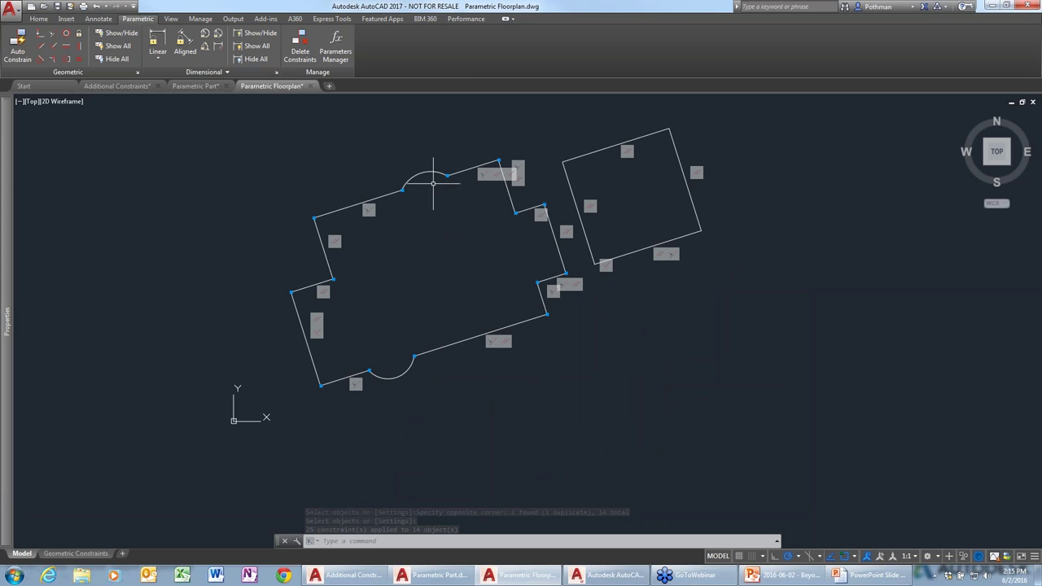
# - Move the constraint bar of the floorplan's long upper-left edge off the line to just above it
pyautogui.scroll(2, 419, 186)
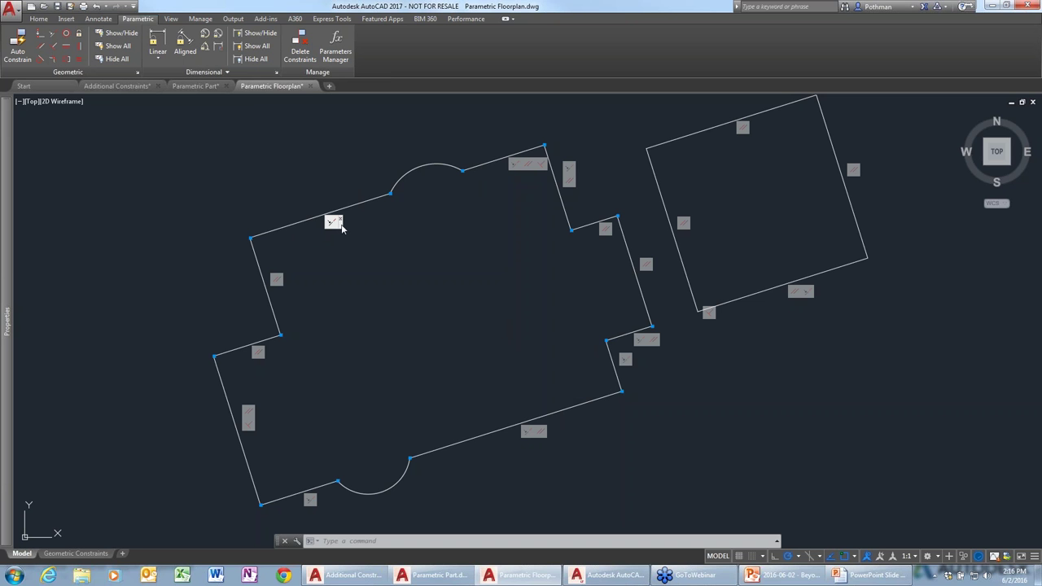
pyautogui.moveTo(342, 229); pyautogui.dragTo(324, 197)
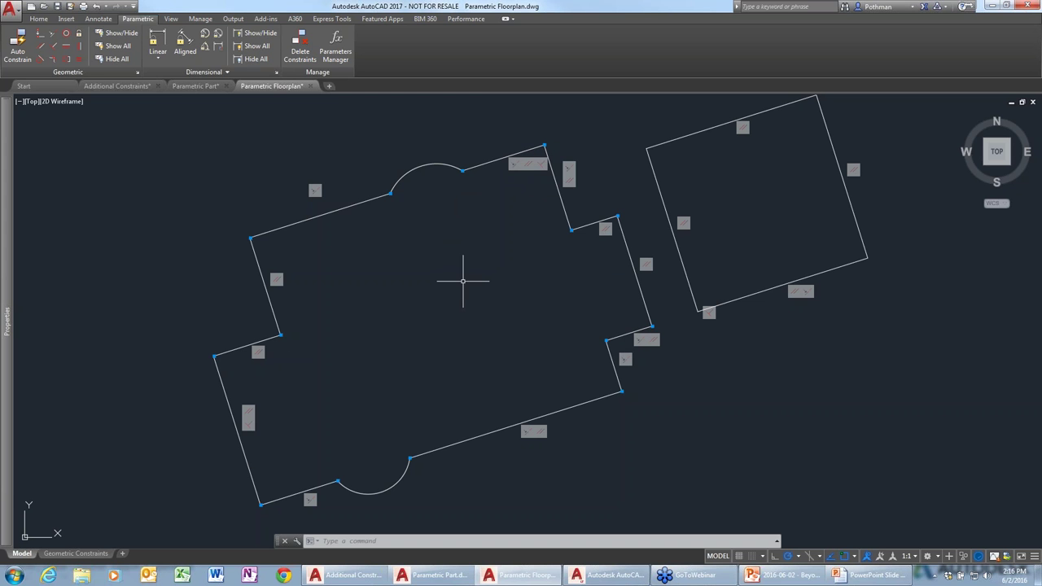
# - Delete the perpendicular constraint between the floorplan's top edge beyond the arc and its lower-left side, and undo the deletion
pyautogui.rightClick(542, 166)
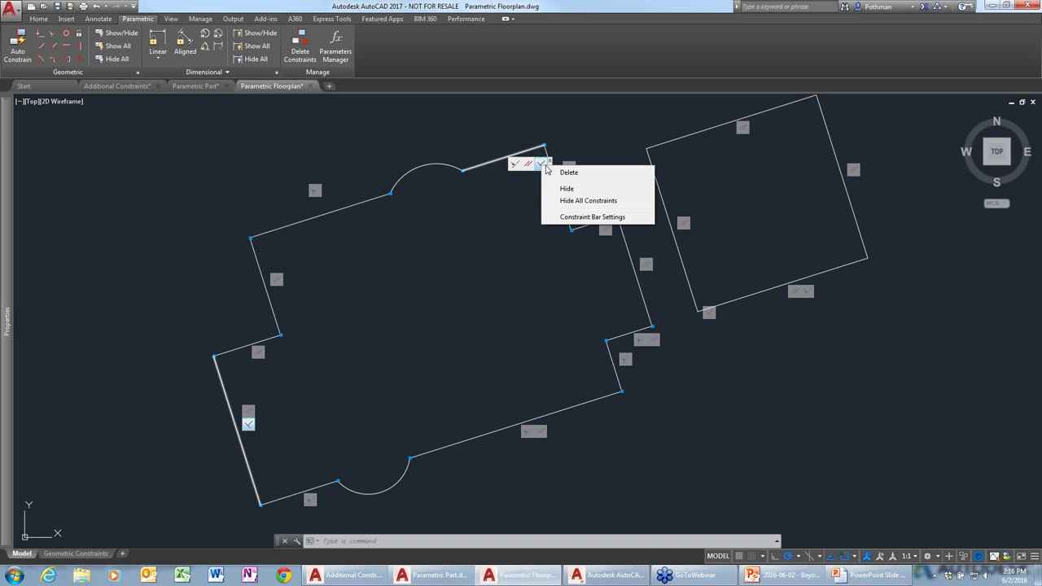
pyautogui.click(568, 174)
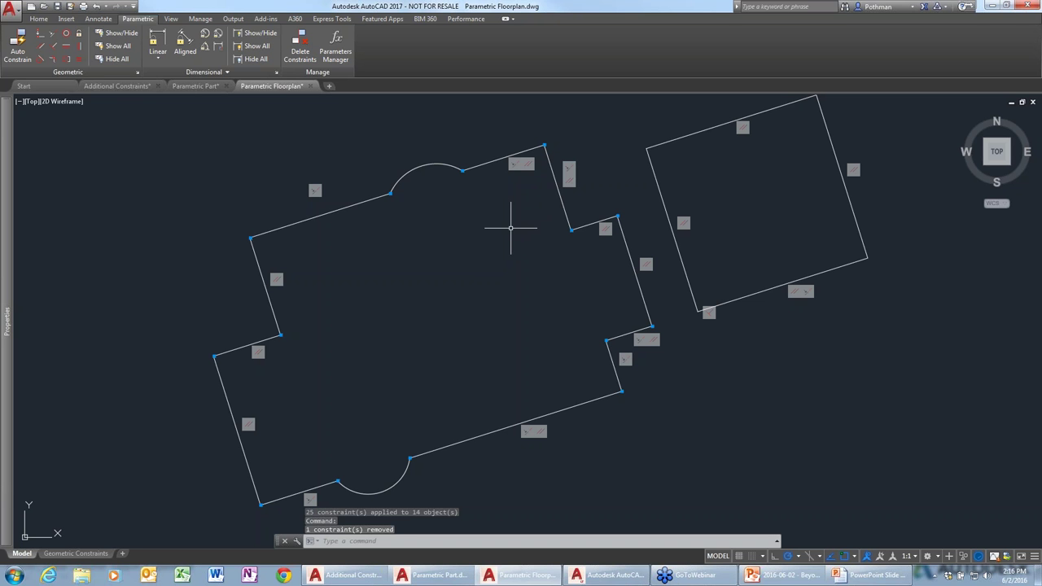
pyautogui.hotkey('ctrl', 'z')
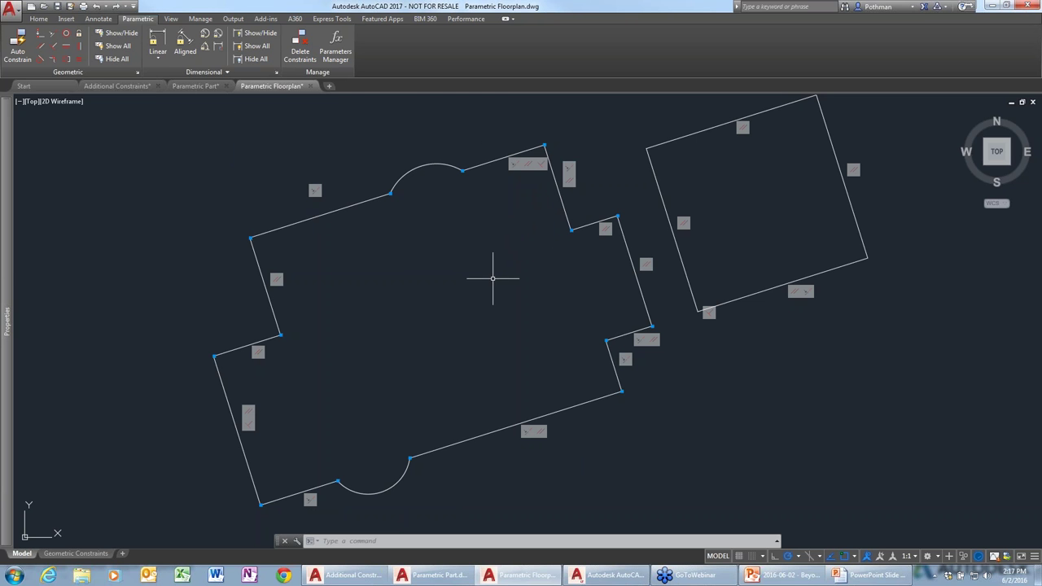
# - Apply a collinear constraint between the floorplan's short upper-right notch edge and the top side of the four-sided polyline
pyautogui.click(52, 33)
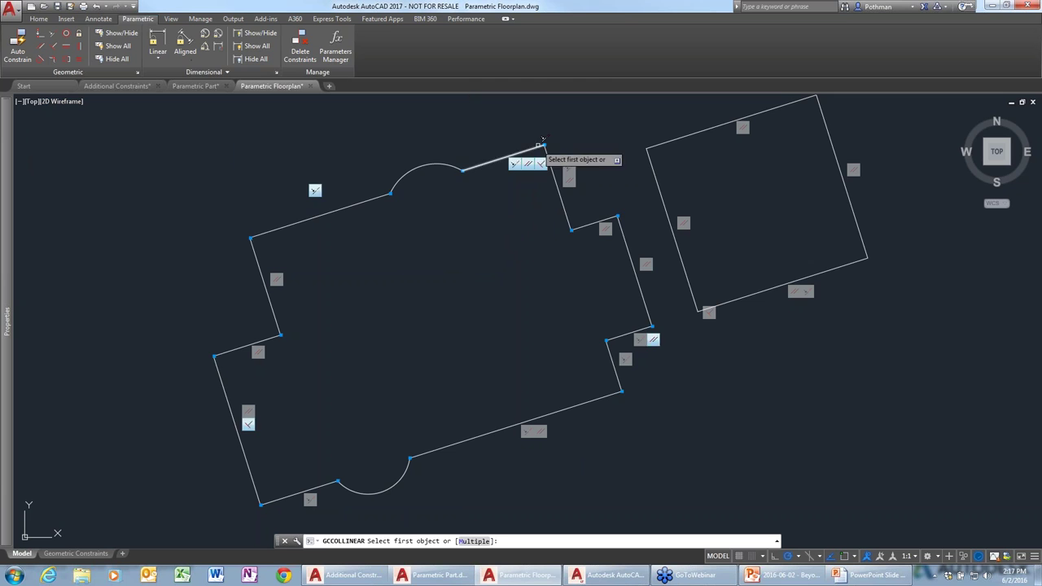
pyautogui.click(593, 222)
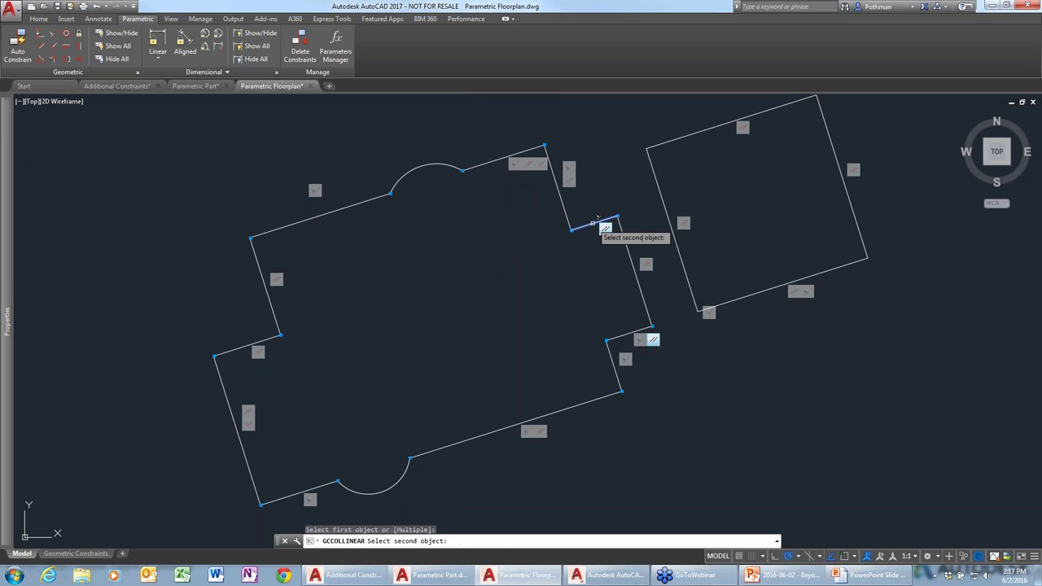
pyautogui.click(675, 143)
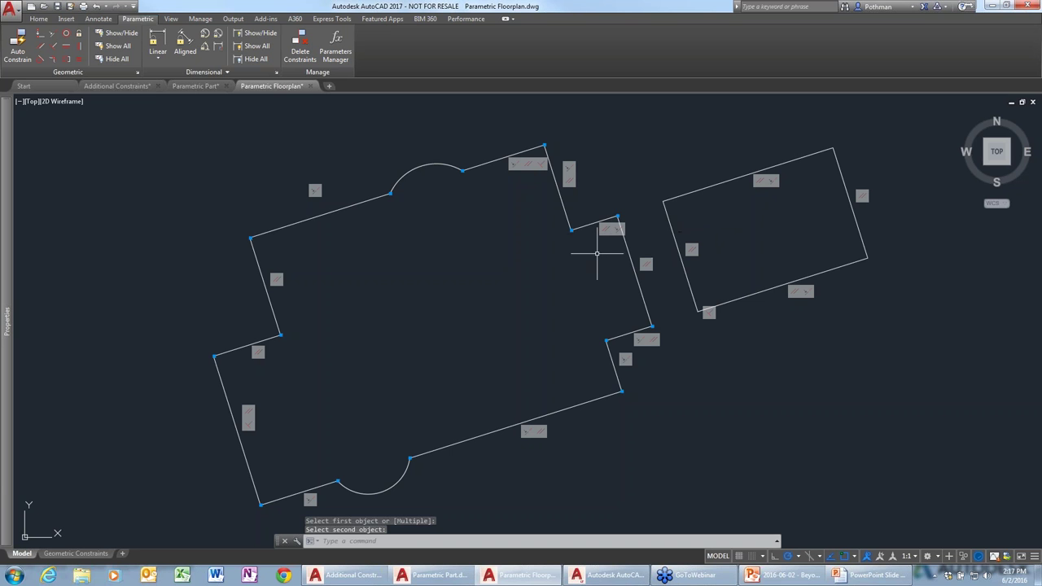
# - Stretch the floorplan's short upper-right notch edge outward and back inward by its midpoint to test the collinear constraint
pyautogui.click(603, 220)
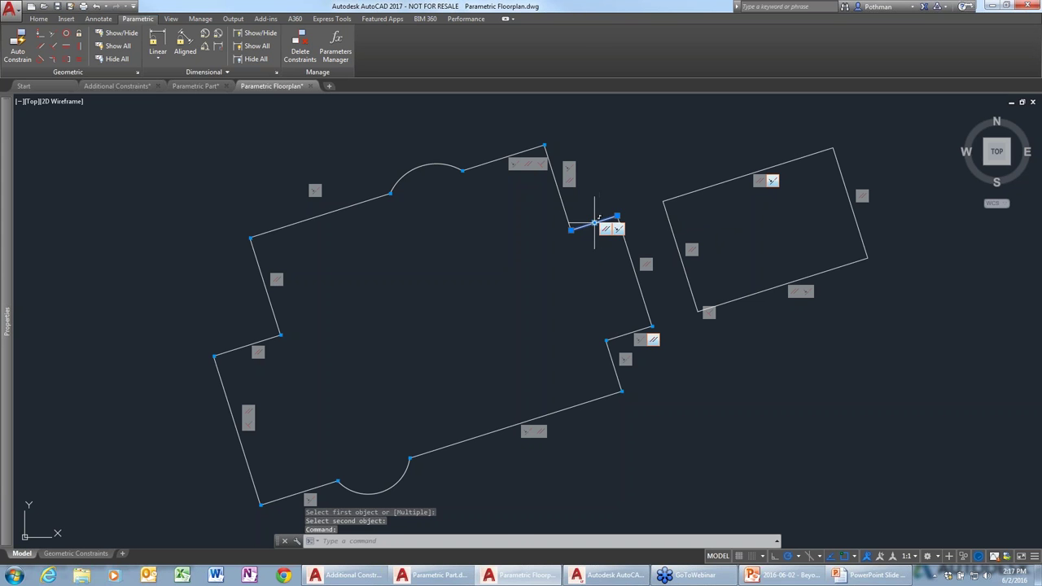
pyautogui.click(594, 222)
pyautogui.click(578, 195)
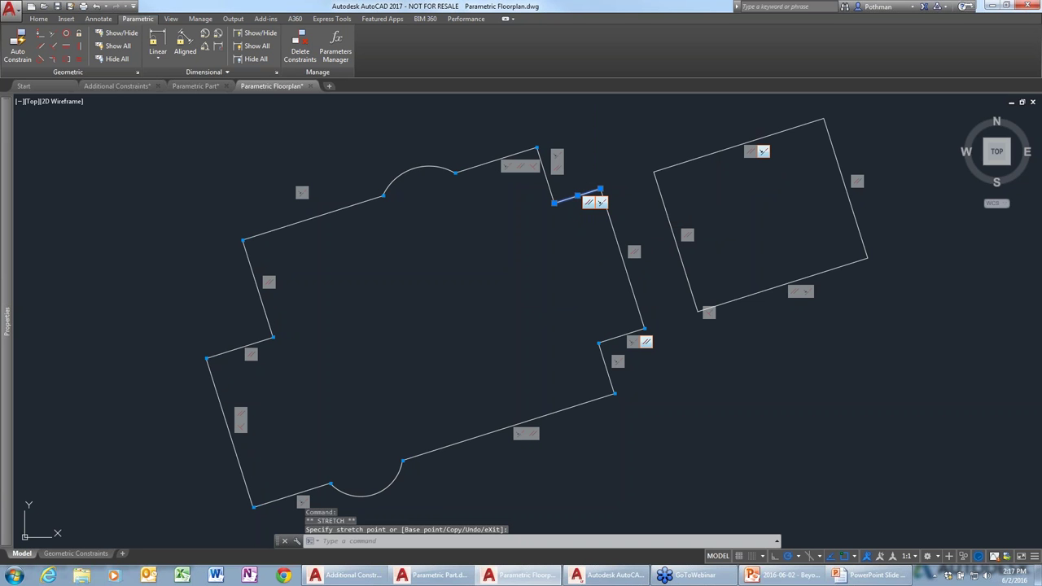
pyautogui.click(578, 196)
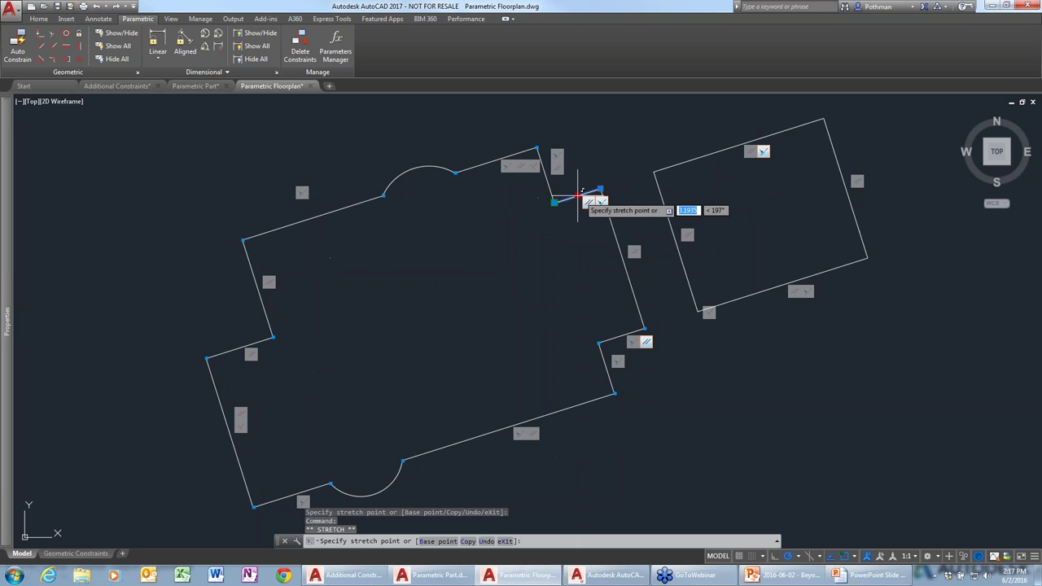
pyautogui.press('Escape')
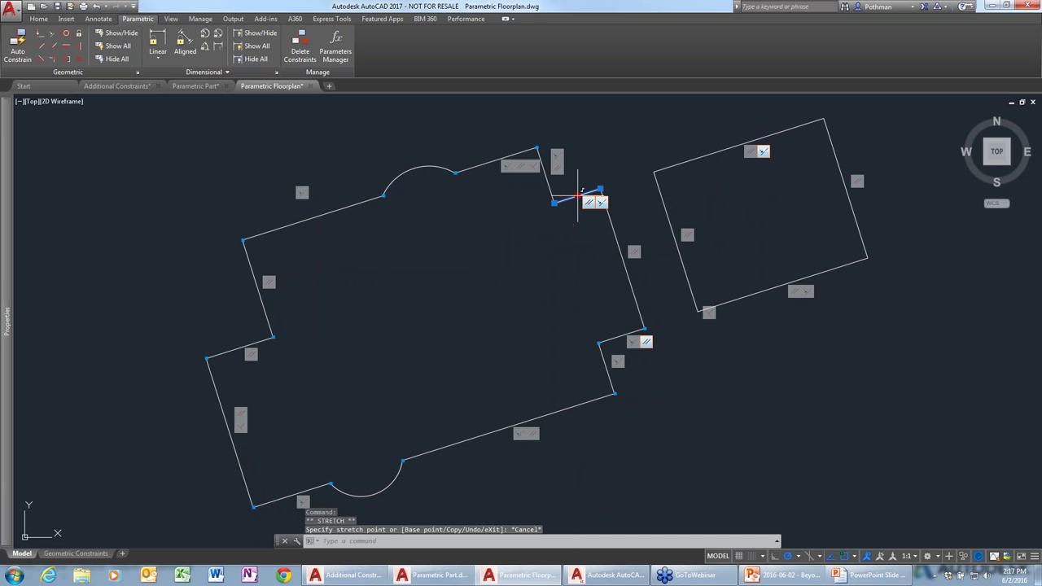
pyautogui.click(578, 195)
pyautogui.click(571, 241)
pyautogui.press('Escape')
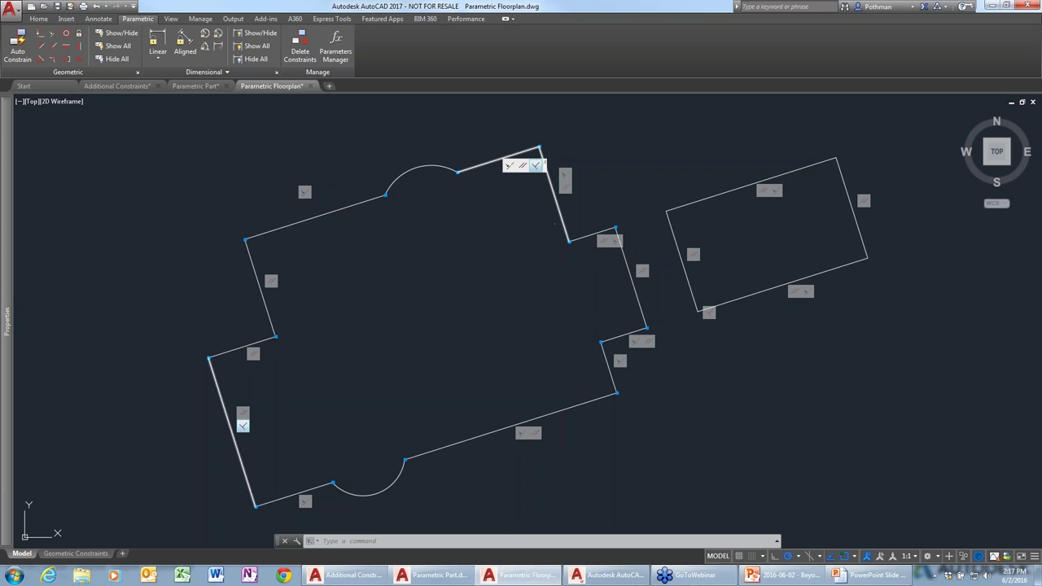
# - Apply an equal constraint to the floorplan's lower-right and upper-right notch sides, with the lower one as the first object
pyautogui.click(79, 60)
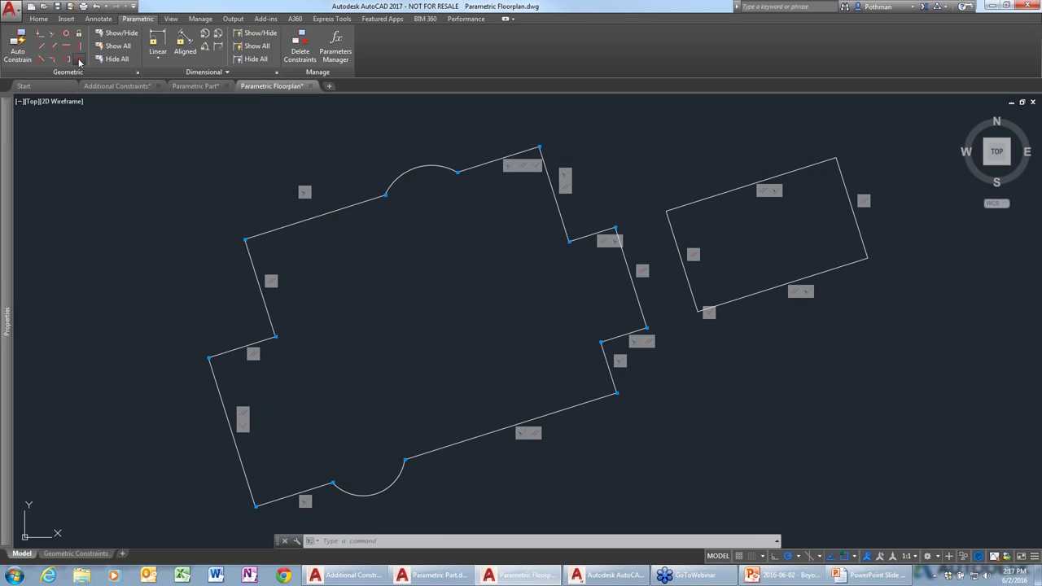
pyautogui.click(611, 375)
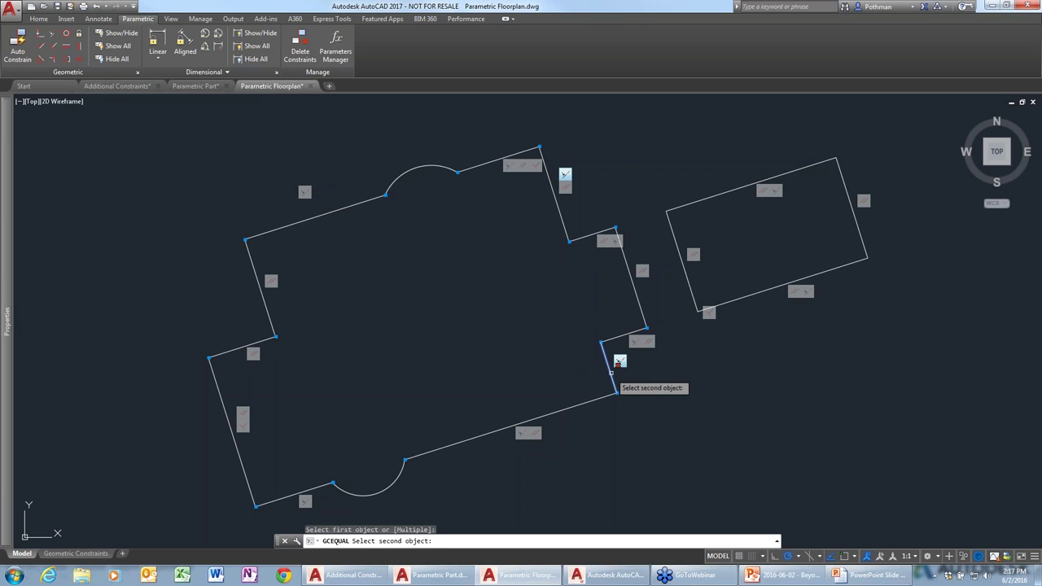
pyautogui.click(561, 216)
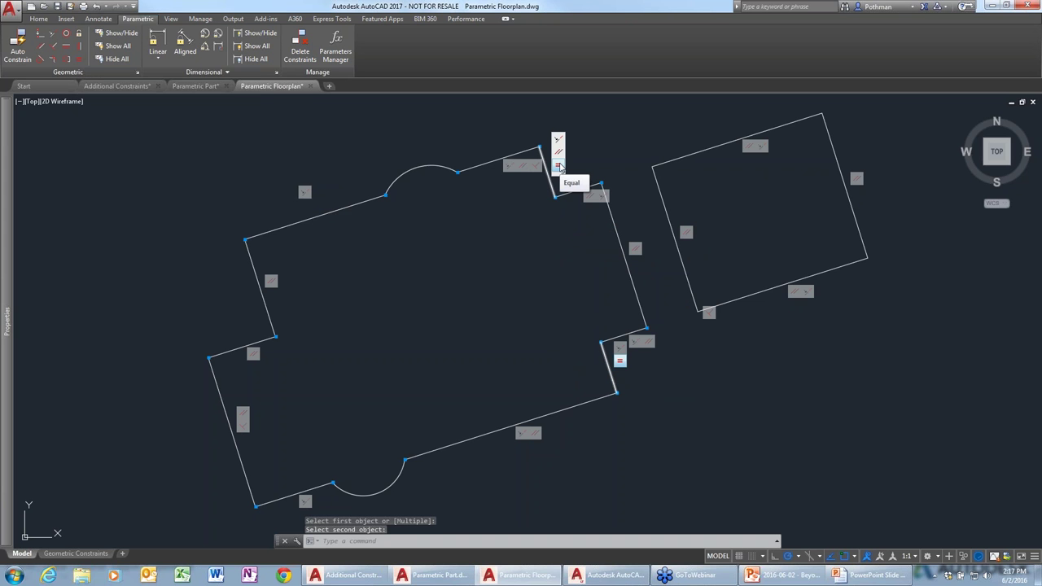
# - Stretch the short upper-right notch edge inward by its midpoint to test the equal constraint on the two notch sides
pyautogui.click(578, 189)
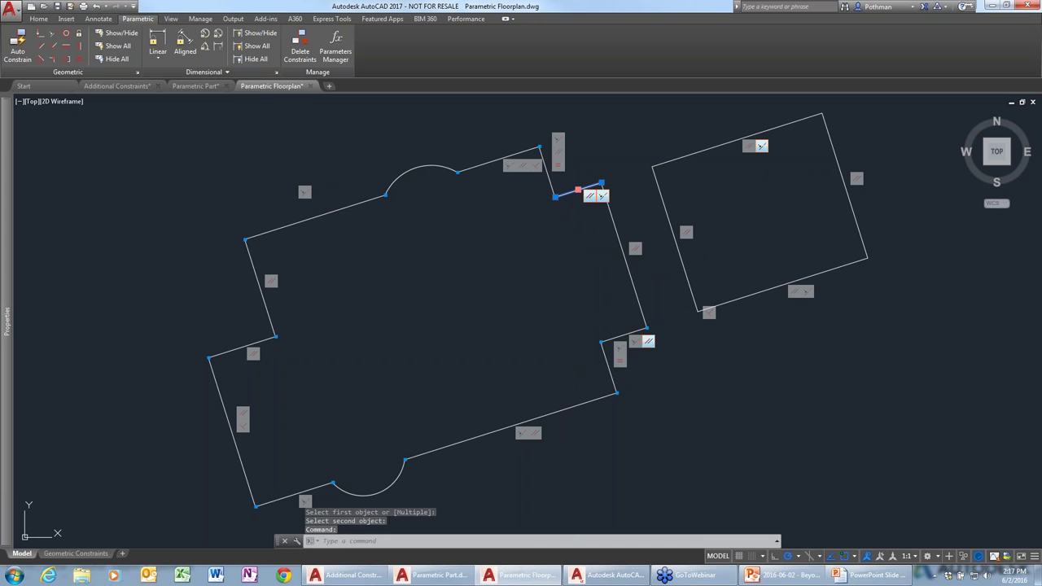
pyautogui.click(577, 190)
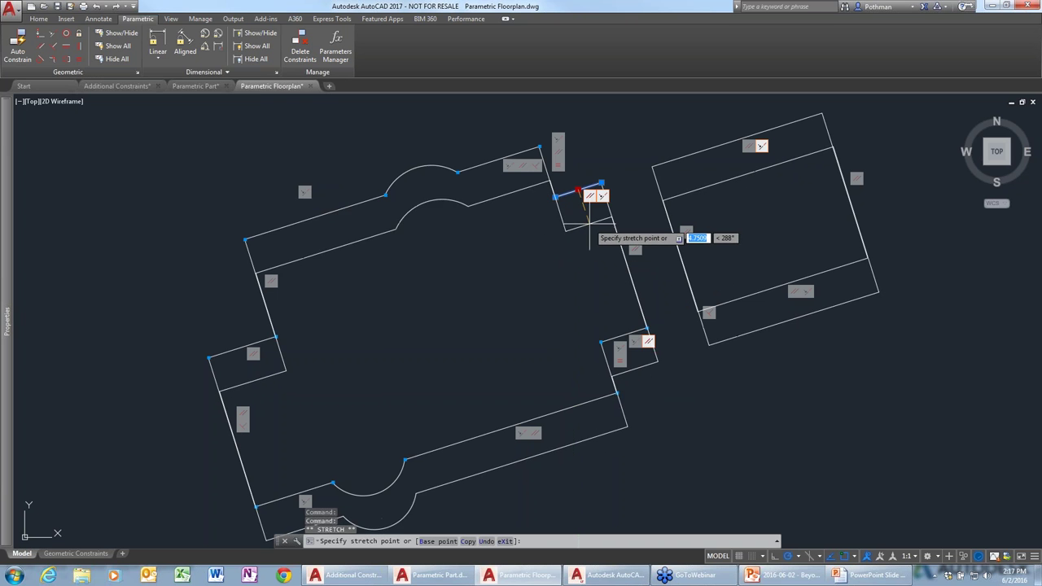
pyautogui.press('Escape')
pyautogui.click(560, 181)
pyautogui.click(577, 193)
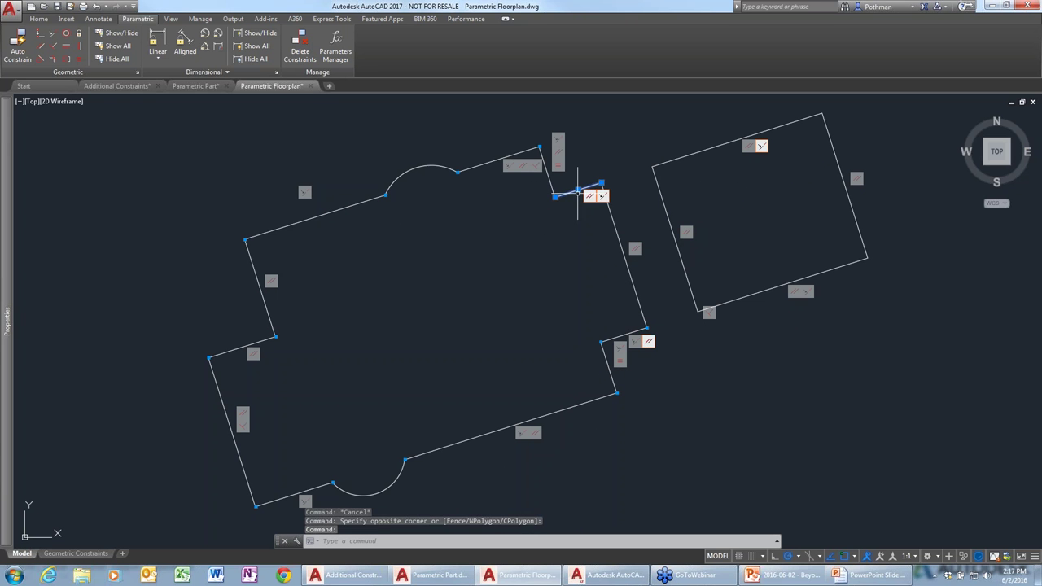
pyautogui.click(578, 191)
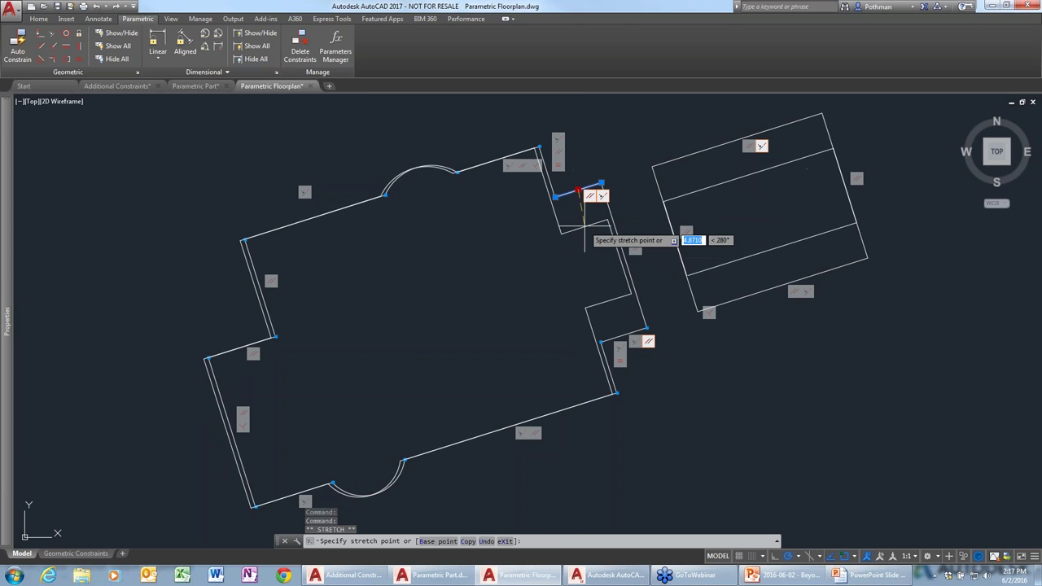
pyautogui.click(583, 223)
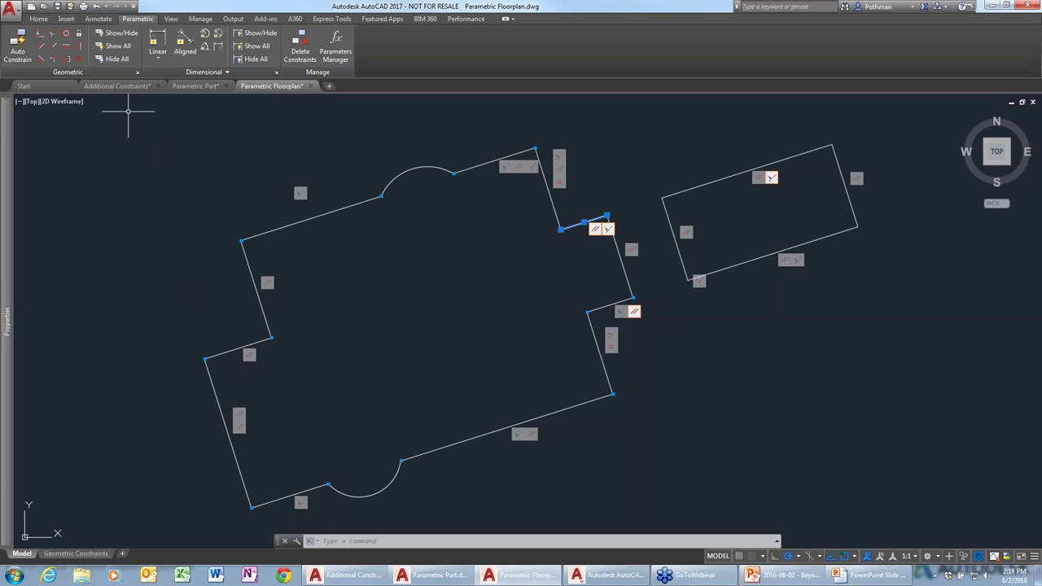
# - Fix the floorplan's lower-left corner point and apply a horizontal constraint to the short bottom edge that starts there
pyautogui.click(79, 35)
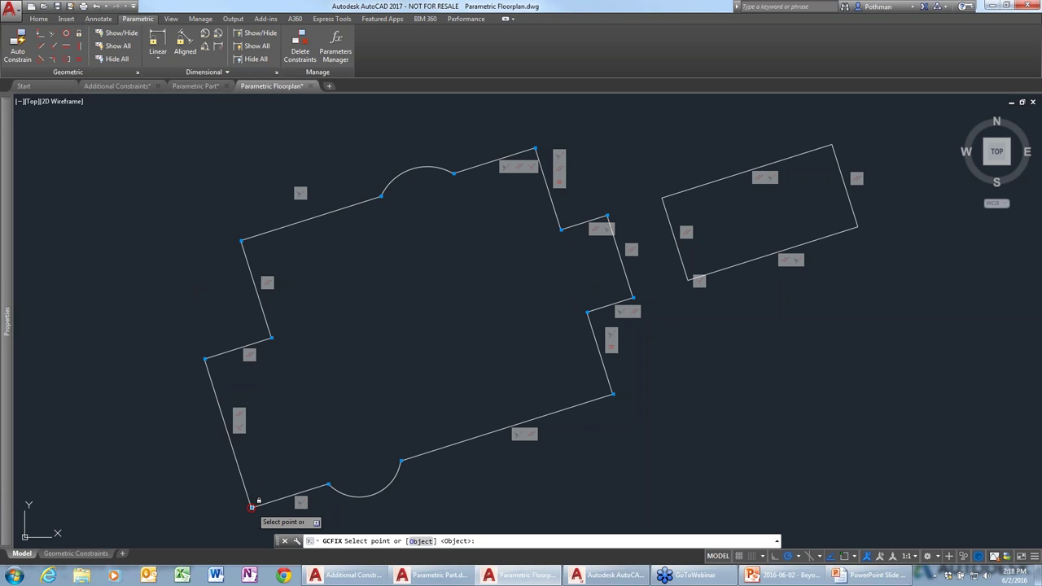
pyautogui.click(251, 506)
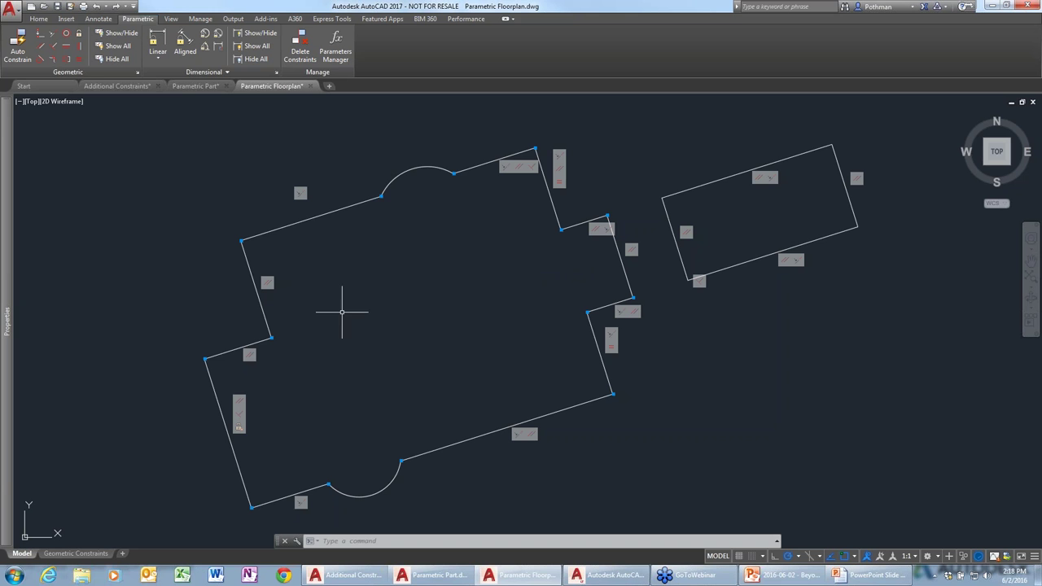
pyautogui.moveTo(7, 146)
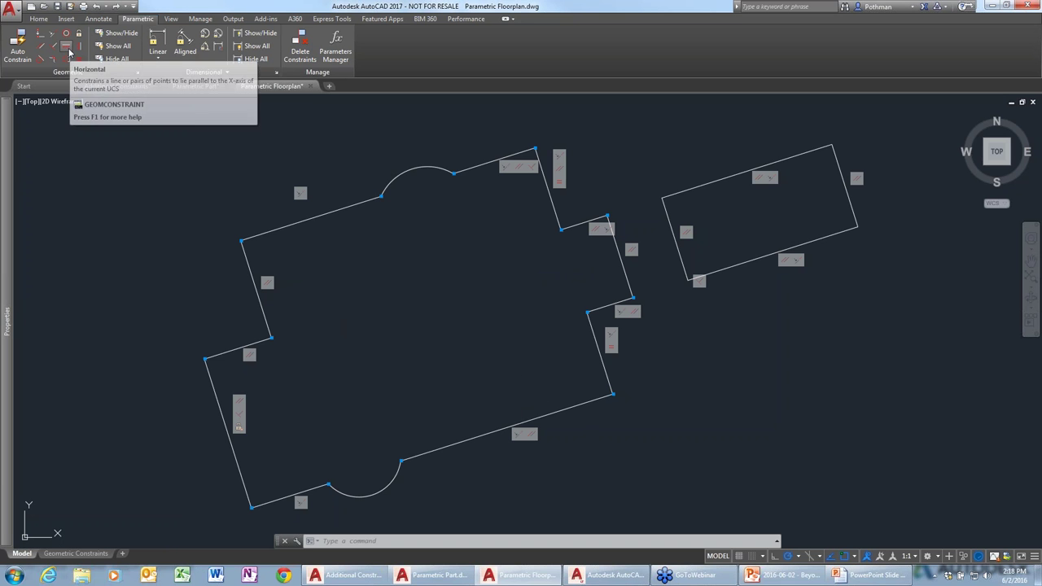
pyautogui.click(68, 47)
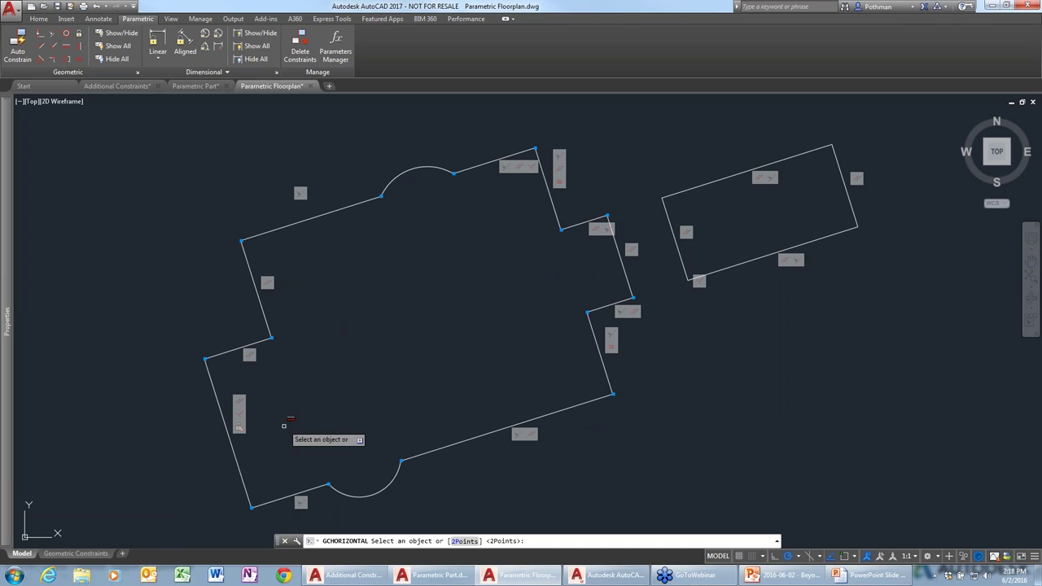
pyautogui.click(298, 493)
pyautogui.moveTo(508, 433); pyautogui.dragTo(473, 329, button='middle')
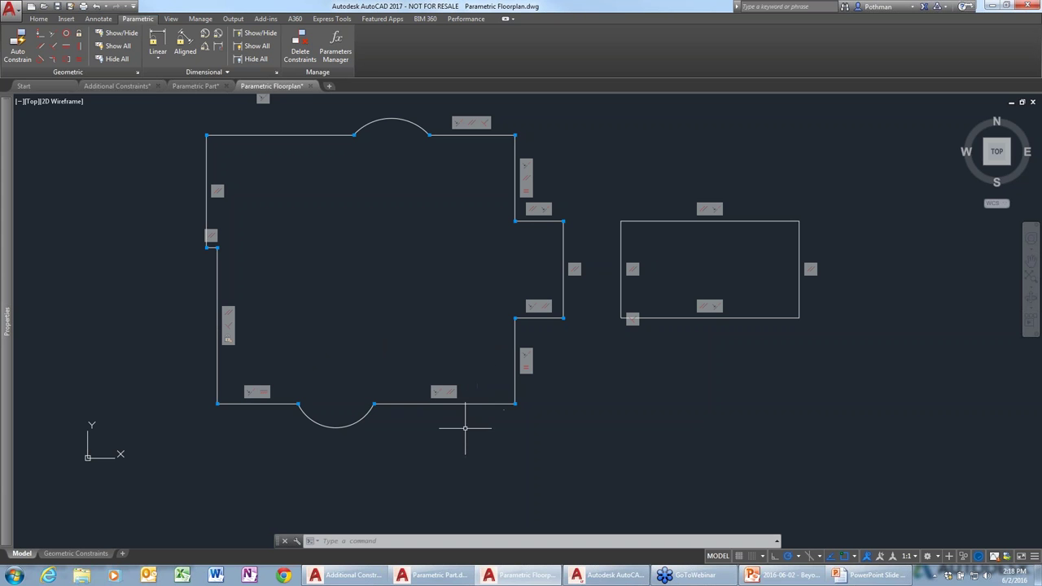
pyautogui.press('Escape')
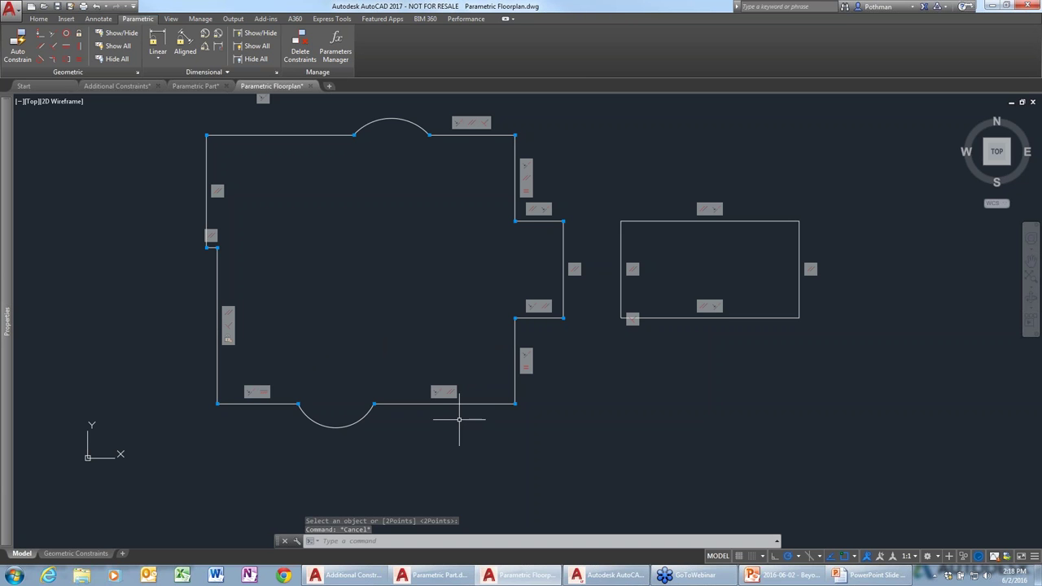
pyautogui.scroll(-2, 459, 421)
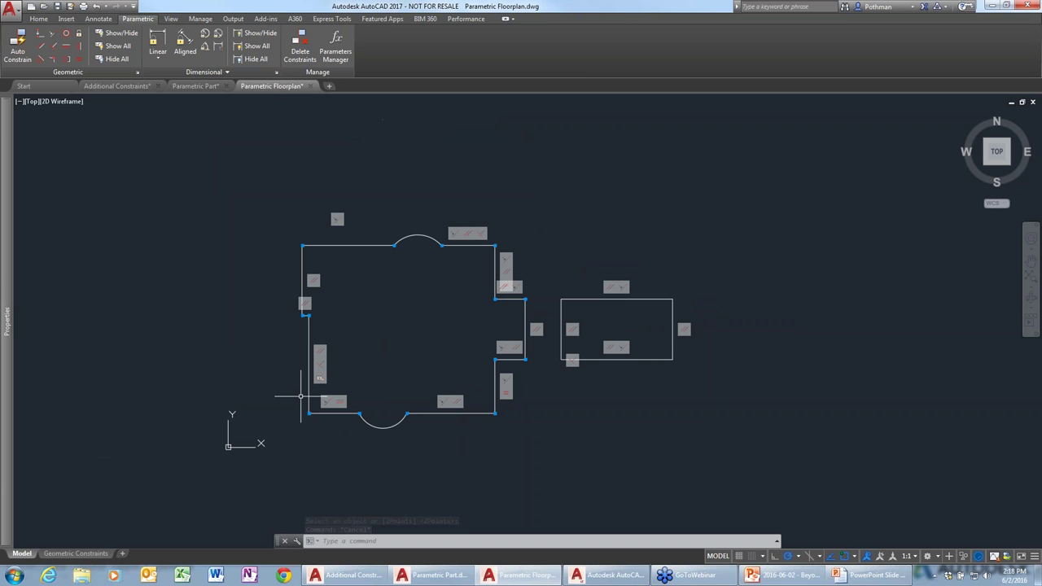
pyautogui.rightClick(319, 425)
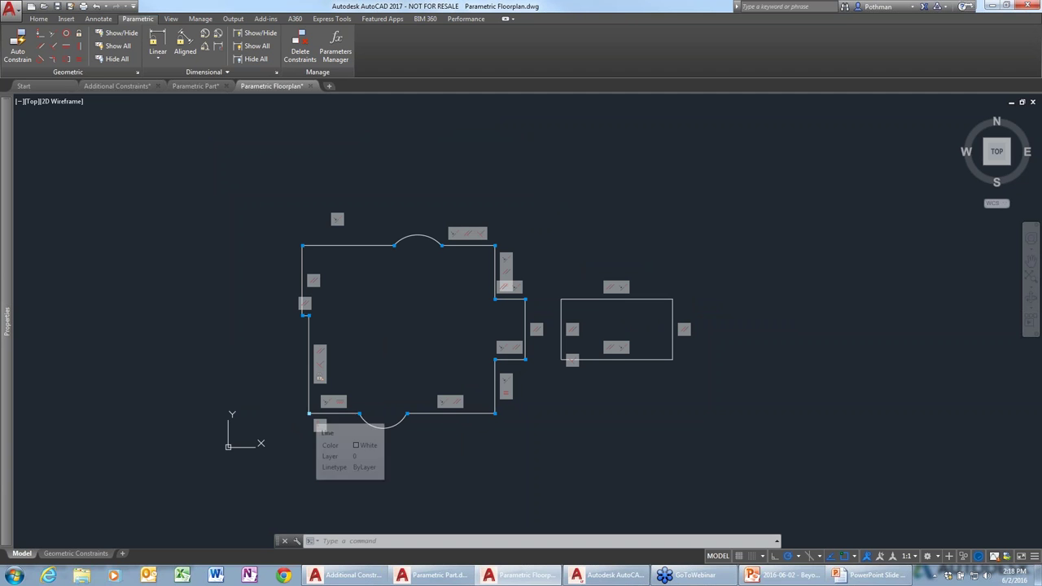
pyautogui.click(342, 432)
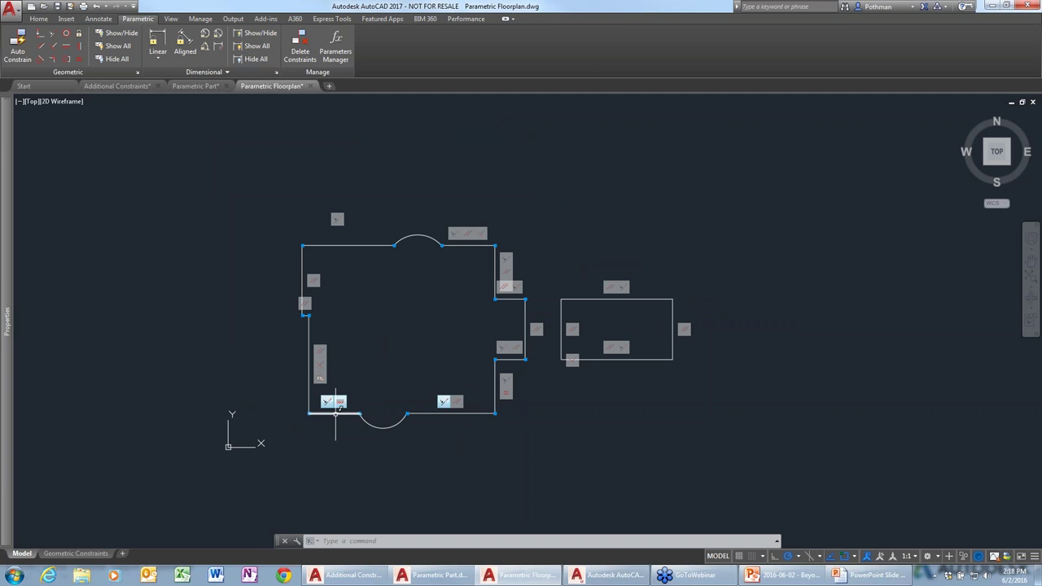
pyautogui.rightClick(338, 404)
pyautogui.press('Escape')
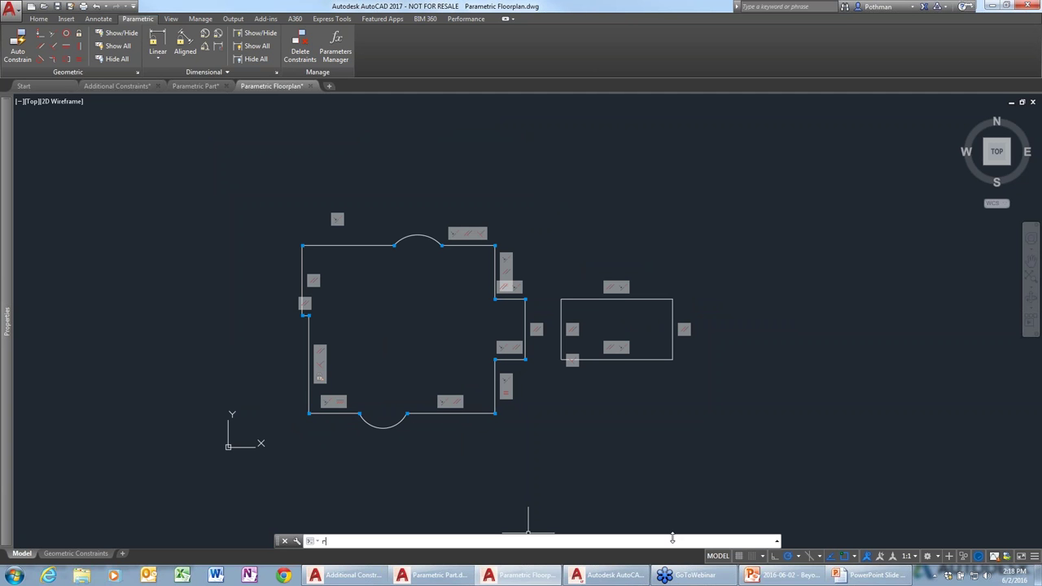
# - Try rotating the floorplan and the adjacent rectangle about the floorplan's lower-left corner with the constraints relaxed, and undo the rotation
pyautogui.write('r')
pyautogui.press('Return')
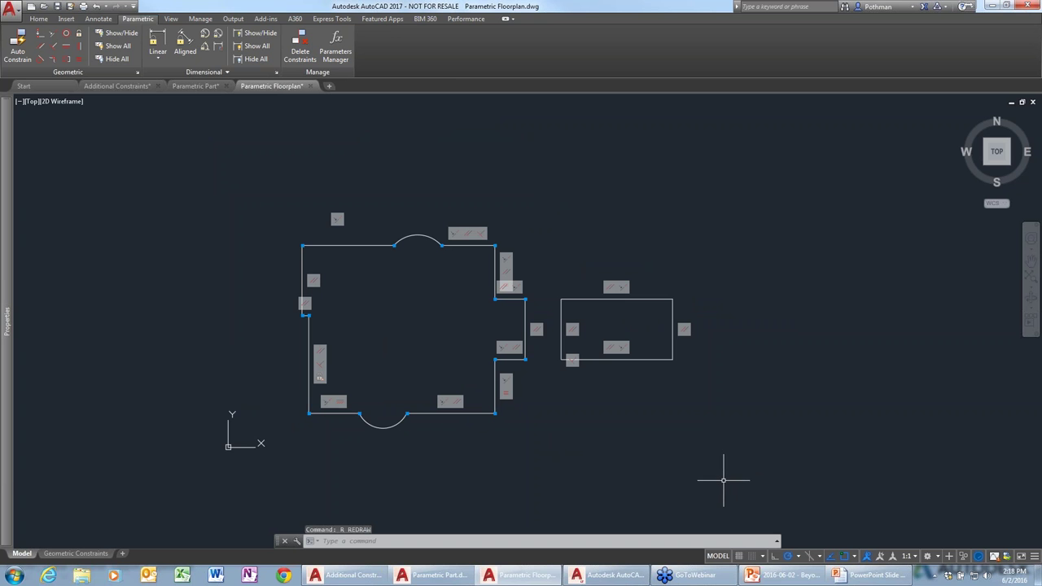
pyautogui.press('Return')
pyautogui.click(743, 480)
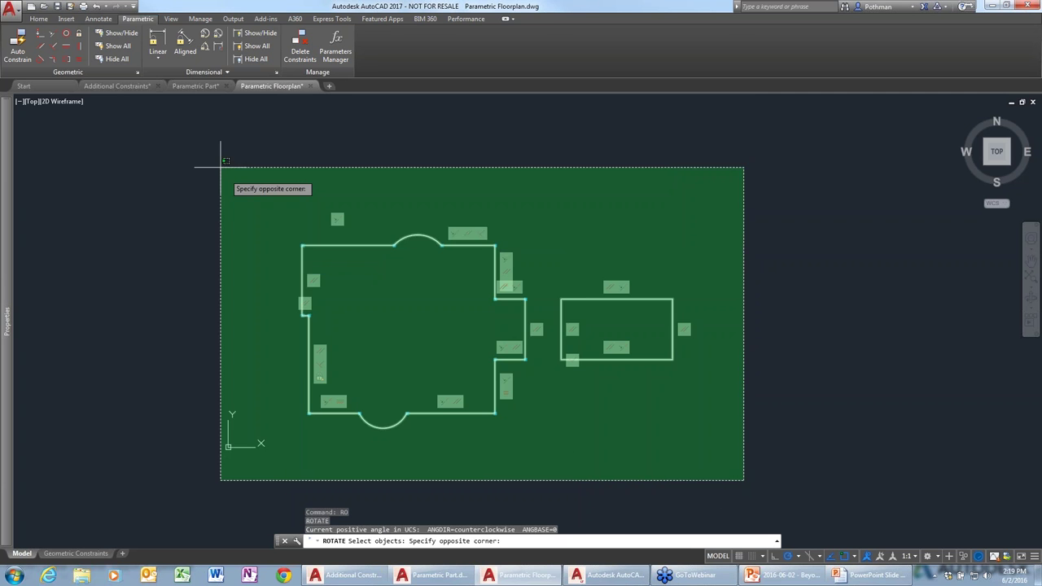
pyautogui.click(222, 154)
pyautogui.press('Return')
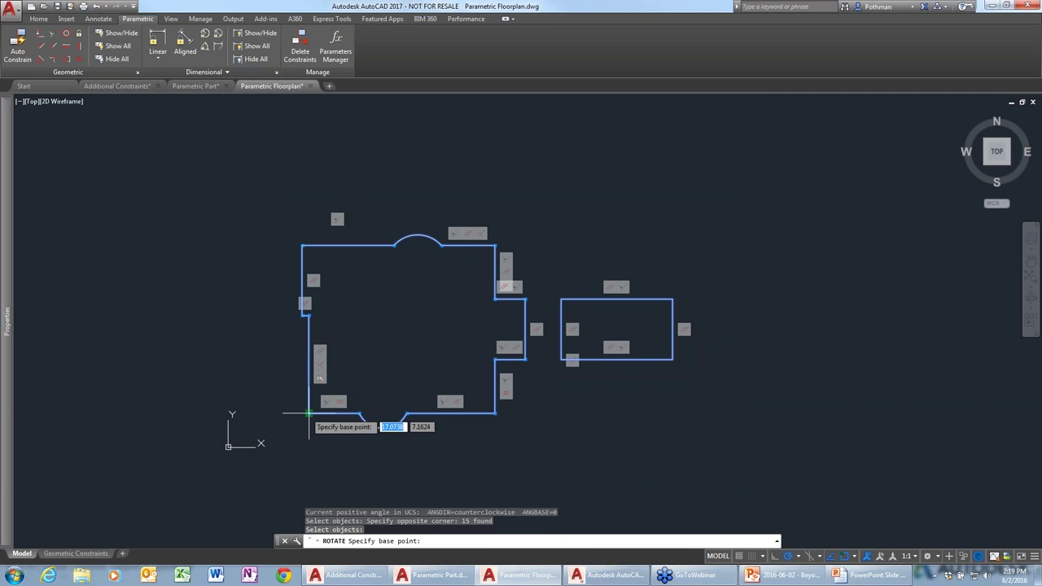
pyautogui.click(308, 413)
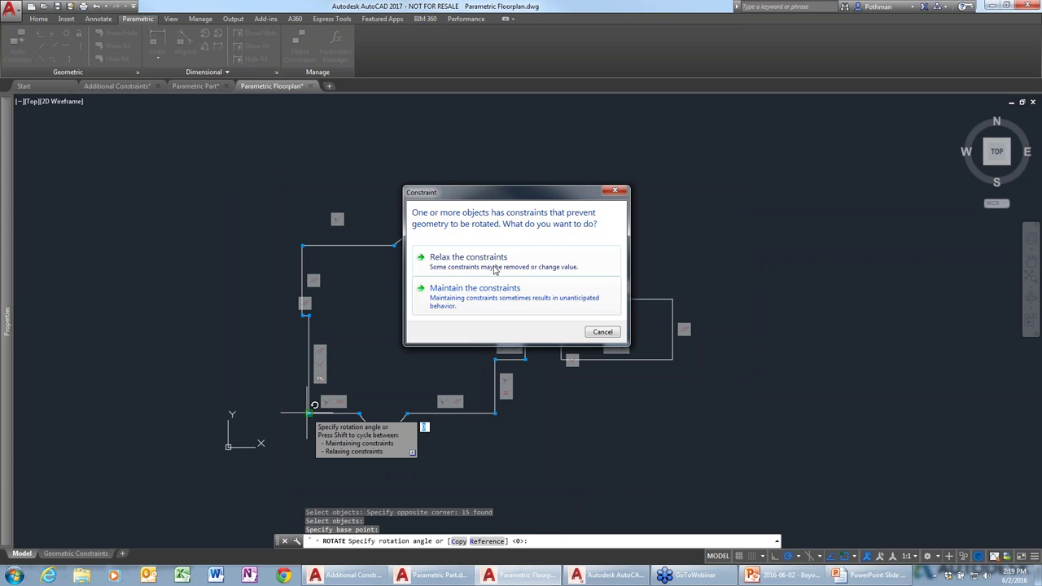
pyautogui.moveTo(511, 194); pyautogui.dragTo(534, 119)
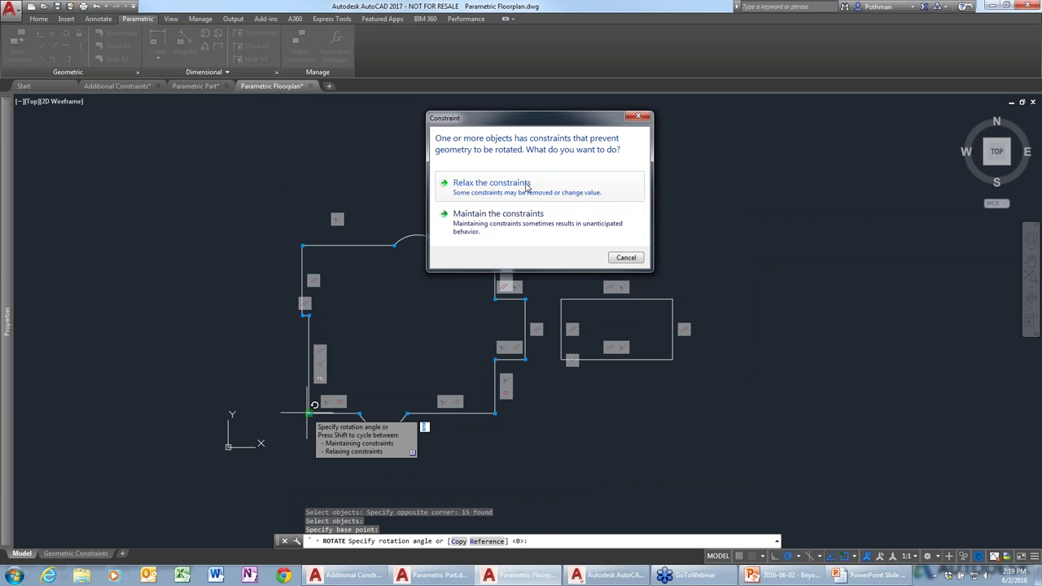
pyautogui.moveTo(549, 128); pyautogui.dragTo(540, 134)
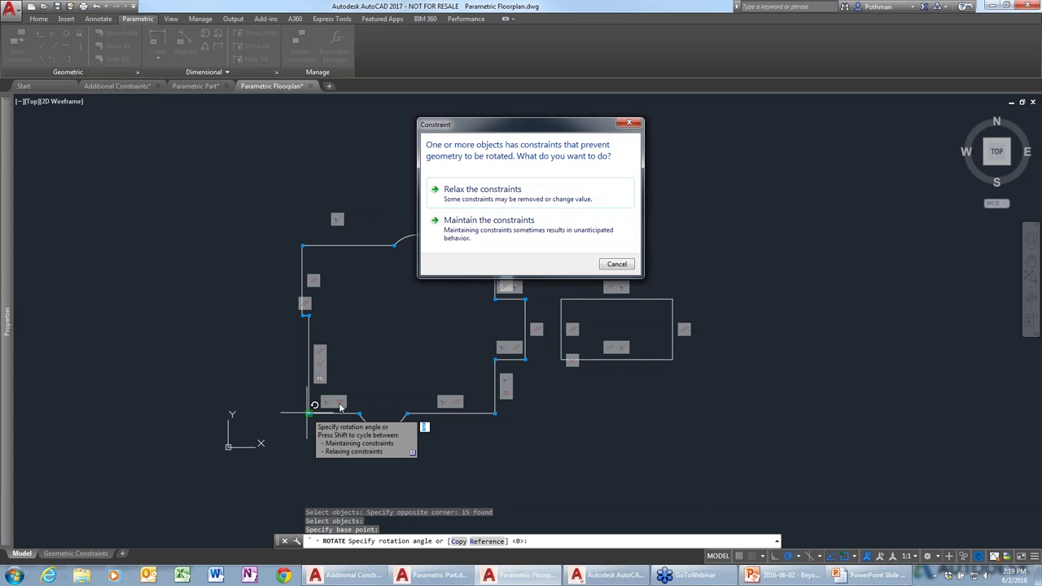
pyautogui.click(482, 190)
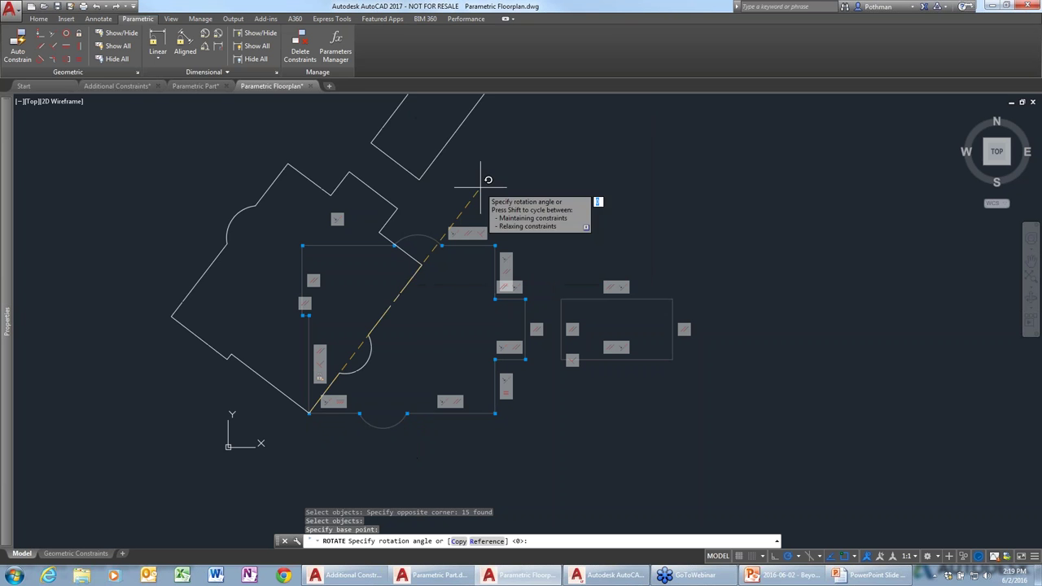
pyautogui.click(683, 287)
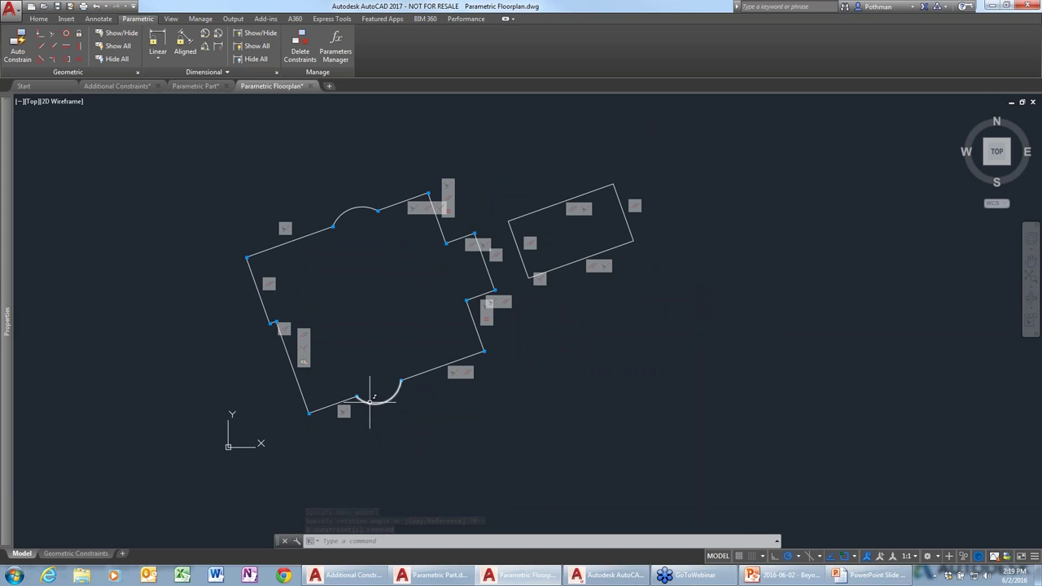
pyautogui.hotkey('ctrl', 'z')
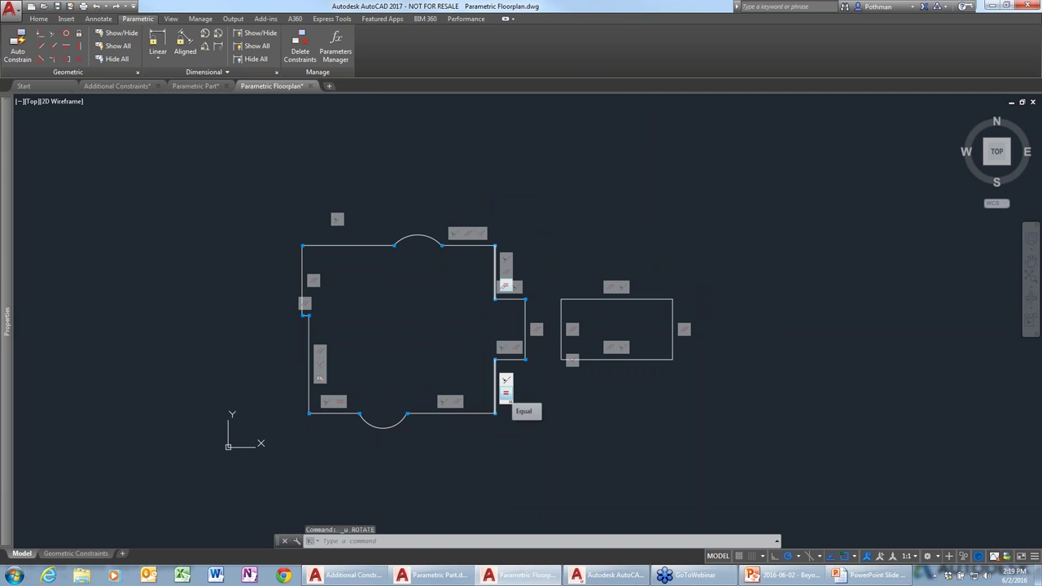
pyautogui.press('Delete')
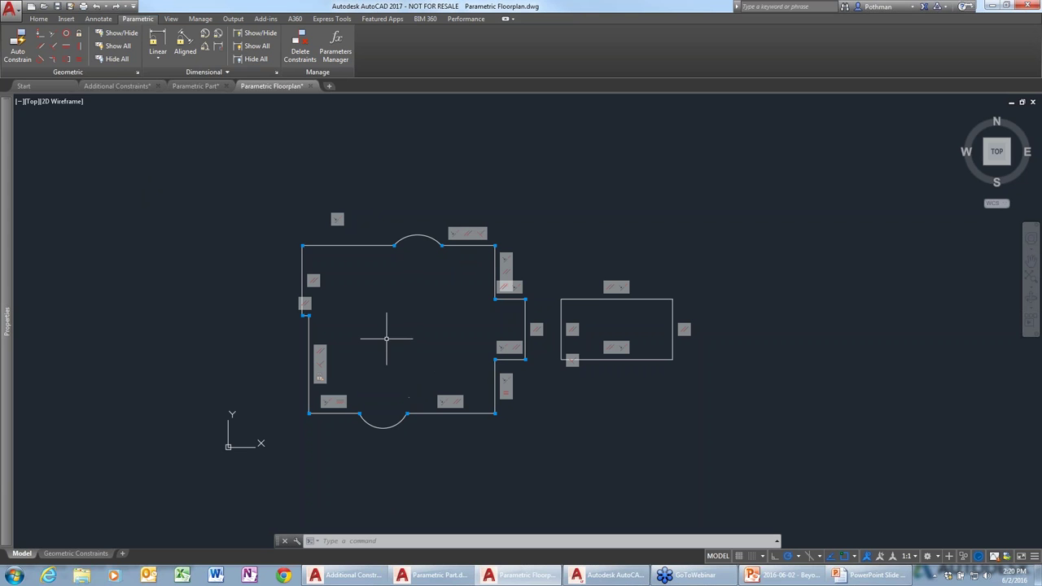
# - Hide all geometric constraint bars, select the rectangle to view only its bars, and redisplay all the bars
pyautogui.click(117, 59)
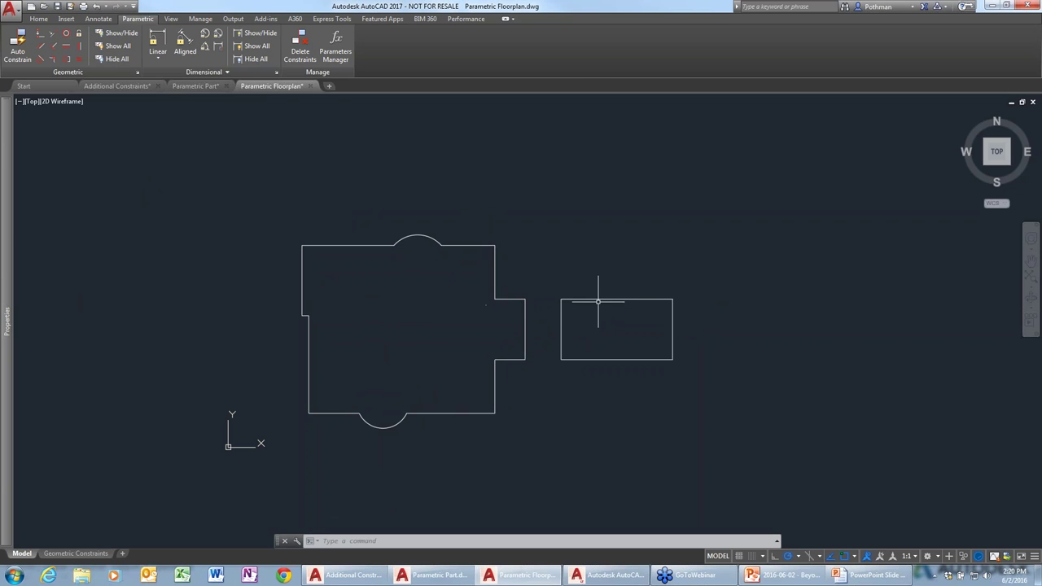
pyautogui.moveTo(604, 296); pyautogui.dragTo(657, 372)
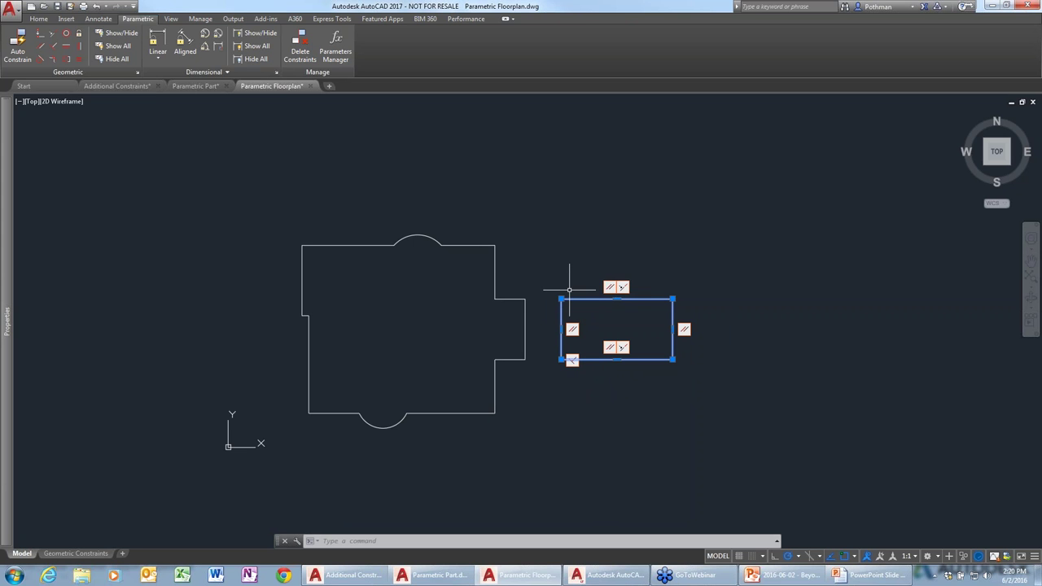
pyautogui.press('Escape')
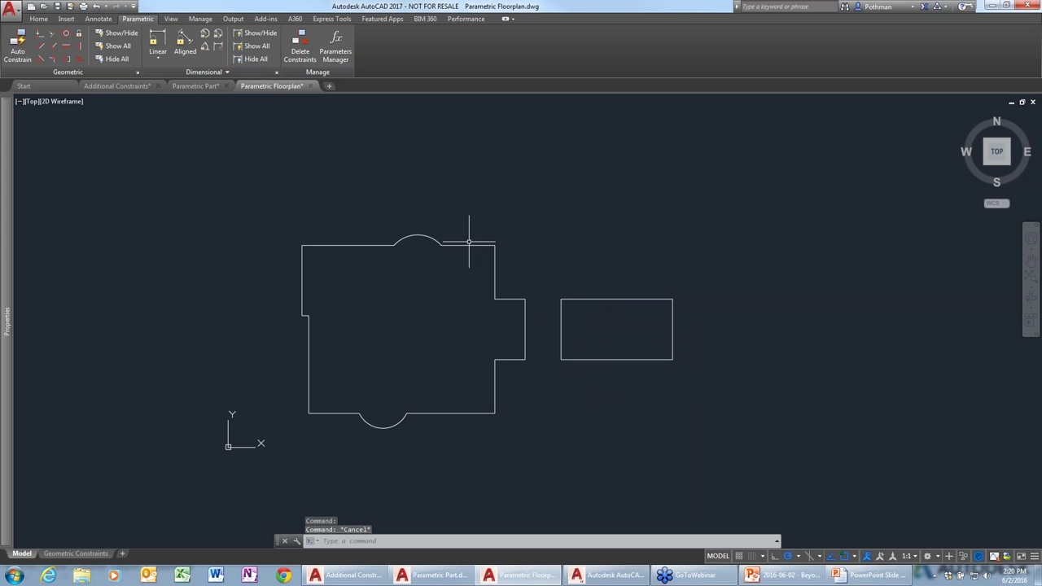
pyautogui.click(119, 48)
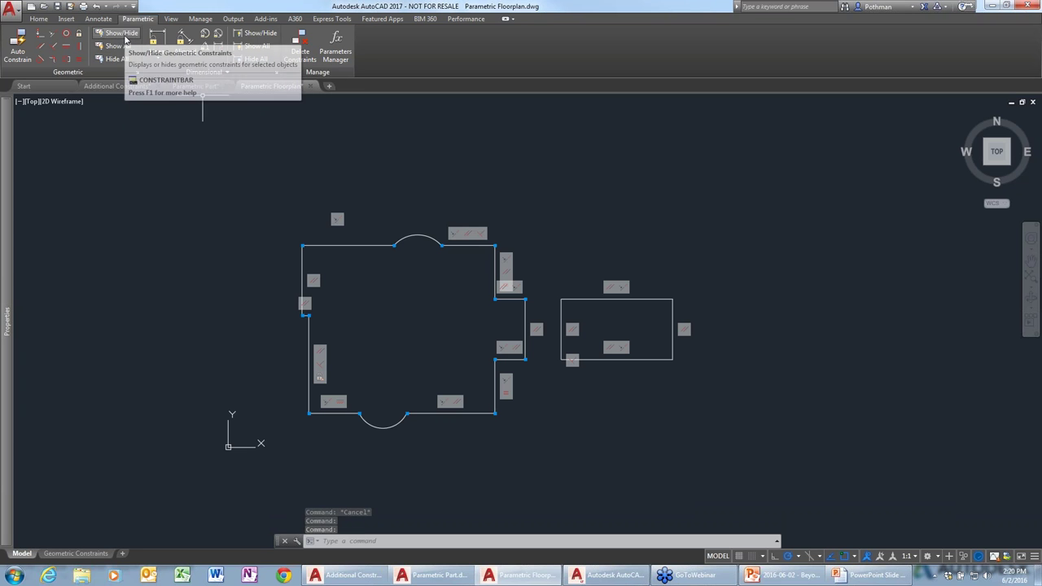
# - Hide the geometric constraint bars of the objects along the floorplan's upper part using a crossing selection
pyautogui.click(122, 35)
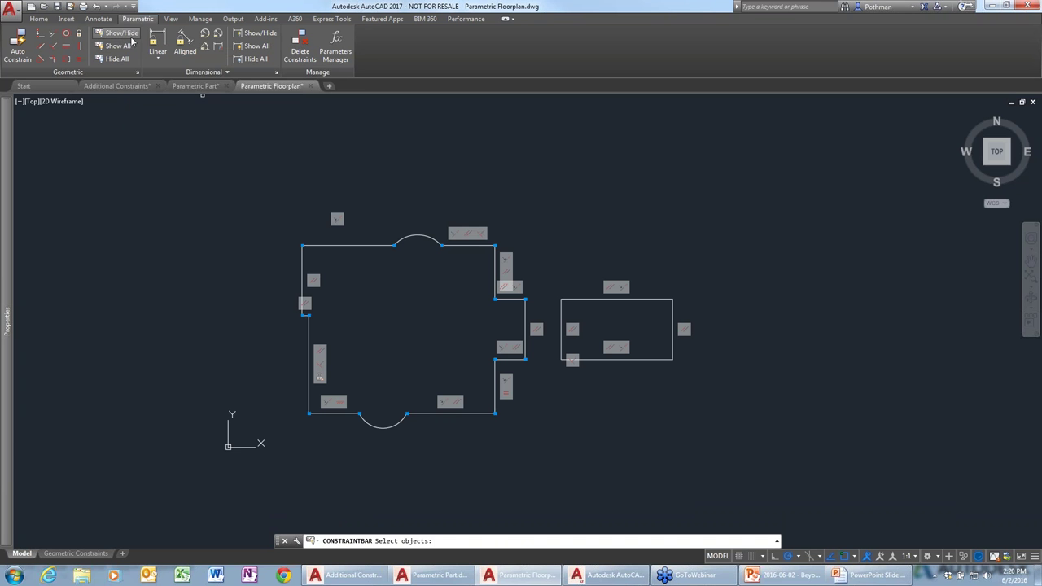
pyautogui.click(528, 258)
pyautogui.click(271, 174)
pyautogui.write('h')
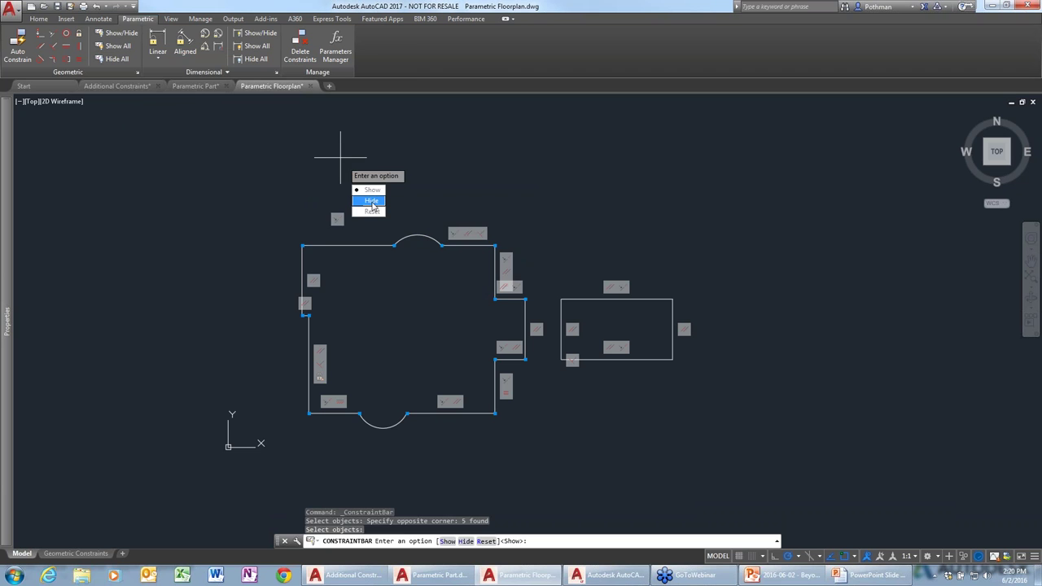
pyautogui.press('Return')
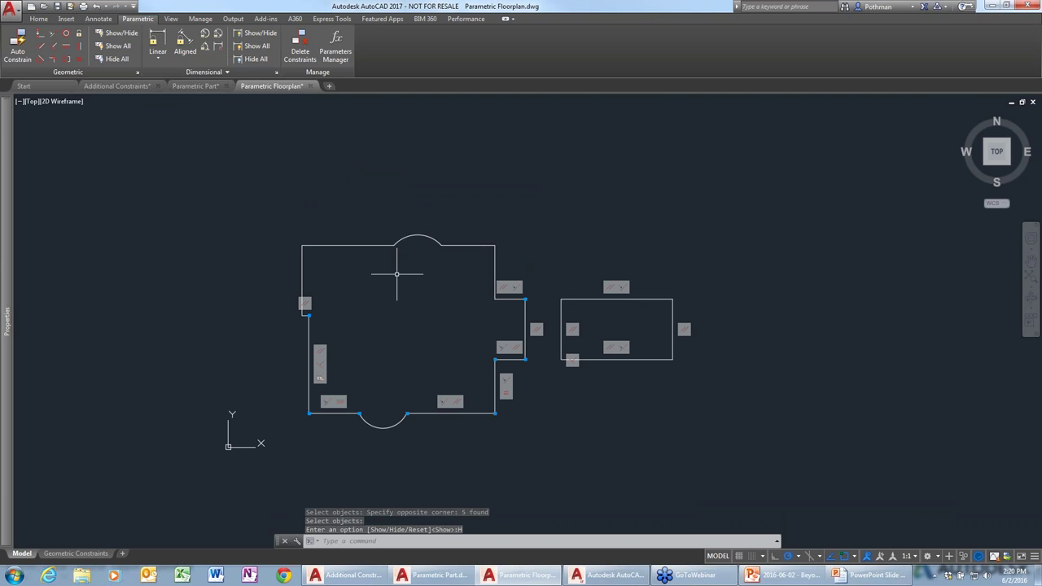
# - Redisplay all geometric constraint bars and examine the geometric constraint settings without changing them
pyautogui.click(121, 48)
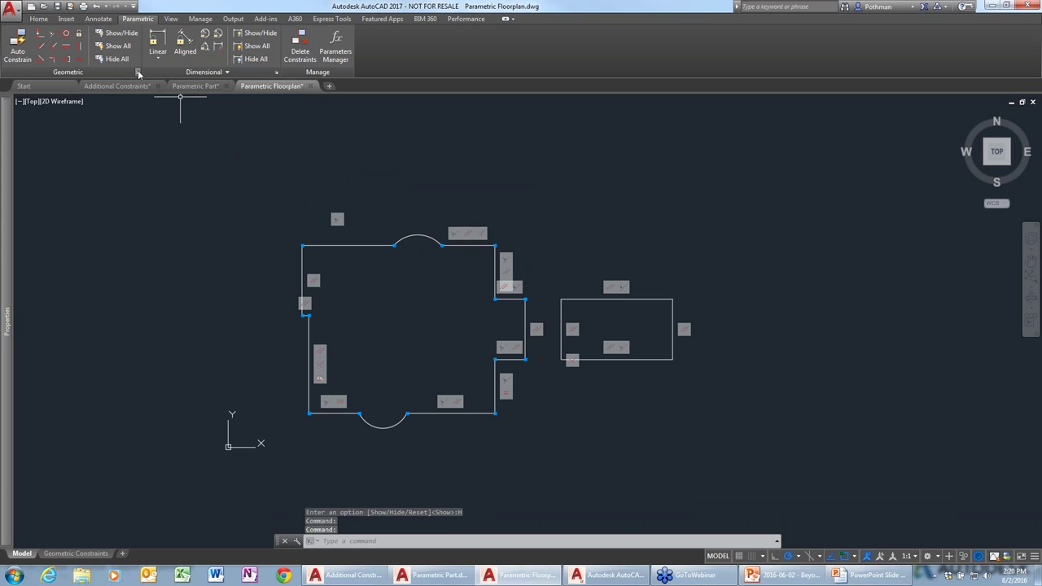
pyautogui.click(137, 72)
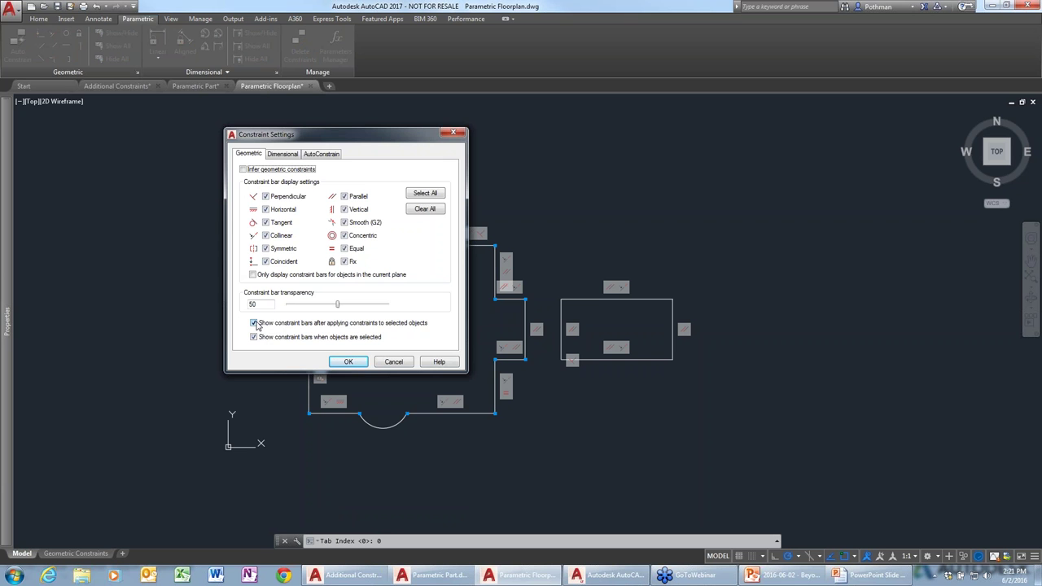
pyautogui.click(411, 363)
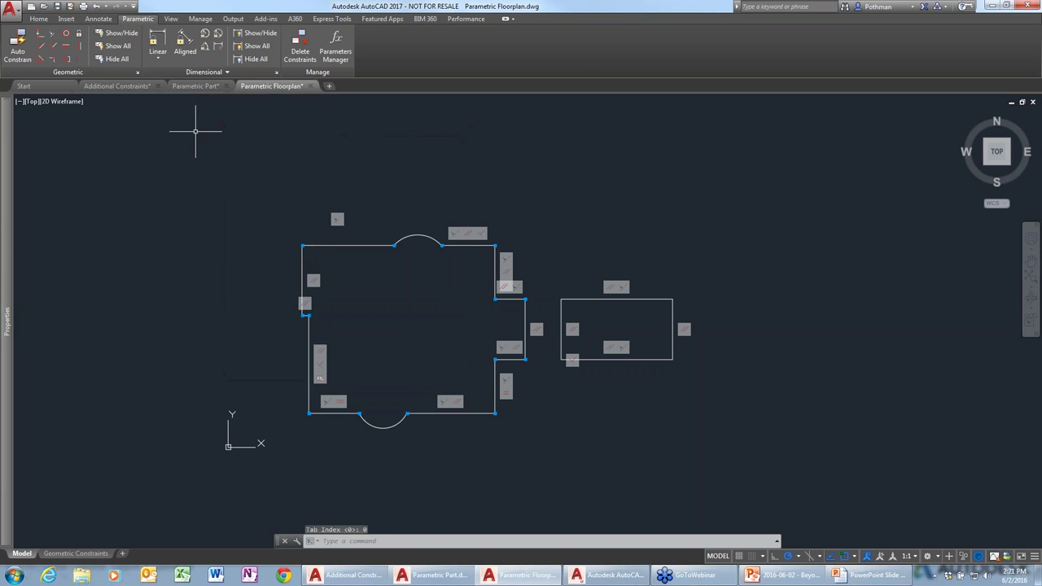
# - Hide every geometric constraint bar and select the rectangle to view the bars displayed on selection
pyautogui.click(112, 61)
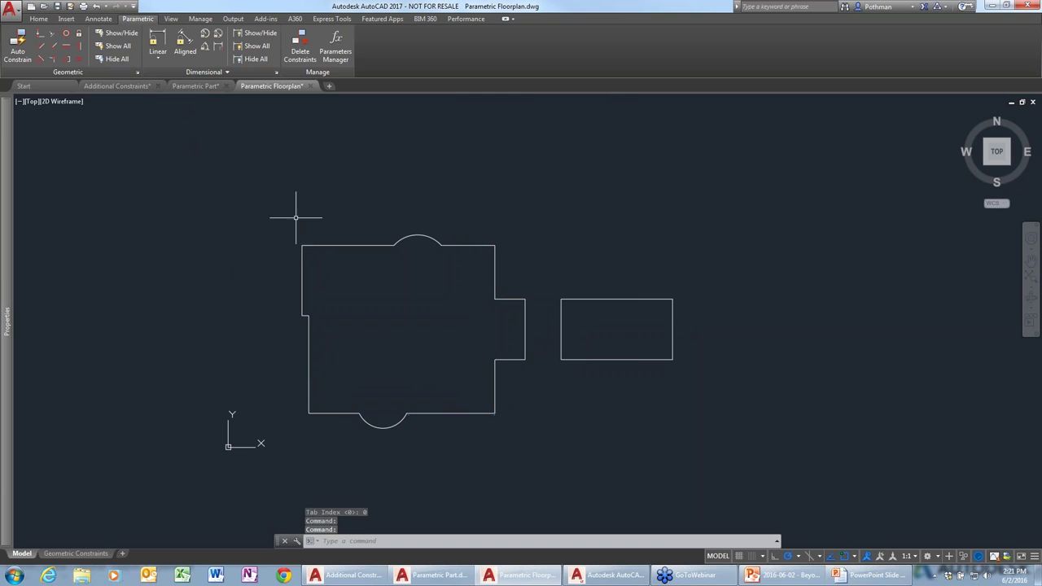
pyautogui.click(622, 297)
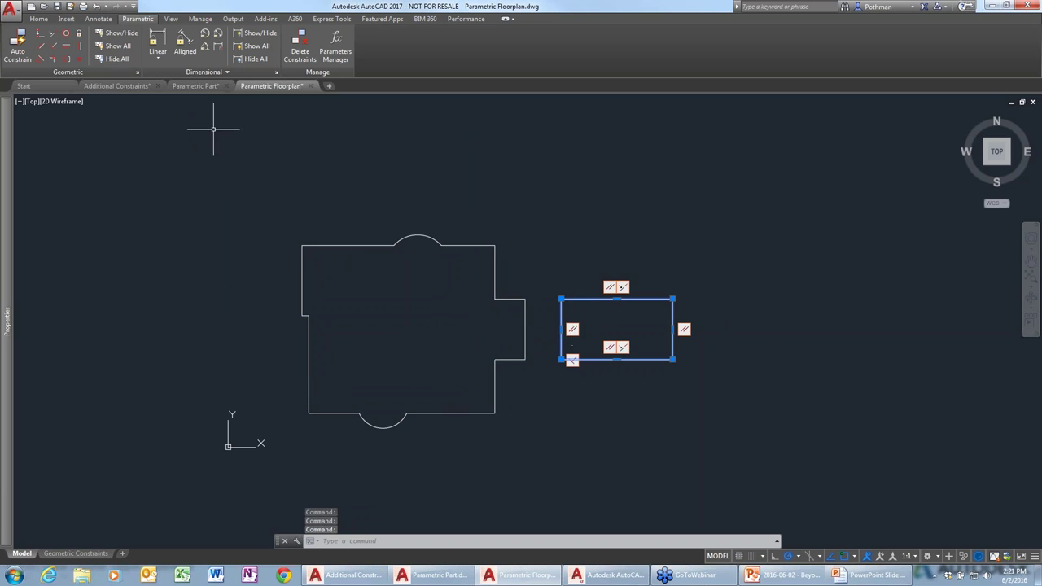
pyautogui.press('Escape')
# - Turn off showing constraint bars after applying constraints and when objects are selected in the geometric constraint settings
pyautogui.click(137, 71)
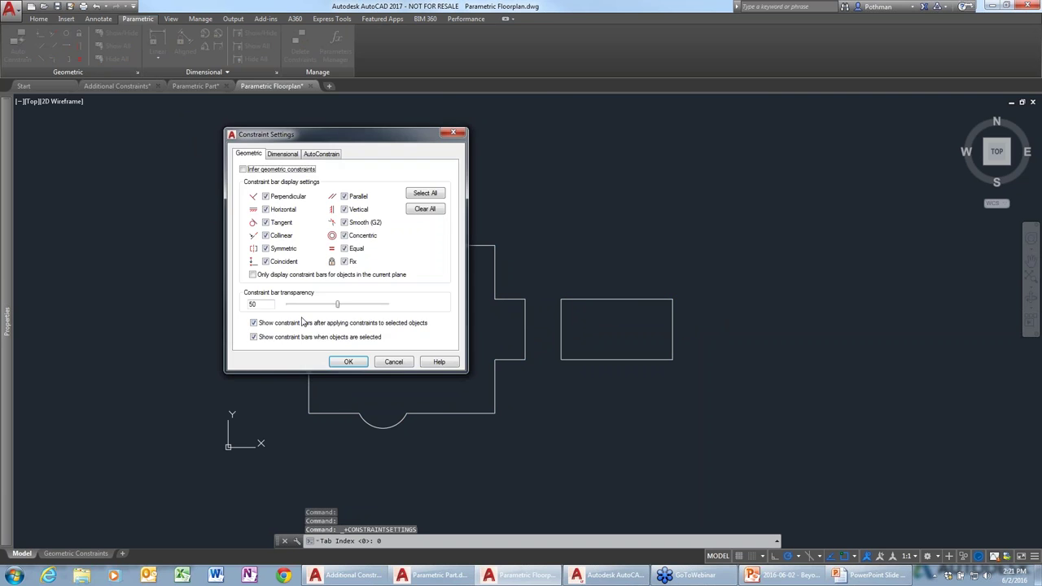
pyautogui.click(273, 329)
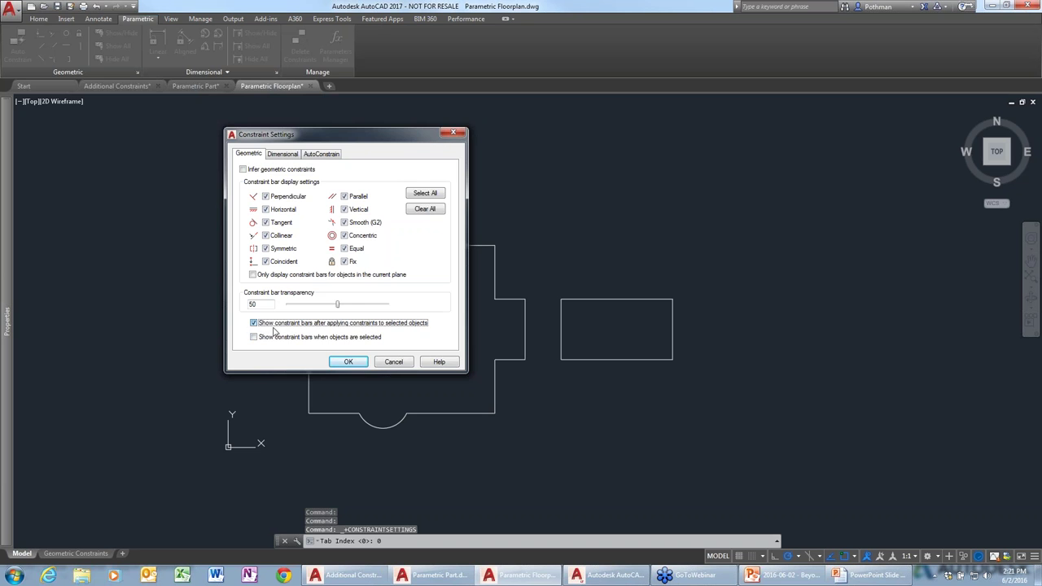
pyautogui.click(338, 363)
# - Stretch the rectangle's top edge slightly upward and to the left by its midpoint with the constraint bars hidden
pyautogui.click(631, 299)
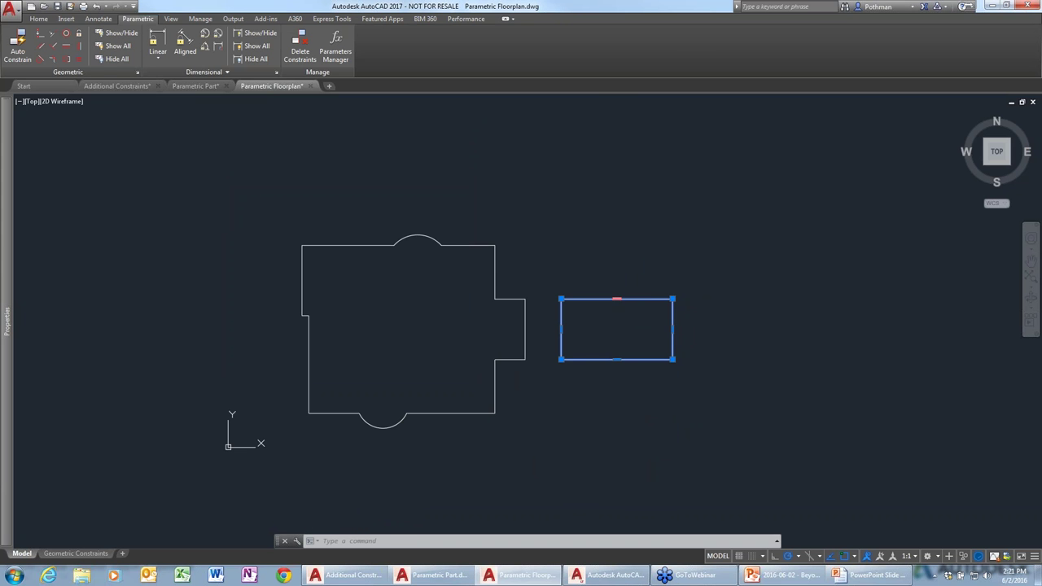
pyautogui.click(617, 299)
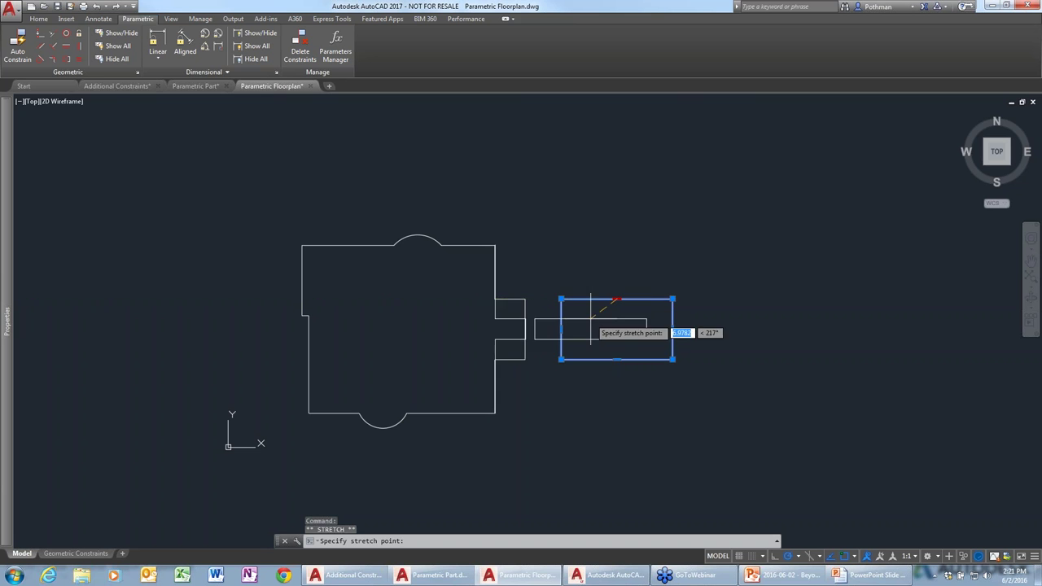
pyautogui.click(600, 287)
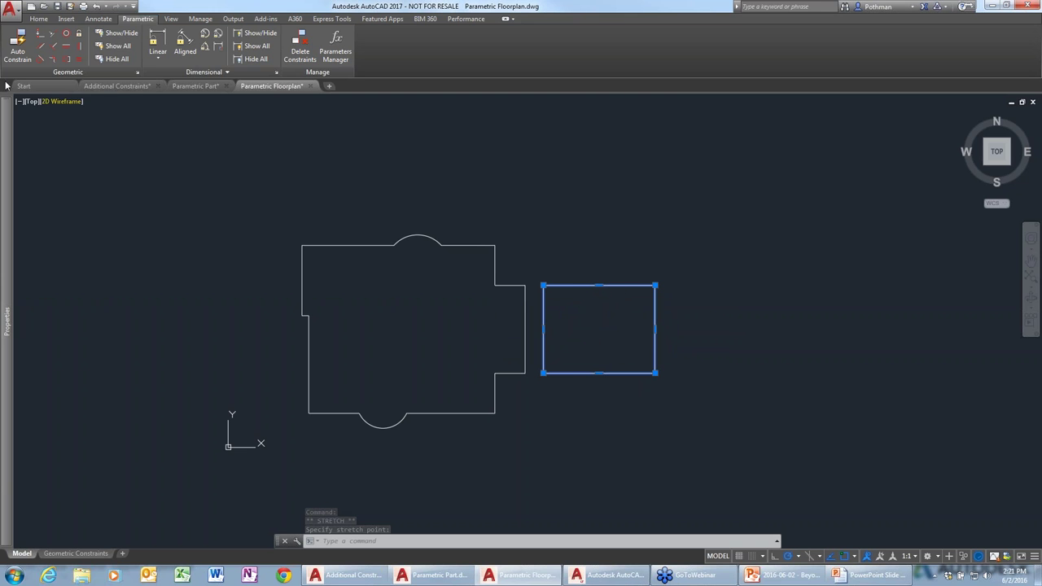
# - Show all geometric constraint bars and turn on displaying them after applying constraints and when objects are selected
pyautogui.click(123, 47)
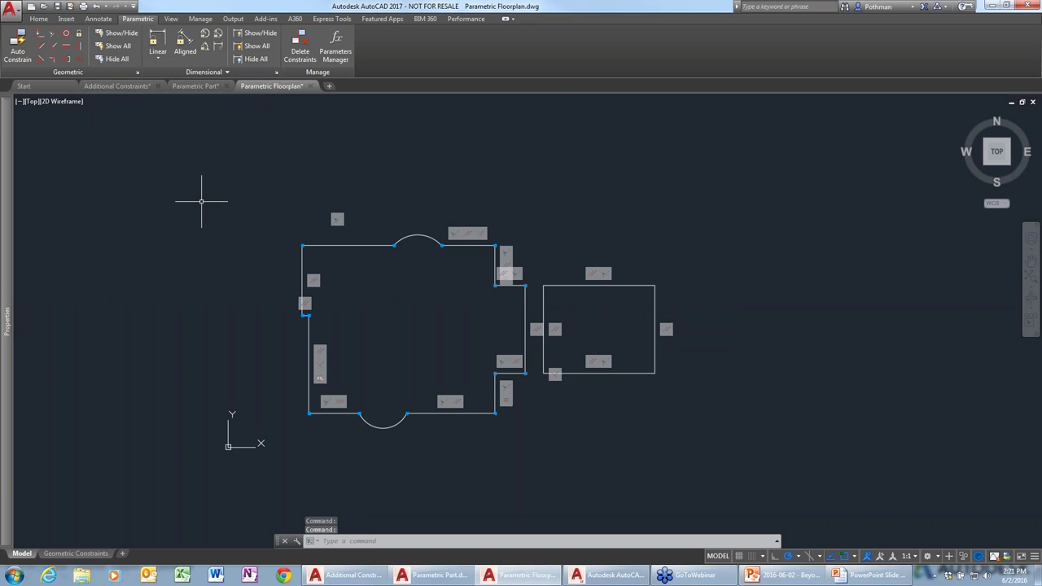
pyautogui.click(138, 73)
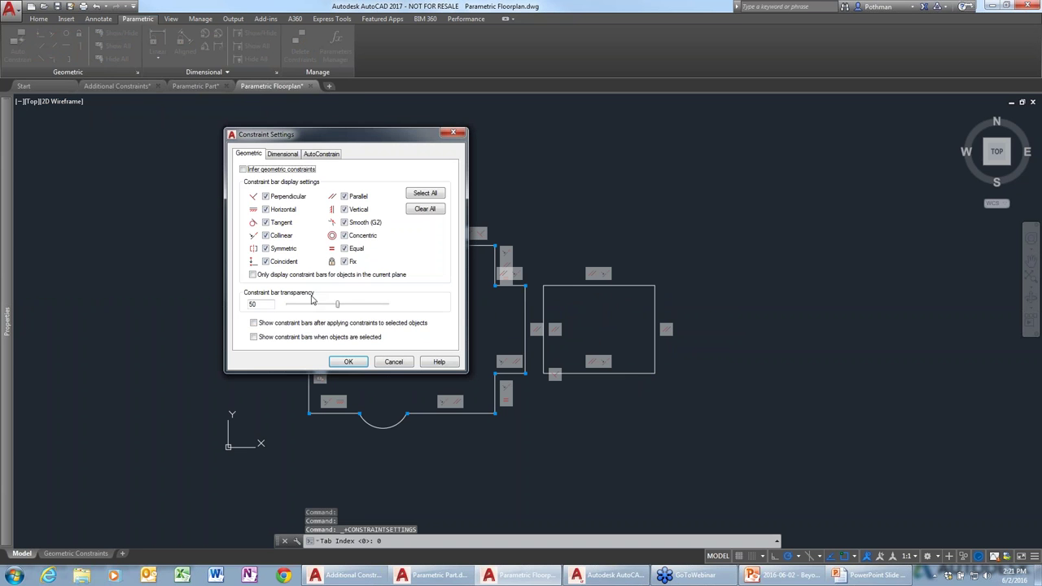
pyautogui.click(253, 323)
pyautogui.click(253, 337)
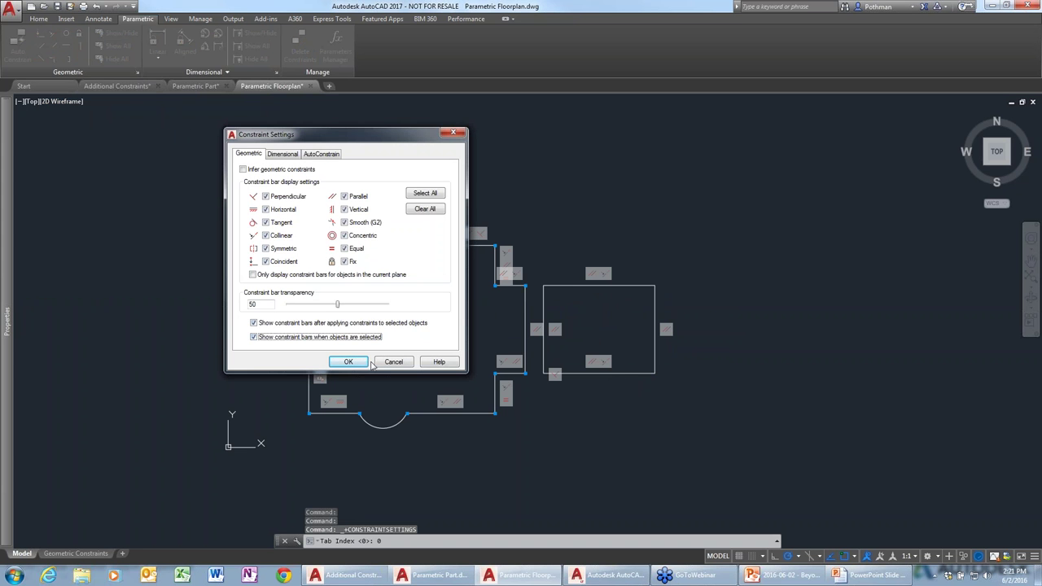
pyautogui.click(358, 362)
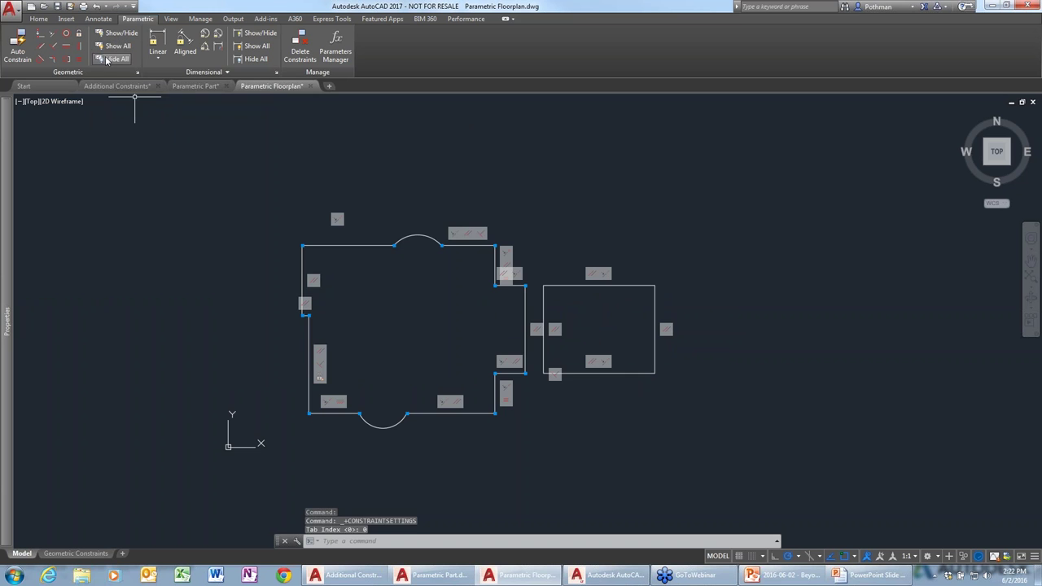
# - Hide all geometric constraint bars and select the rectangle to check the restored display-on-selection setting
pyautogui.click(105, 59)
pyautogui.click(598, 285)
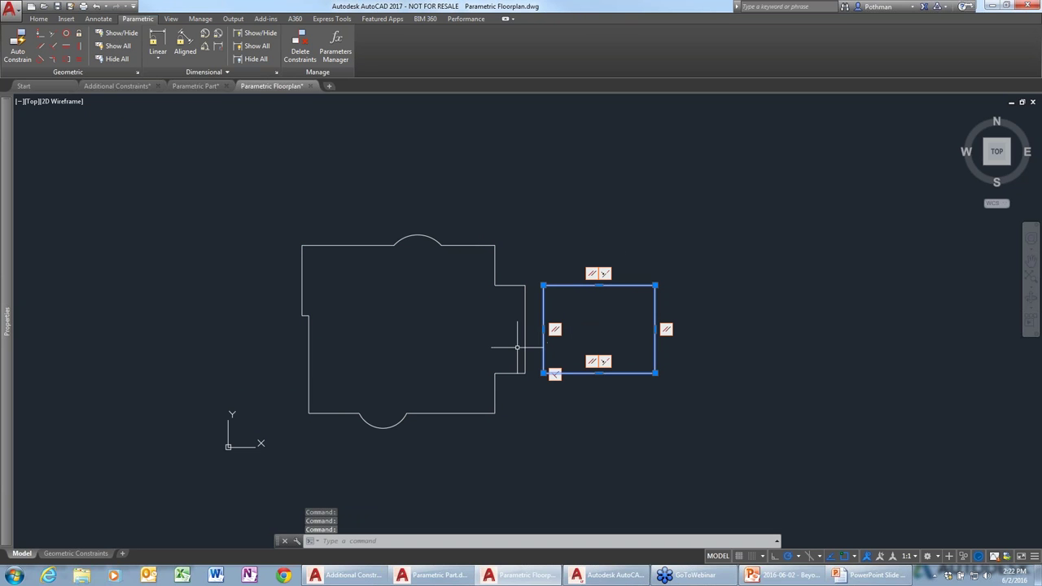
pyautogui.press('Escape')
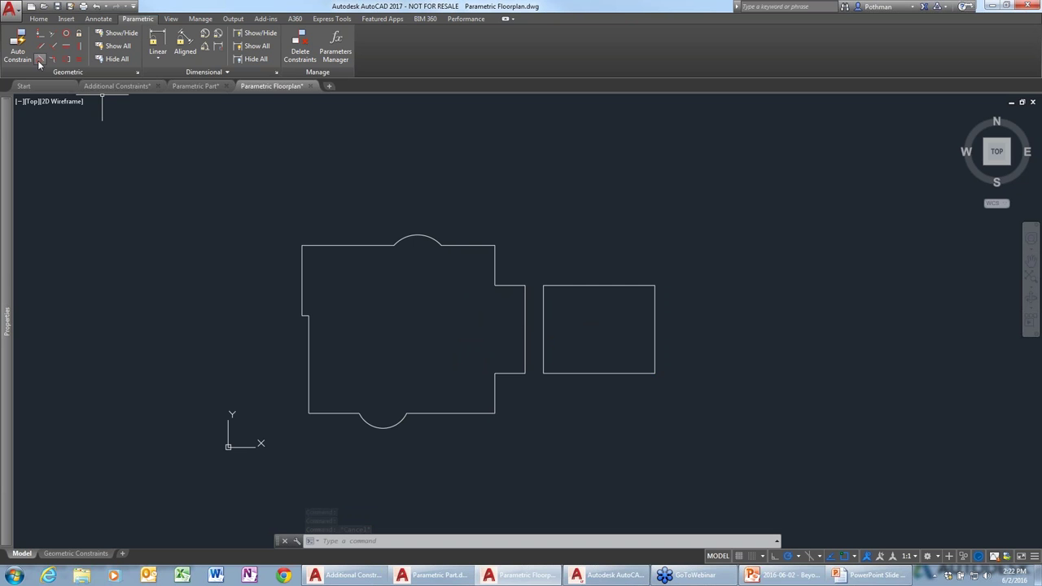
# - In the Additional Constraints drawing, make the arc above the small circle concentric with that circle
pyautogui.click(118, 86)
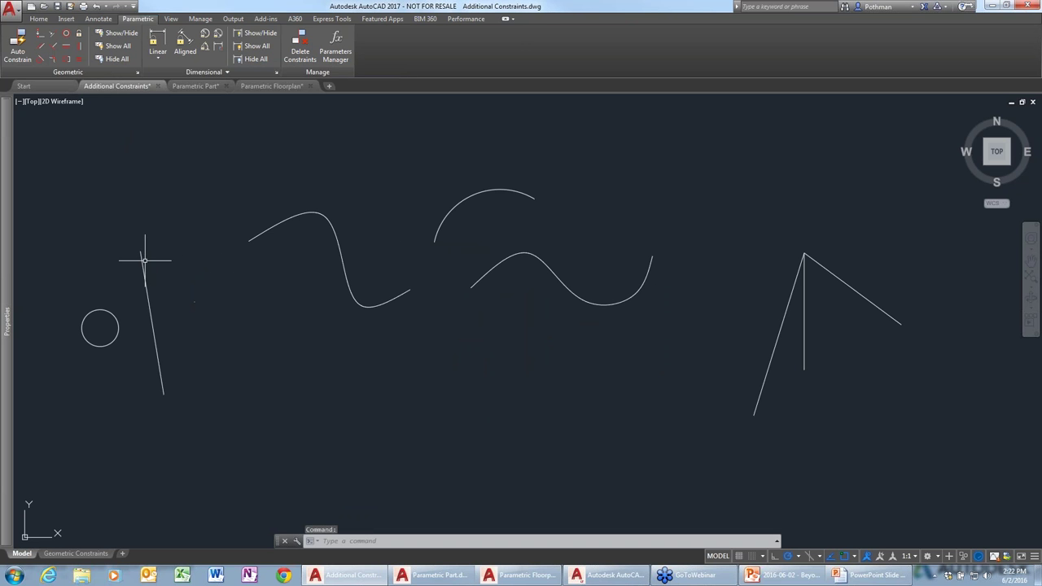
pyautogui.click(41, 62)
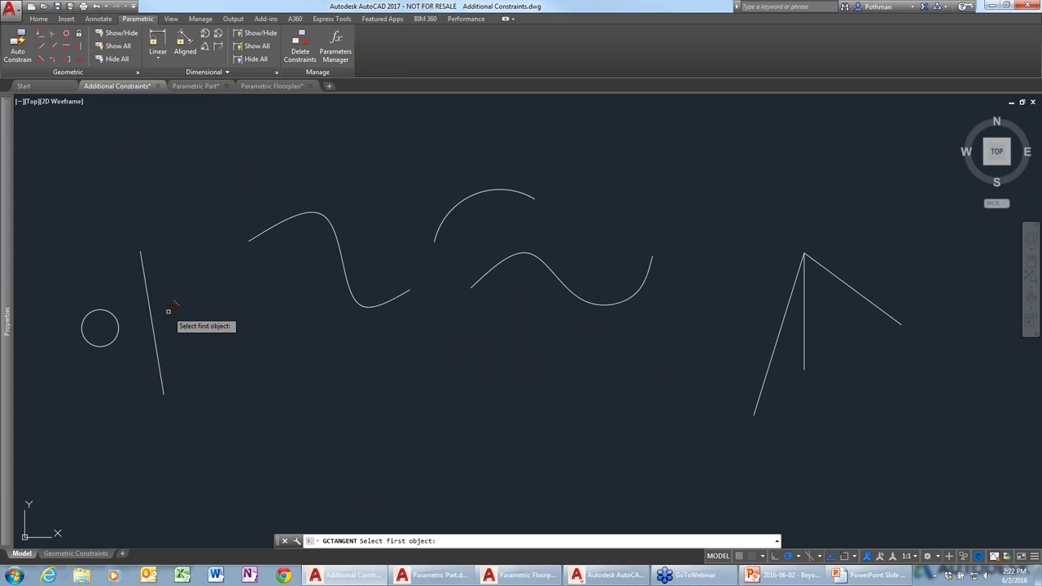
pyautogui.press('Escape')
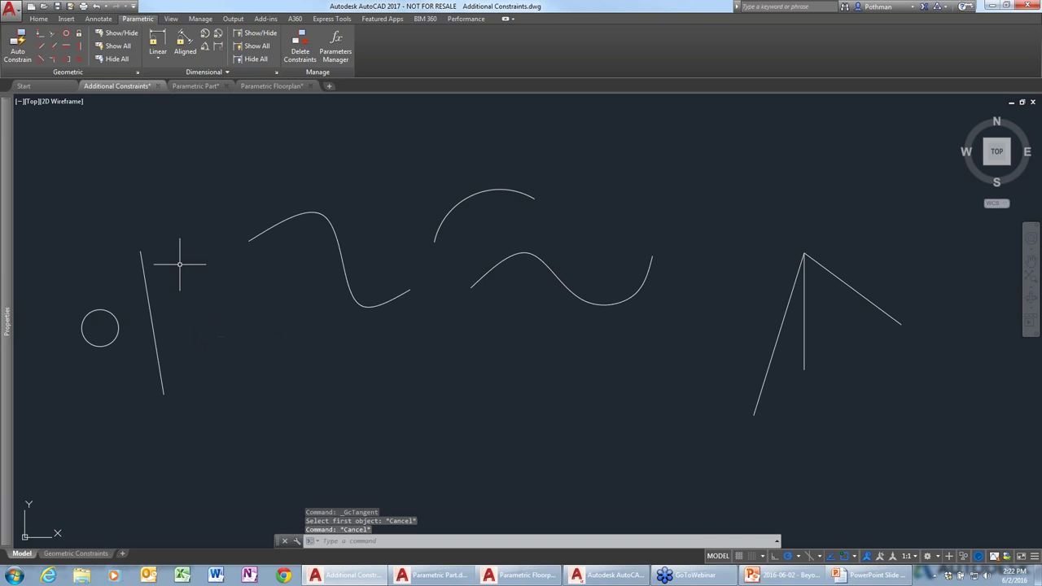
pyautogui.moveTo(186, 300); pyautogui.dragTo(409, 287, button='middle')
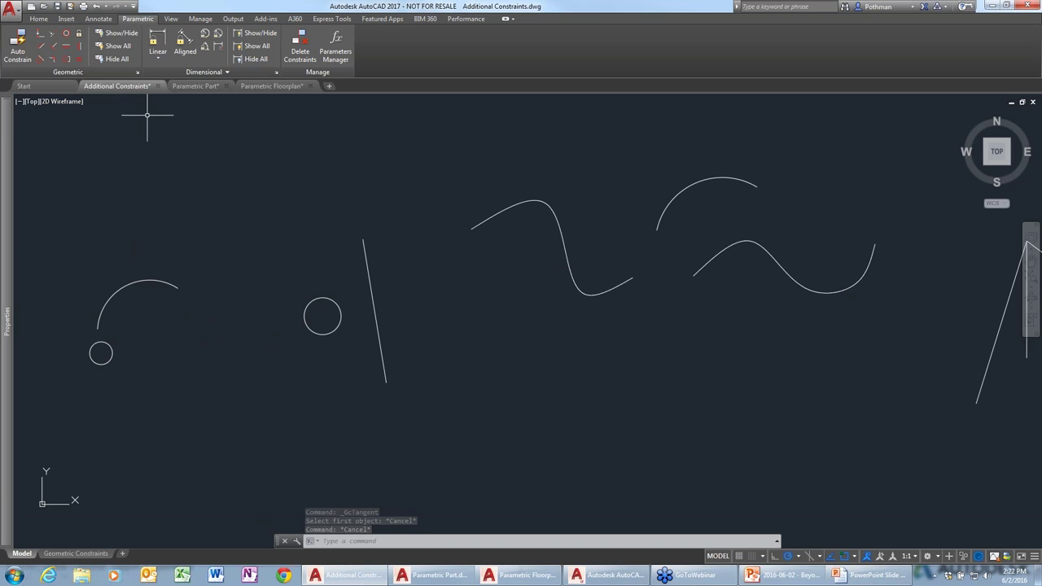
pyautogui.click(65, 36)
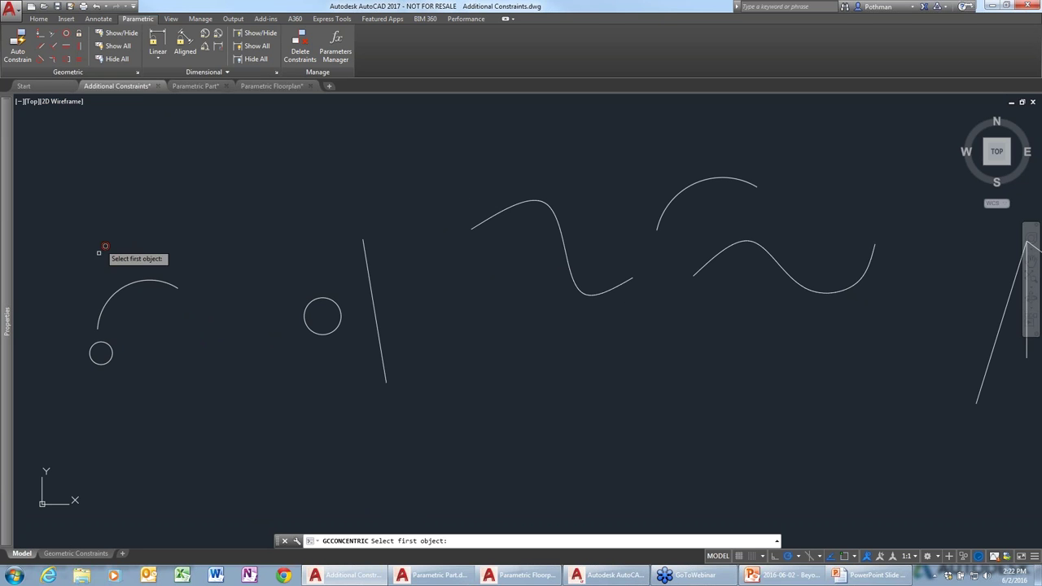
pyautogui.click(108, 345)
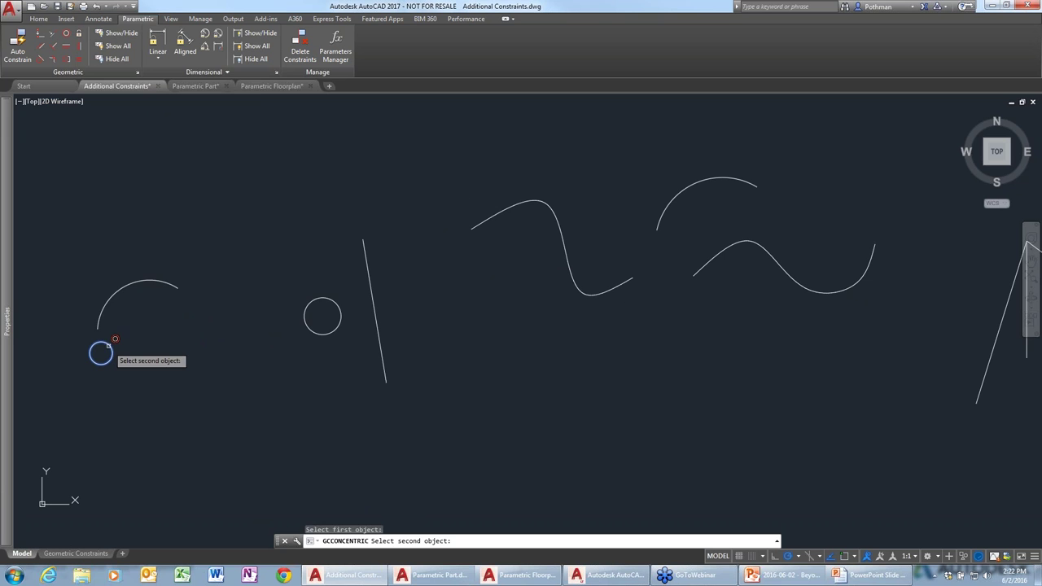
pyautogui.click(112, 295)
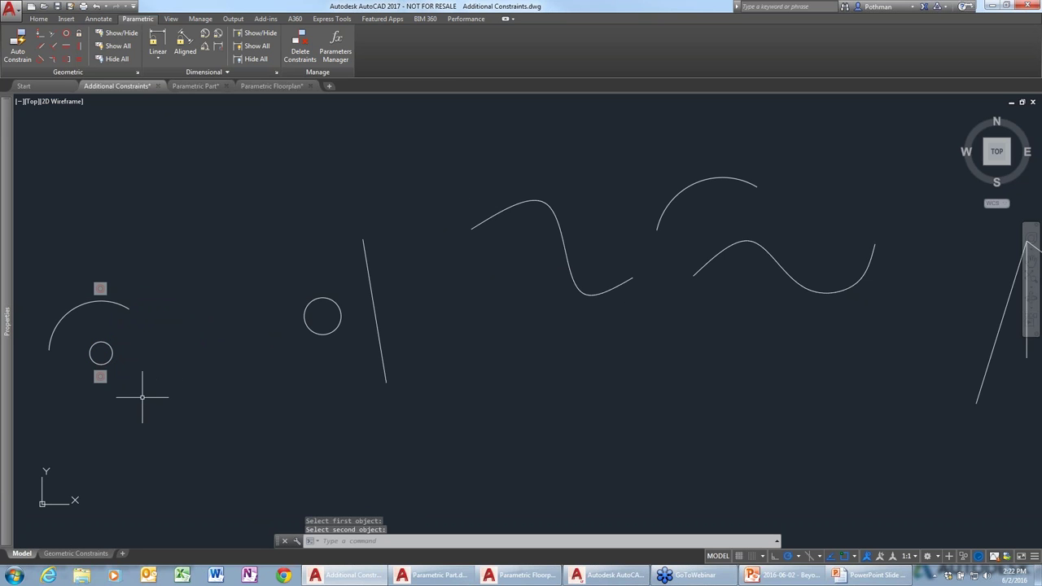
pyautogui.moveTo(149, 398); pyautogui.dragTo(227, 387, button='middle')
pyautogui.press('Escape')
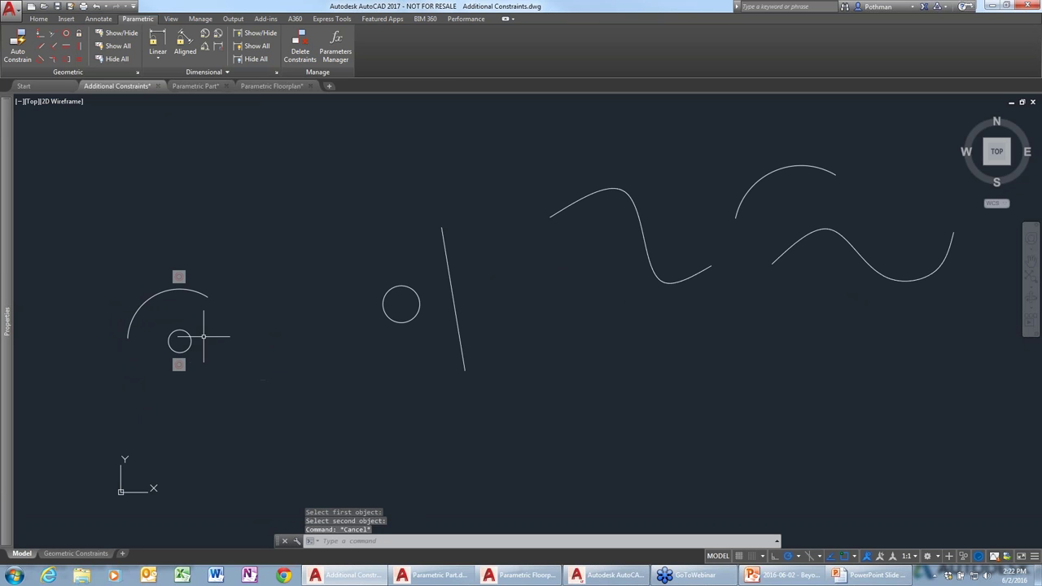
# - Stretch the concentric arc's right endpoint down to below and right of the small circle
pyautogui.click(180, 341)
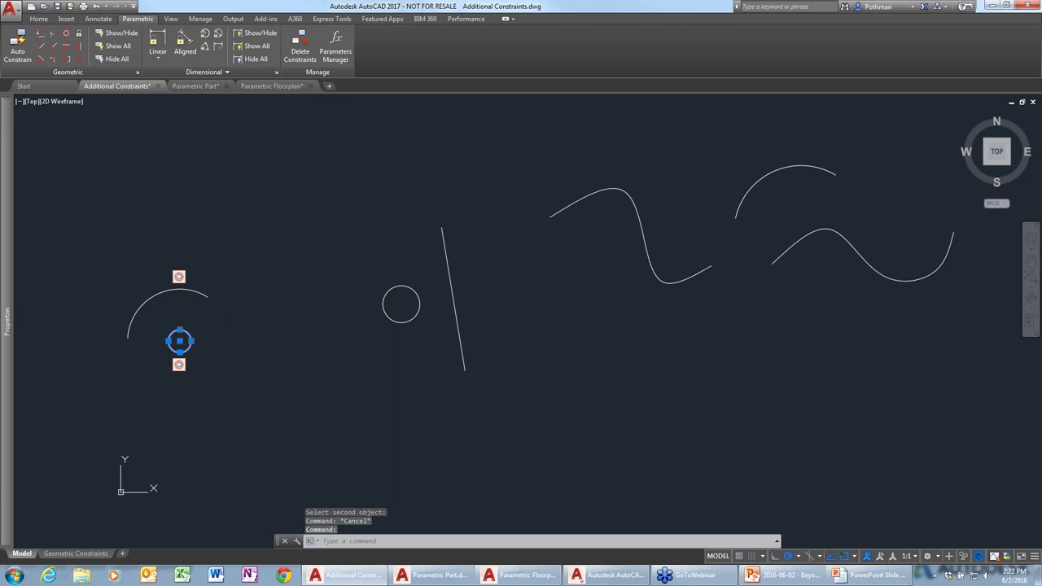
pyautogui.press('Escape')
pyautogui.click(219, 300)
pyautogui.click(210, 296)
pyautogui.click(209, 298)
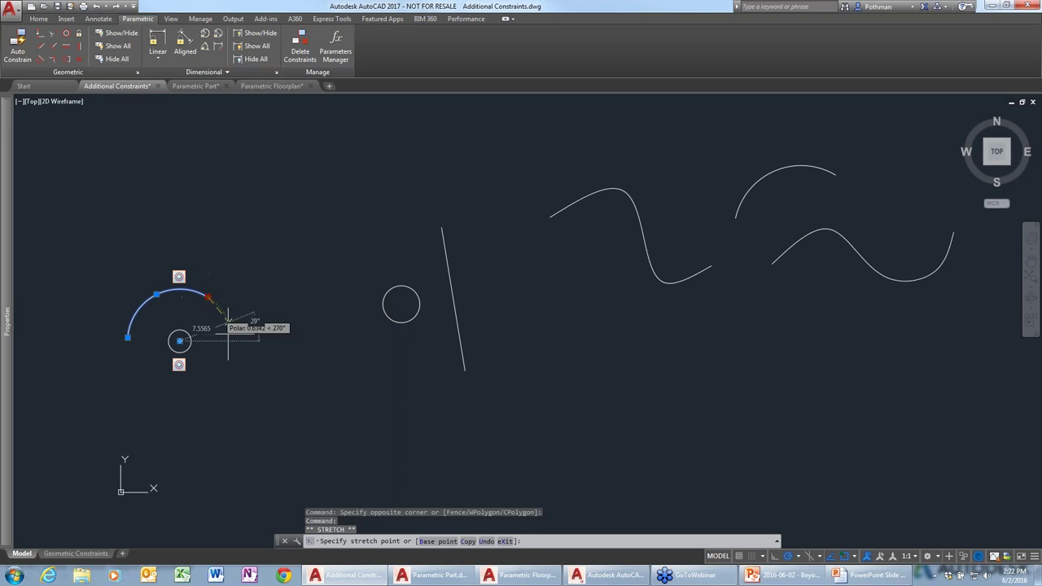
pyautogui.click(221, 403)
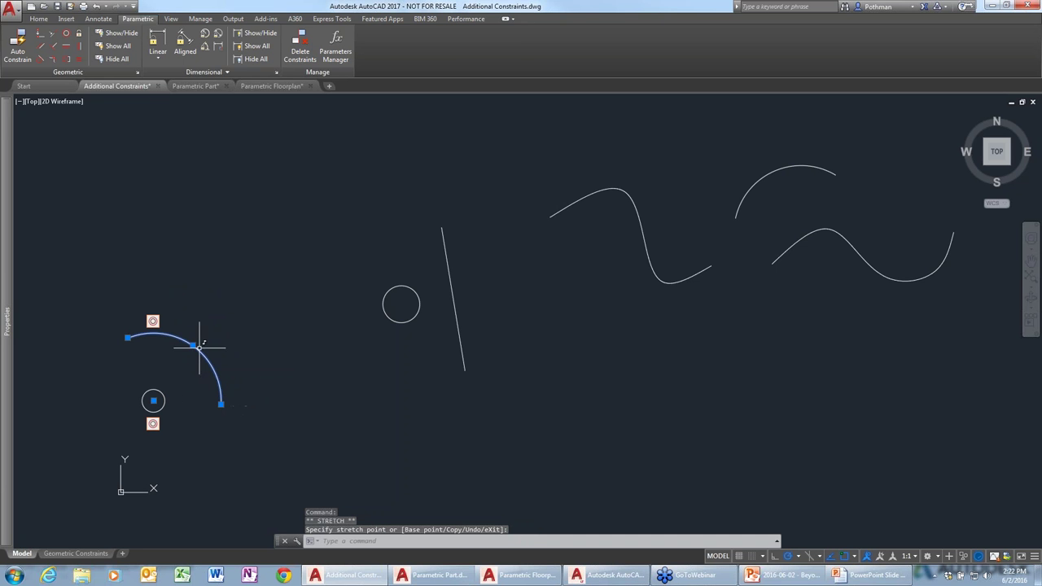
# - Enlarge the arc by pulling its midpoint outward, and reposition its center down-left and its lower endpoint up-right
pyautogui.click(223, 303)
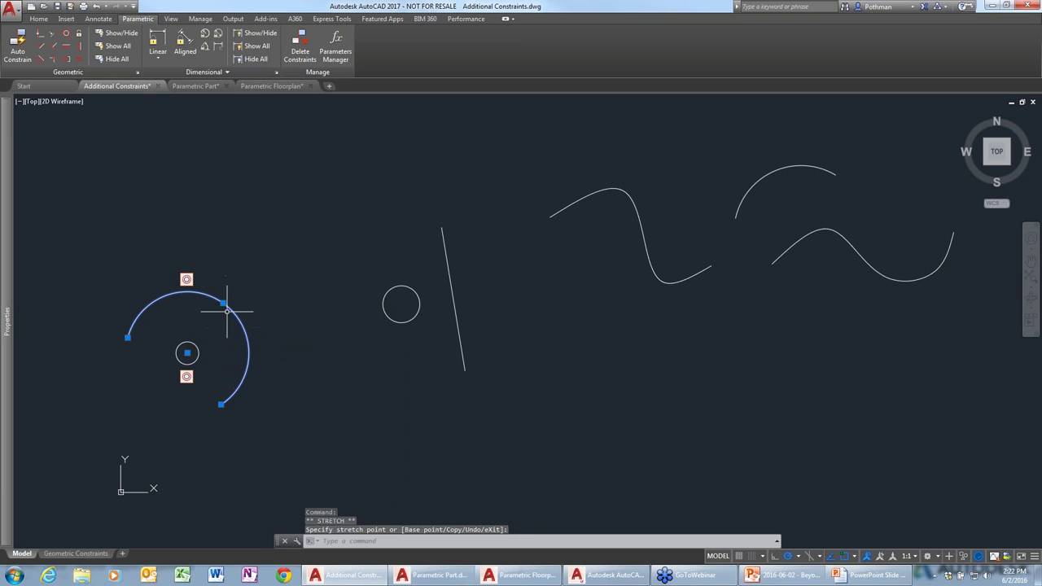
pyautogui.click(224, 302)
pyautogui.click(246, 269)
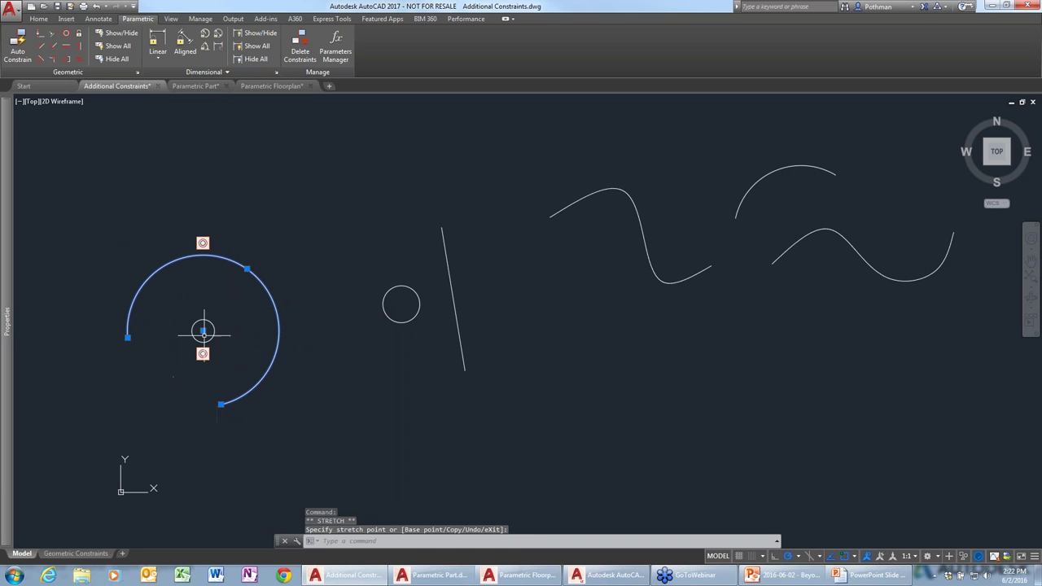
pyautogui.click(169, 371)
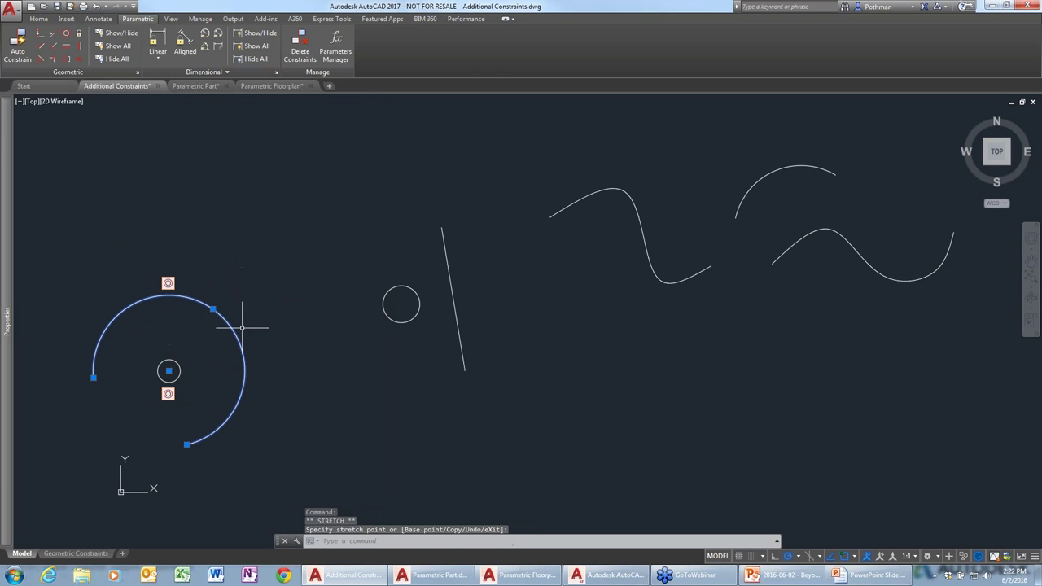
pyautogui.click(273, 405)
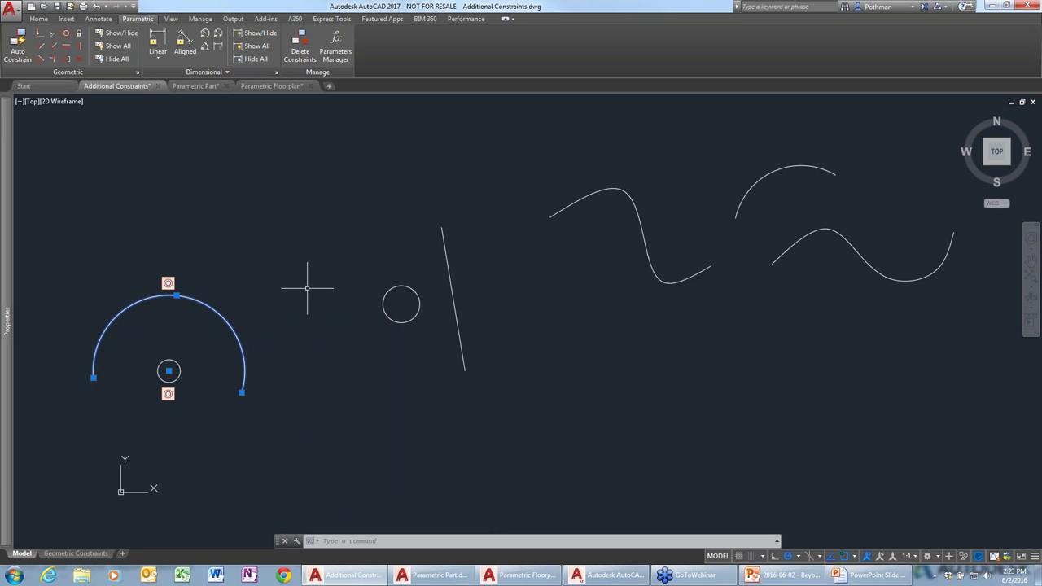
# - Apply a tangent constraint between the separate circle and the slanted line beside it
pyautogui.click(40, 61)
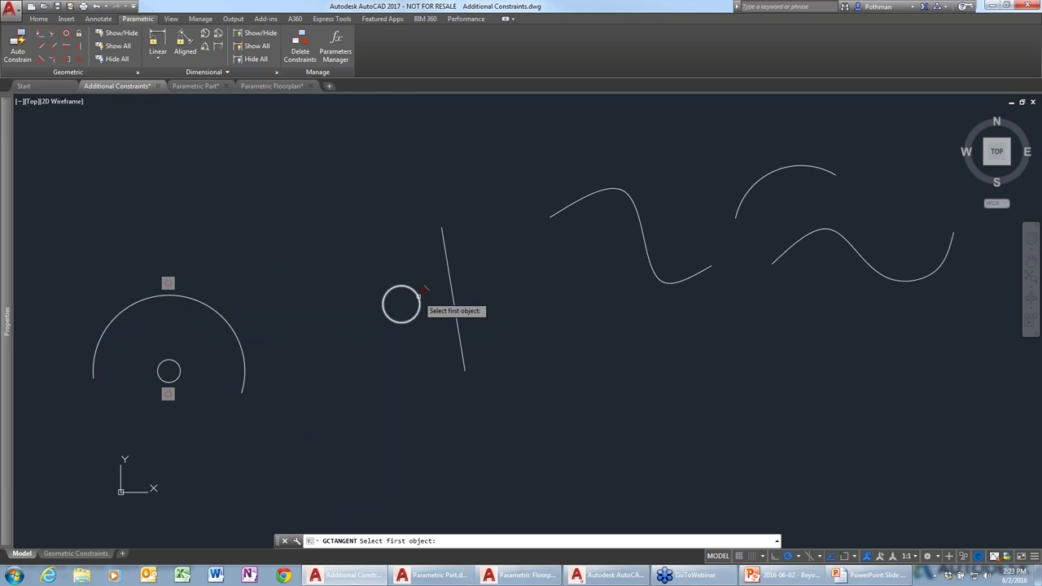
pyautogui.click(419, 303)
pyautogui.click(450, 287)
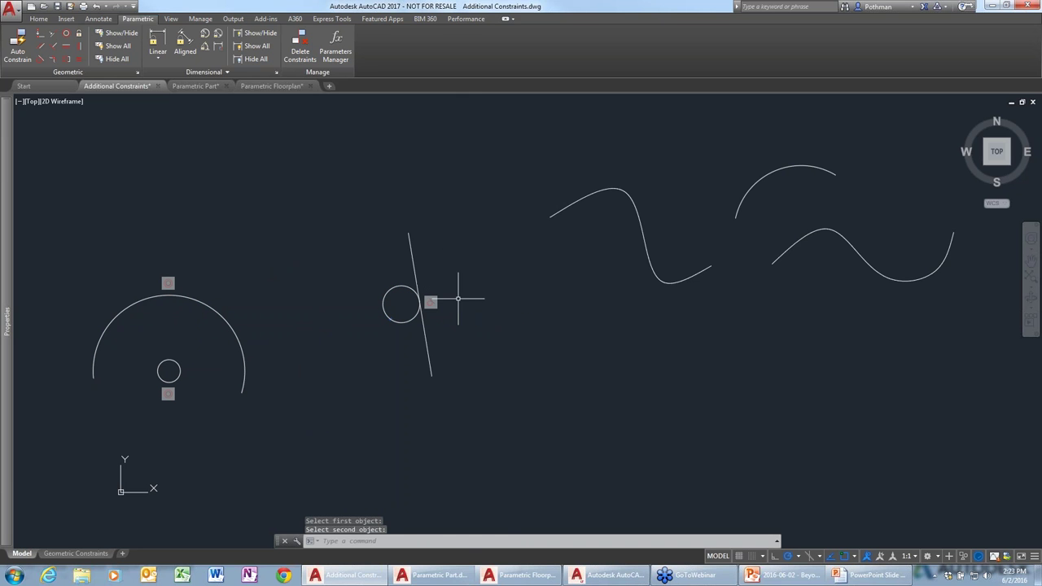
# - Stretch the tangent line's lower endpoint to the right so the line slopes diagonally
pyautogui.click(452, 385)
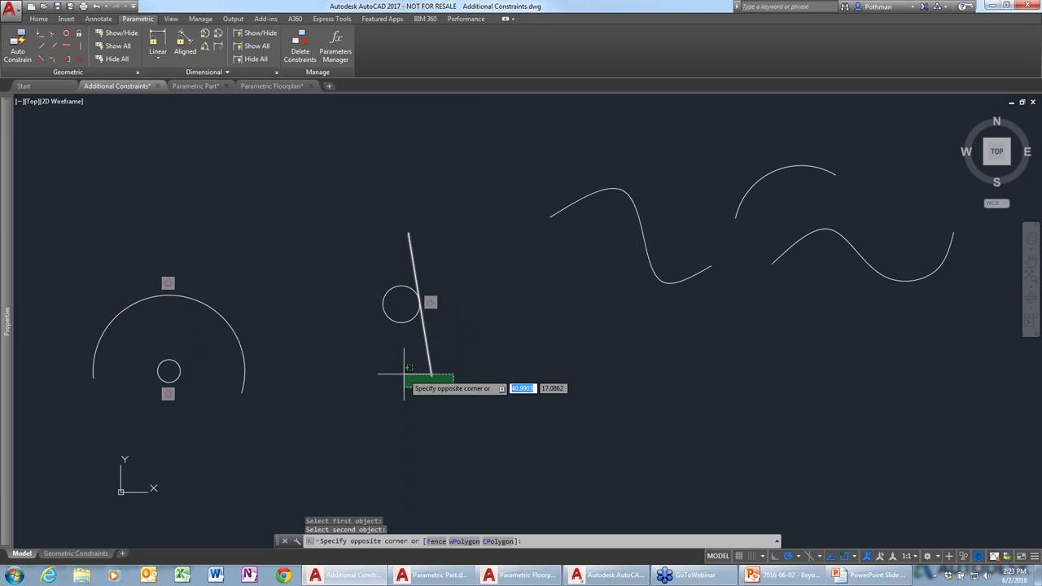
pyautogui.click(403, 368)
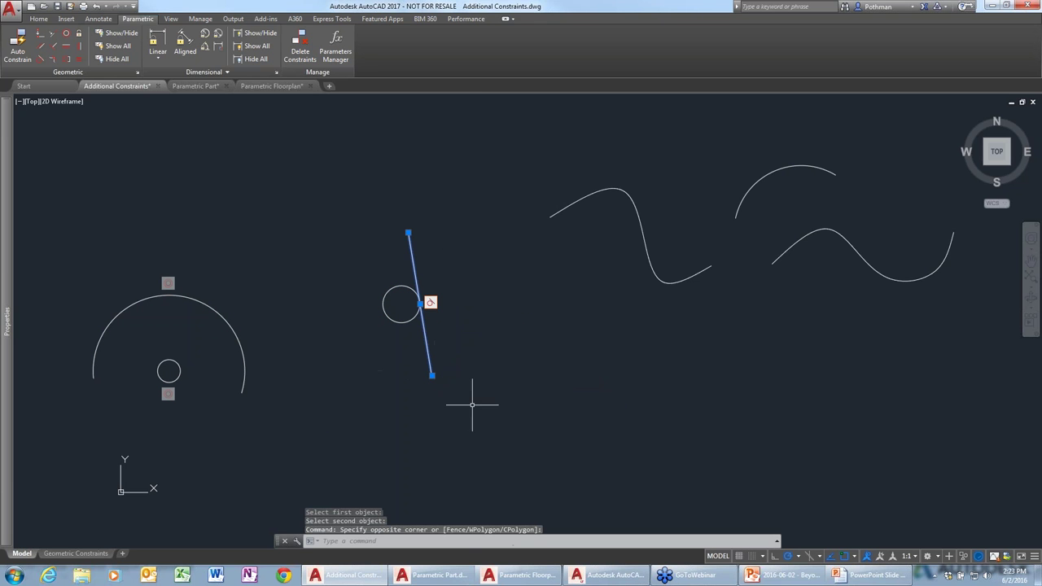
pyautogui.click(431, 375)
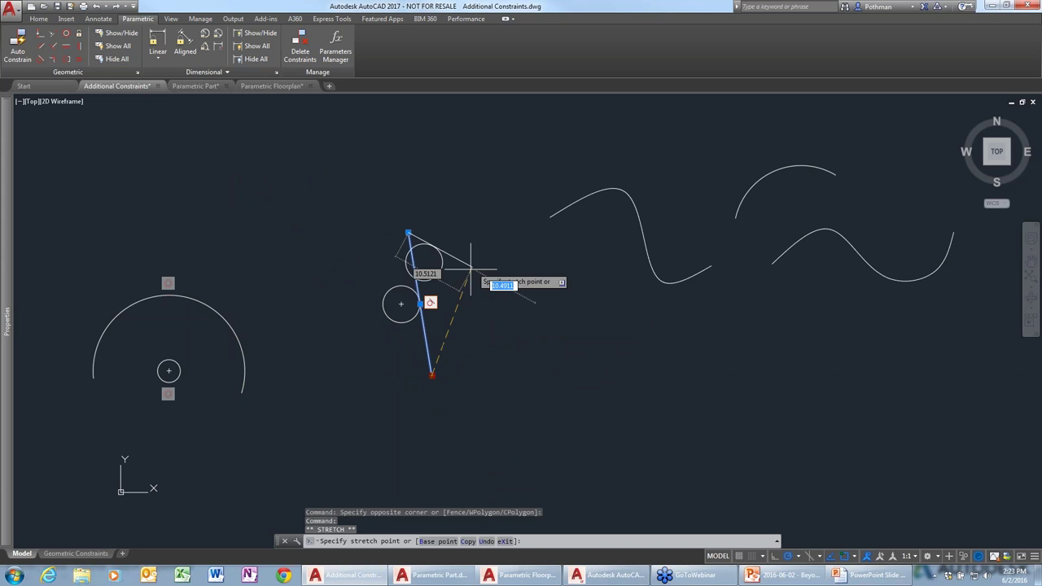
pyautogui.press('Down')
pyautogui.click(540, 380)
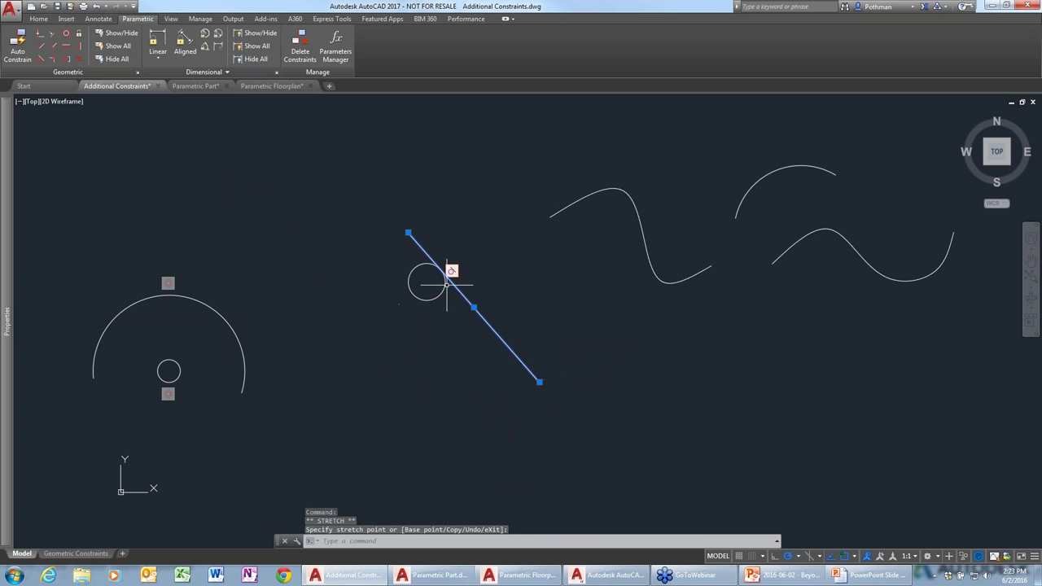
# - Move the tangent circle by its center downward and slightly right, and clear the selection
pyautogui.click(445, 282)
pyautogui.click(427, 281)
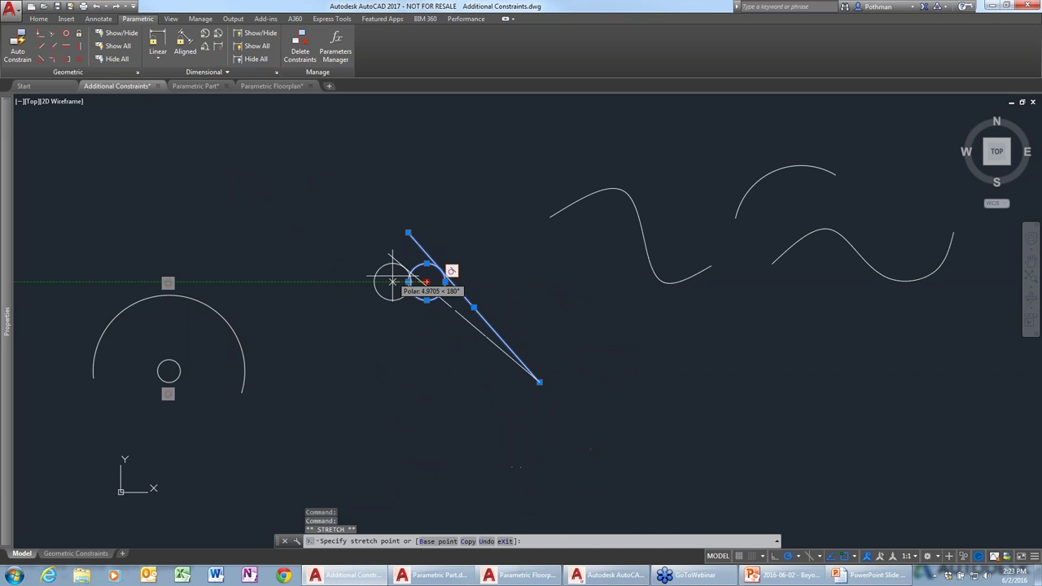
pyautogui.click(462, 396)
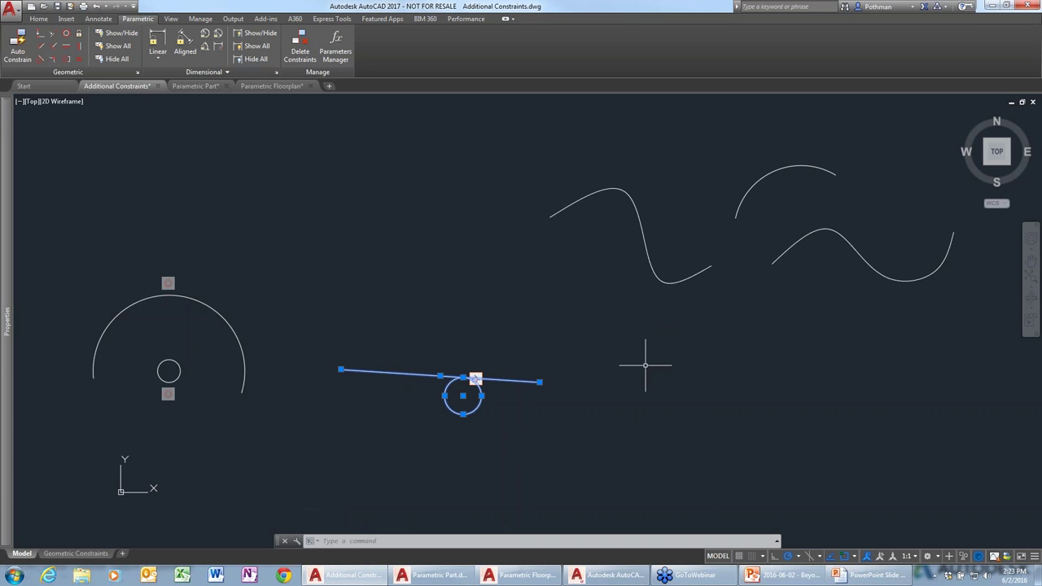
pyautogui.press('Escape')
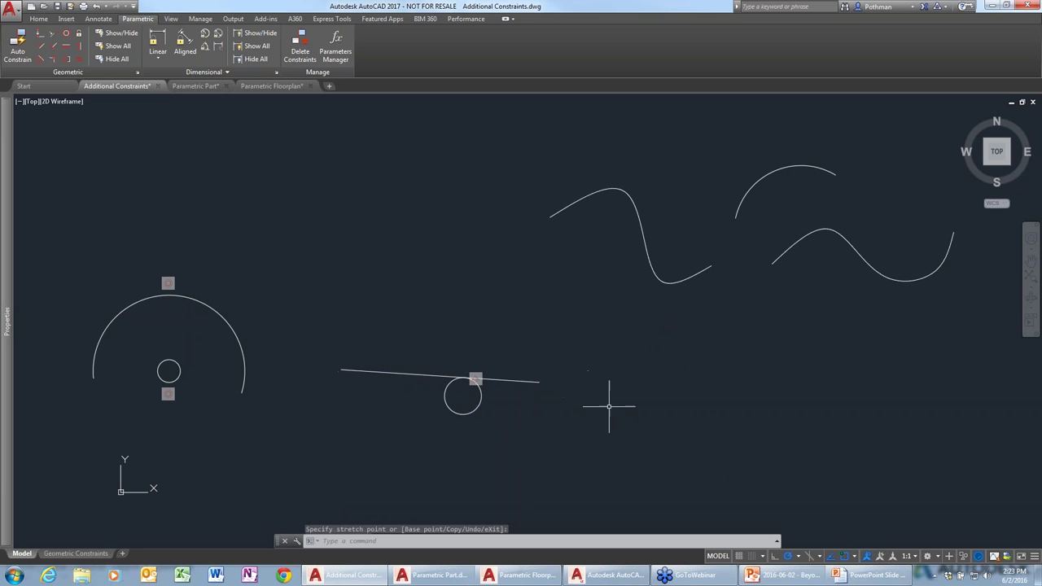
# - Apply a smooth constraint between the left spline's right end and the upper arc's left end
pyautogui.moveTo(664, 372); pyautogui.dragTo(466, 417, button='middle')
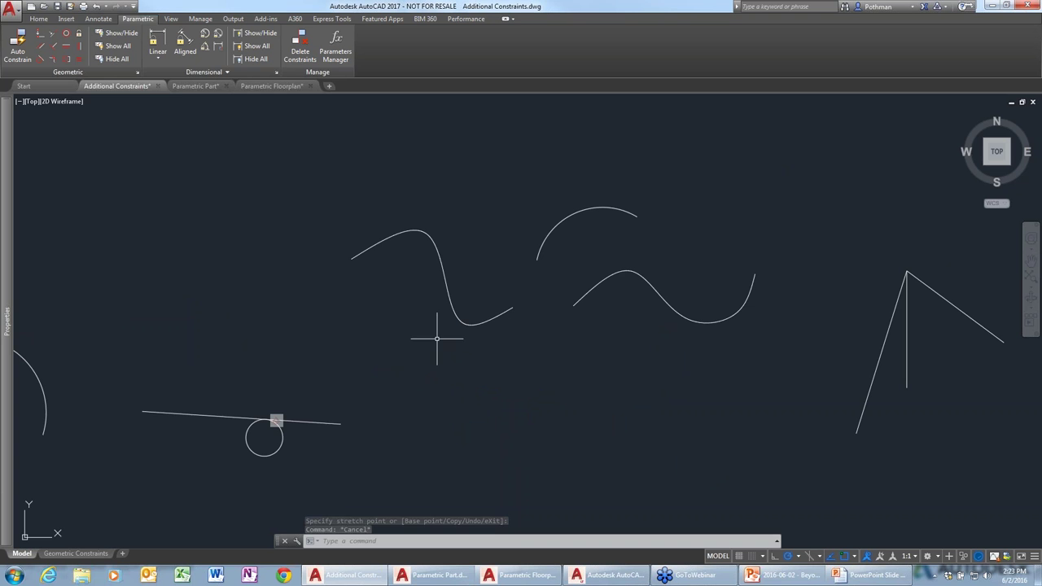
pyautogui.click(53, 61)
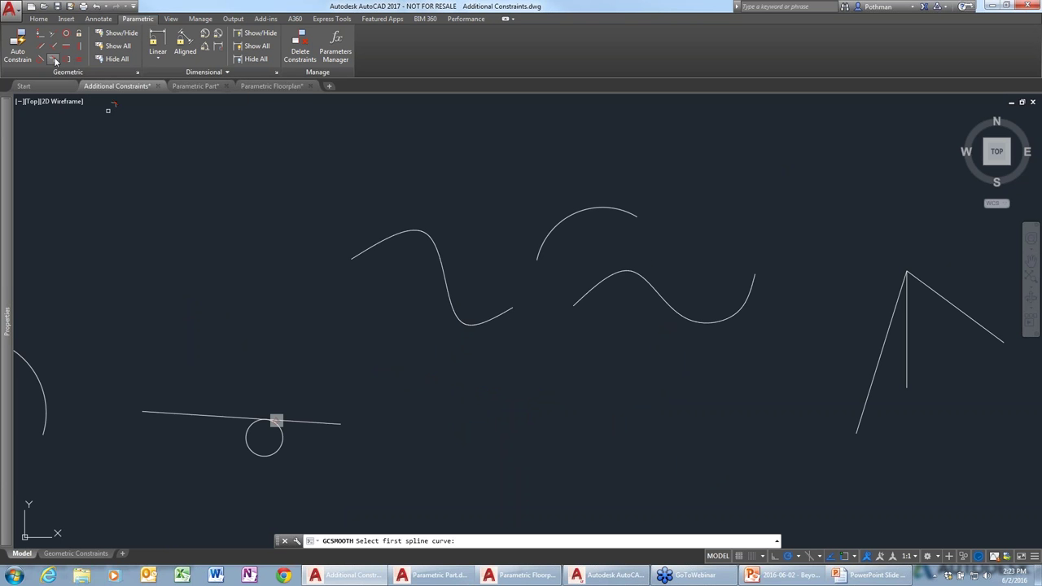
pyautogui.click(511, 309)
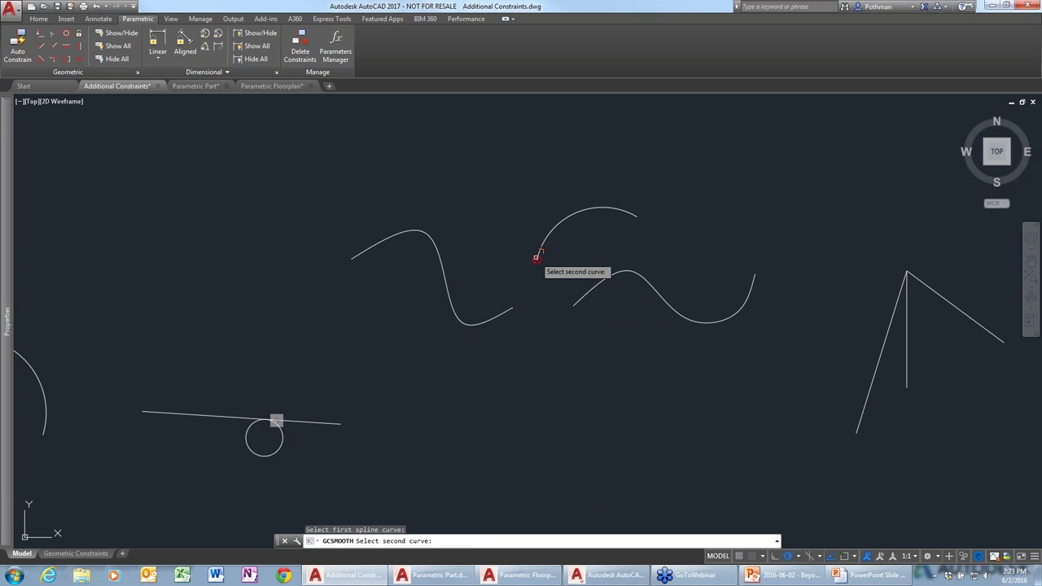
pyautogui.click(537, 257)
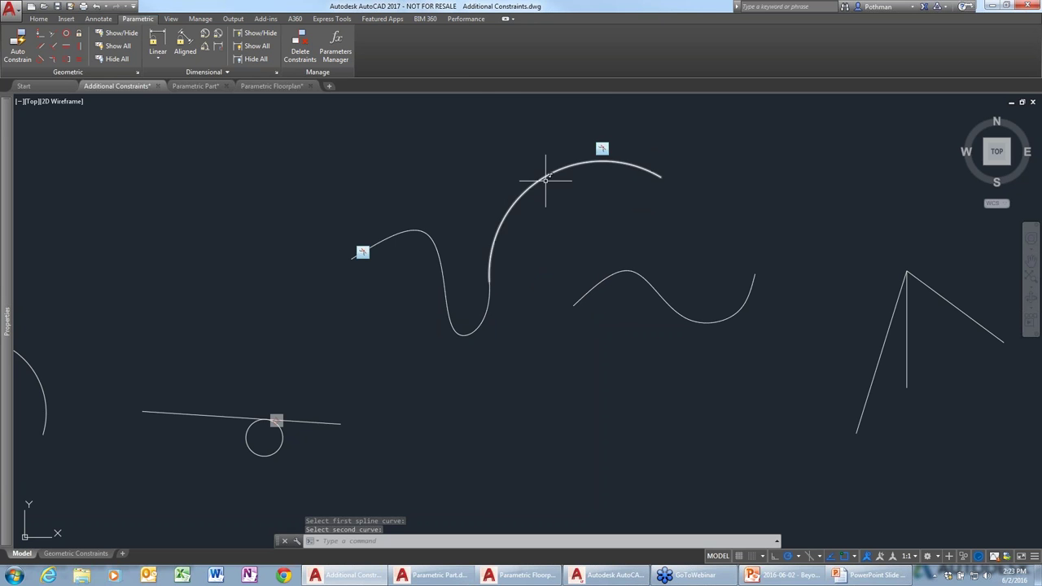
# - Stretch the left spline's two lower control vertices, one up and to the left and the other downward
pyautogui.click(462, 334)
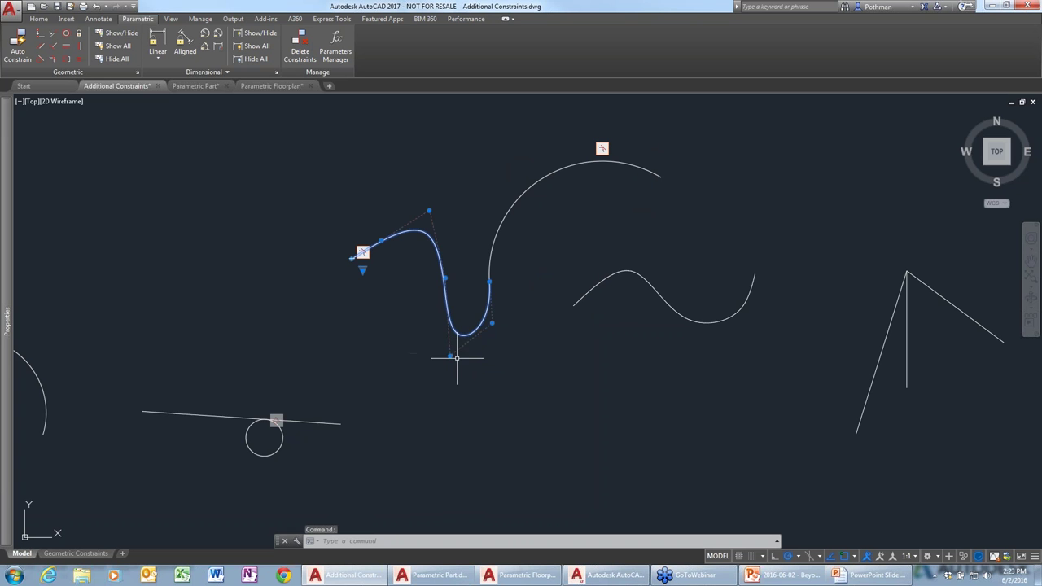
pyautogui.click(450, 354)
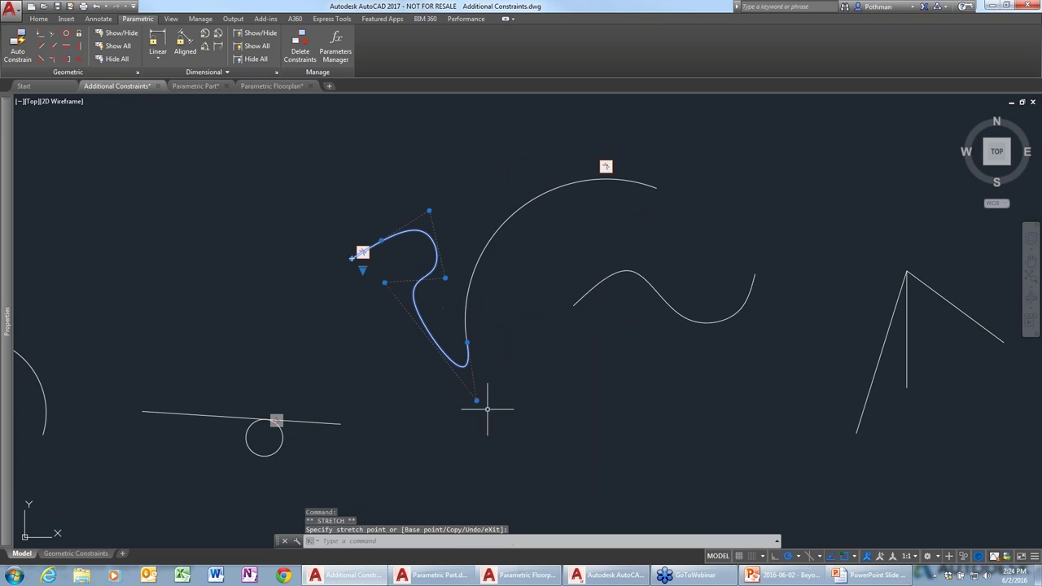
pyautogui.click(464, 306)
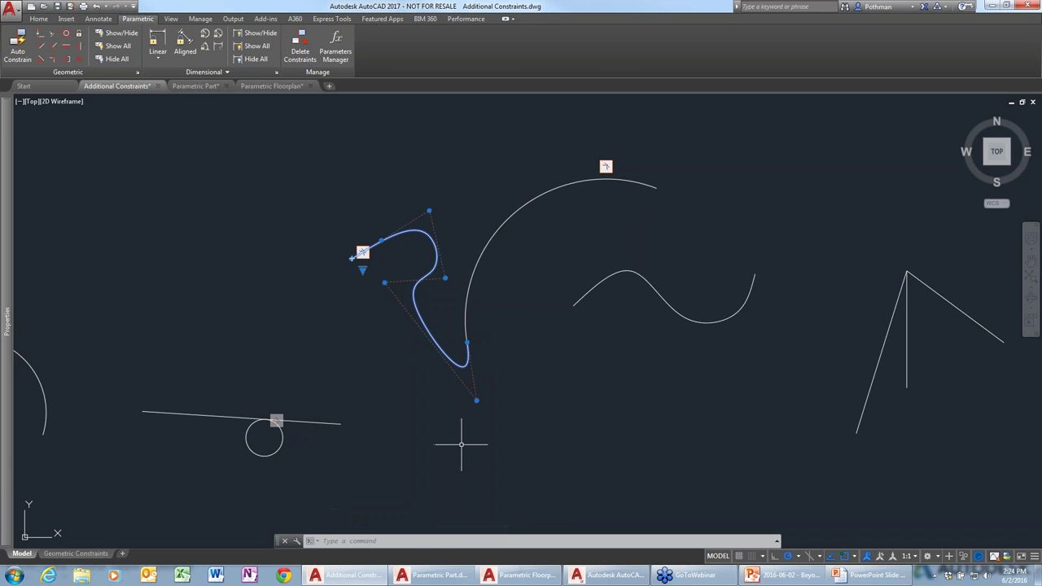
# - Undo the two spline stretches and the smooth constraint with the arc
pyautogui.hotkey('ctrl', 'z')
pyautogui.hotkey('ctrl', 'z')
pyautogui.hotkey('ctrl', 'z')
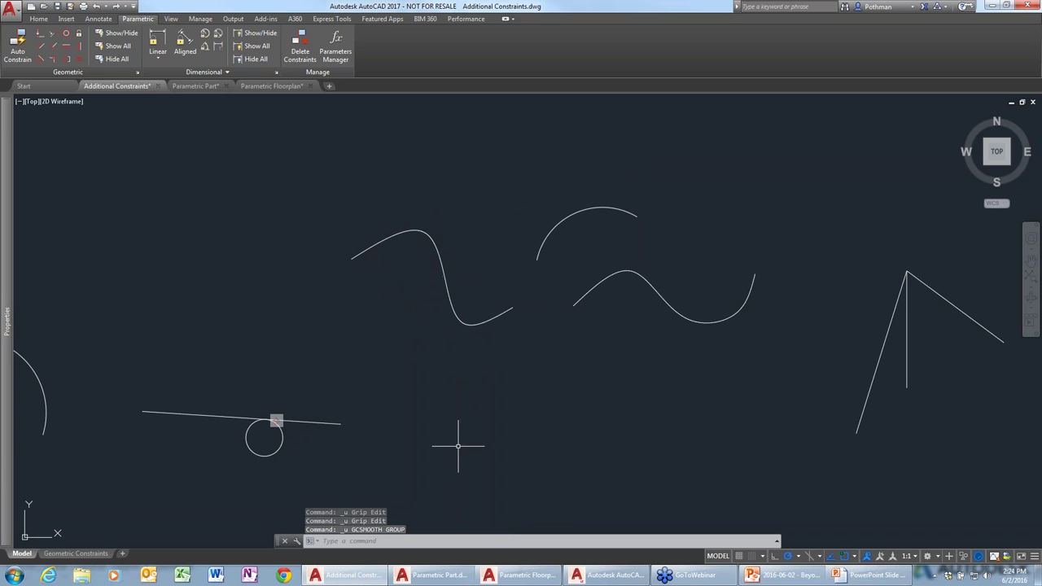
# - Apply a smooth constraint from the left spline's right end to the right spline's left end, and select the left spline
pyautogui.click(52, 61)
pyautogui.click(505, 310)
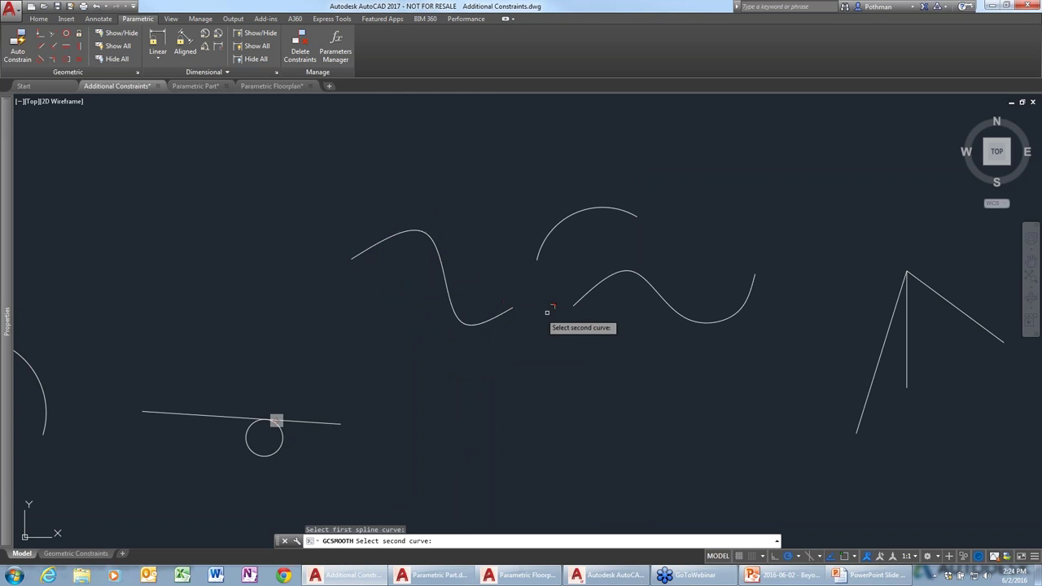
pyautogui.click(574, 301)
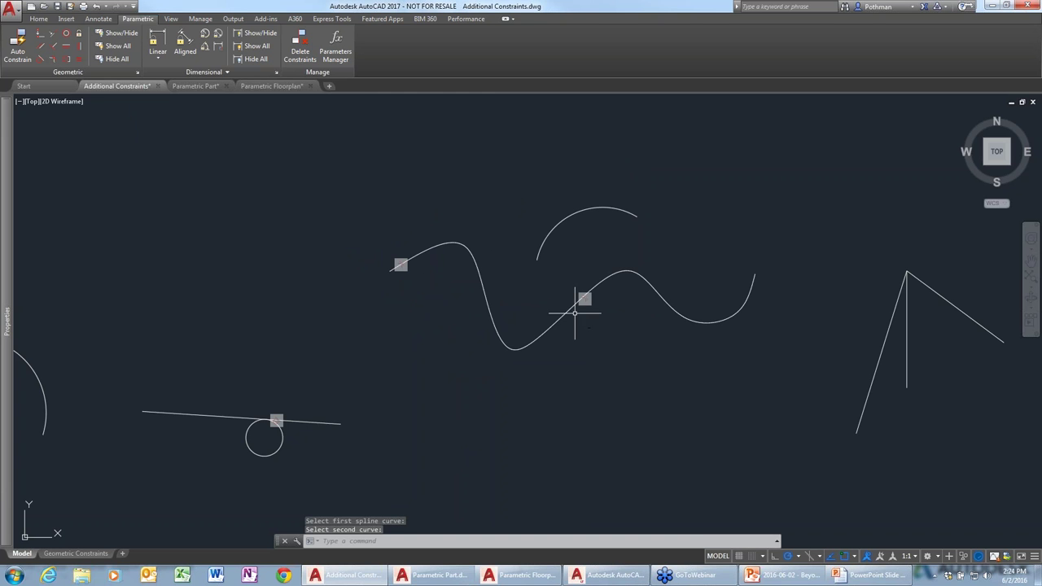
pyautogui.click(503, 347)
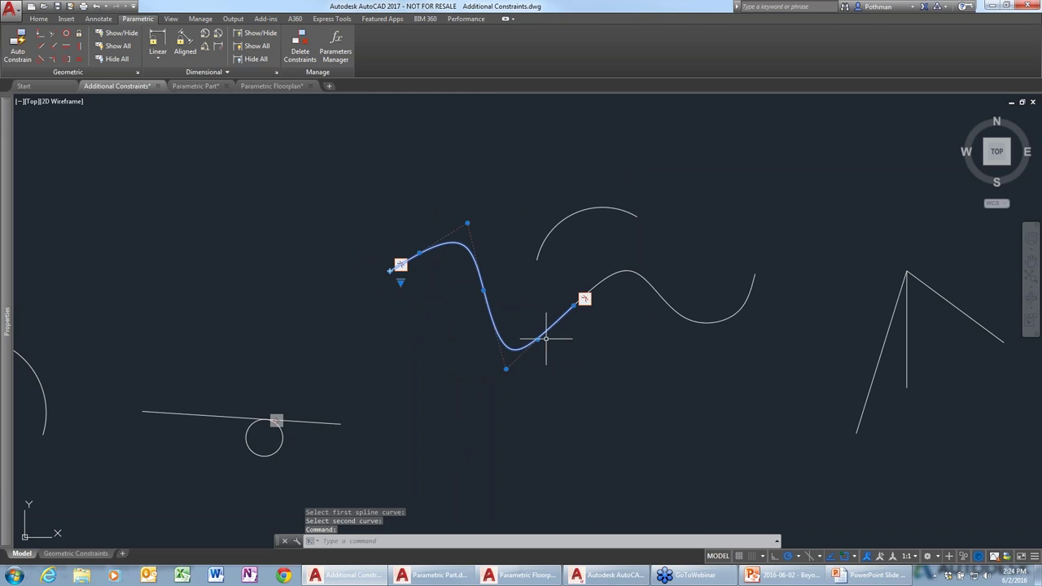
# - Stretch the left spline's middle control vertex down and to the left, and clear the selection
pyautogui.click(484, 291)
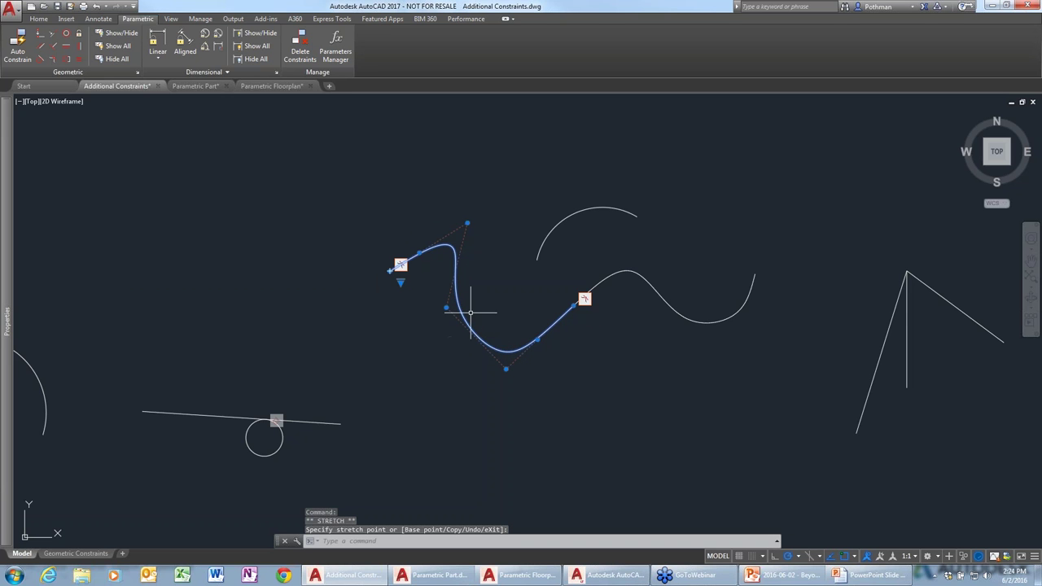
pyautogui.press('Escape')
pyautogui.press('Escape')
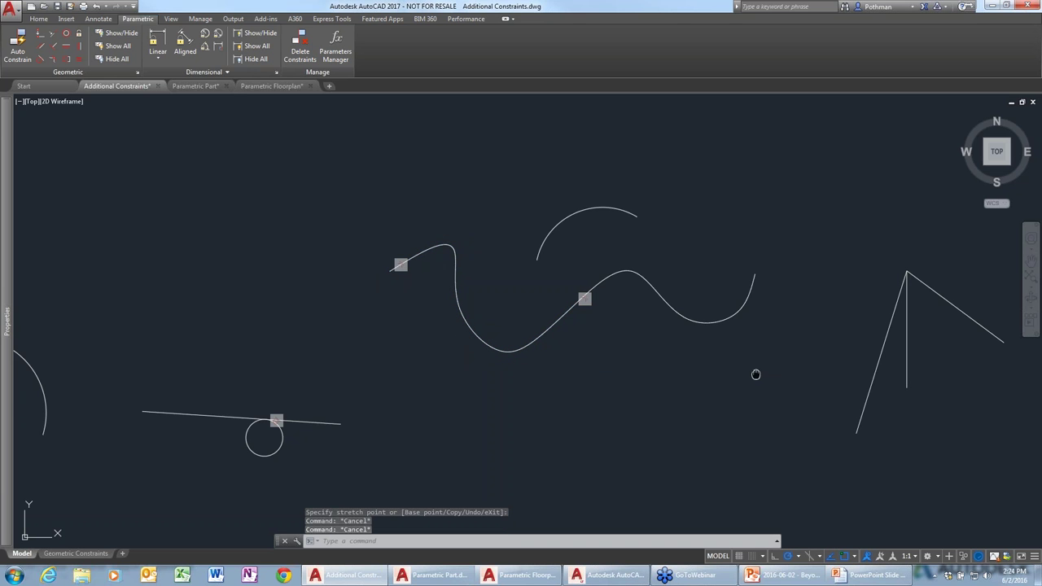
# - Apply coincident constraints joining the top endpoints of the two slanted lines and the vertical line at their shared apex
pyautogui.moveTo(755, 374); pyautogui.dragTo(458, 367, button='middle')
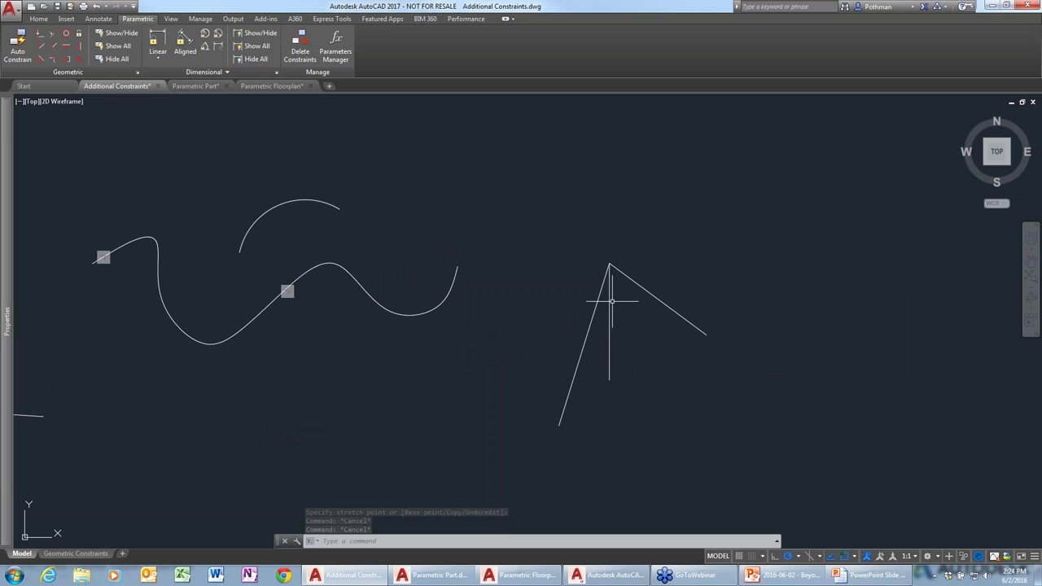
pyautogui.click(40, 34)
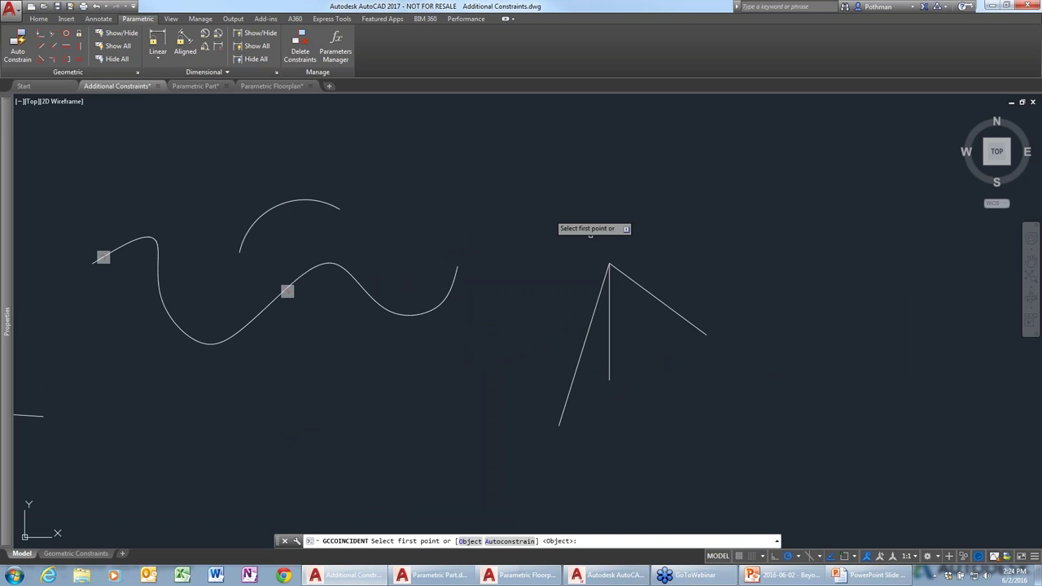
pyautogui.click(604, 282)
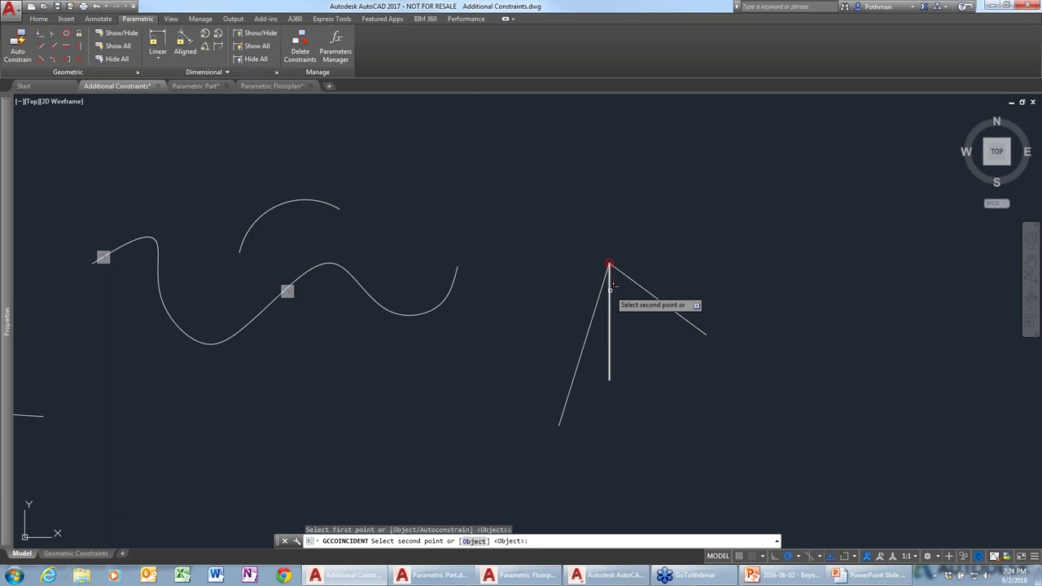
pyautogui.click(612, 281)
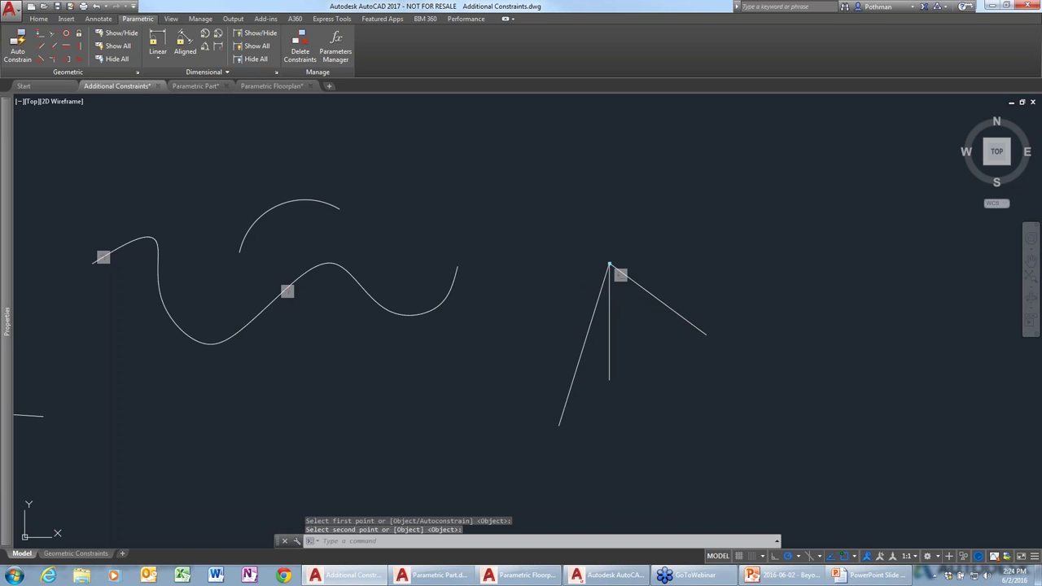
pyautogui.click(40, 35)
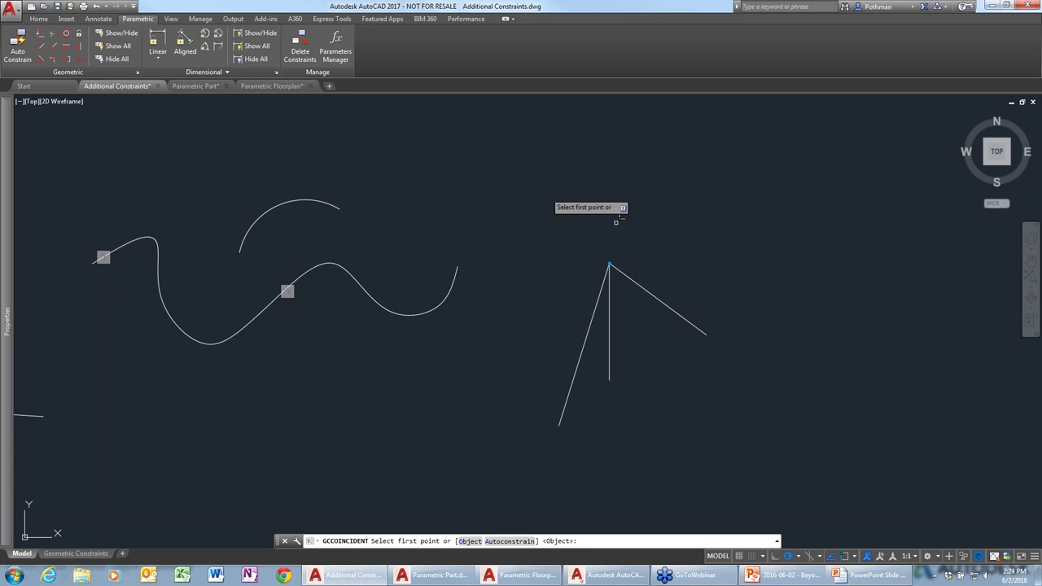
pyautogui.click(611, 264)
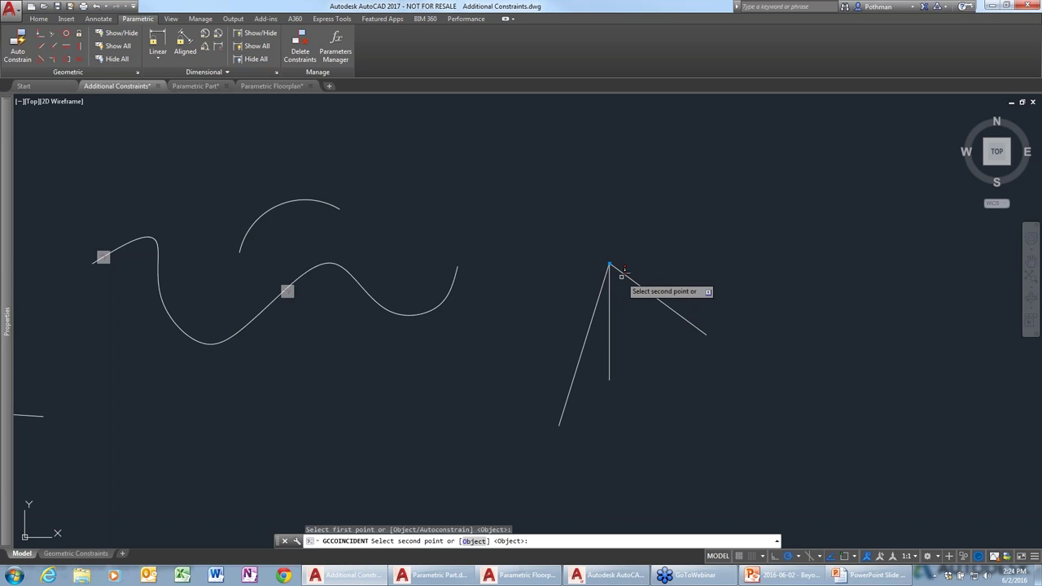
pyautogui.click(616, 283)
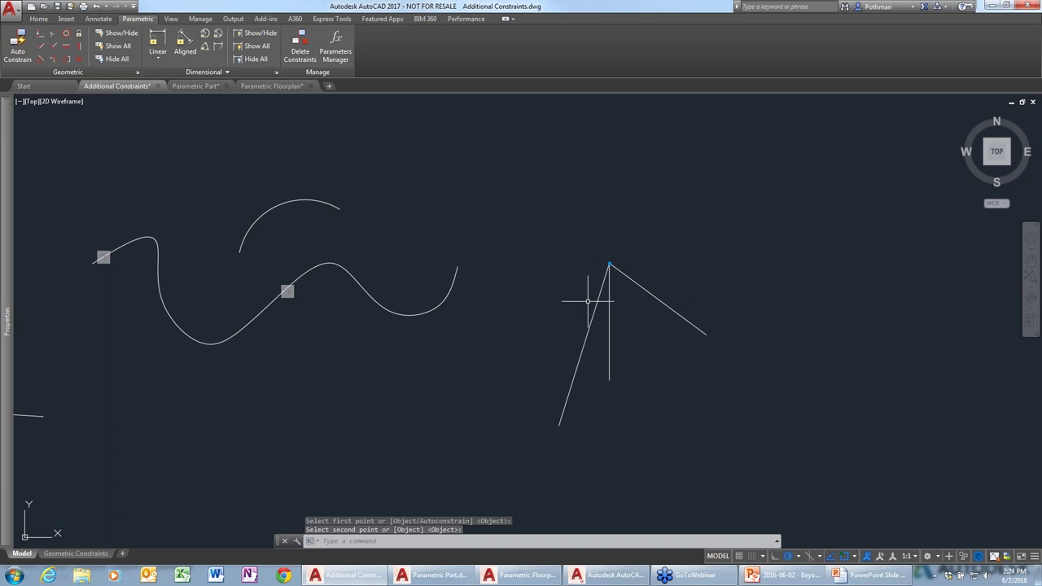
pyautogui.click(610, 264)
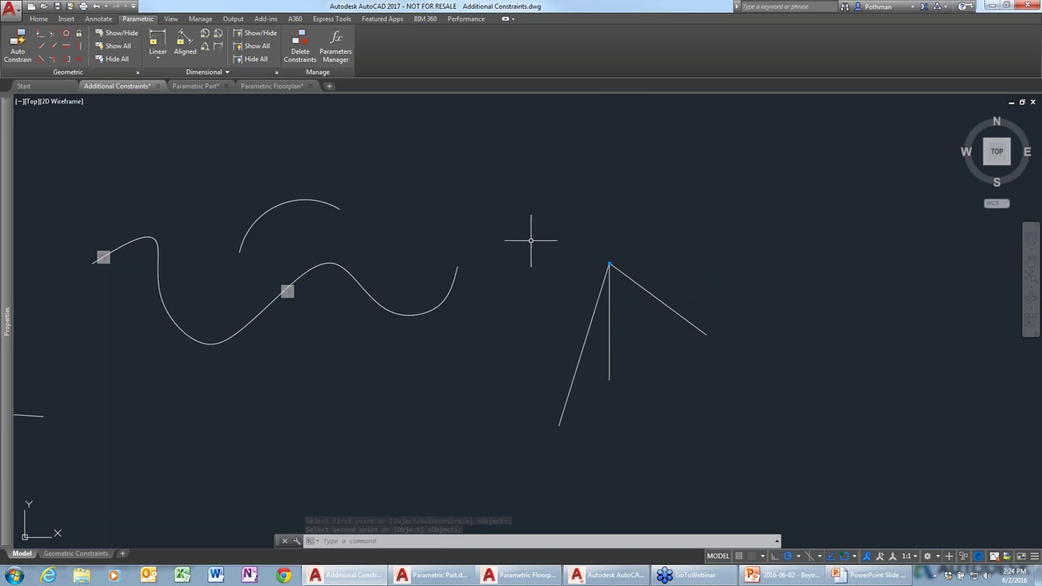
# - Apply an equal constraint from the left slanted line to the right slanted line
pyautogui.click(80, 60)
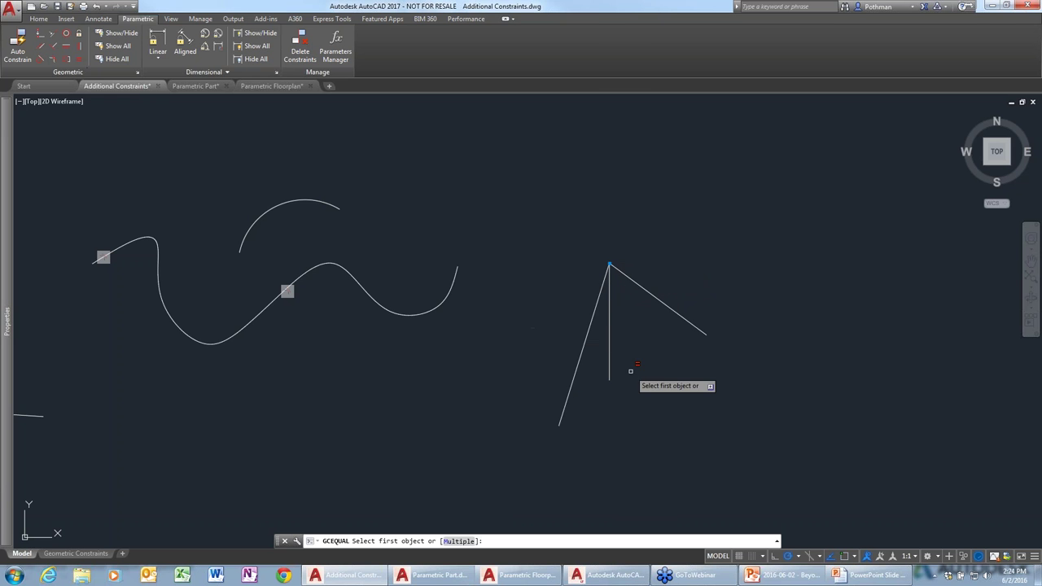
pyautogui.click(576, 365)
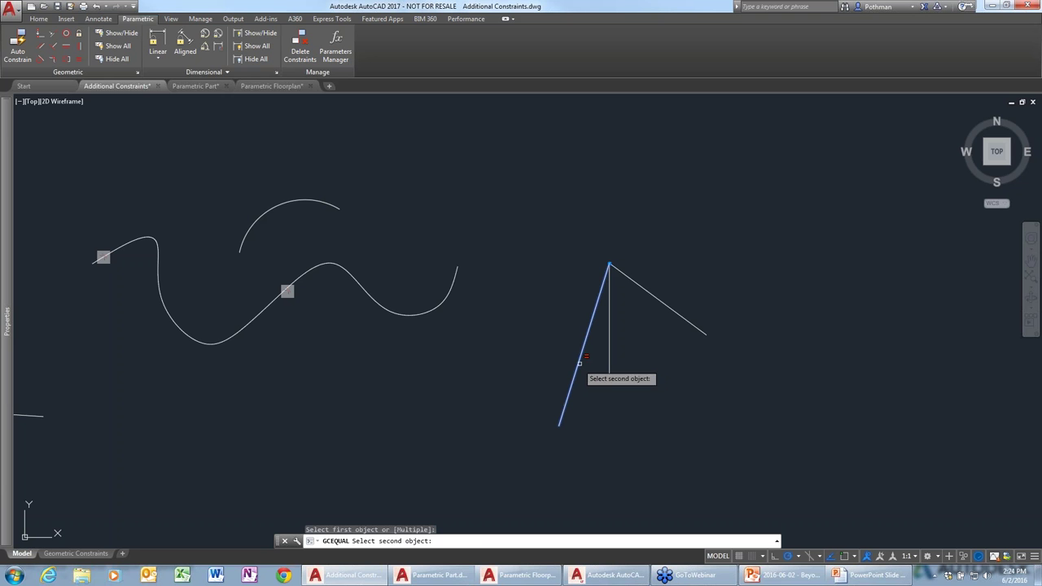
pyautogui.click(704, 332)
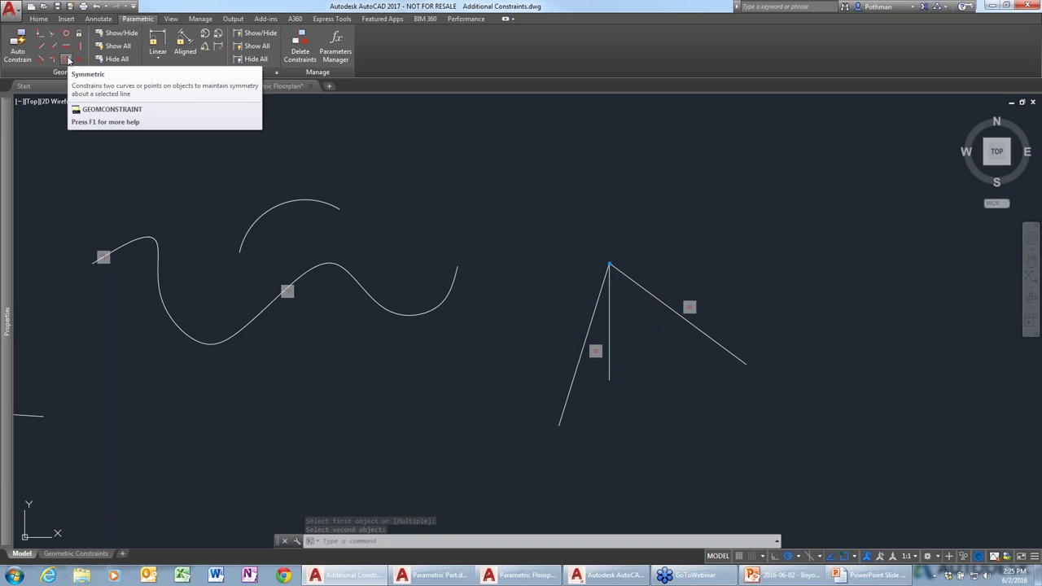
# - Apply a symmetric constraint to the left and right slanted lines, using the vertical line as the symmetry line
pyautogui.click(68, 60)
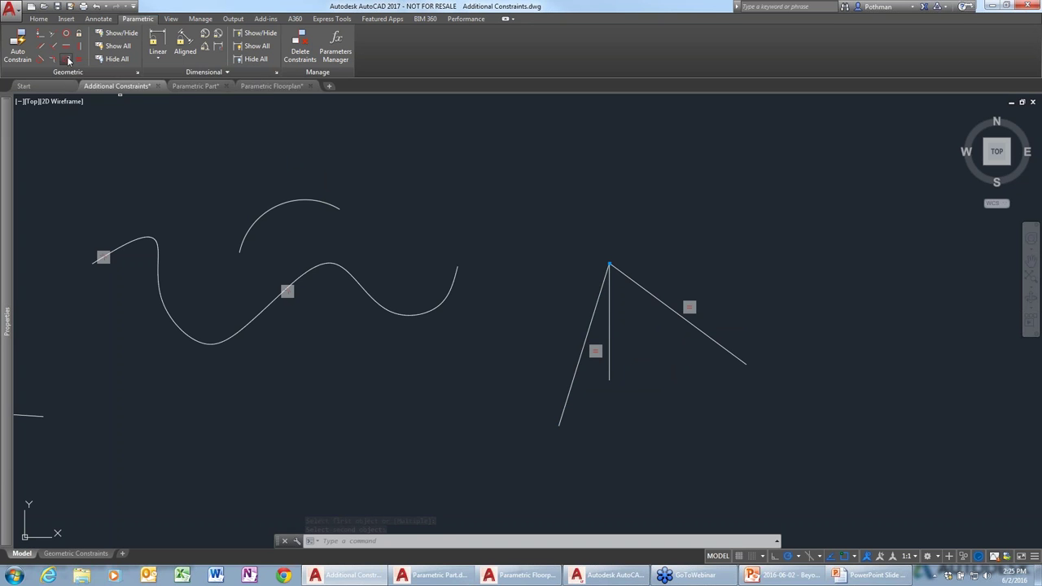
pyautogui.click(595, 303)
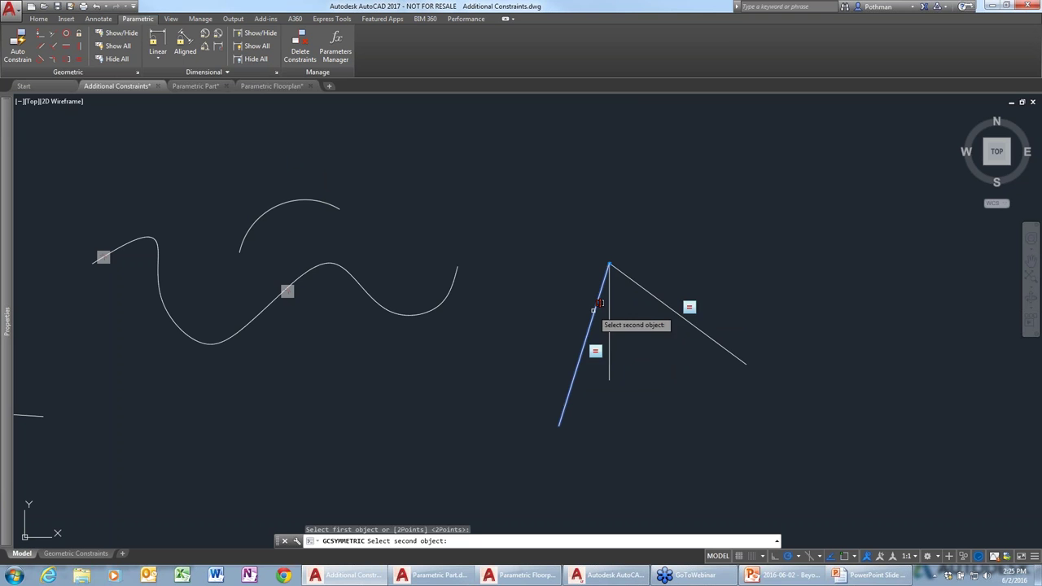
pyautogui.click(659, 289)
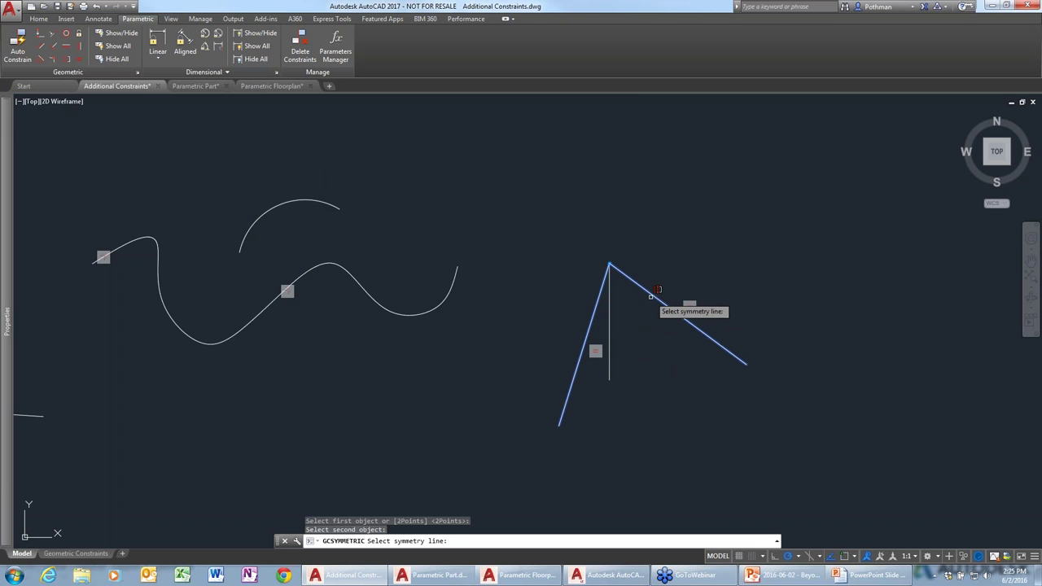
pyautogui.click(610, 318)
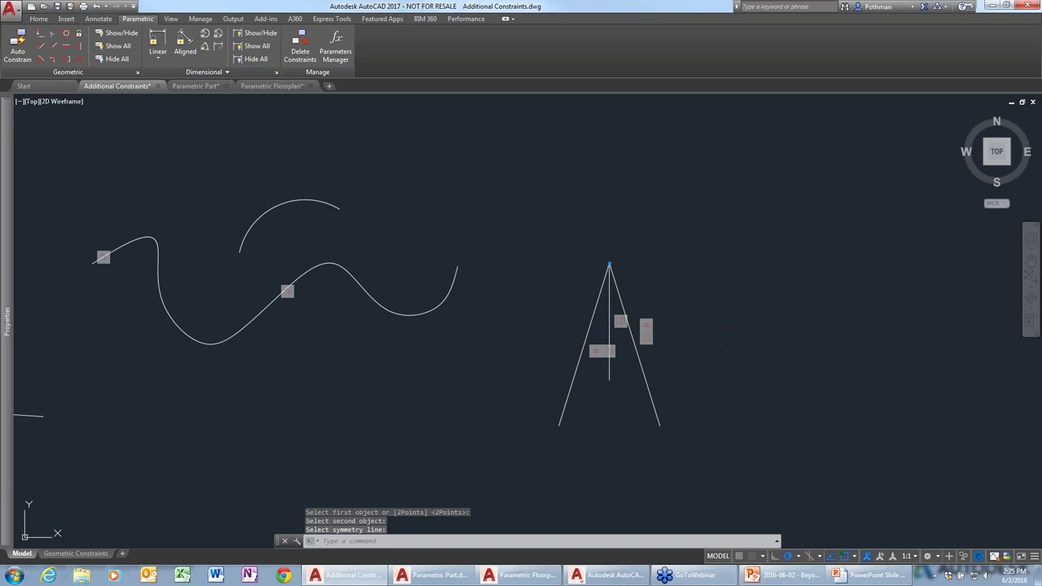
# - Stretch the right slanted line's lower endpoint up, then partway back down level with the vertical line's lower end, and clear the selection
pyautogui.click(659, 414)
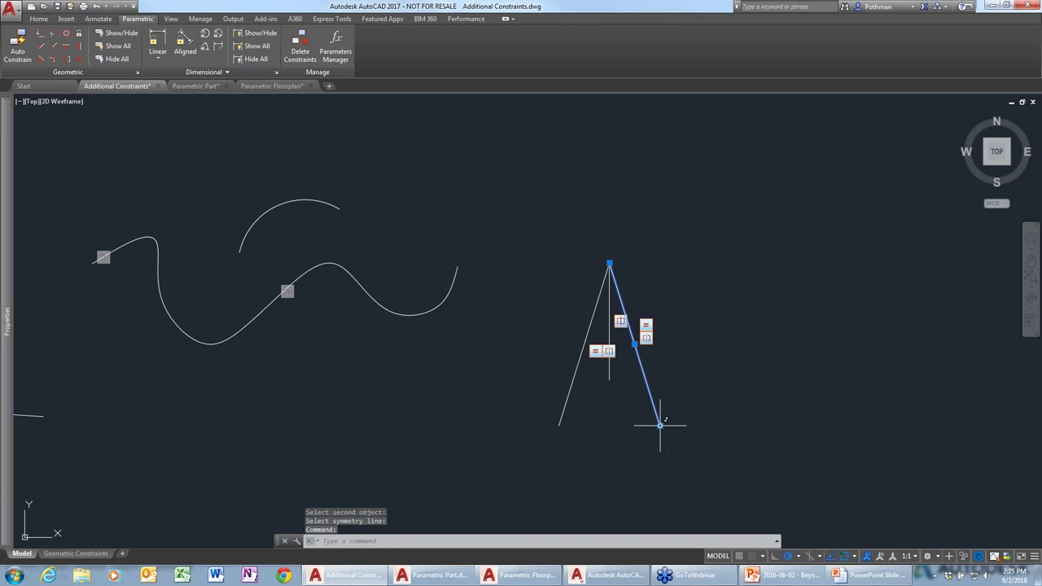
pyautogui.click(659, 424)
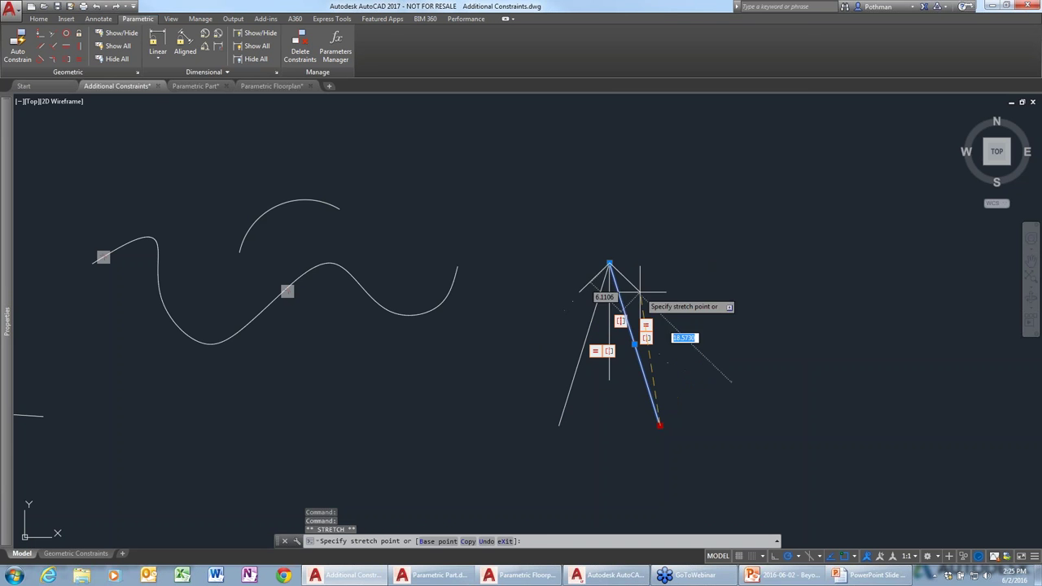
pyautogui.click(659, 331)
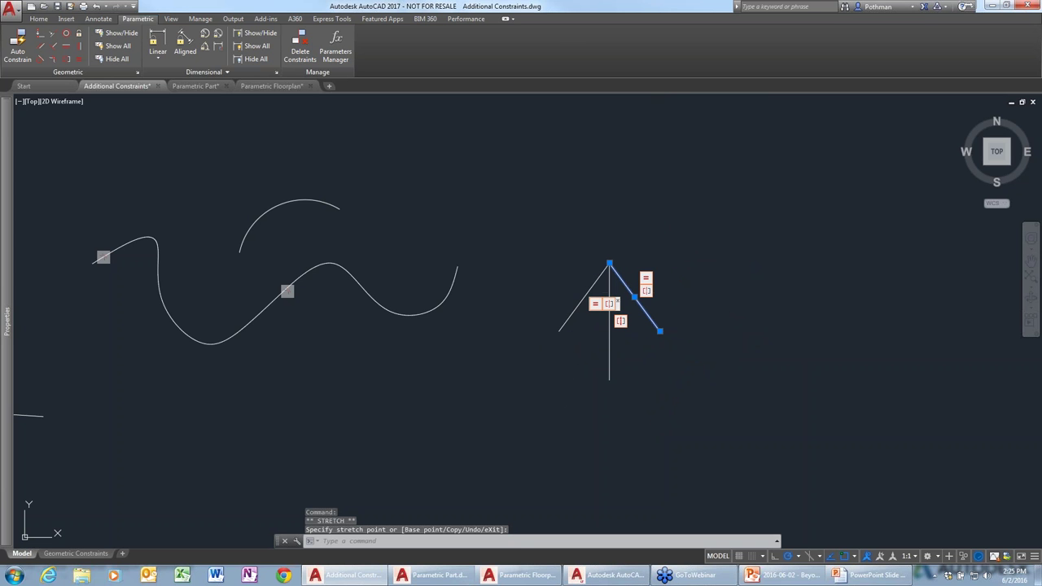
pyautogui.click(660, 331)
pyautogui.click(654, 377)
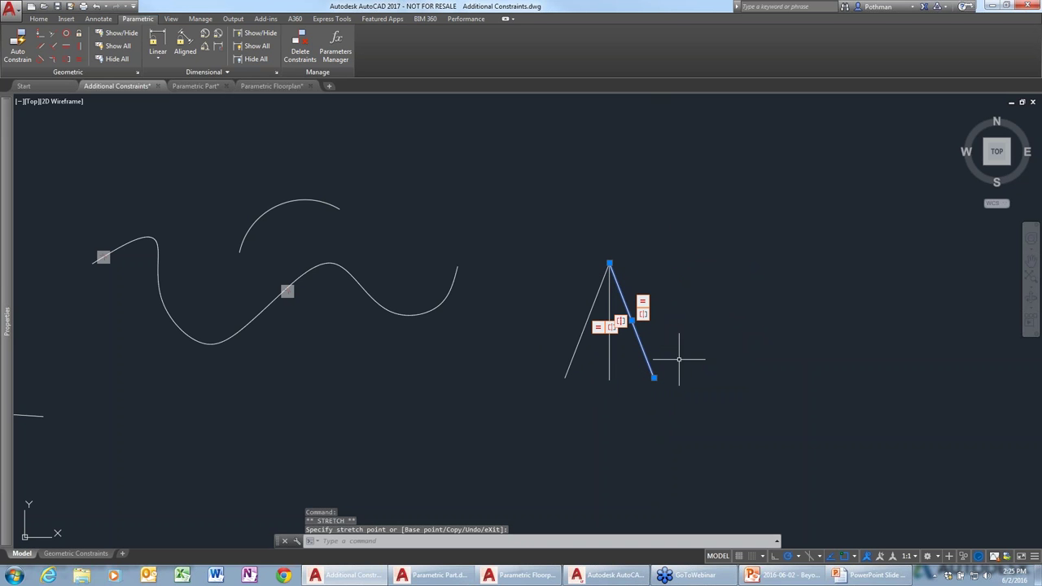
pyautogui.moveTo(623, 396); pyautogui.dragTo(595, 380)
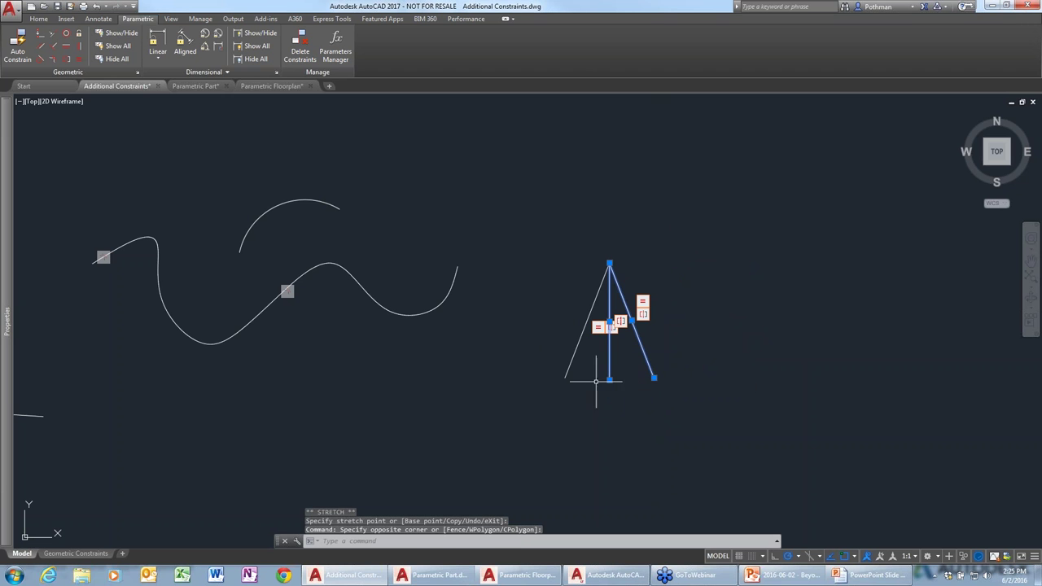
pyautogui.press('Escape')
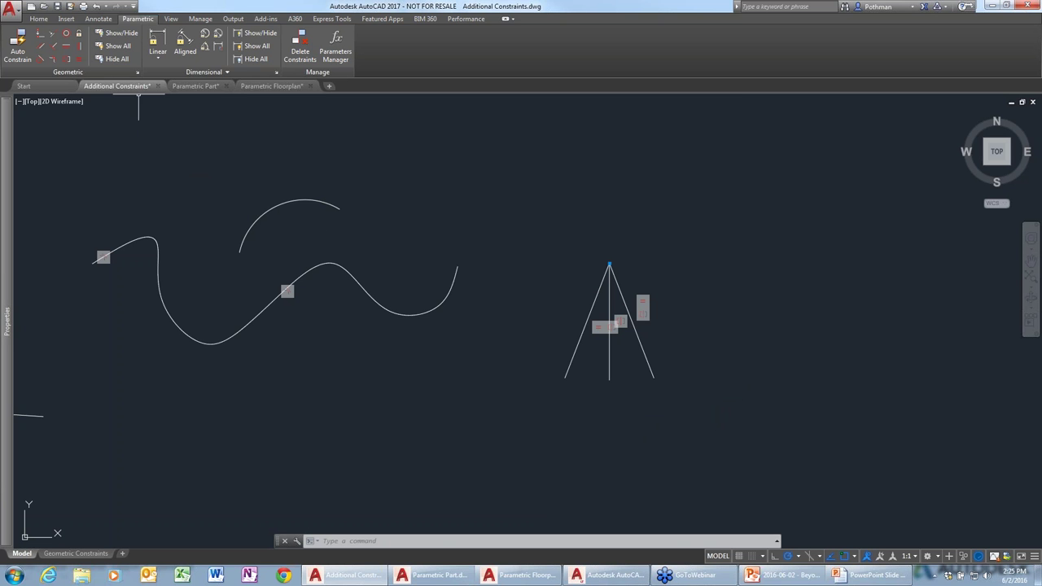
# - Turn on Infer geometric constraints in the geometric constraint settings
pyautogui.click(138, 72)
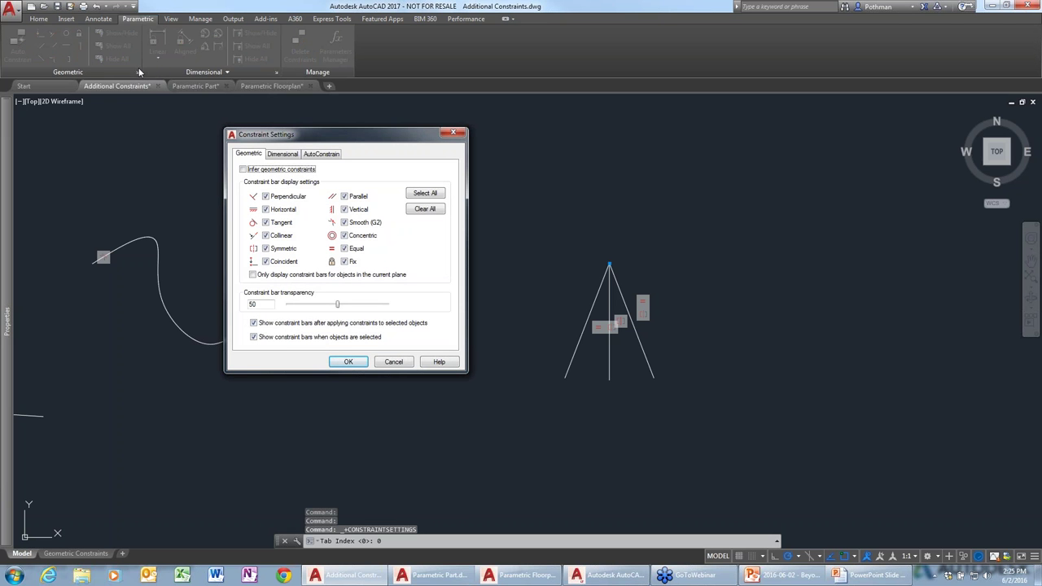
pyautogui.click(243, 170)
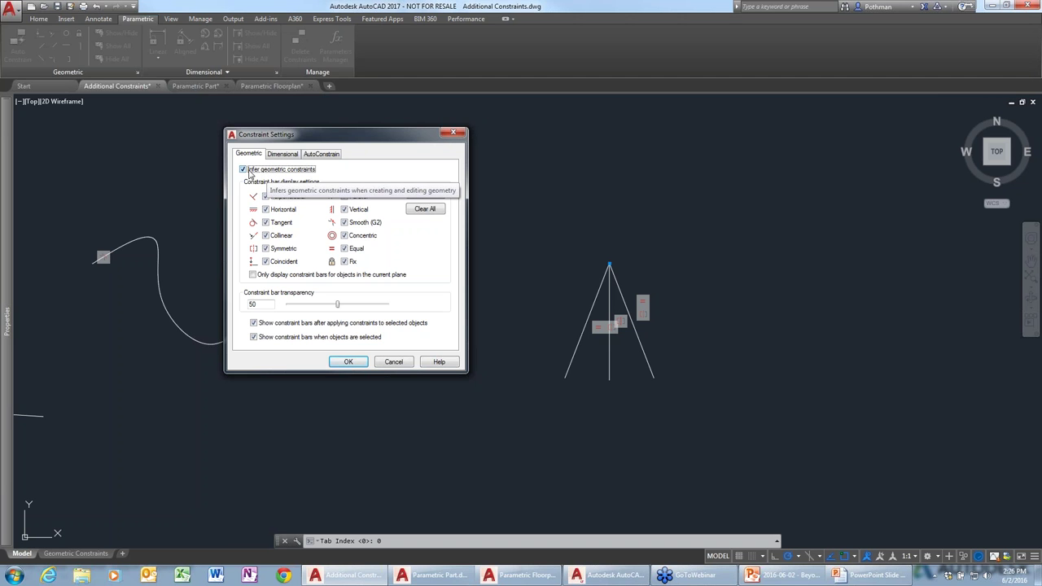
pyautogui.click(347, 363)
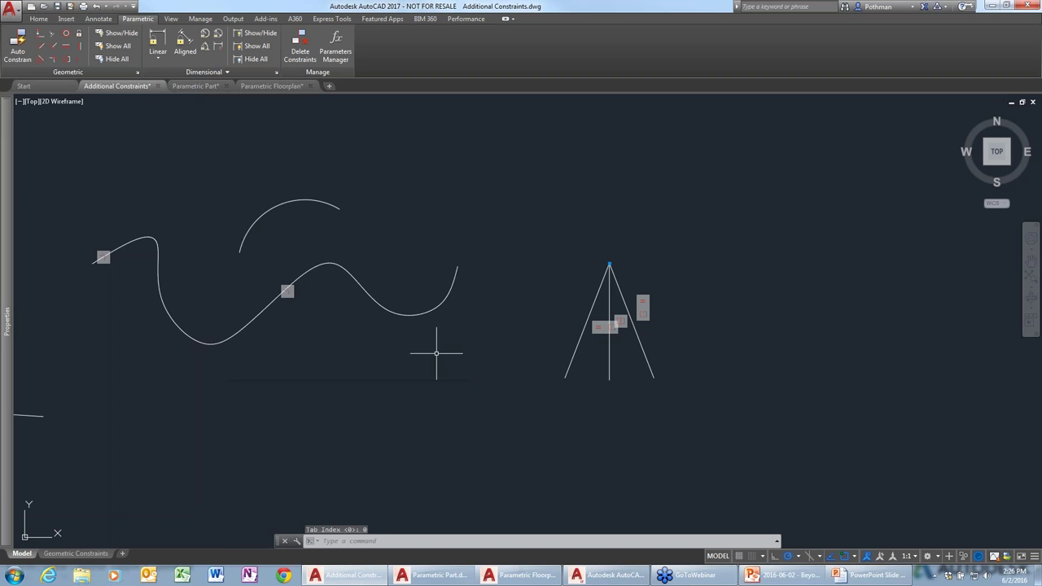
# - Draw a vertical line about 39 units long in the empty area to the right of the three symmetric lines
pyautogui.moveTo(668, 307); pyautogui.dragTo(323, 227, button='middle')
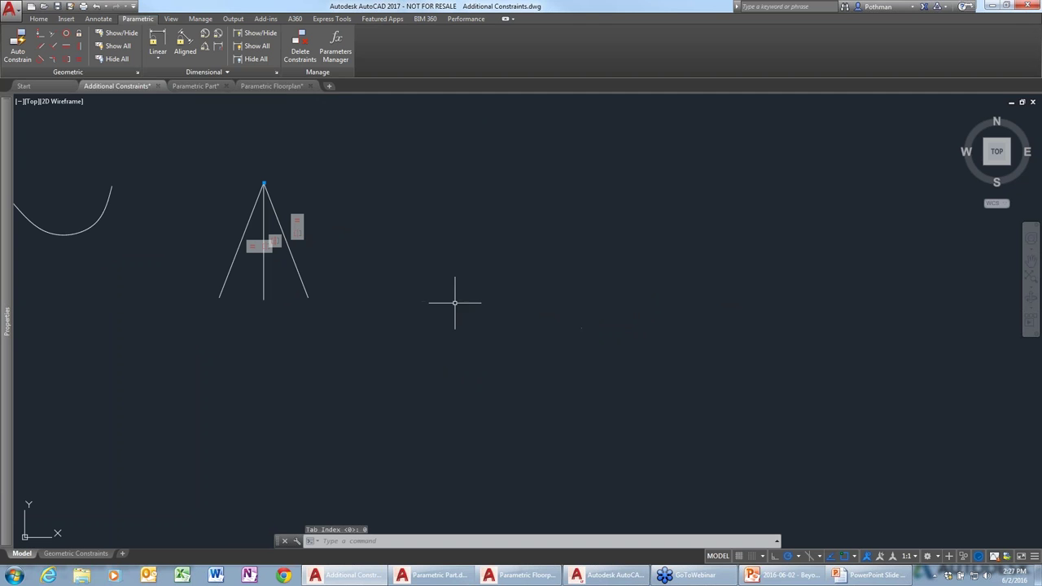
pyautogui.write('l')
pyautogui.press('Return')
pyautogui.click(522, 168)
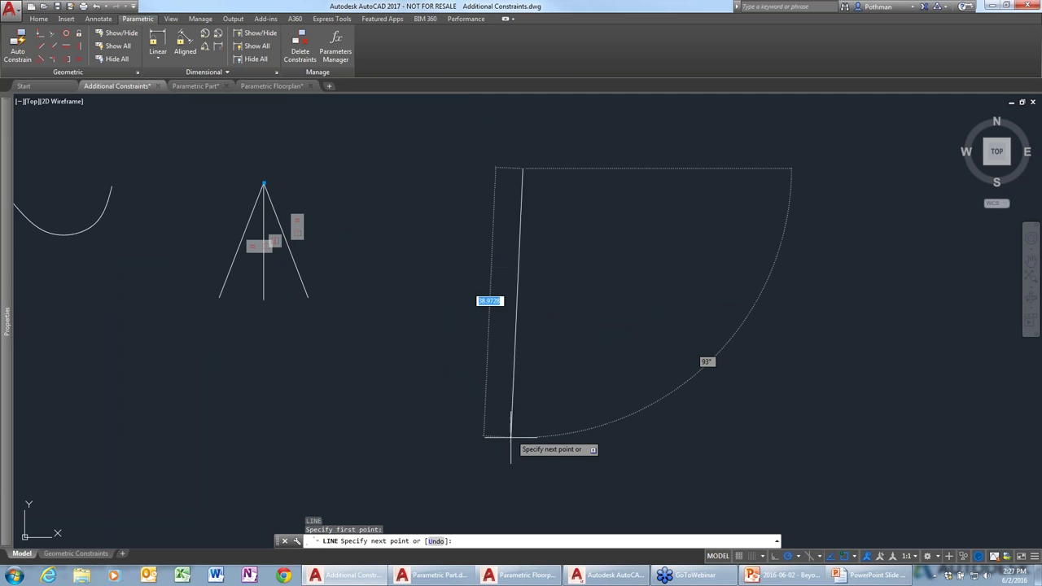
pyautogui.click(522, 440)
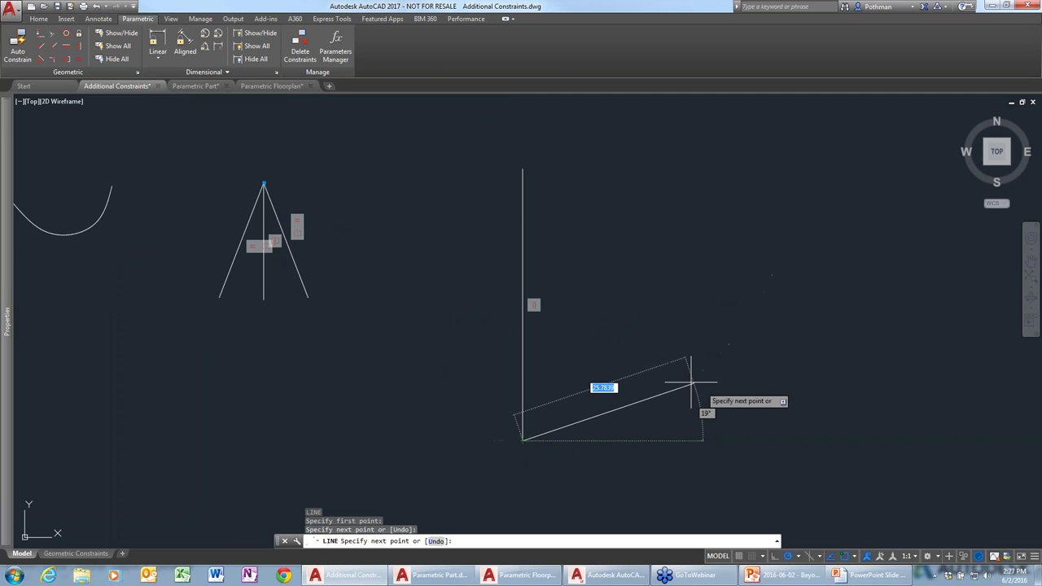
pyautogui.press('Return')
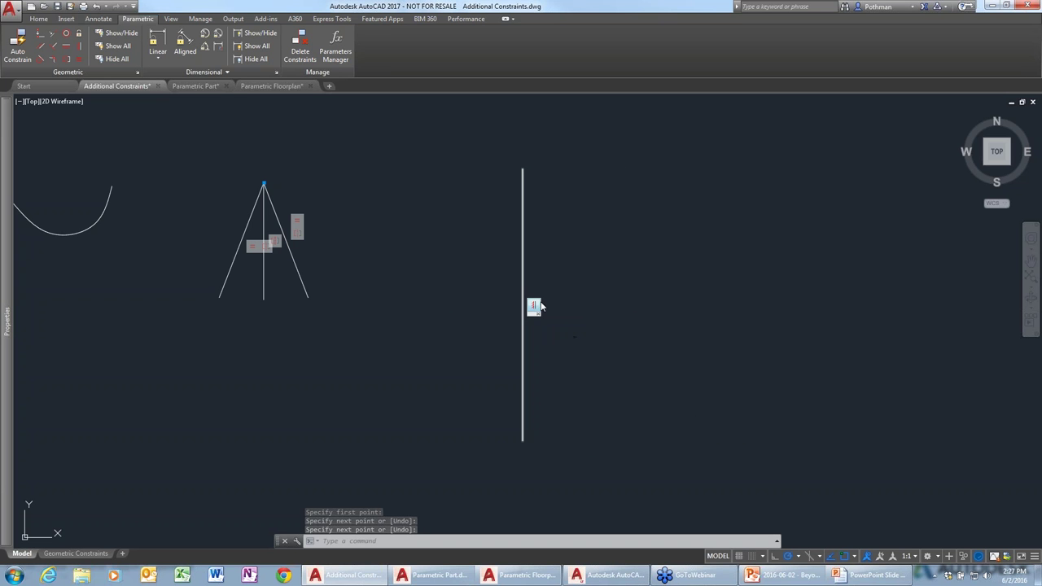
# - Review which constraint types are enabled in the geometric constraint settings, including Vertical
pyautogui.click(138, 72)
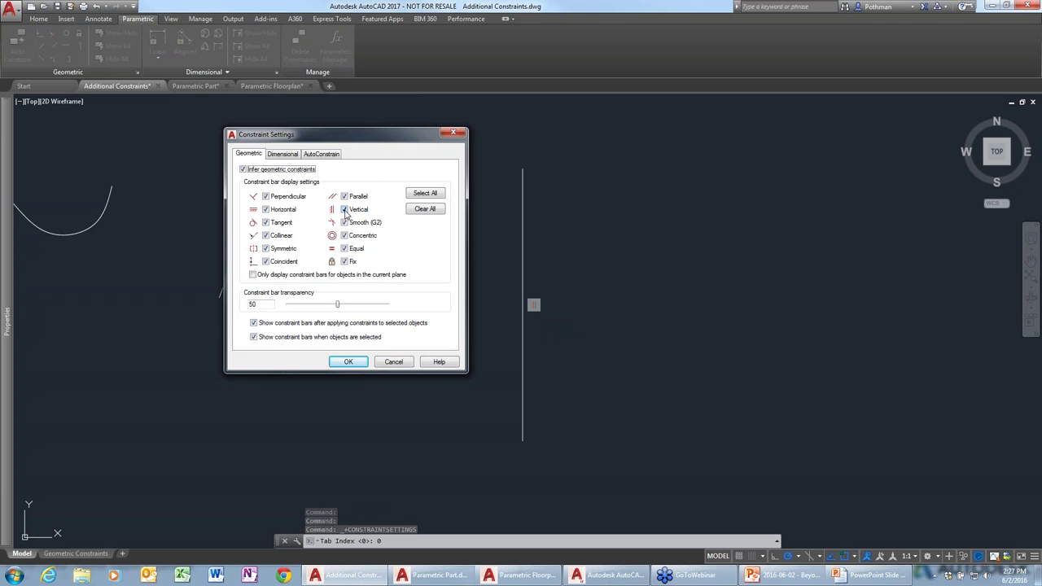
pyautogui.click(349, 361)
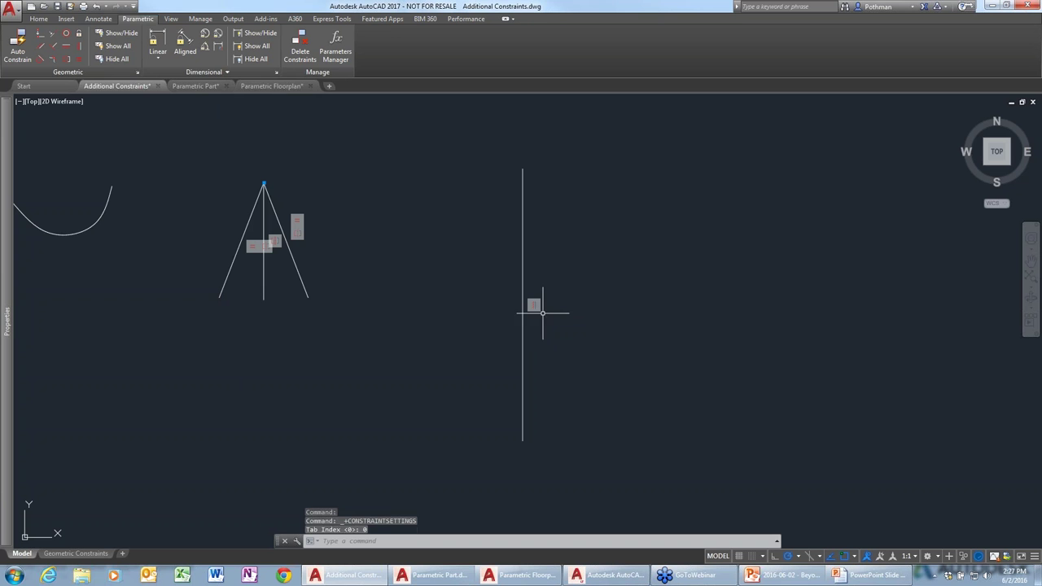
# - Draw a horizontal line from a point right of the long vertical line to it, ending with a Perpendicular snap just below its midpoint
pyautogui.write('l')
pyautogui.press('Return')
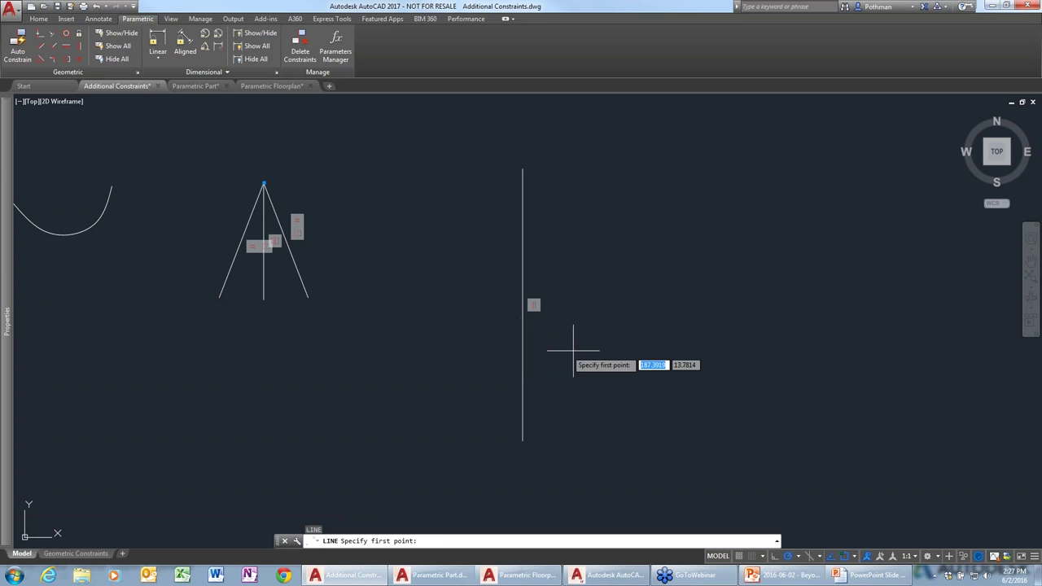
pyautogui.click(737, 324)
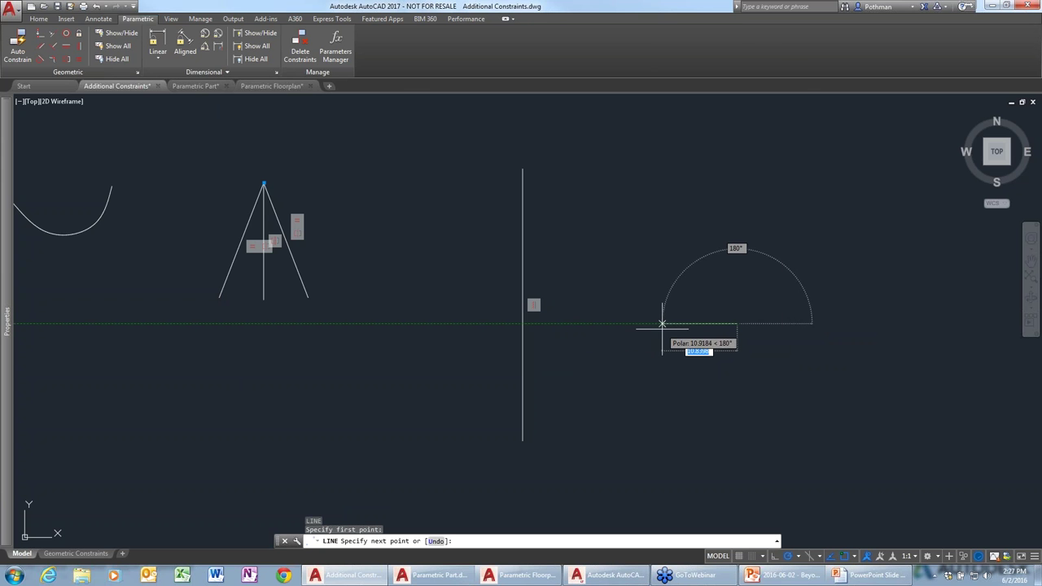
pyautogui.keyDown('shift'); pyautogui.rightClick(663, 325); pyautogui.keyUp('shift')
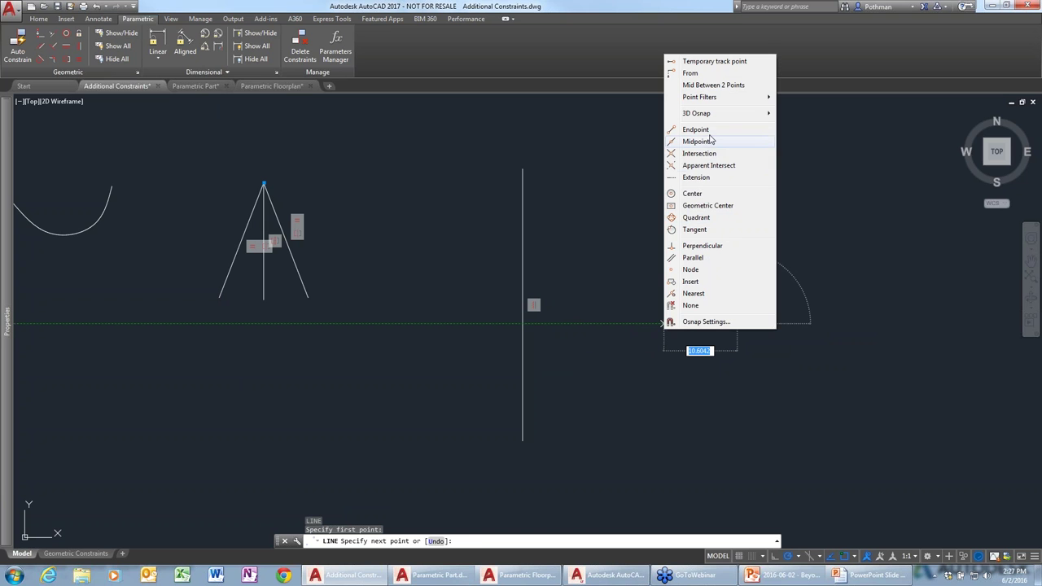
pyautogui.click(701, 245)
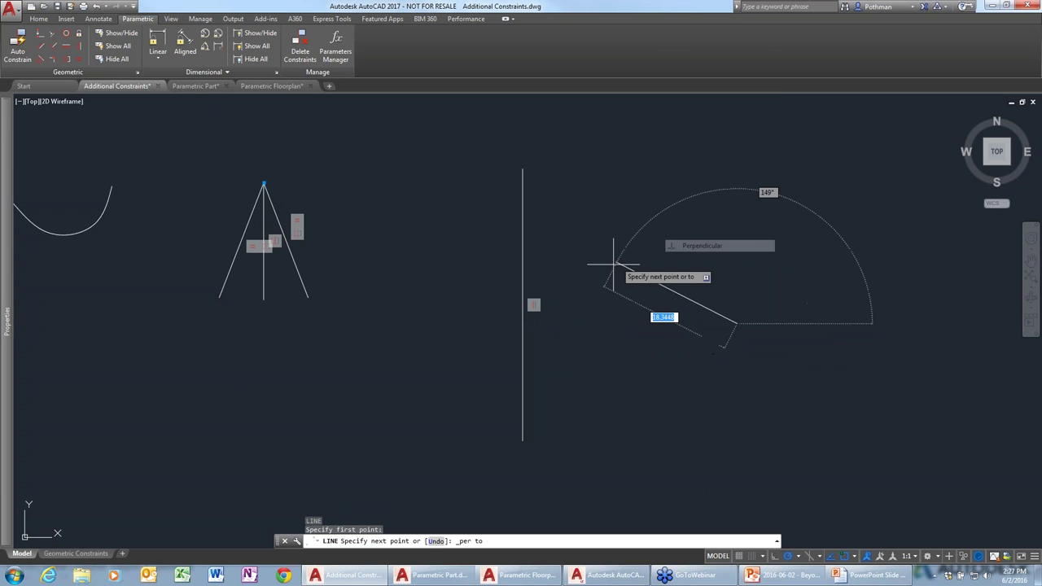
pyautogui.click(525, 326)
pyautogui.press('Return')
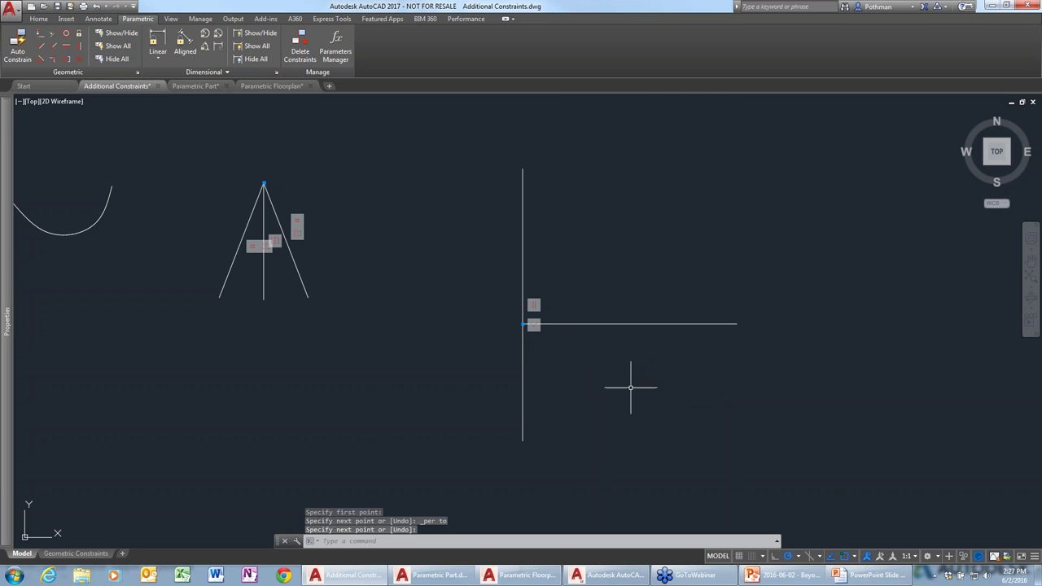
# - Try stretching the horizontal line's free endpoint to test its perpendicular constraint, cancel the stretch and clear the selection
pyautogui.click(771, 351)
pyautogui.click(727, 309)
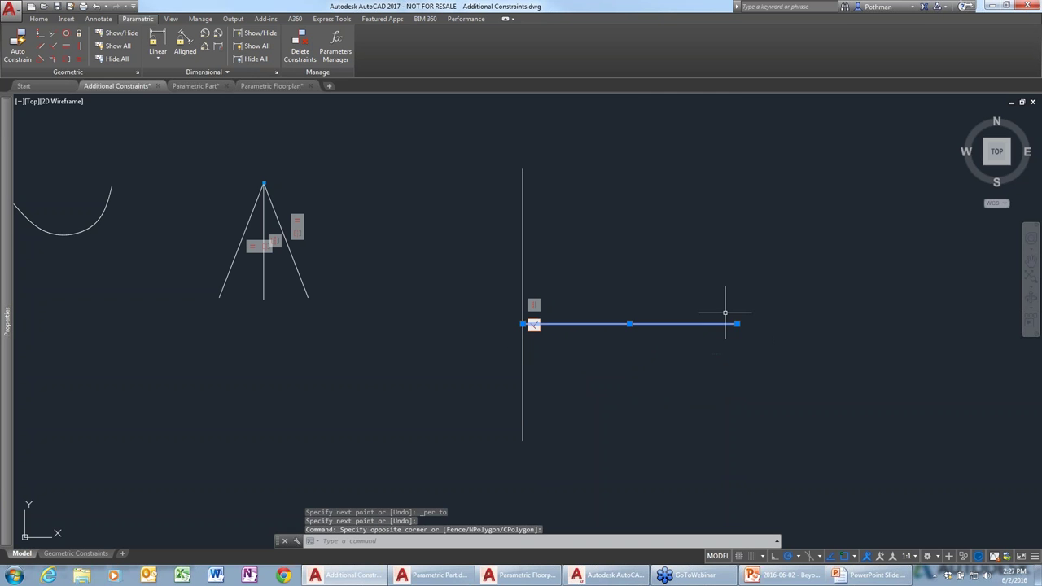
pyautogui.click(738, 324)
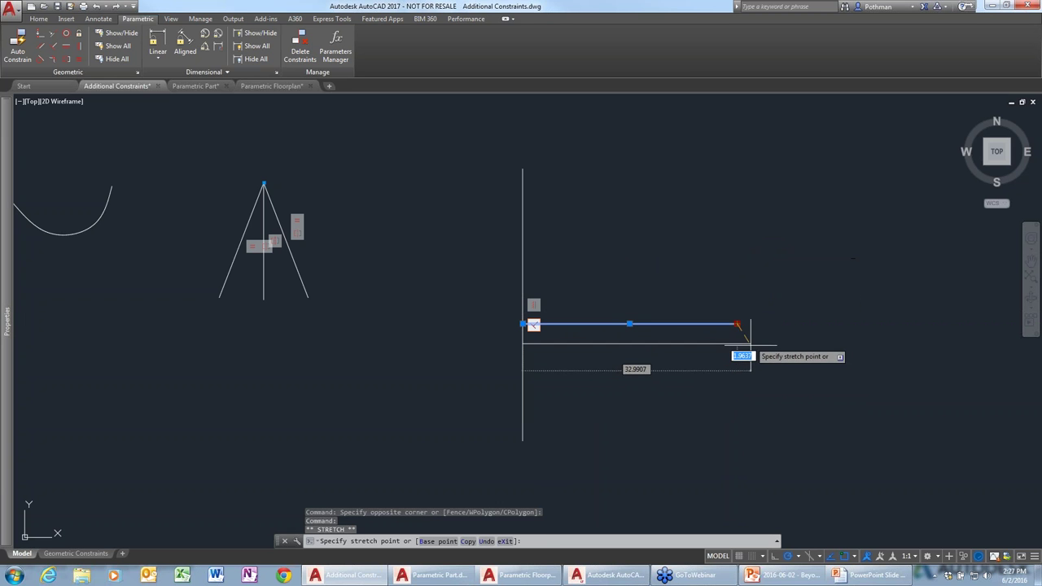
pyautogui.press('Escape')
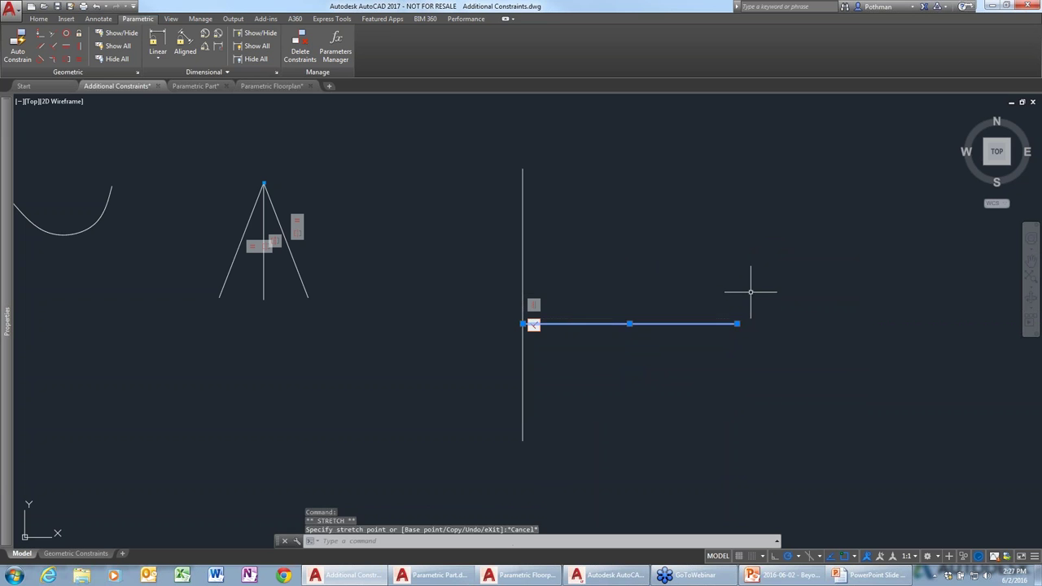
pyautogui.press('Escape')
pyautogui.press('Escape')
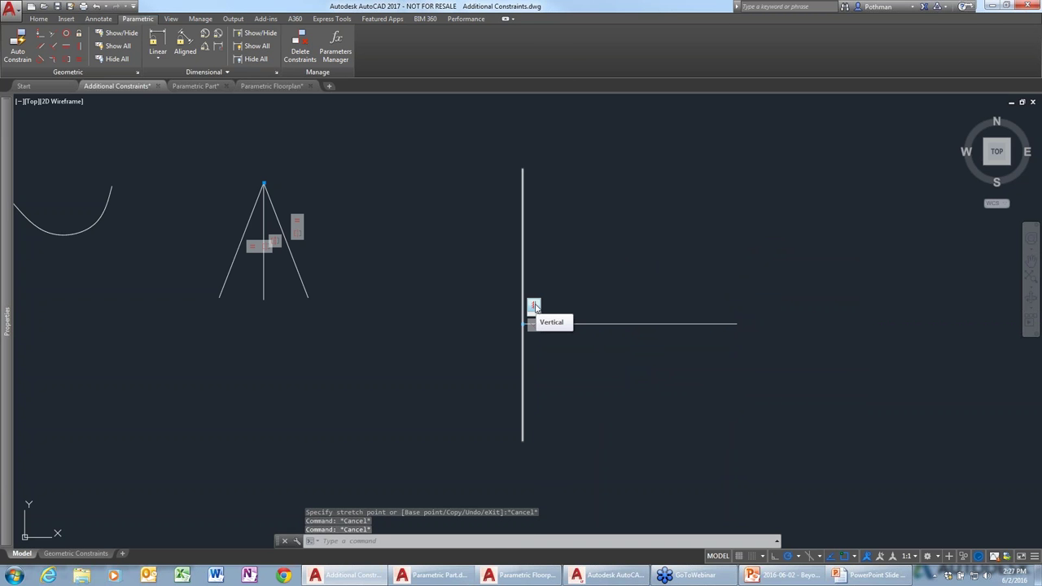
# - Delete the Vertical constraint from the long vertical line
pyautogui.rightClick(534, 306)
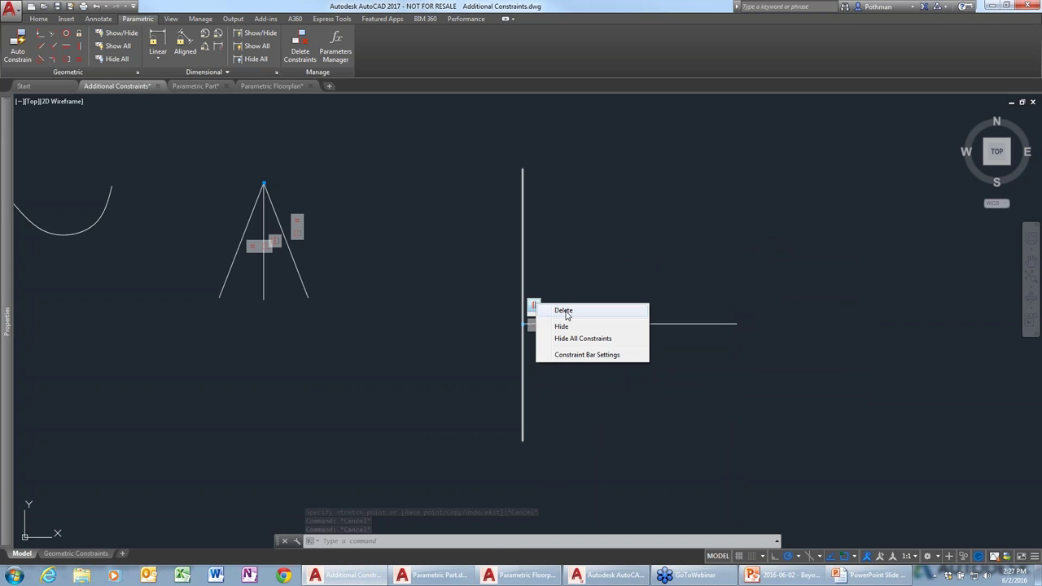
pyautogui.click(563, 310)
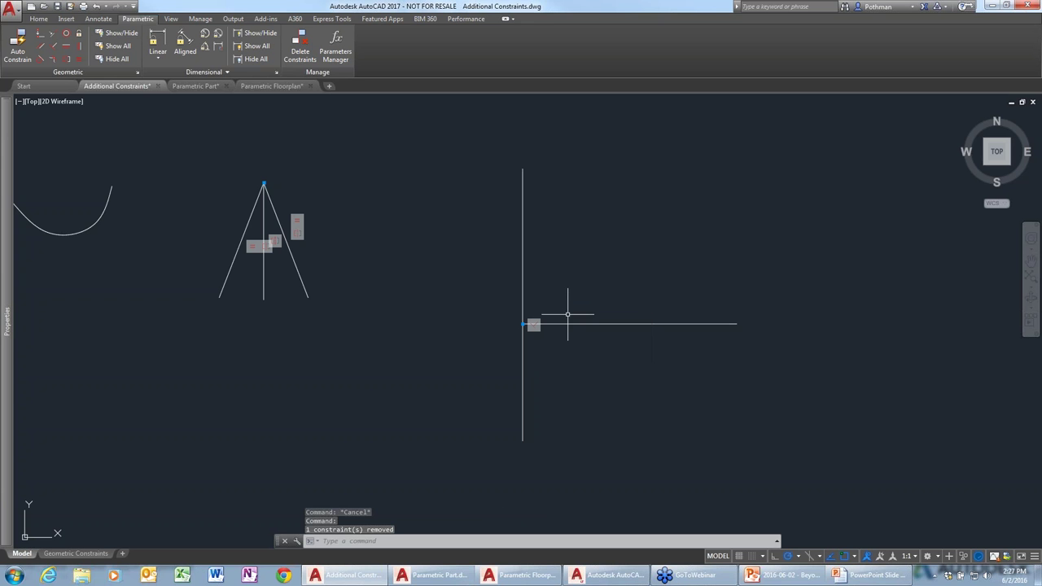
# - Stretch the lower endpoint of the long vertical line down and to the left, testing its perpendicular constraint with the attached line
pyautogui.click(523, 391)
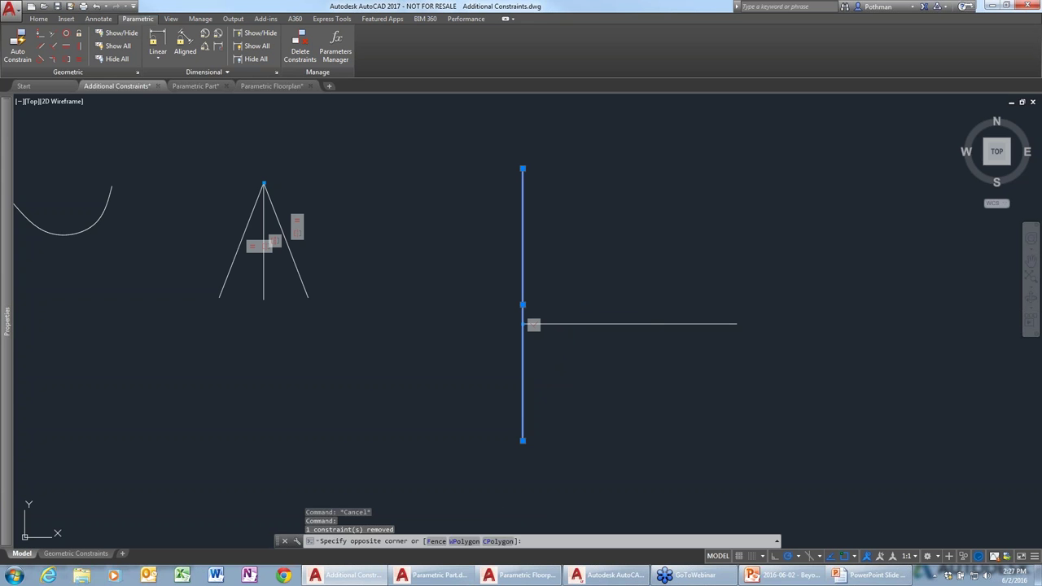
pyautogui.click(523, 440)
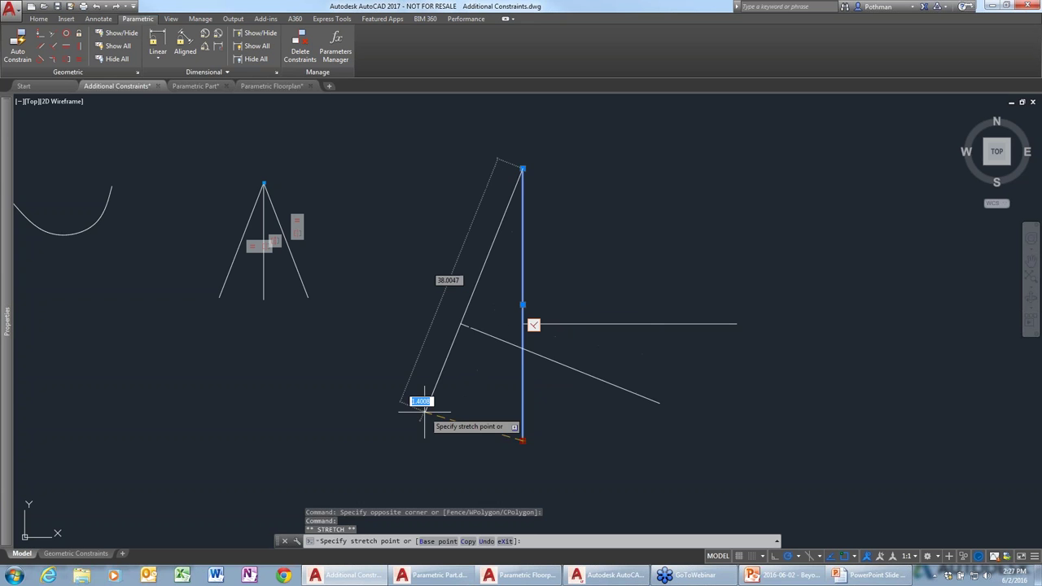
pyautogui.click(319, 440)
pyautogui.press('Escape')
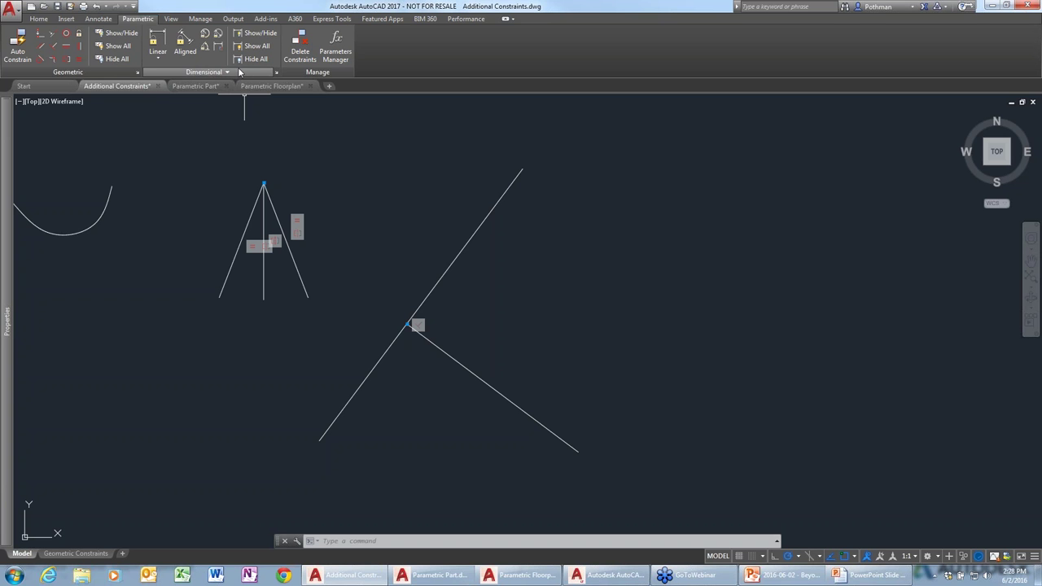
# - Switch to the Parametric Part drawing and inspect the geometric constraints on the part outline
pyautogui.moveTo(204, 91)
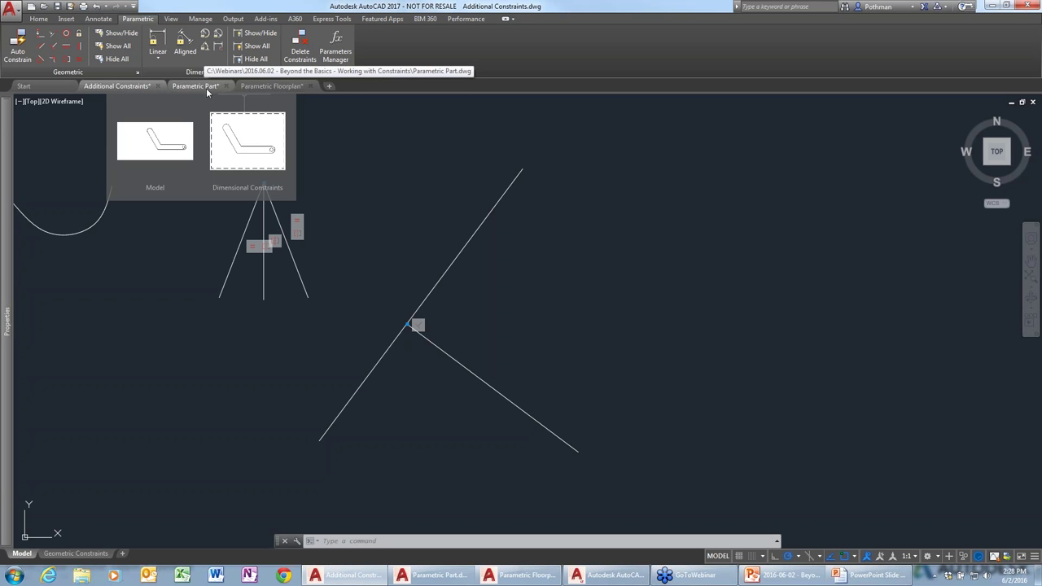
pyautogui.click(207, 87)
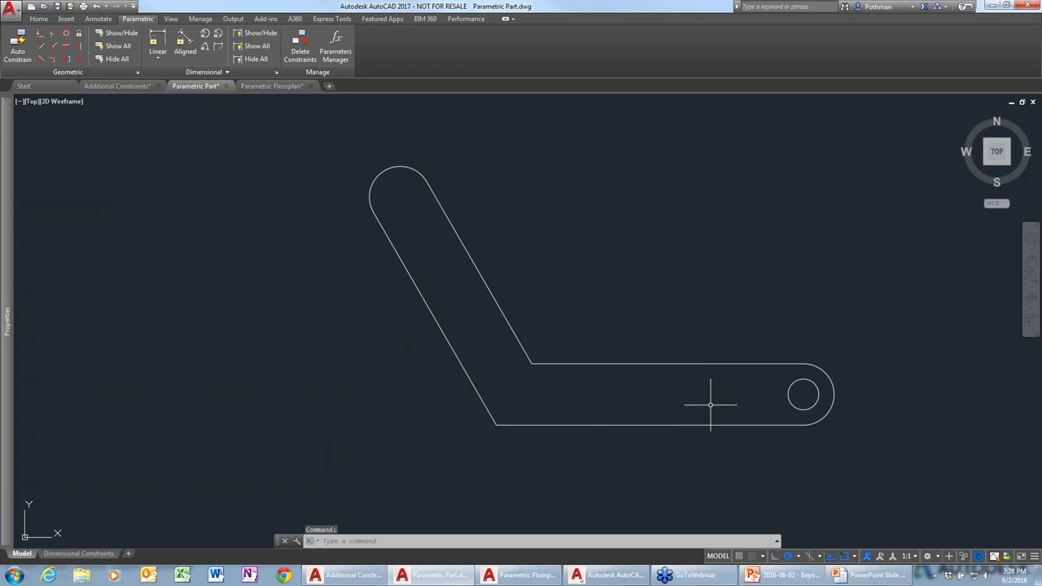
pyautogui.moveTo(704, 410); pyautogui.dragTo(584, 407, button='middle')
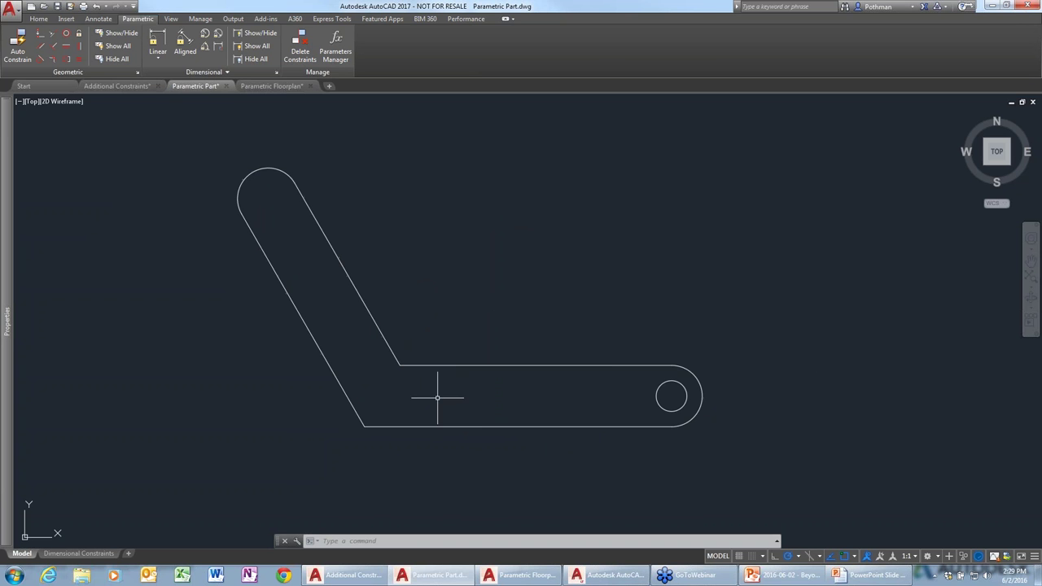
pyautogui.click(600, 364)
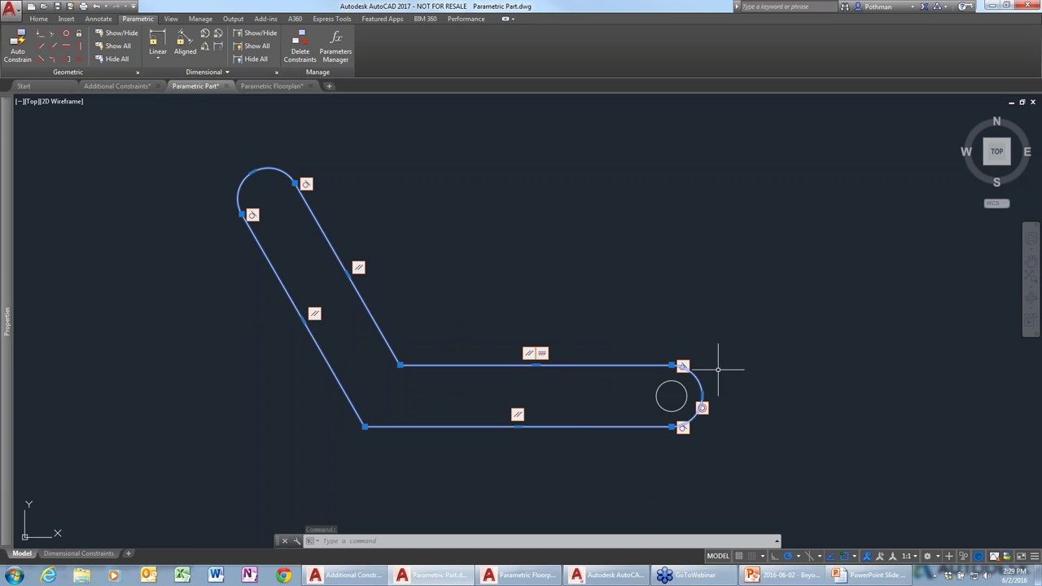
pyautogui.press('Escape')
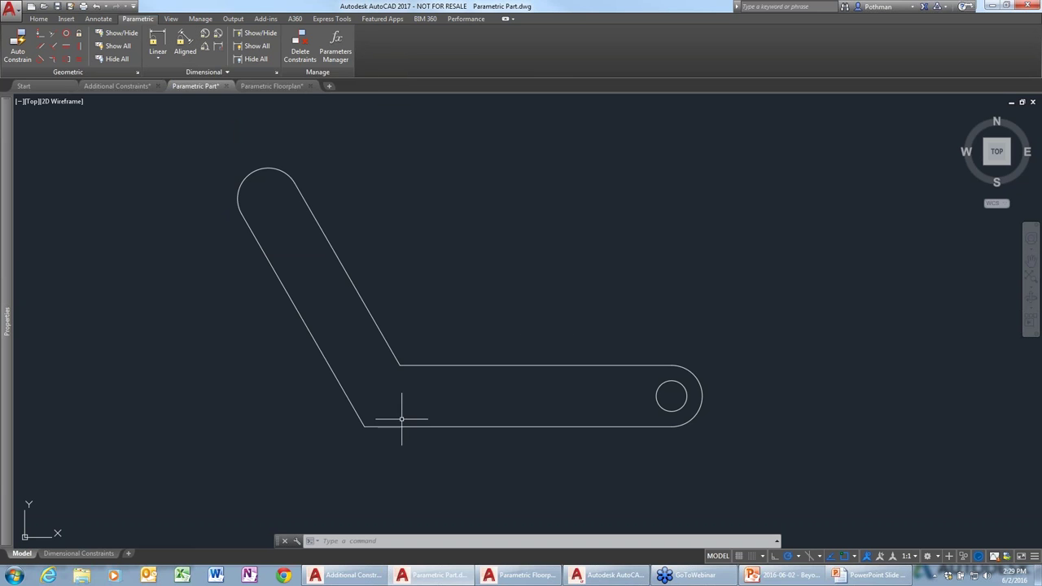
# - Try stretching the horizontal arm's upper edge upward from its arc-side endpoint, and undo the stretch
pyautogui.click(603, 364)
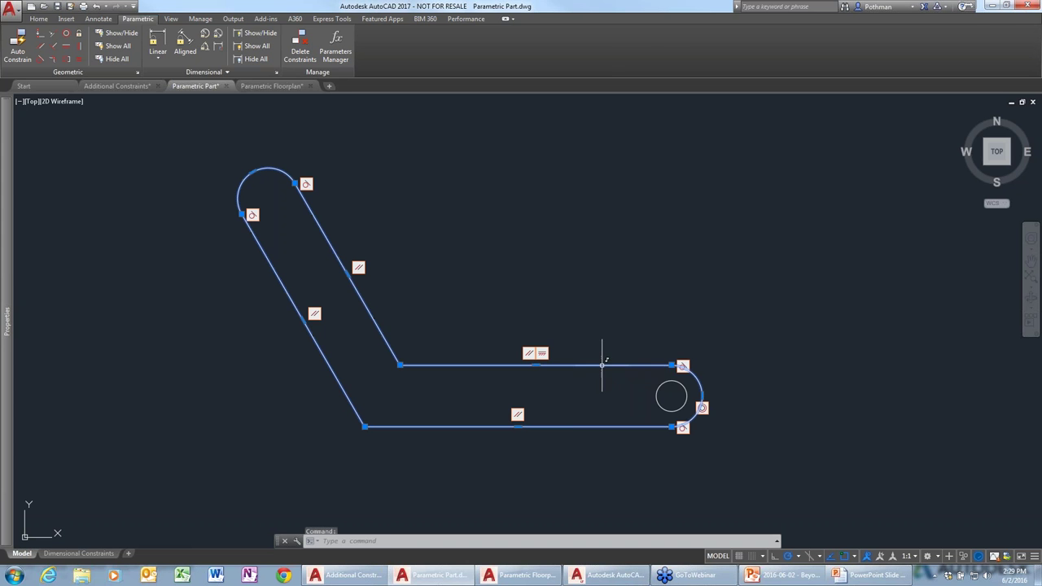
pyautogui.click(672, 365)
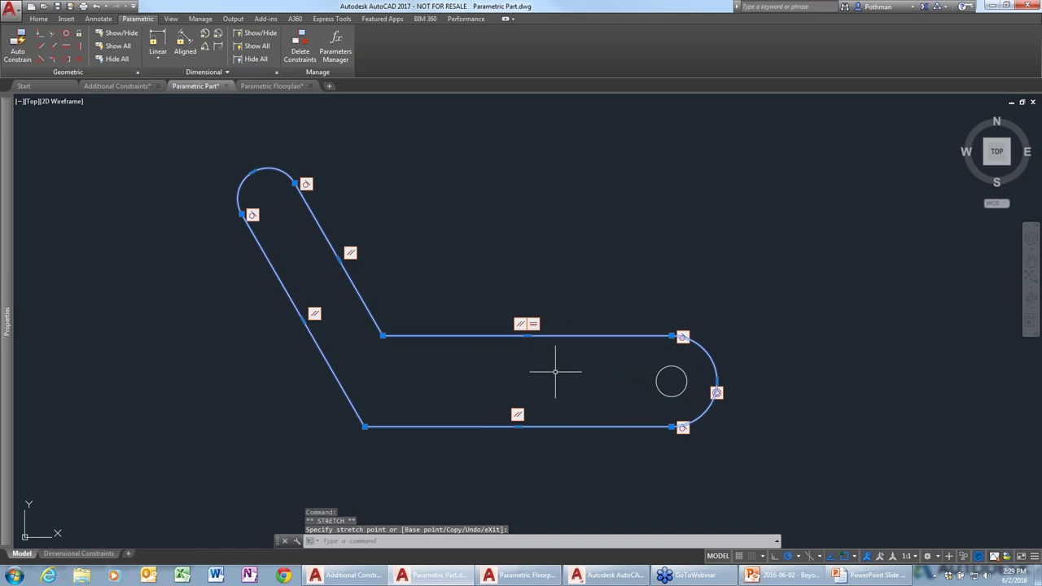
pyautogui.hotkey('ctrl', 'z')
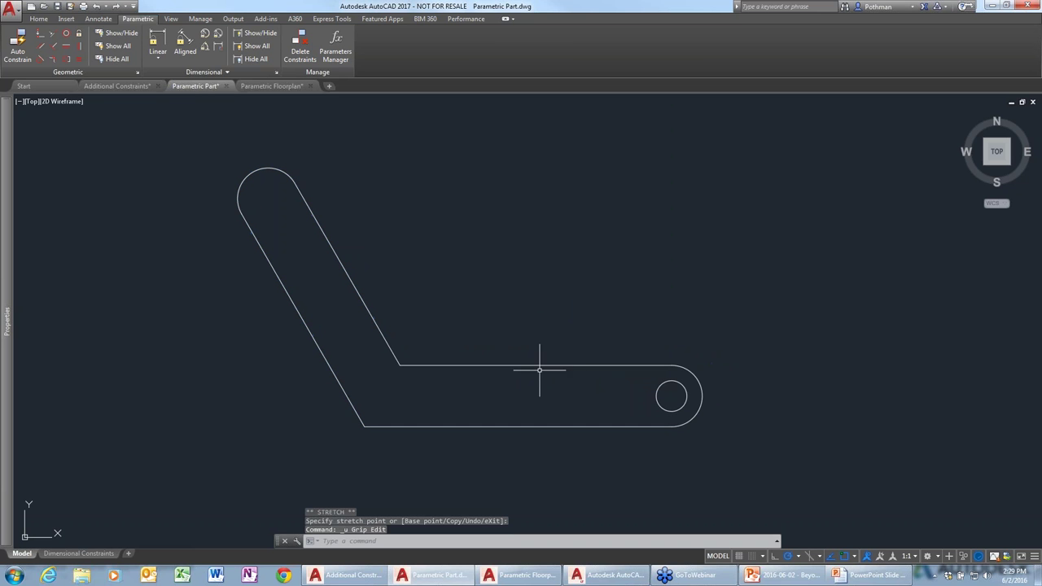
# - Add an aligned dimensional constraint along the outer slanted edge, placed outside the part, accepting the default name and value
pyautogui.click(193, 47)
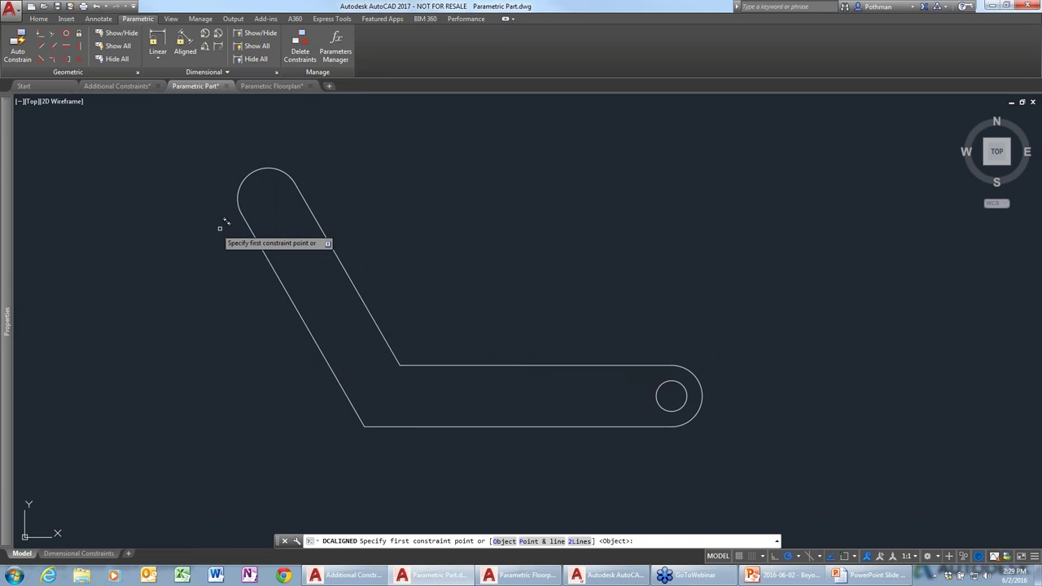
pyautogui.click(245, 209)
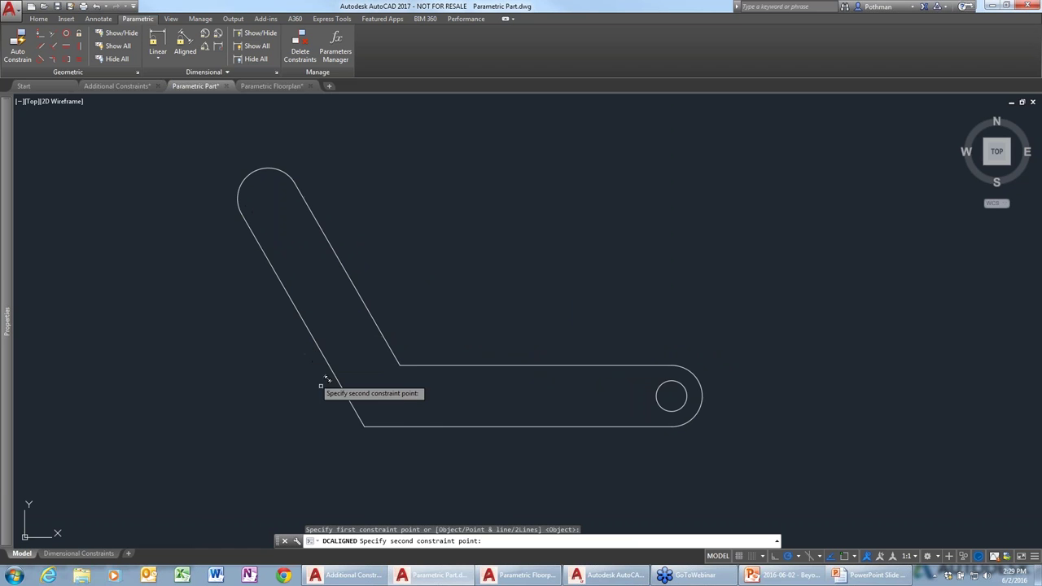
pyautogui.click(351, 398)
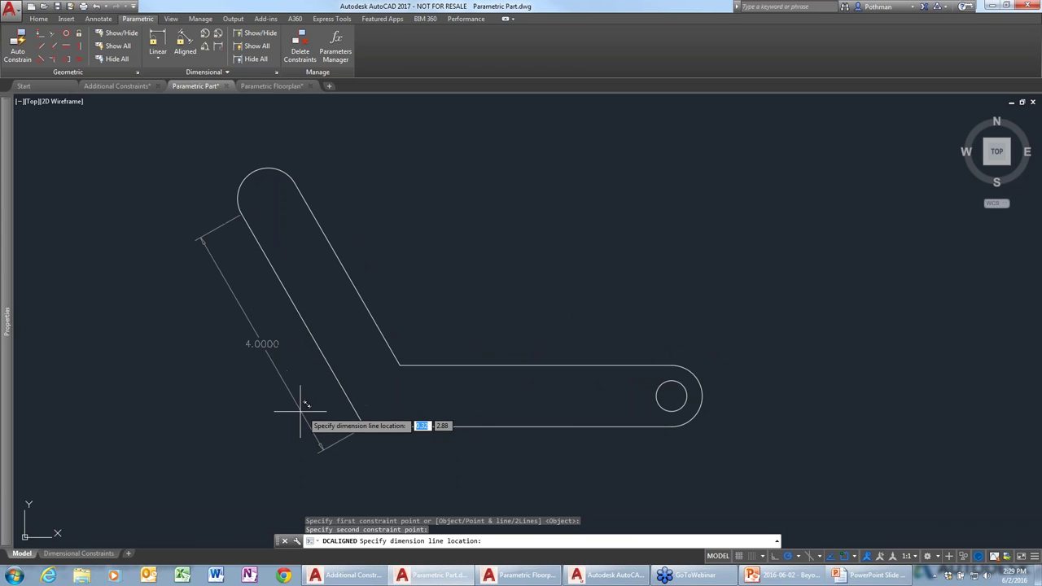
pyautogui.click(307, 402)
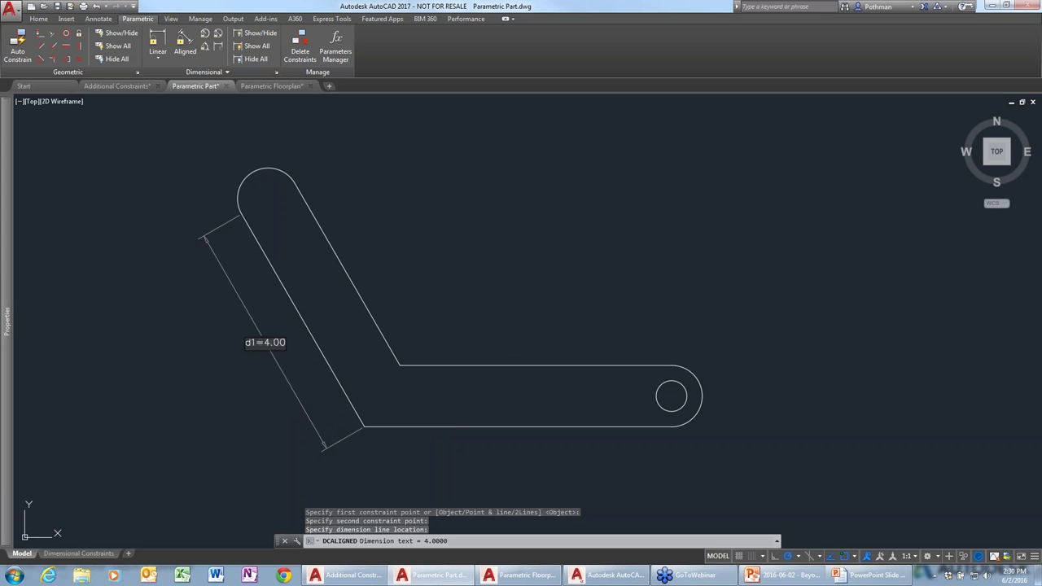
pyautogui.press('Return')
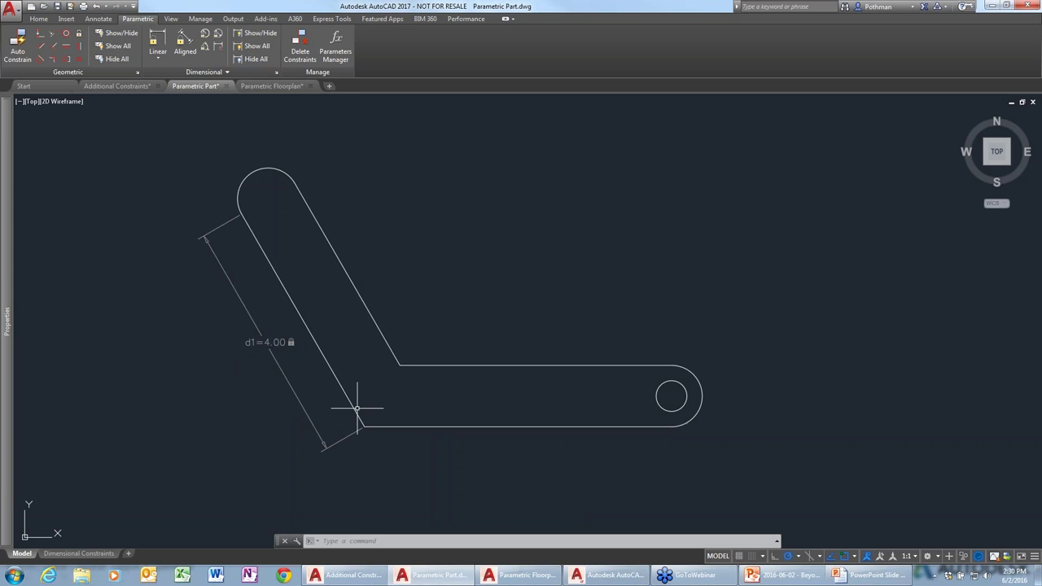
# - Add an aligned dimensional constraint along the lower horizontal edge, placed below the part, accepting the default value
pyautogui.click(184, 43)
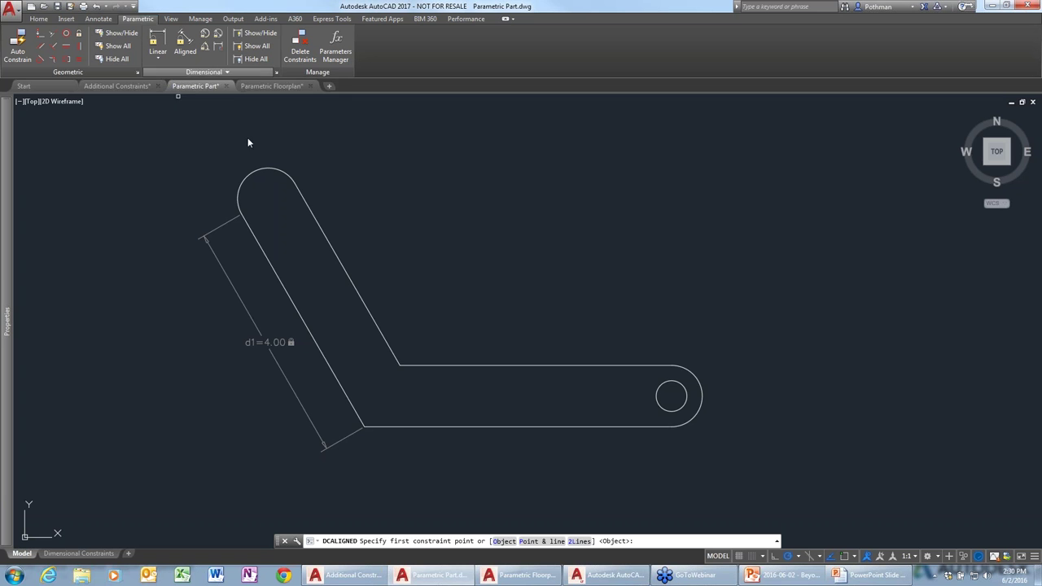
pyautogui.click(405, 419)
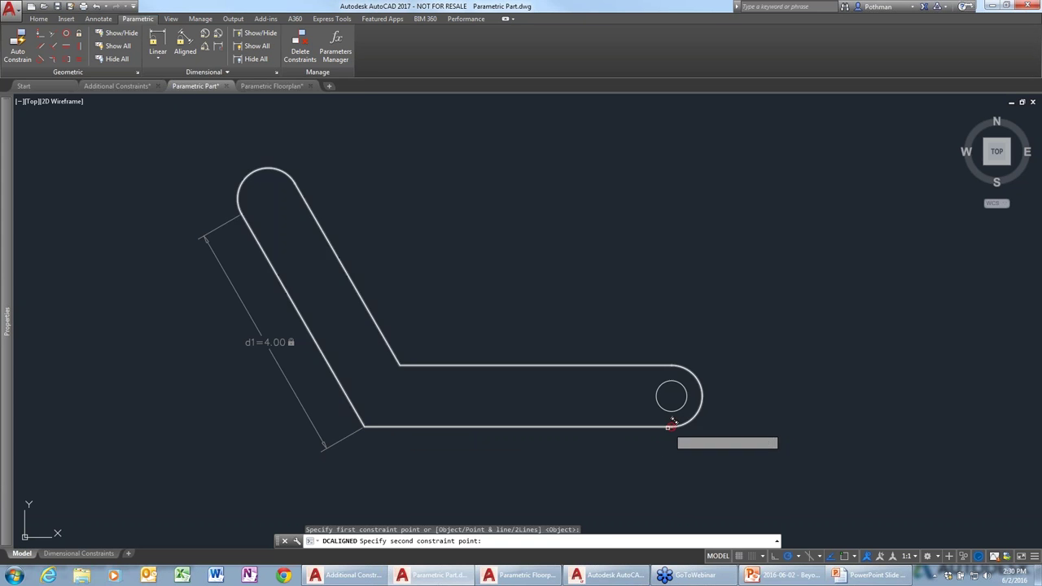
pyautogui.click(670, 424)
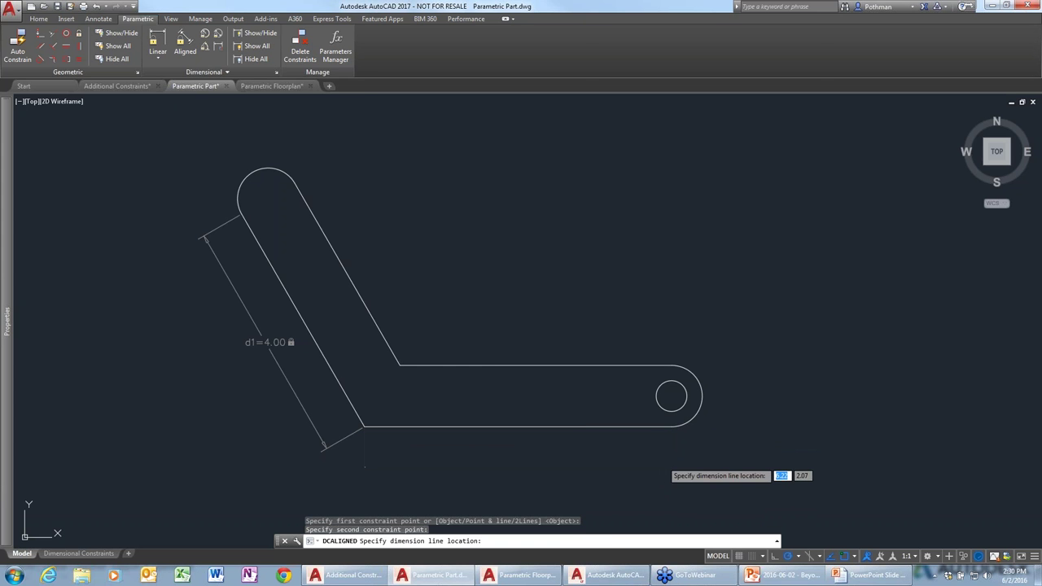
pyautogui.click(623, 461)
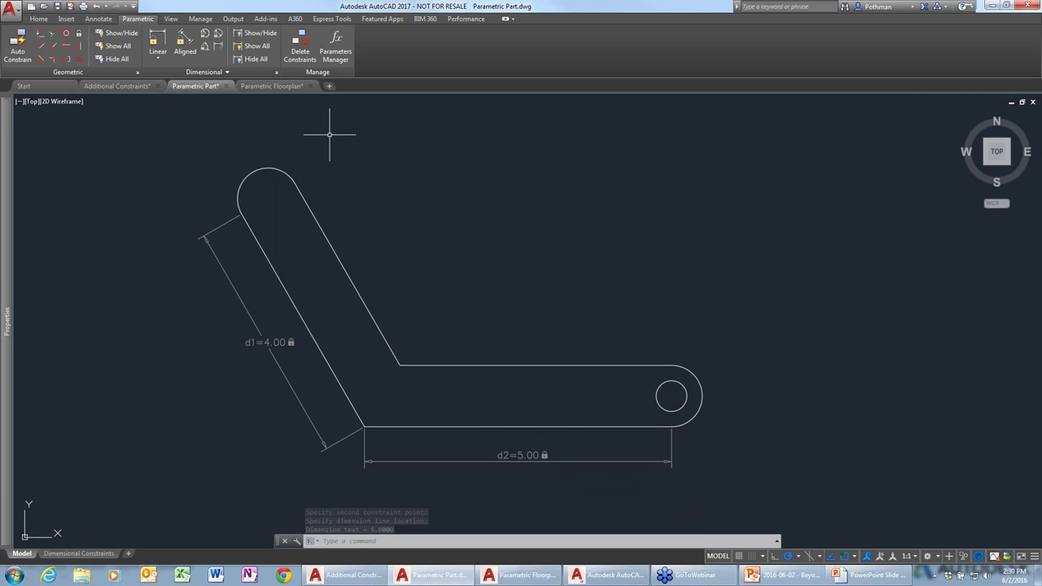
# - Add a diameter constraint to the hole, placed to the right of the part, accepting the default value
pyautogui.click(218, 37)
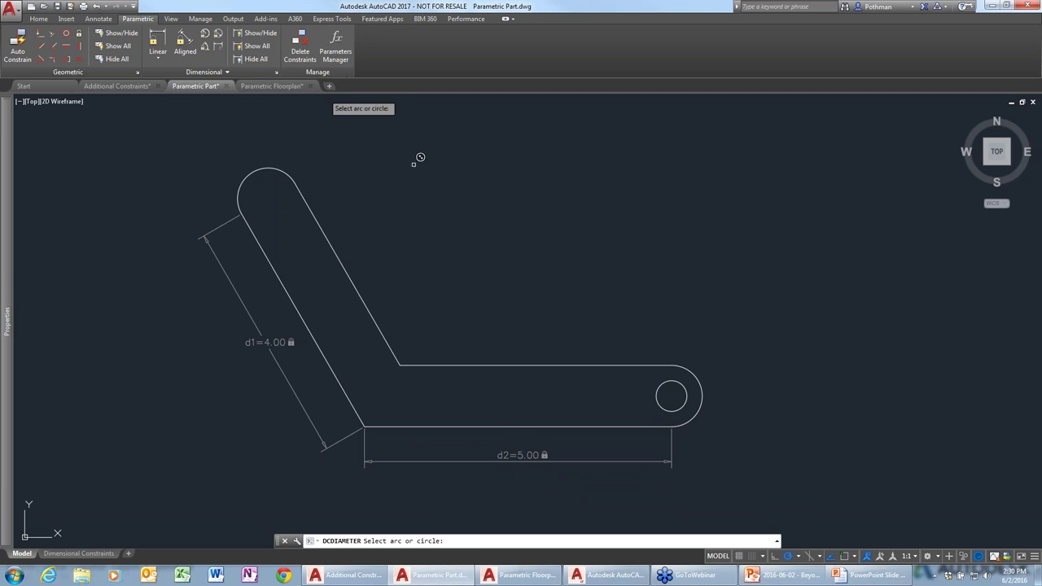
pyautogui.click(682, 389)
pyautogui.click(733, 354)
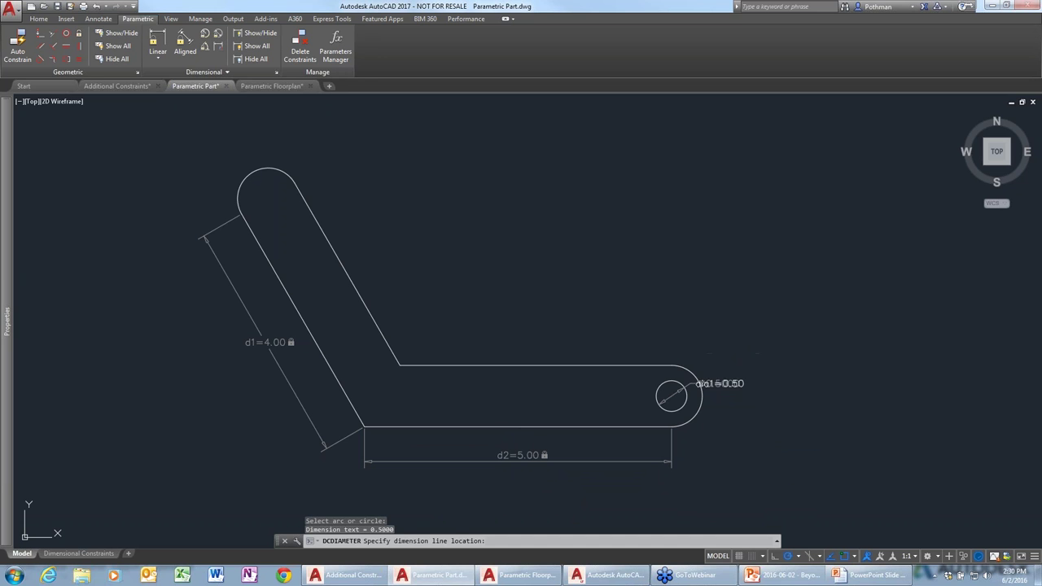
pyautogui.click(763, 379)
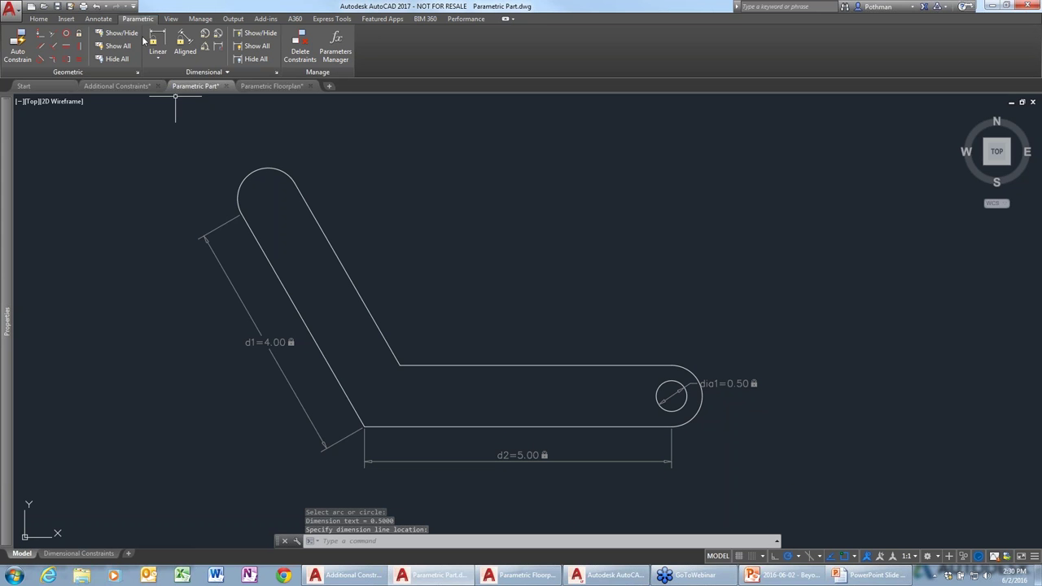
# - Add a radius constraint to the rounded end around the hole, placed below the diameter constraint
pyautogui.click(205, 34)
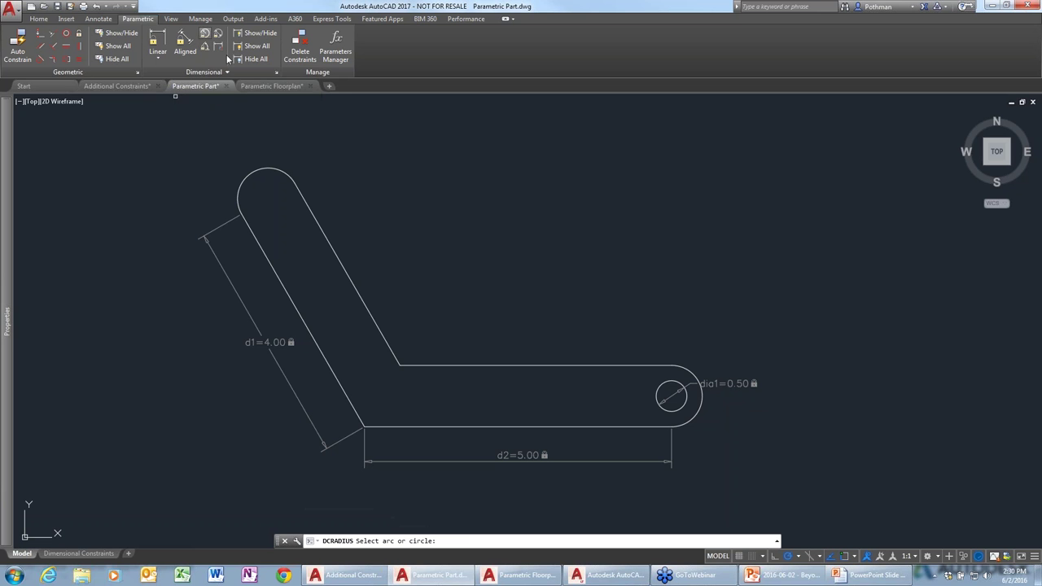
pyautogui.click(692, 416)
pyautogui.click(726, 425)
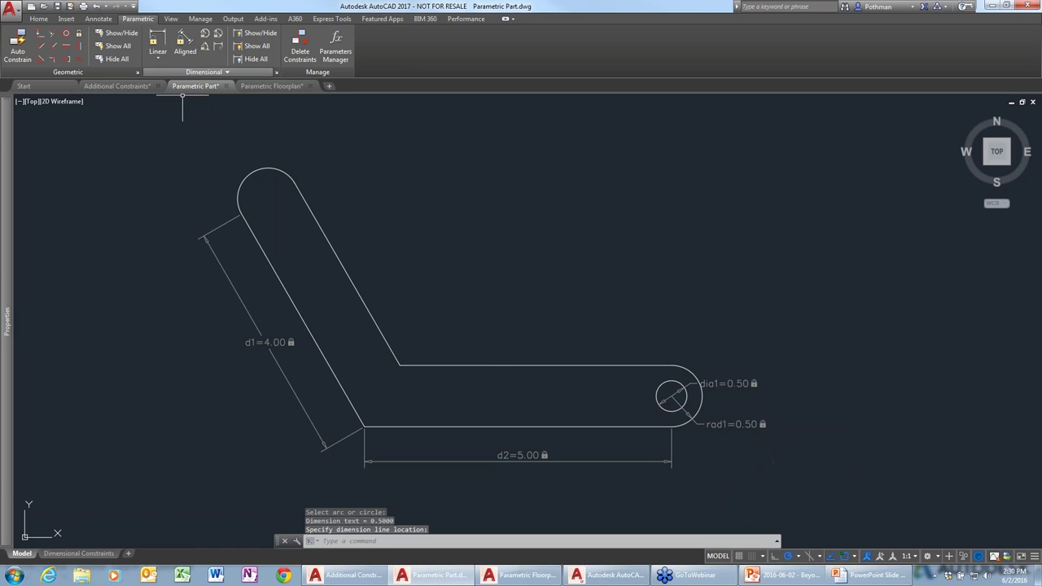
# - Add an angular constraint between the inner slanted edge and the upper horizontal edge, accepting the default value
pyautogui.click(205, 48)
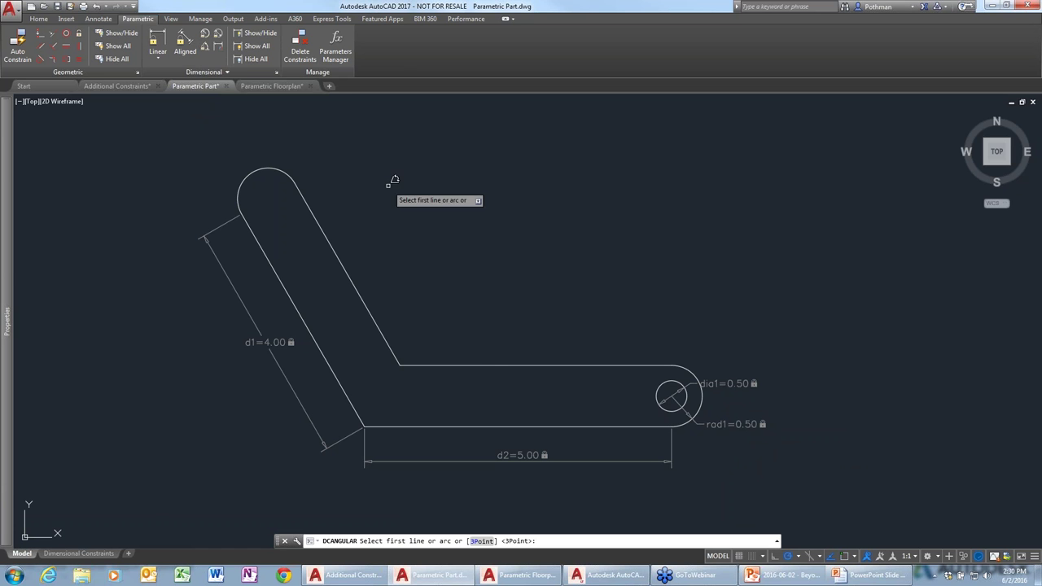
pyautogui.click(378, 324)
pyautogui.click(430, 360)
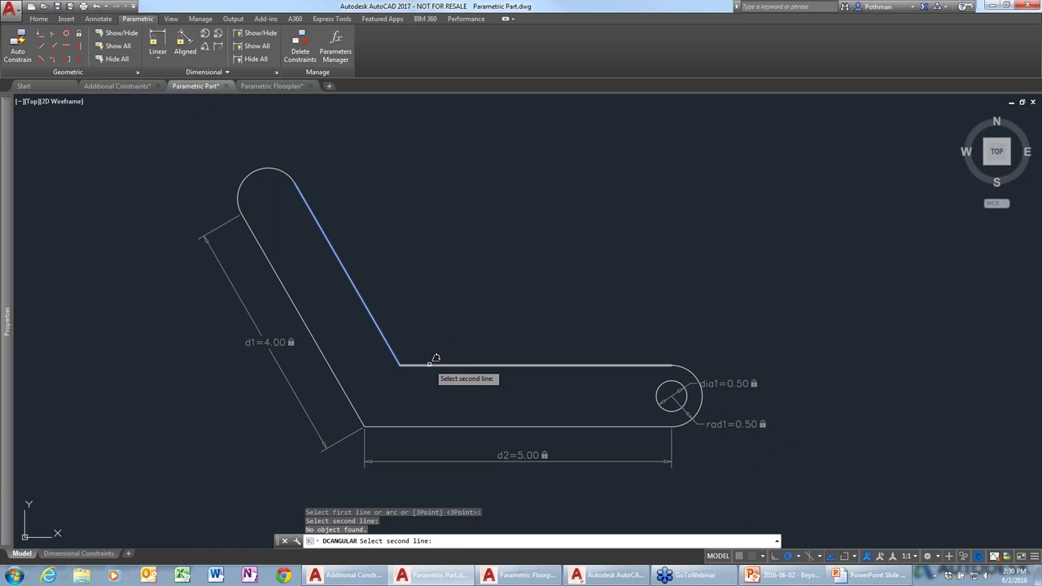
pyautogui.click(429, 365)
pyautogui.click(467, 325)
pyautogui.press('Return')
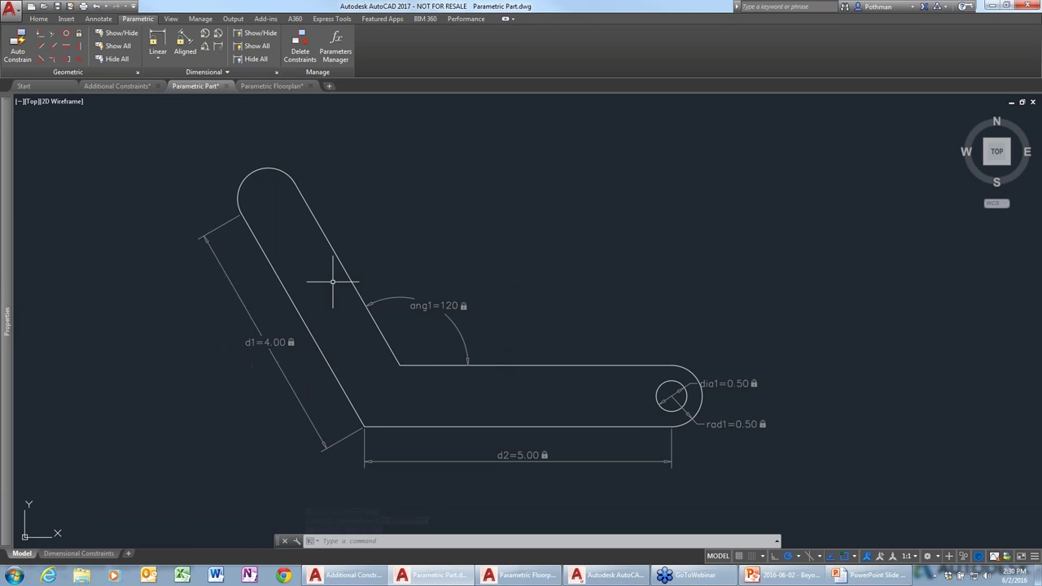
# - Rename the slanted edge's dimensional constraint d1 as arm1
pyautogui.doubleClick(251, 343)
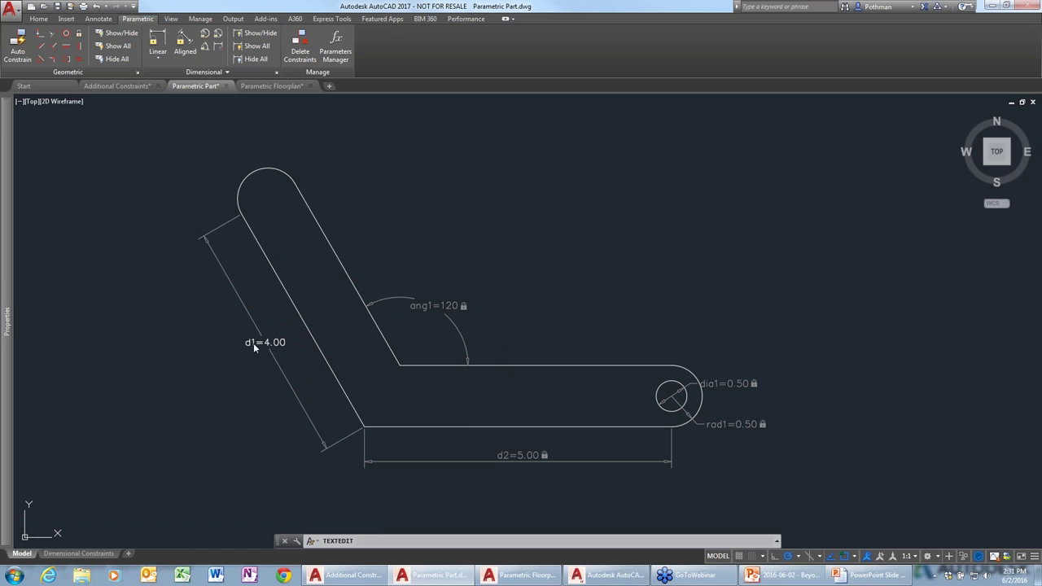
pyautogui.doubleClick(253, 342)
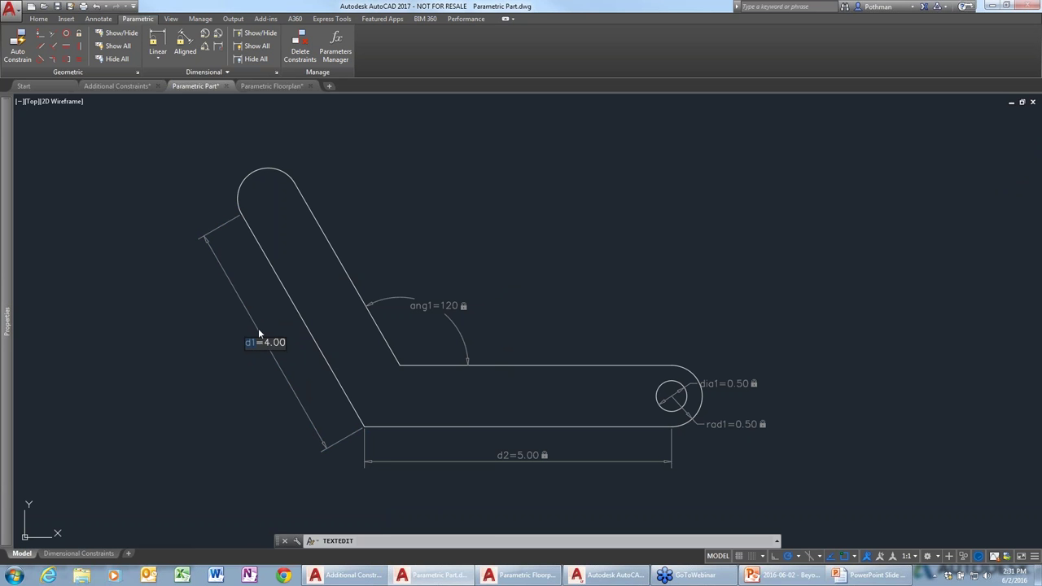
pyautogui.write('arm1')
pyautogui.press('Return')
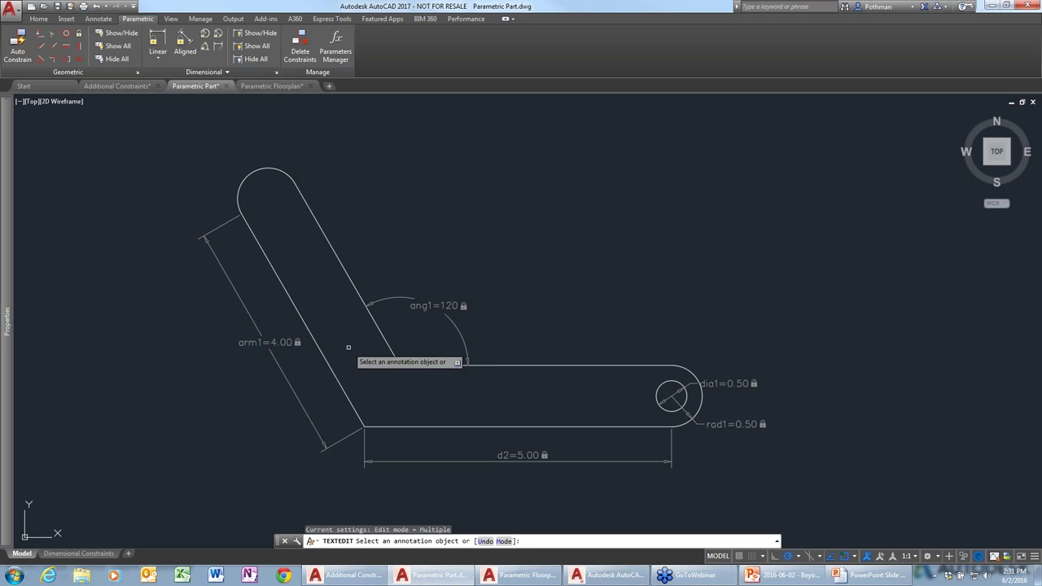
# - Set the arm1 constraint's value to 3 and finish the text editing
pyautogui.click(284, 342)
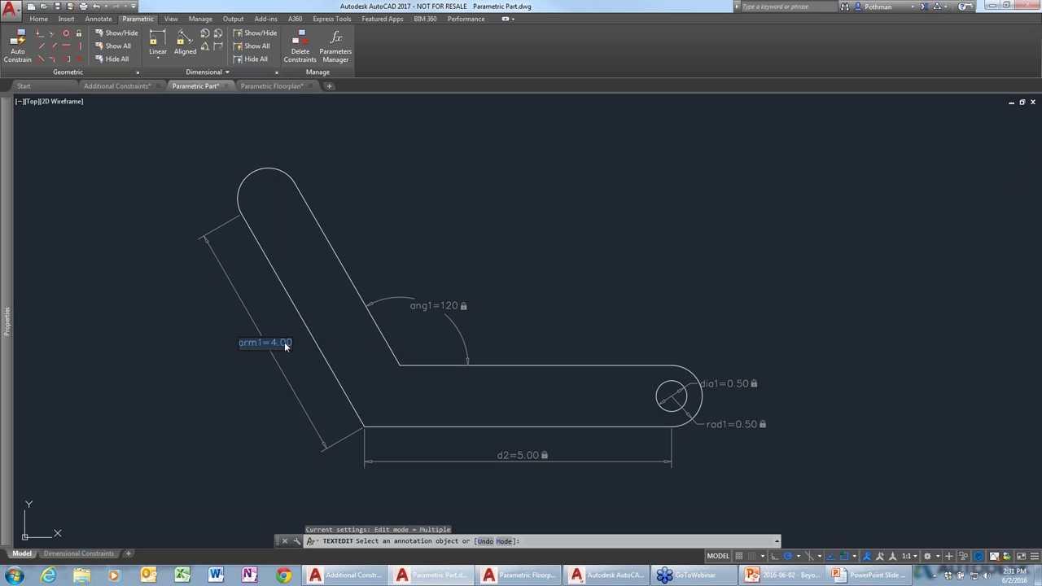
pyautogui.click(277, 343)
pyautogui.press('Delete')
pyautogui.write('3')
pyautogui.press('Return')
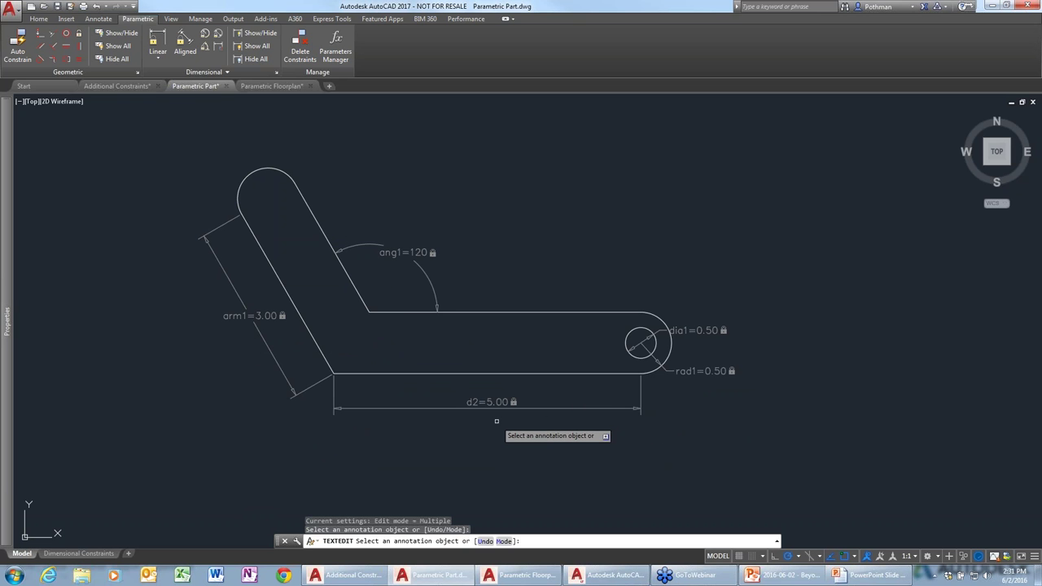
pyautogui.press('Escape')
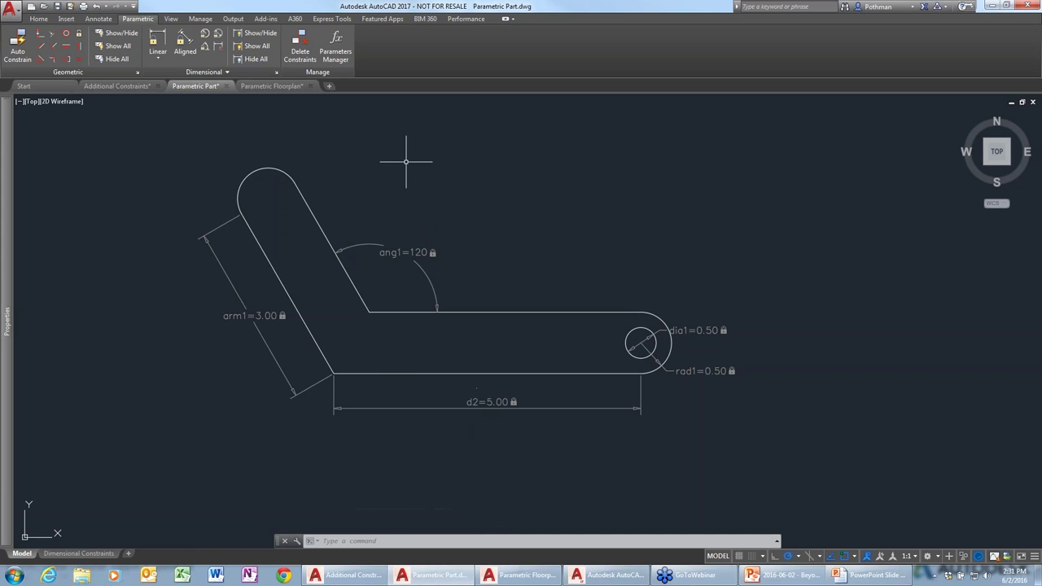
# - Open the Parameters Manager, rename the parameter d2 as arm2 and set its expression to 6
pyautogui.click(342, 50)
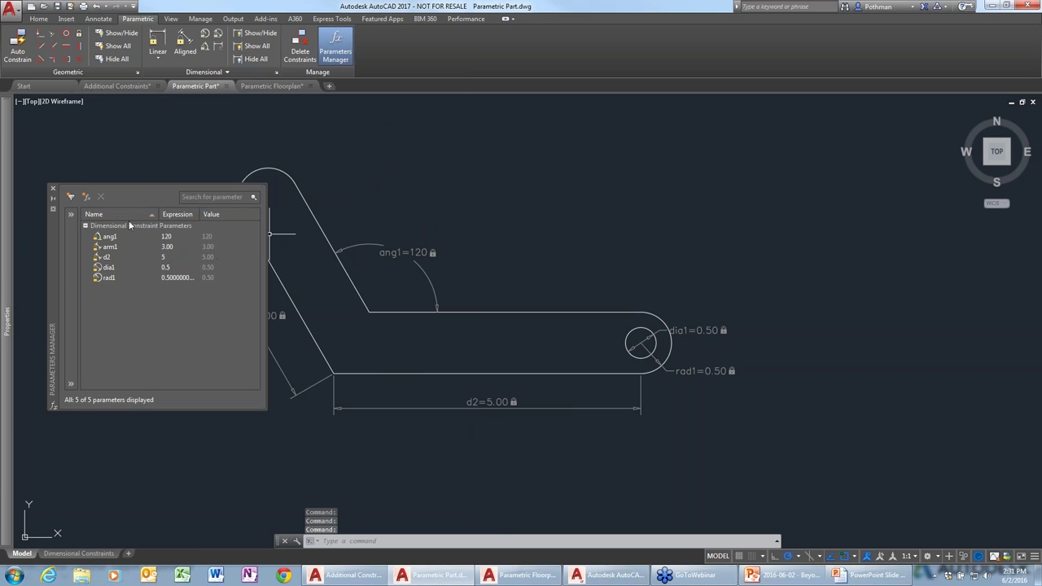
pyautogui.moveTo(148, 183); pyautogui.dragTo(148, 135)
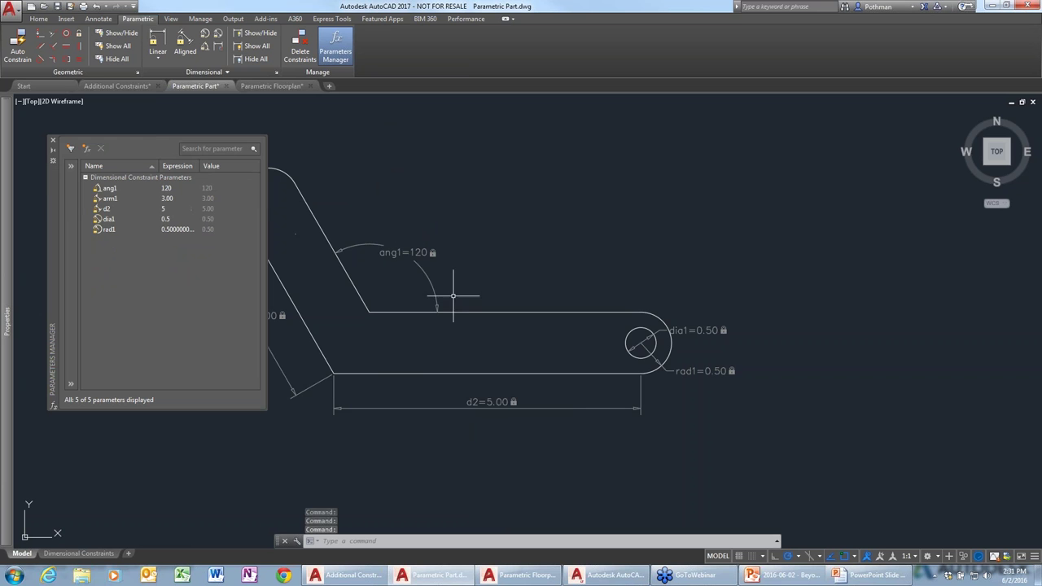
pyautogui.moveTo(472, 280); pyautogui.dragTo(611, 304, button='middle')
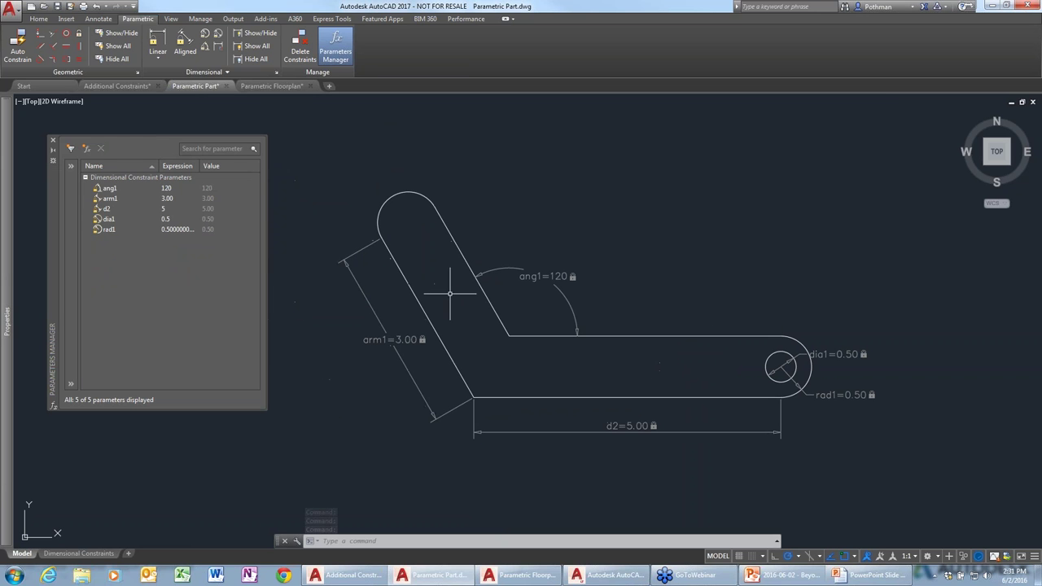
pyautogui.doubleClick(110, 208)
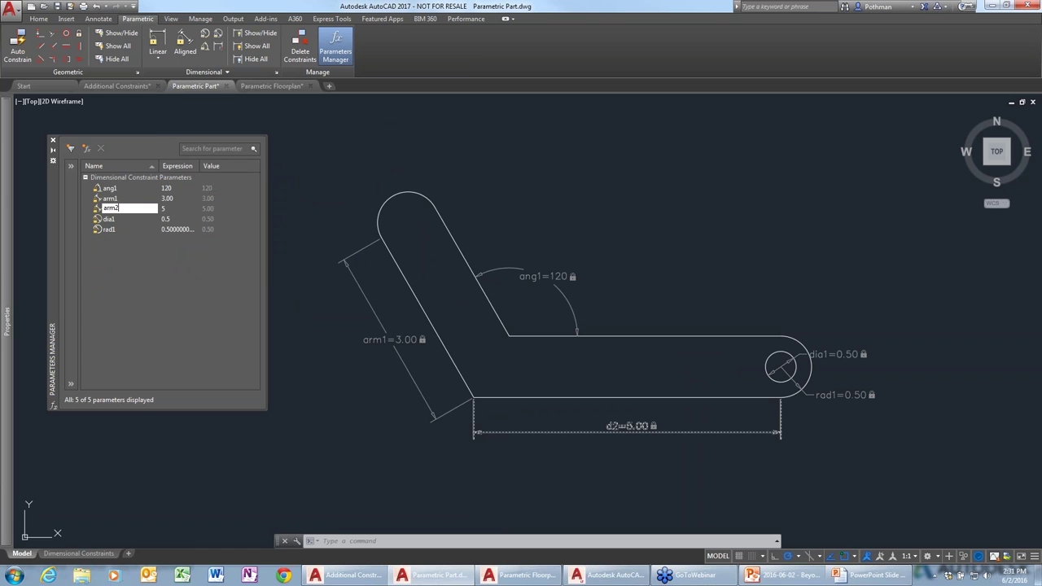
pyautogui.press('Return')
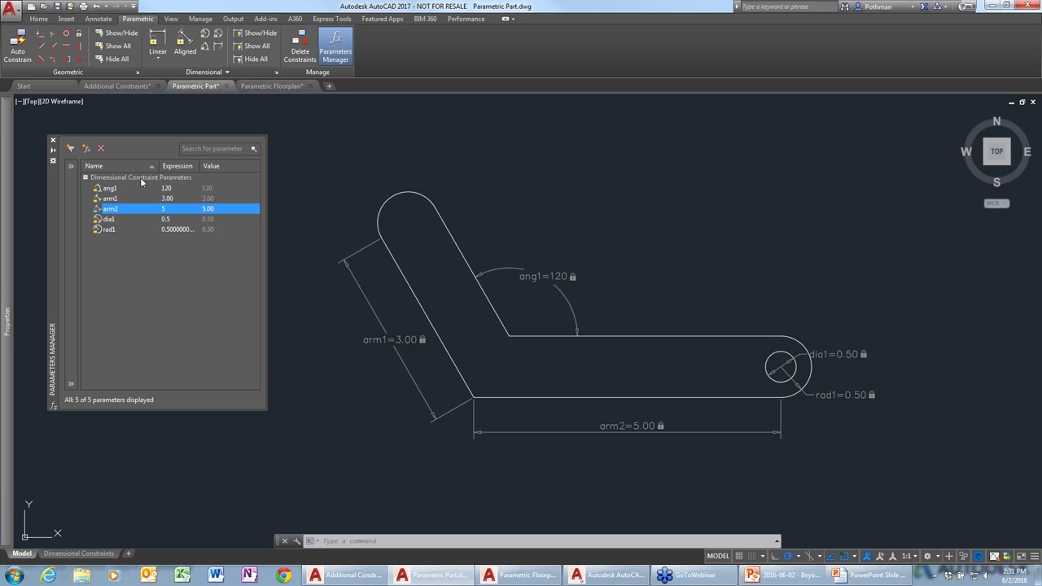
pyautogui.doubleClick(178, 208)
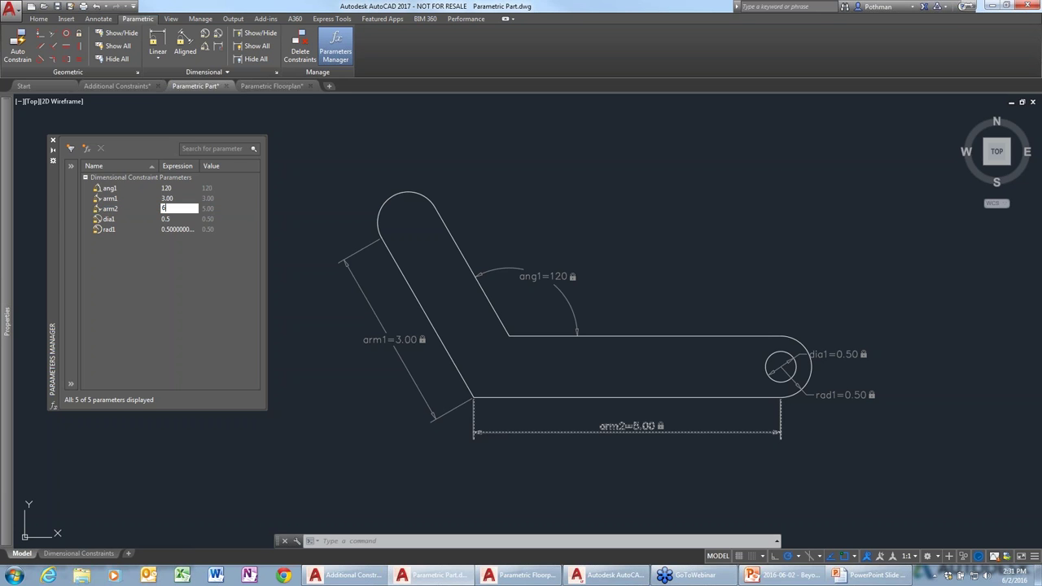
pyautogui.press('Return')
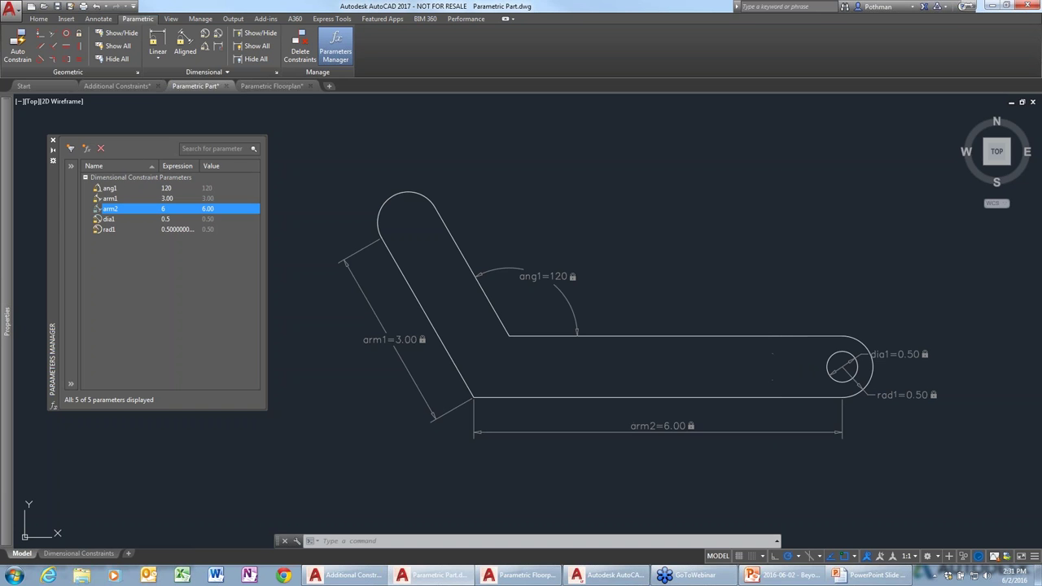
# - Rename the hole's diameter parameter dia1 as hole_diameter
pyautogui.doubleClick(110, 219)
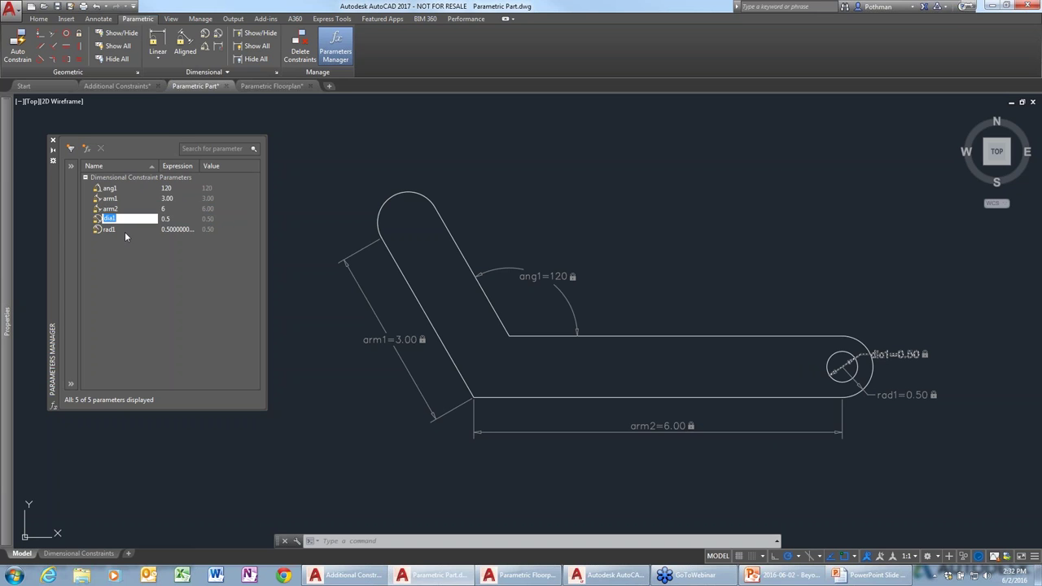
pyautogui.write('hole_diameter')
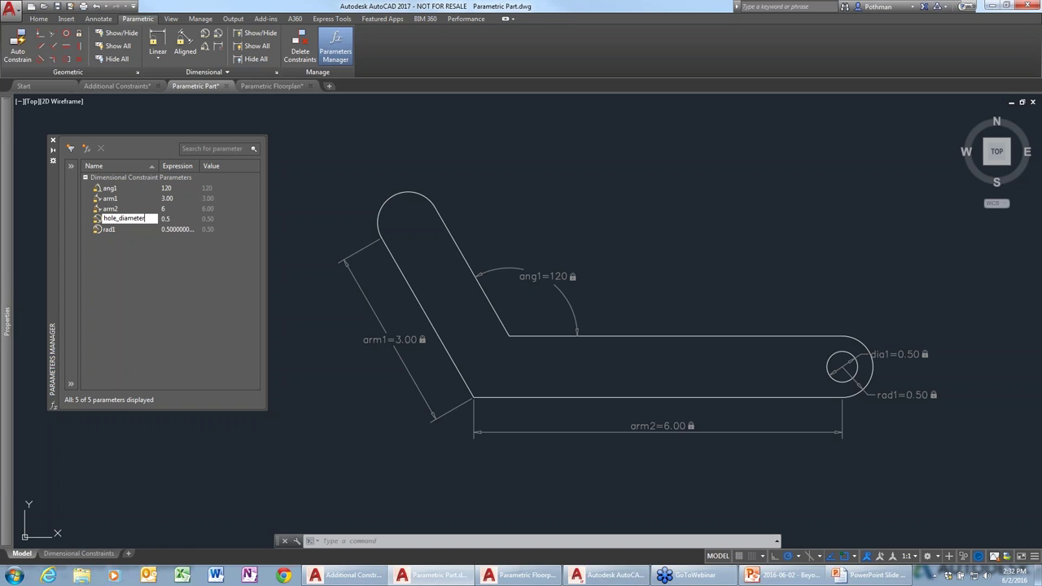
pyautogui.press('Return')
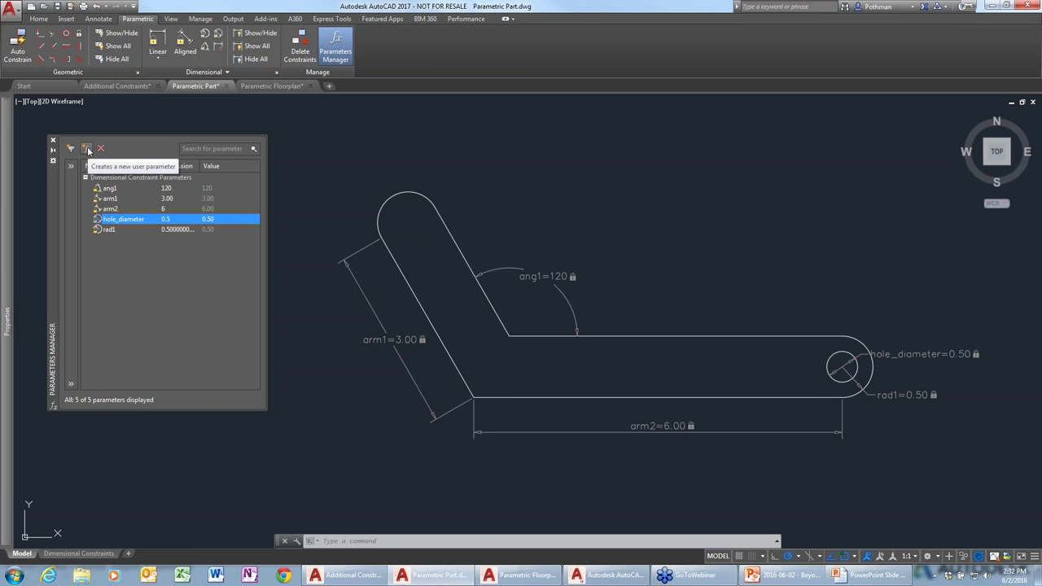
# - Set arm2's expression to arm1*1.5 and change arm1 to 4
pyautogui.doubleClick(172, 210)
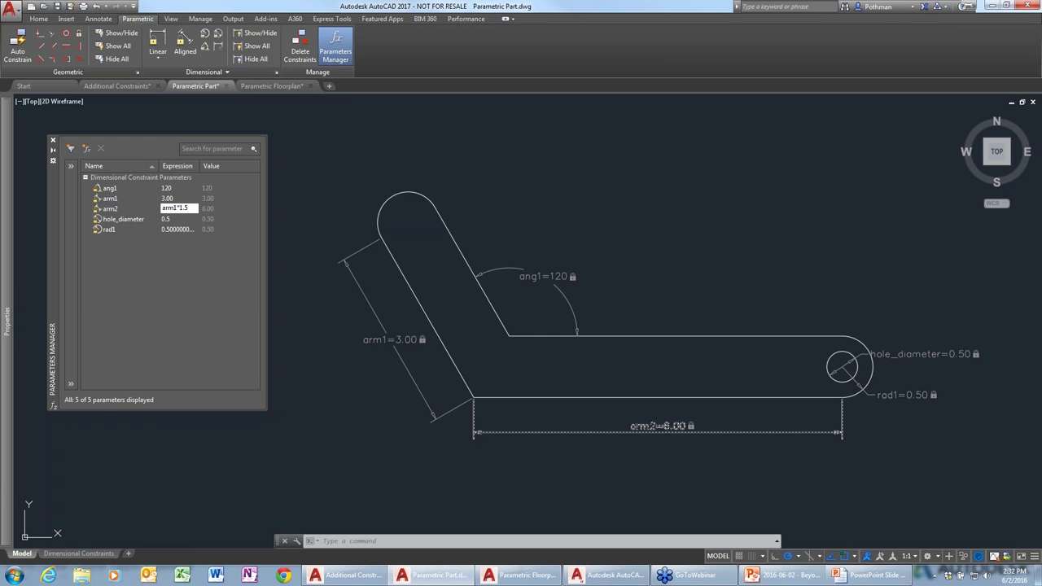
pyautogui.press('Return')
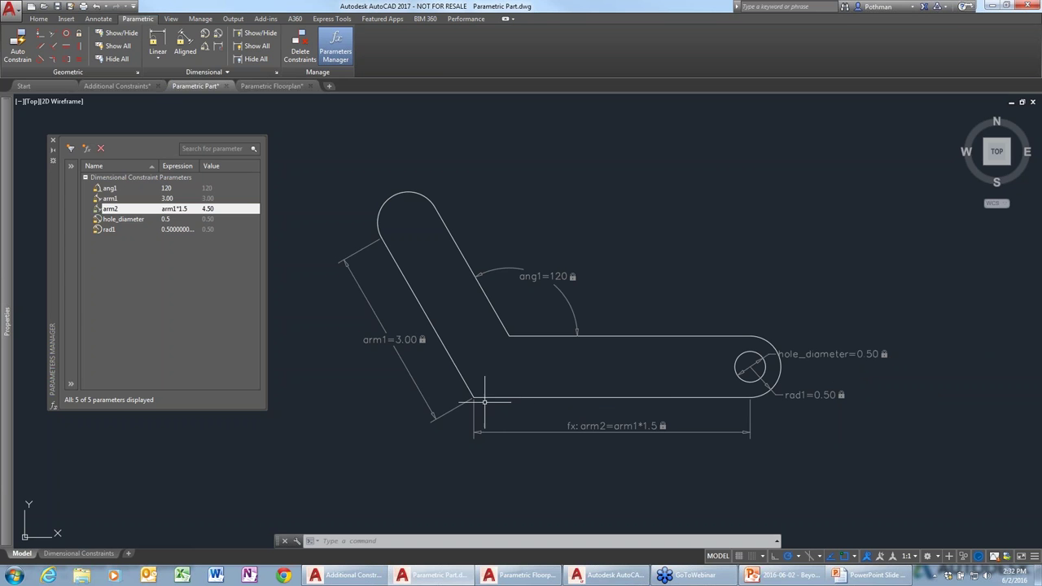
pyautogui.doubleClick(174, 198)
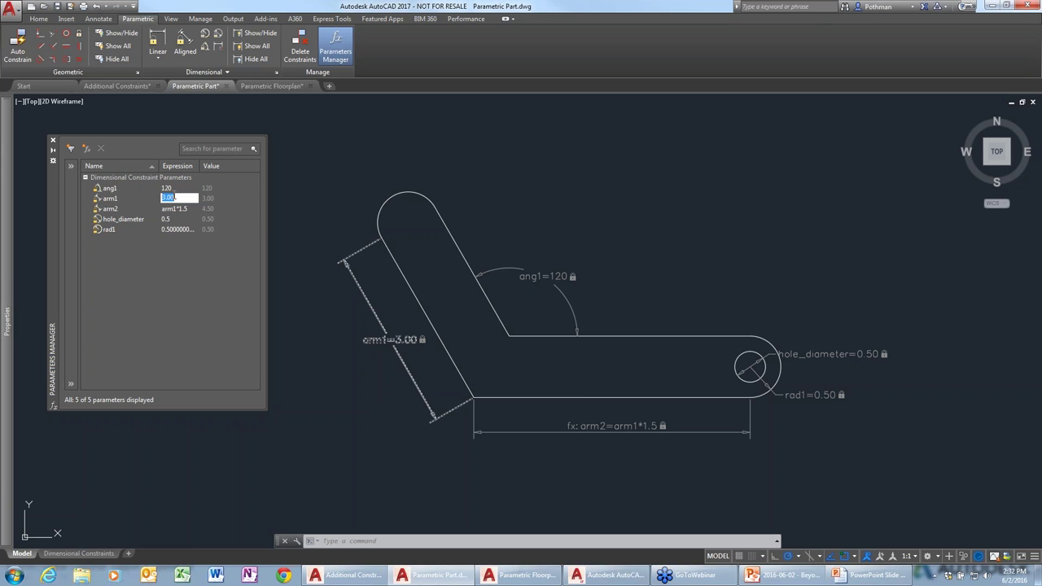
pyautogui.write('4')
pyautogui.press('Return')
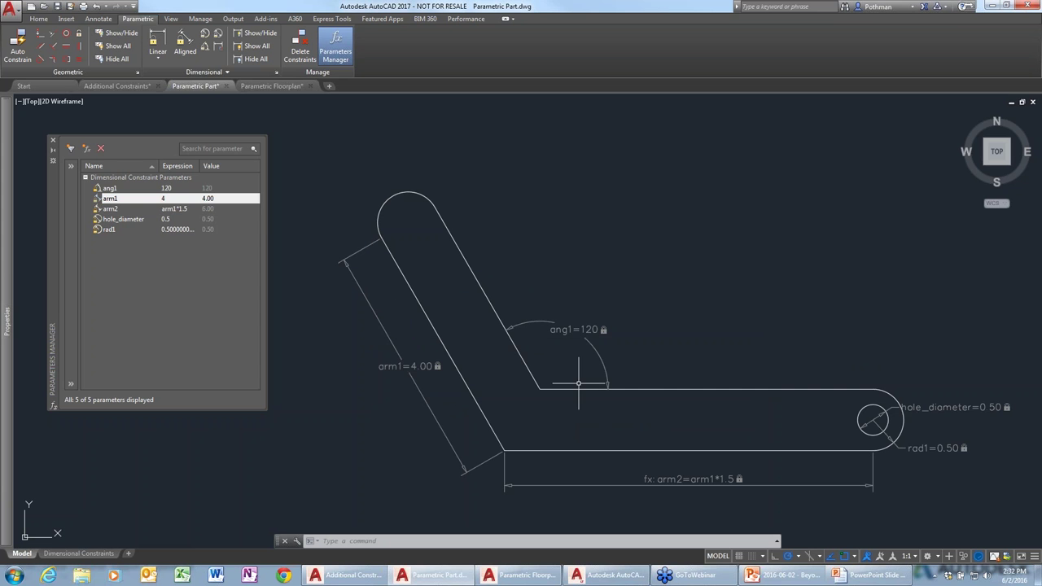
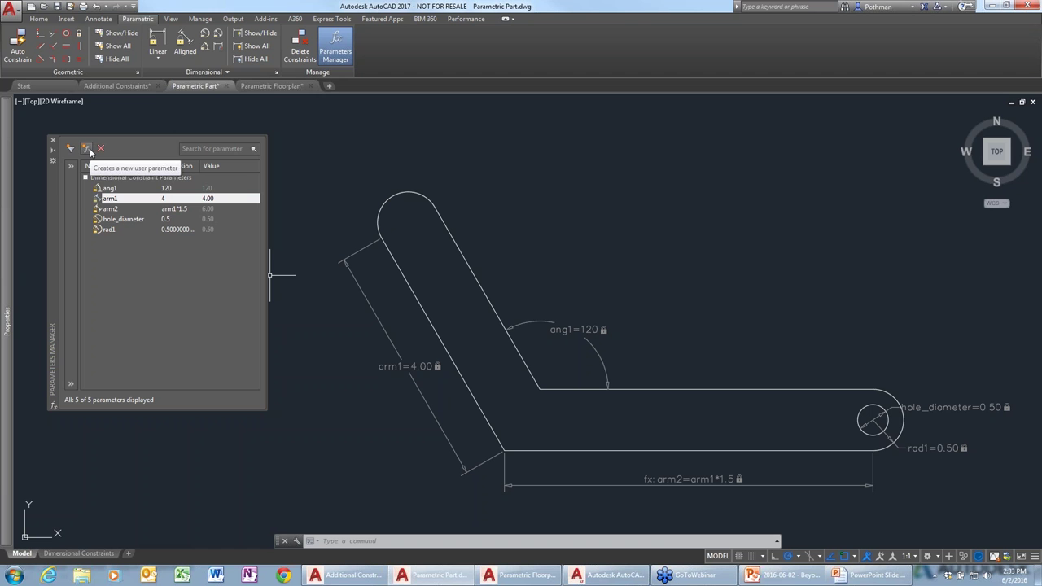
# - Create a user parameter named bolt_diameter with the expression .25
pyautogui.click(87, 149)
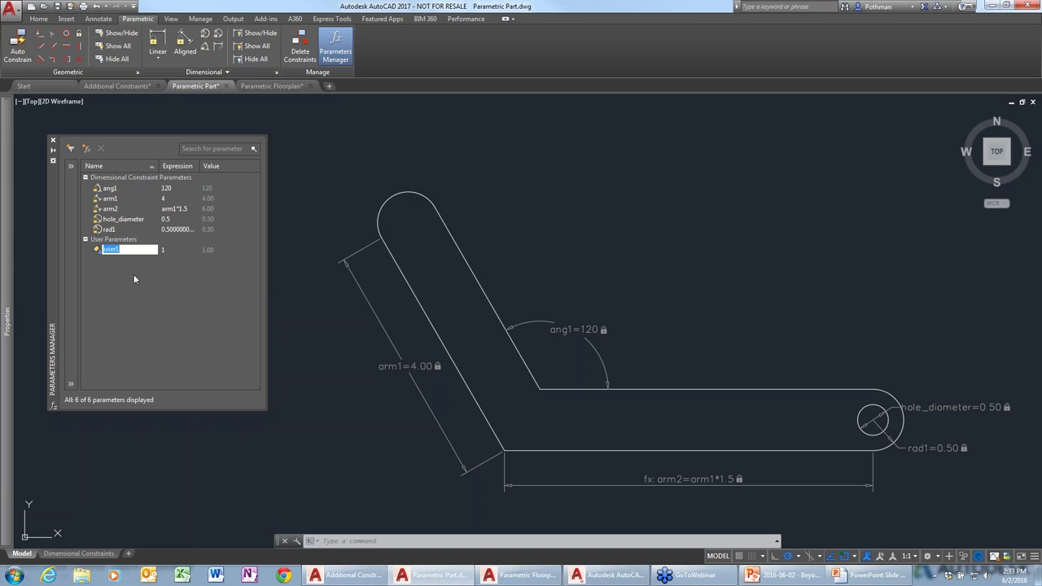
pyautogui.write('Bolt')
pyautogui.press('BackSpace')
pyautogui.press('BackSpace')
pyautogui.press('BackSpace')
pyautogui.write('bolt_diameter')
pyautogui.press('Return')
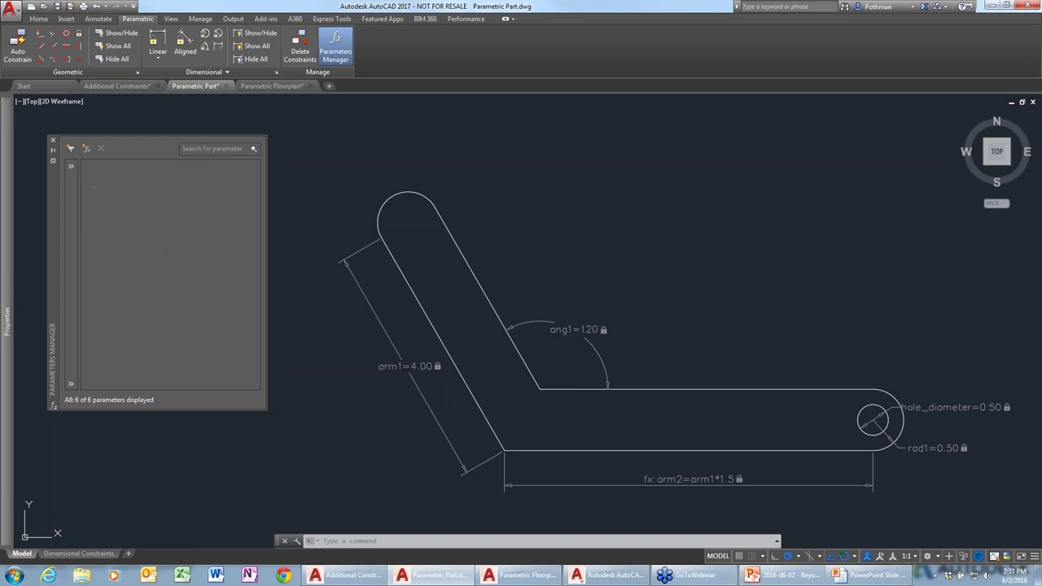
pyautogui.click(169, 252)
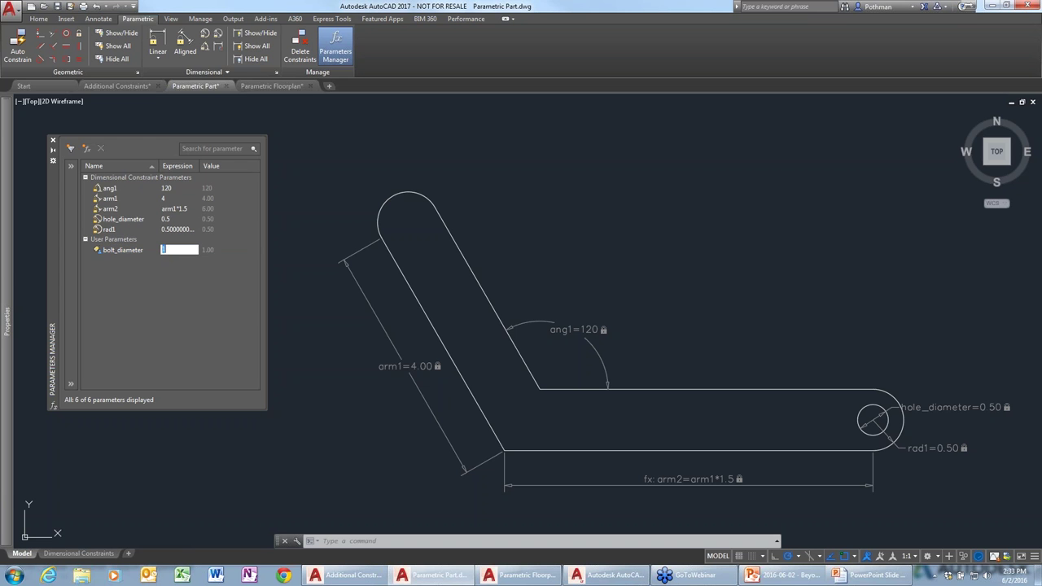
pyautogui.write('.25')
pyautogui.press('Return')
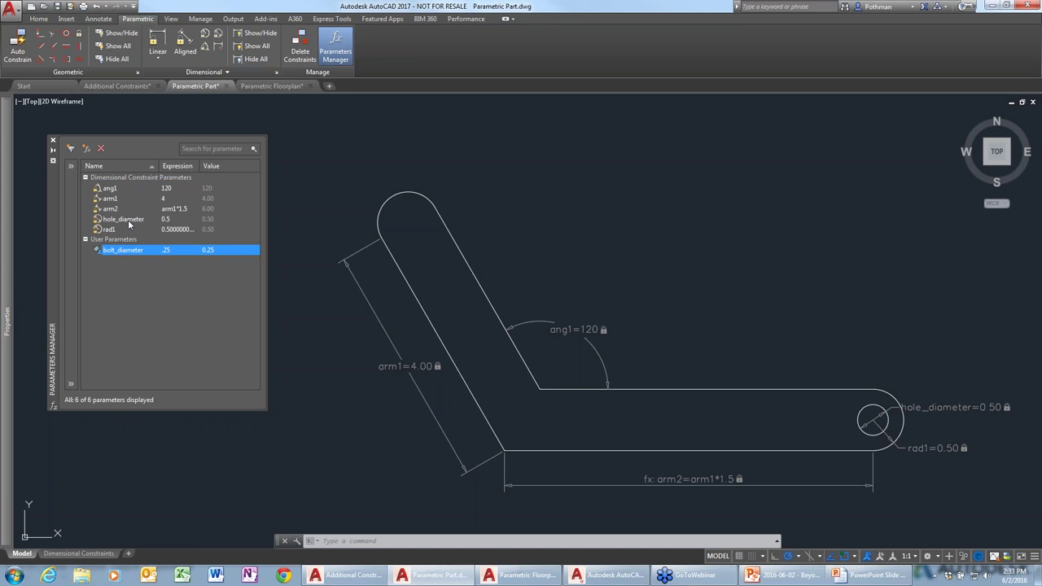
# - Set the hole_diameter parameter's expression to bolt_diameter+.25
pyautogui.click(174, 220)
pyautogui.click(175, 220)
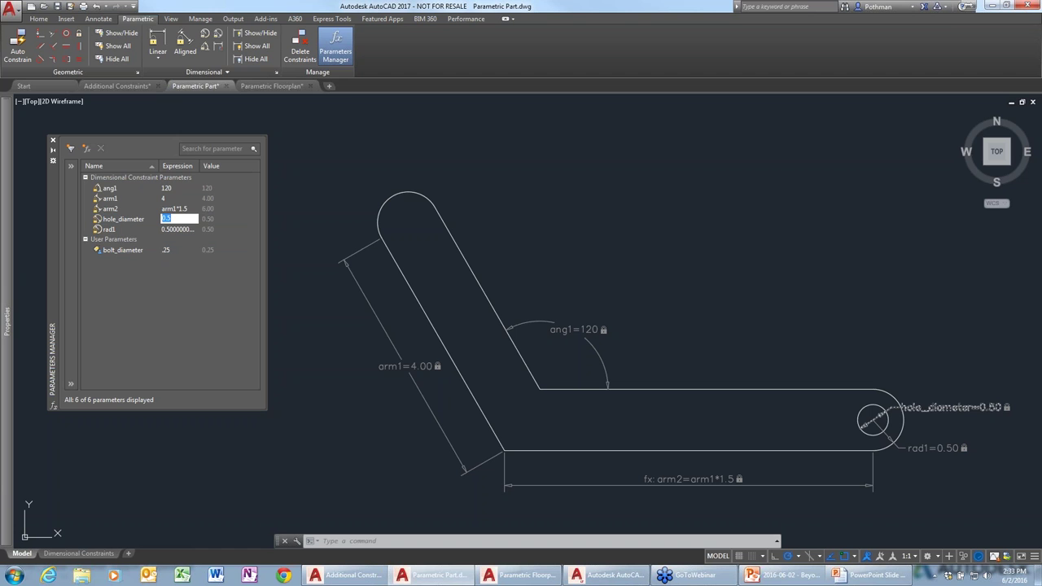
pyautogui.write('bolt_')
pyautogui.write('diamet')
pyautogui.write('e')
pyautogui.write('r+')
pyautogui.write('.25')
pyautogui.press('Return')
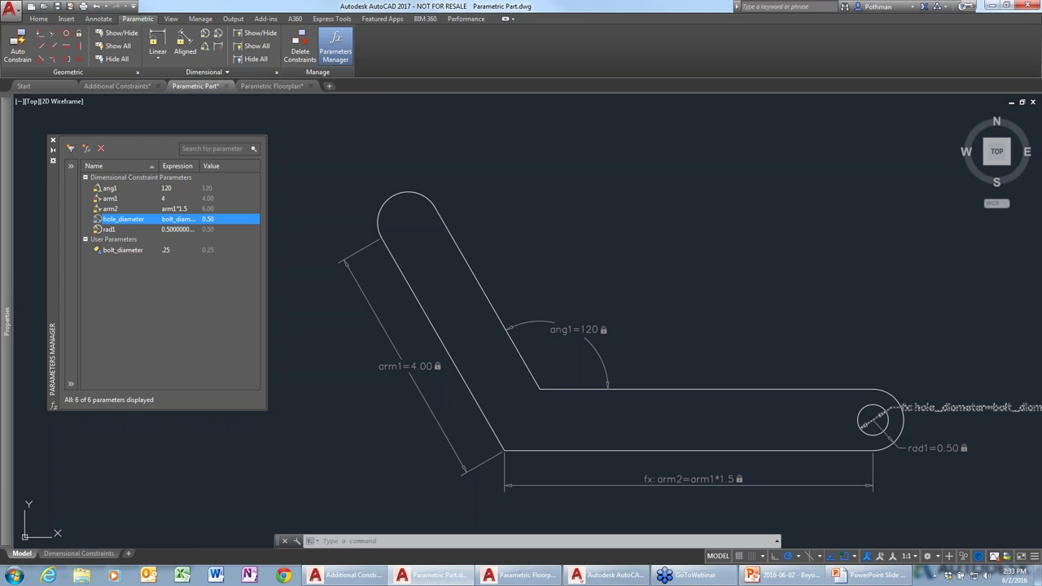
# - Change the bolt_diameter user parameter to .4 to drive the hole's size
pyautogui.doubleClick(174, 250)
pyautogui.write('.4')
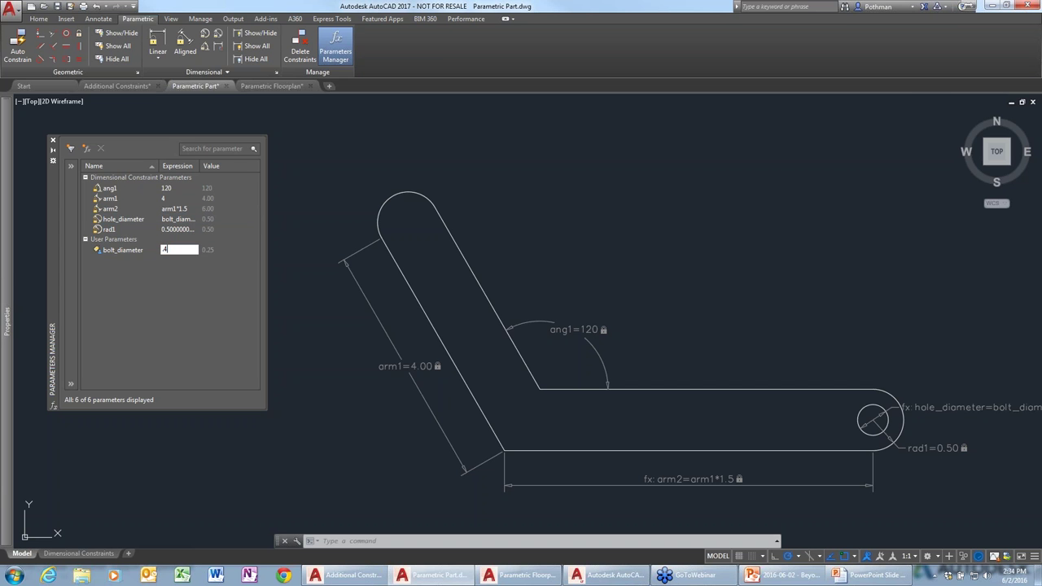
pyautogui.press('Return')
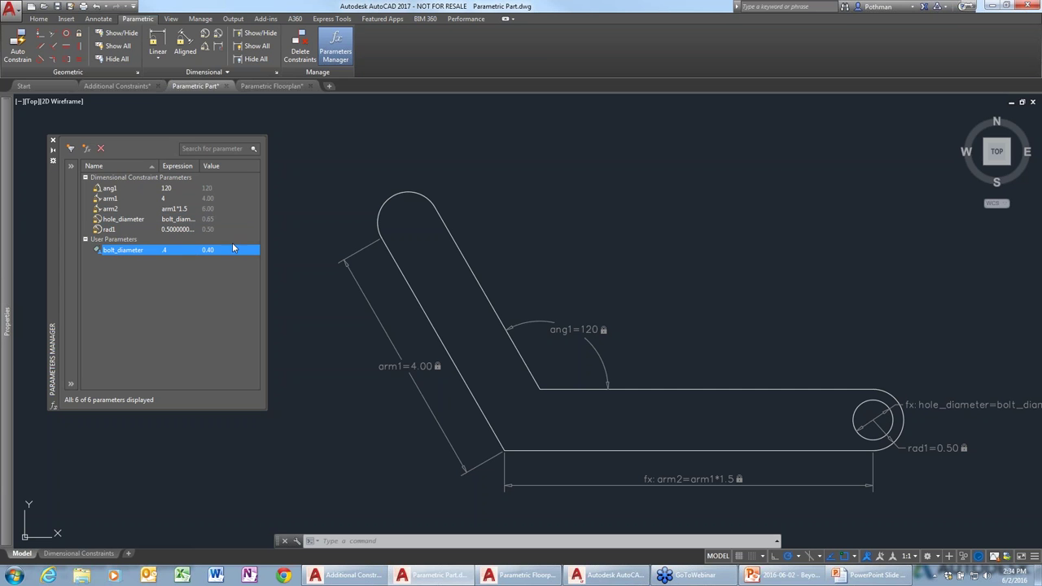
# - Leave the hole_diameter expression unedited, and undo the last bolt_diameter change and the hole_diameter formula
pyautogui.doubleClick(188, 221)
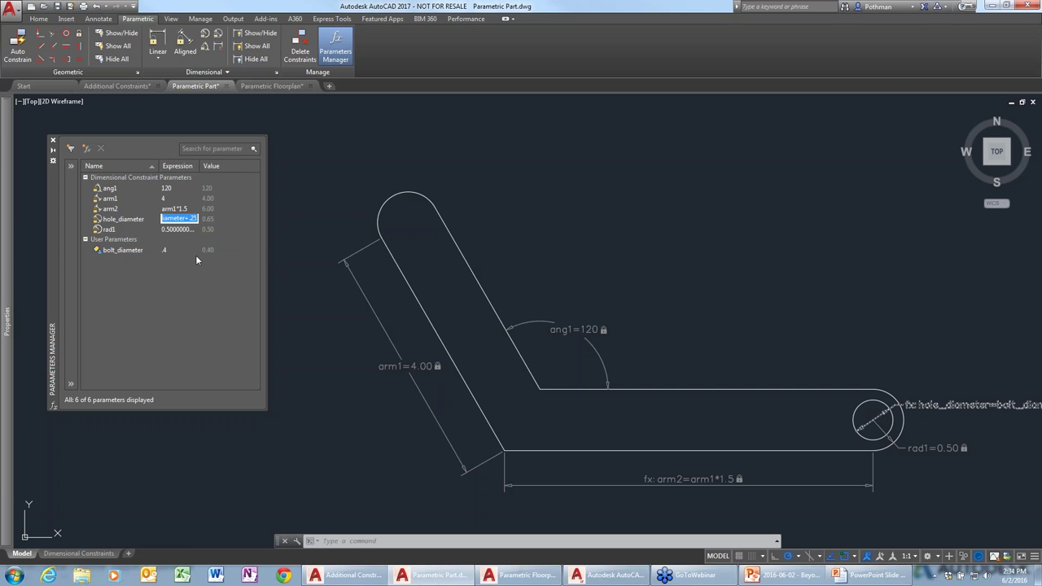
pyautogui.click(338, 313)
pyautogui.click(337, 317)
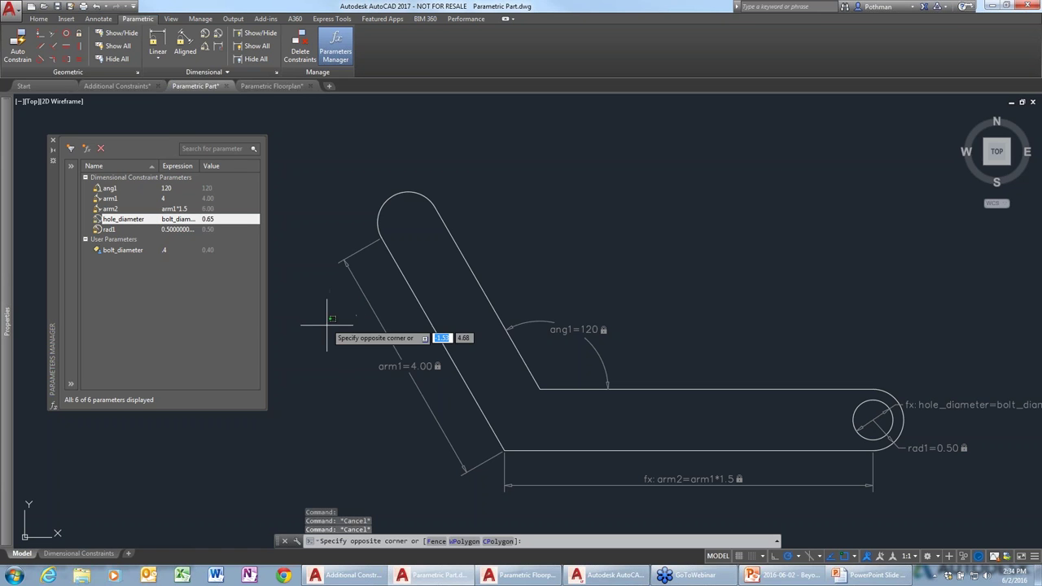
pyautogui.hotkey('ctrl', 'z')
pyautogui.hotkey('ctrl', 'z')
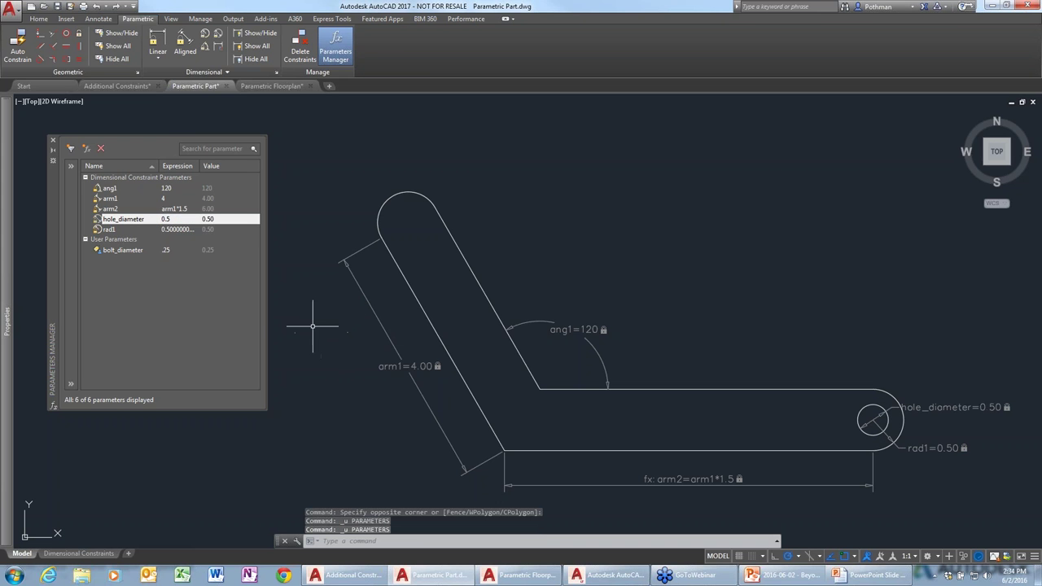
# - Set the rounded end's radius parameter rad1 to the expression bolt_diameter+.25
pyautogui.doubleClick(187, 231)
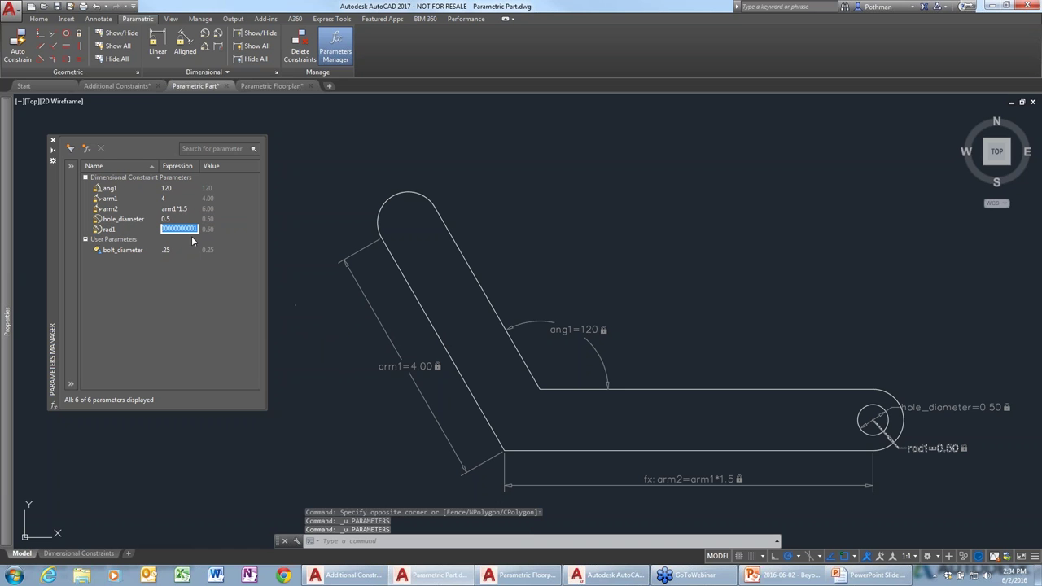
pyautogui.write('bolt')
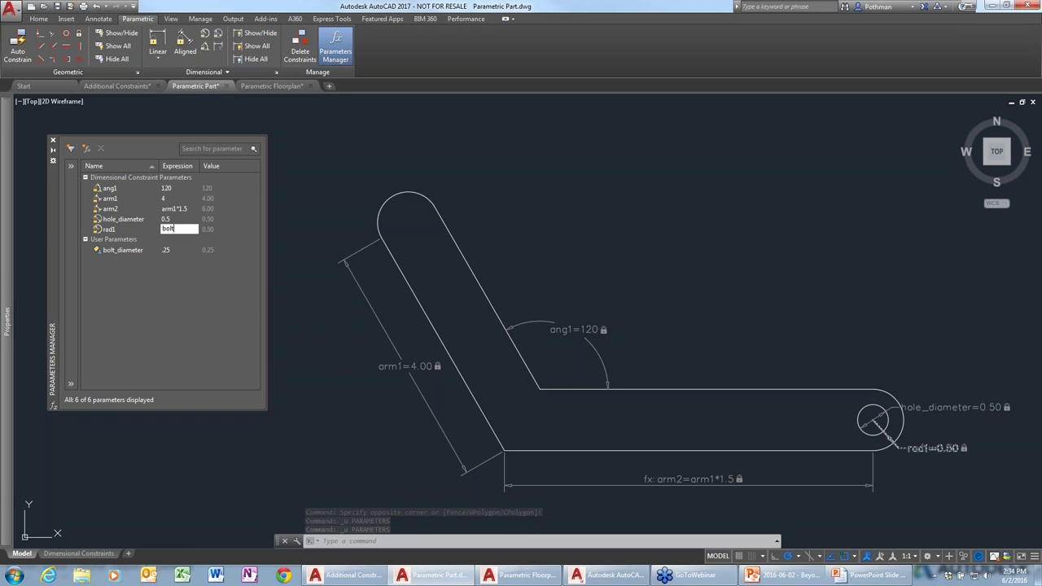
pyautogui.write('_di')
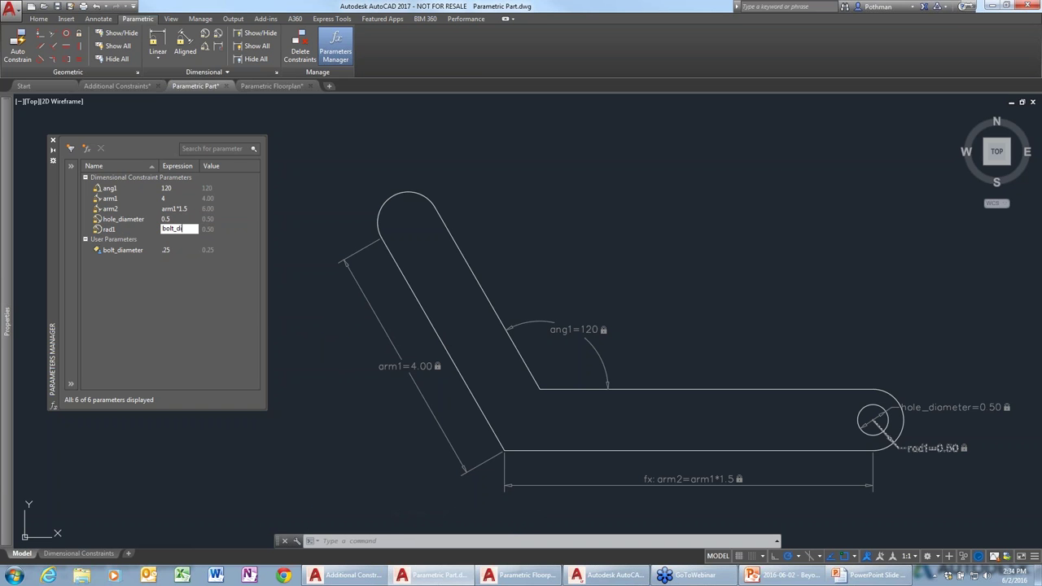
pyautogui.write('ameter*.25')
pyautogui.press('Return')
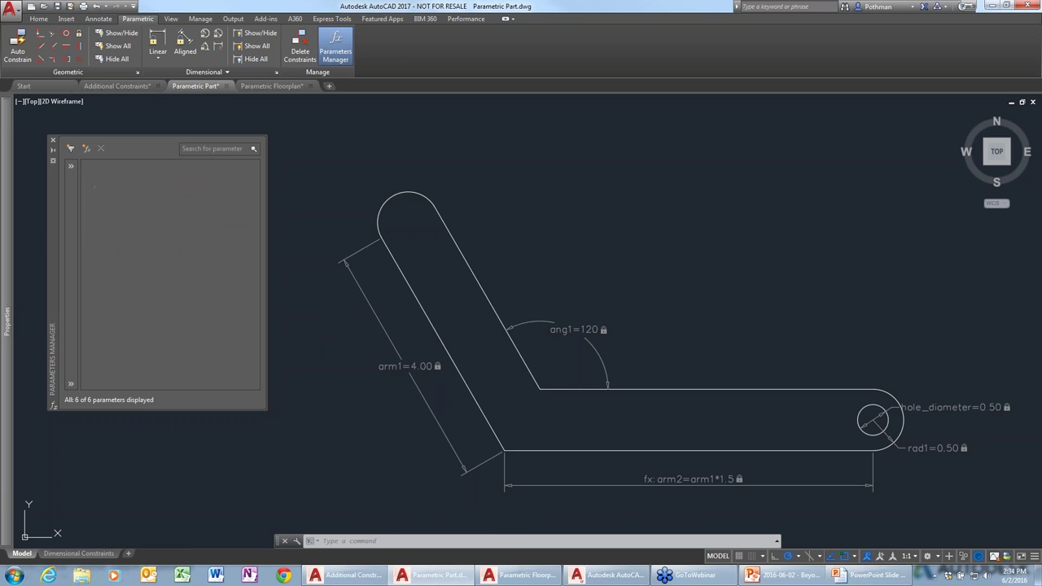
# - Set the bolt_diameter user parameter to .4 to resize the rounded ends
pyautogui.doubleClick(167, 250)
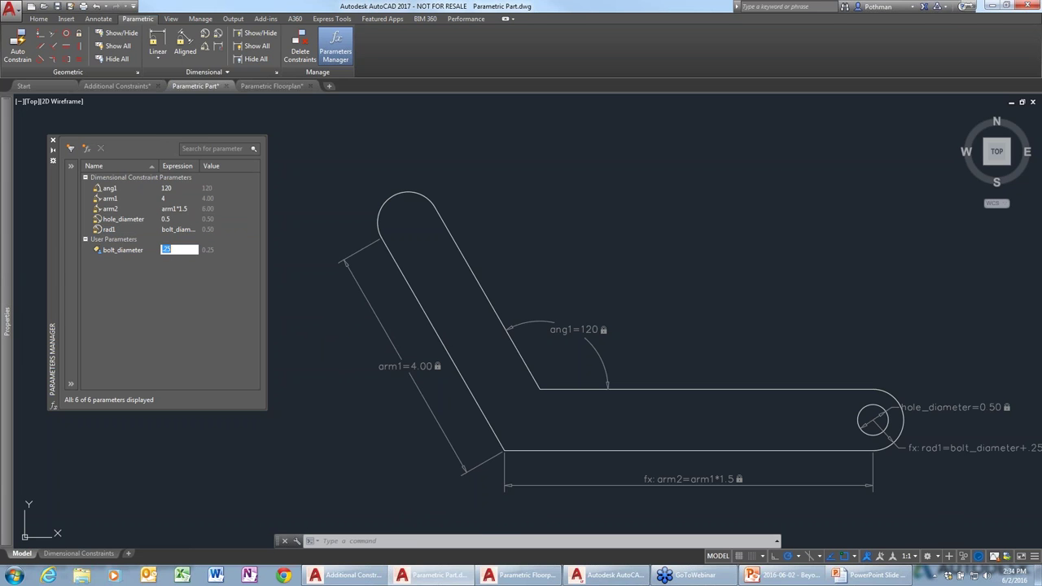
pyautogui.write('.4')
pyautogui.press('Return')
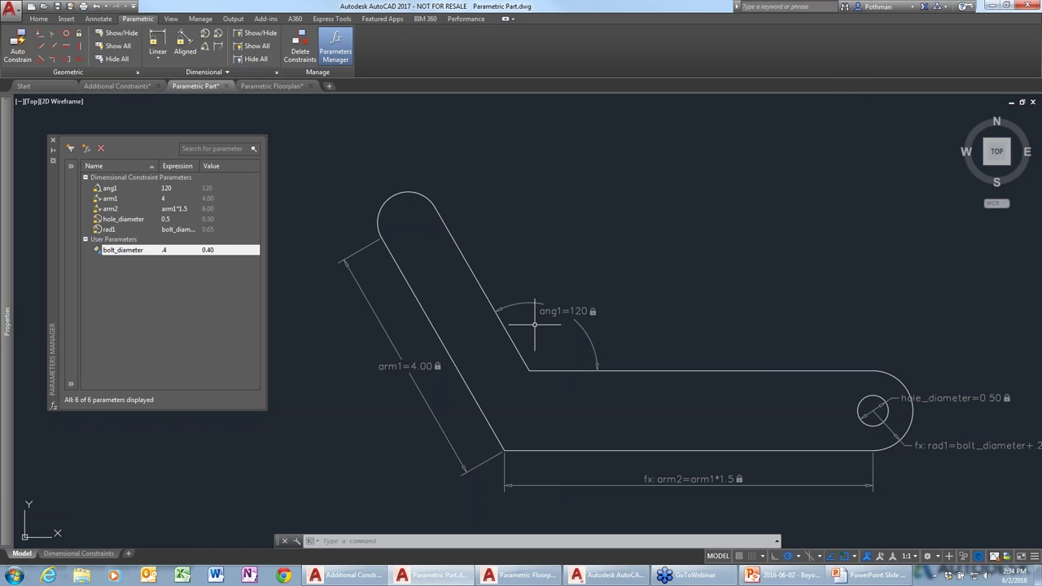
# - Set the angle parameter ang1 between the two arms to 140
pyautogui.doubleClick(181, 188)
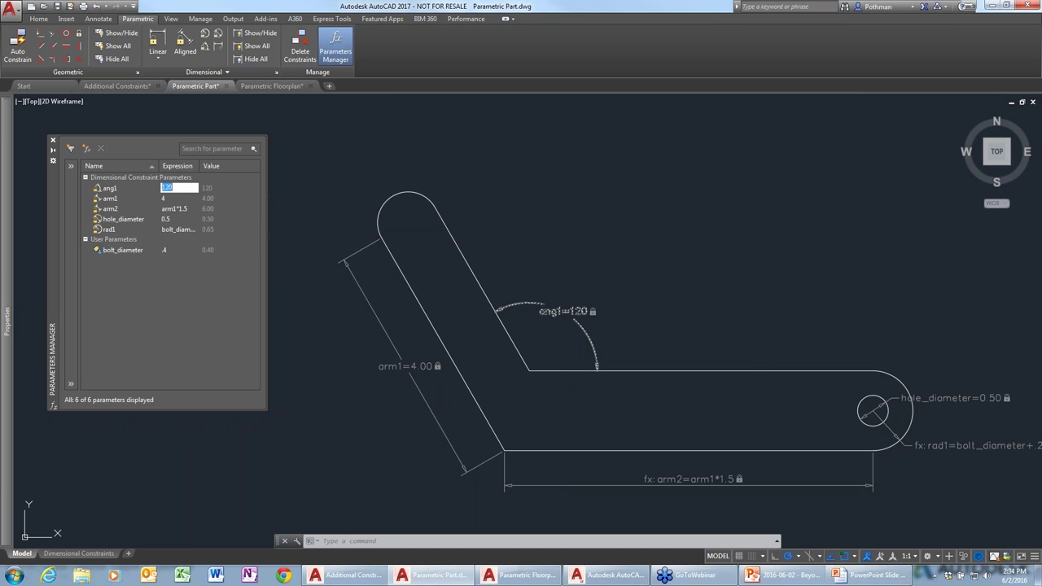
pyautogui.write('140')
pyautogui.press('Return')
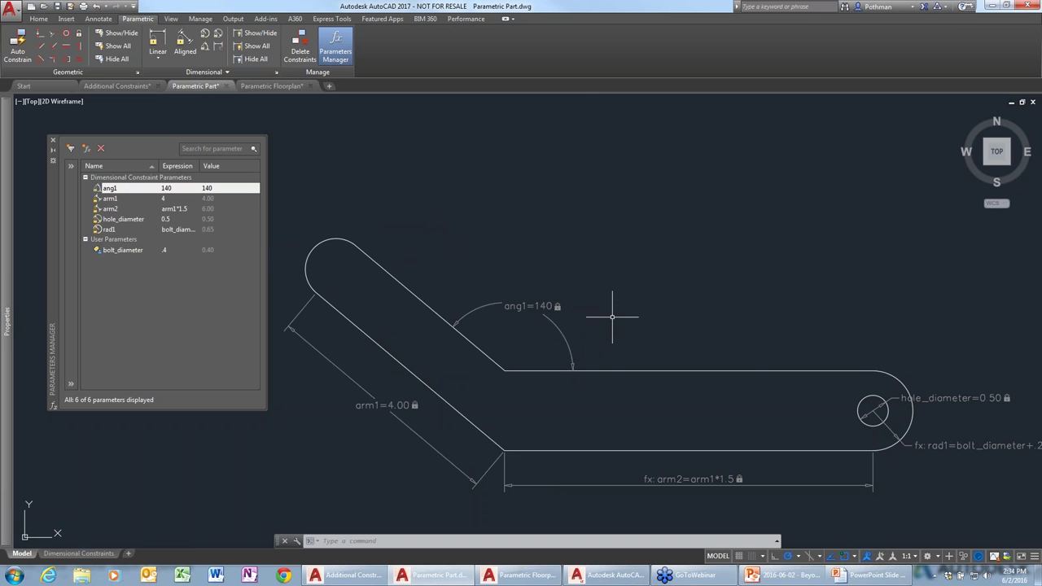
pyautogui.press('Escape')
pyautogui.moveTo(584, 430); pyautogui.dragTo(571, 372, button='middle')
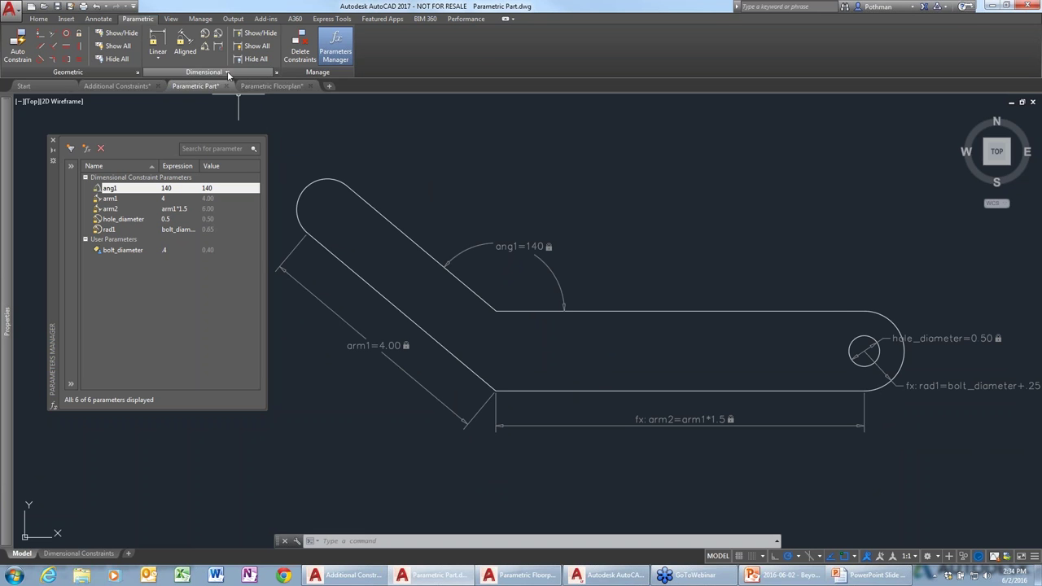
# - Open the dimensional constraint settings and cancel them, and hide all dimensional constraints before showing them all again
pyautogui.click(277, 72)
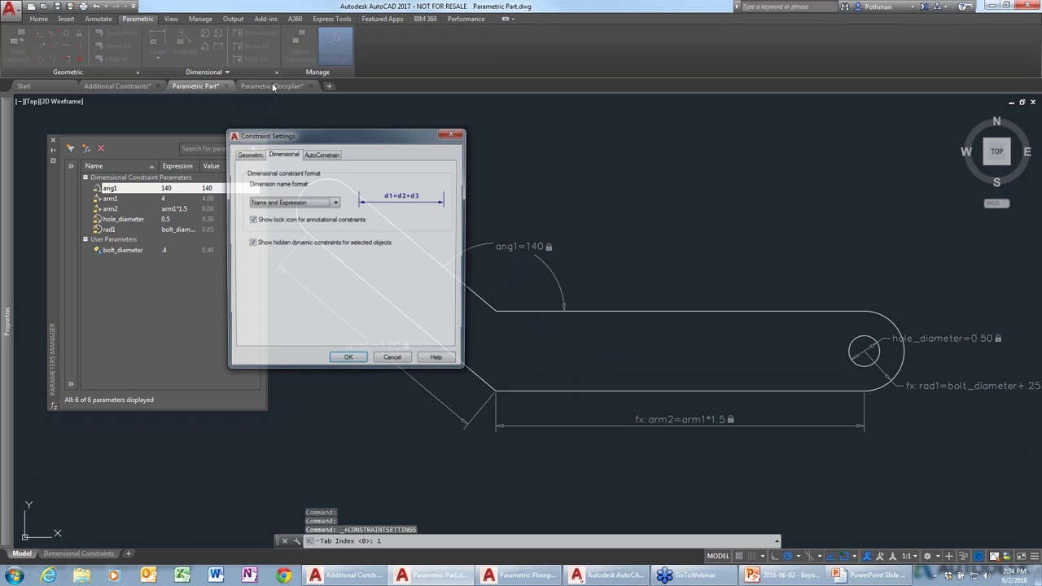
pyautogui.click(393, 362)
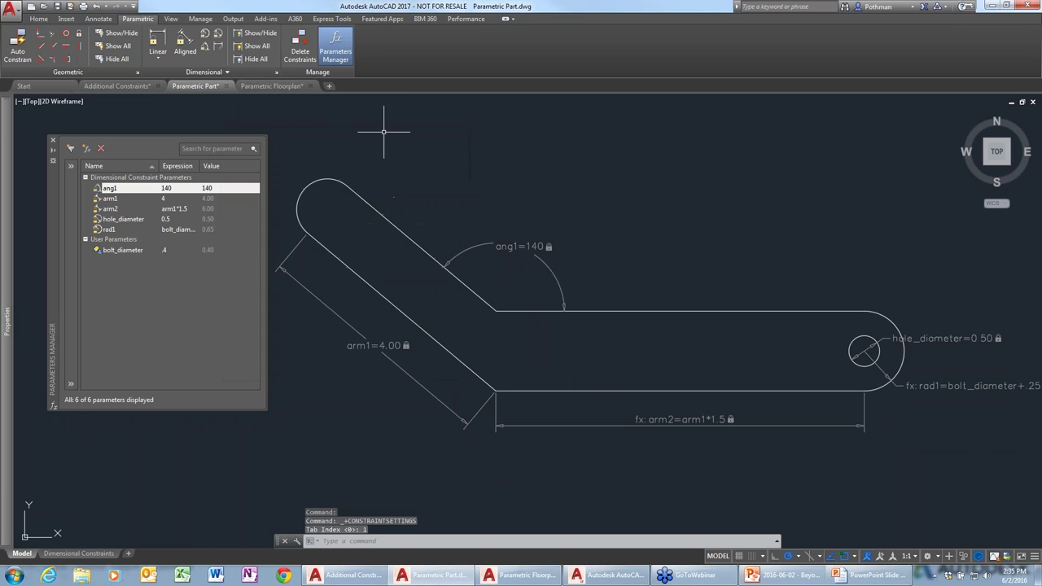
pyautogui.click(253, 59)
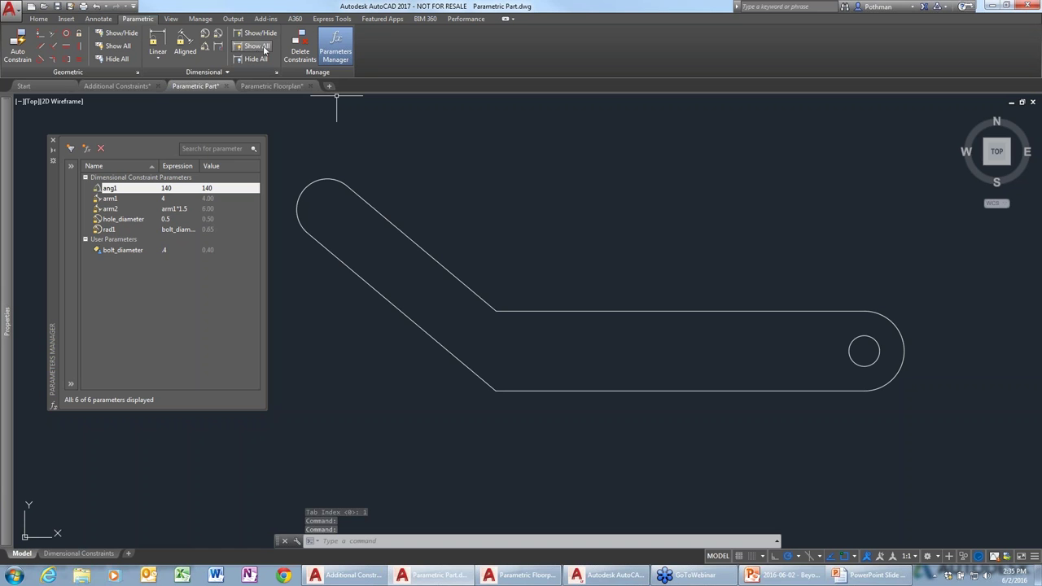
pyautogui.click(254, 45)
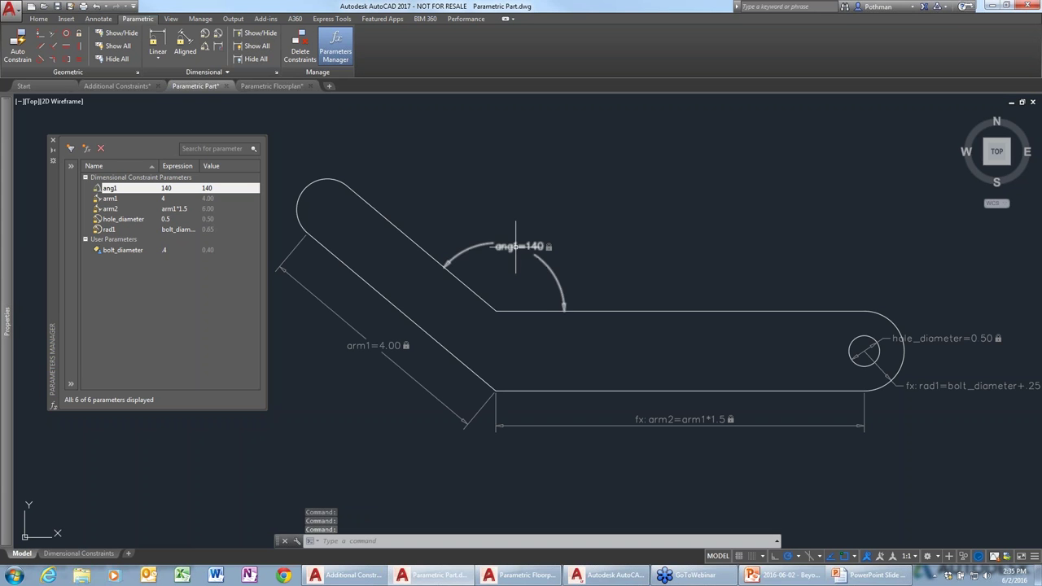
pyautogui.click(515, 246)
pyautogui.rightClick(515, 245)
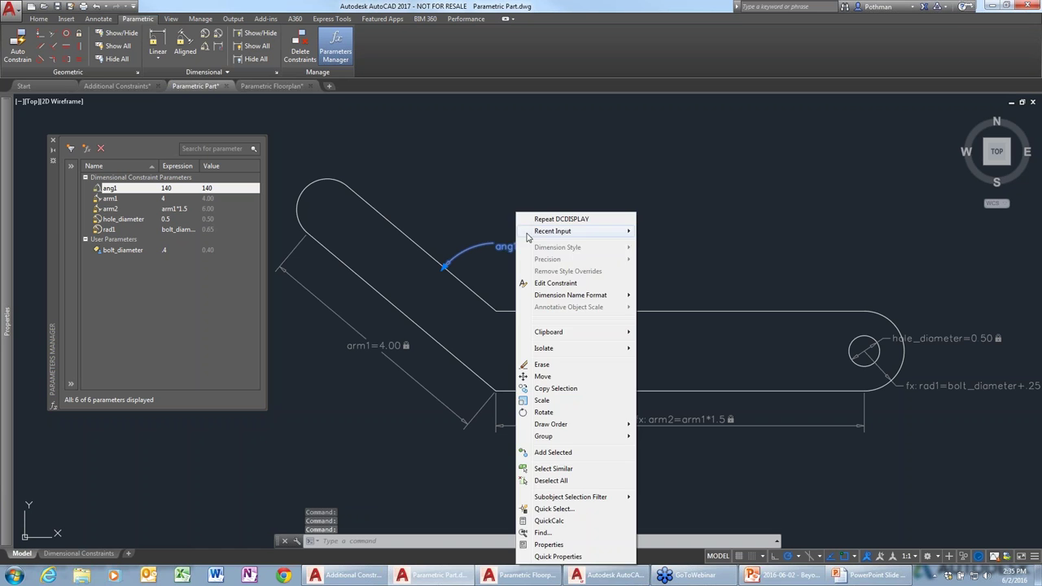
pyautogui.click(555, 283)
pyautogui.click(493, 247)
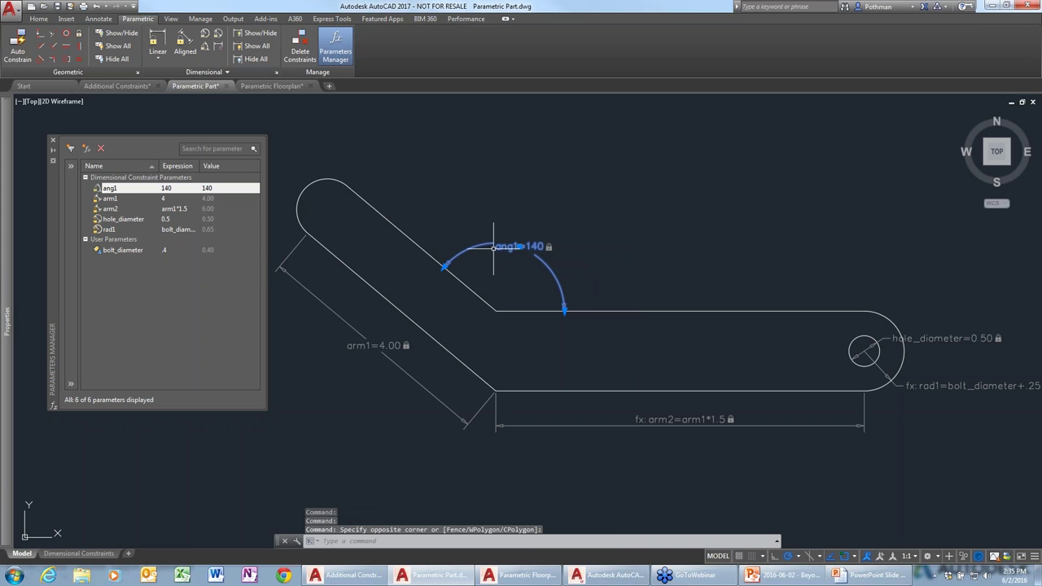
pyautogui.press('Escape')
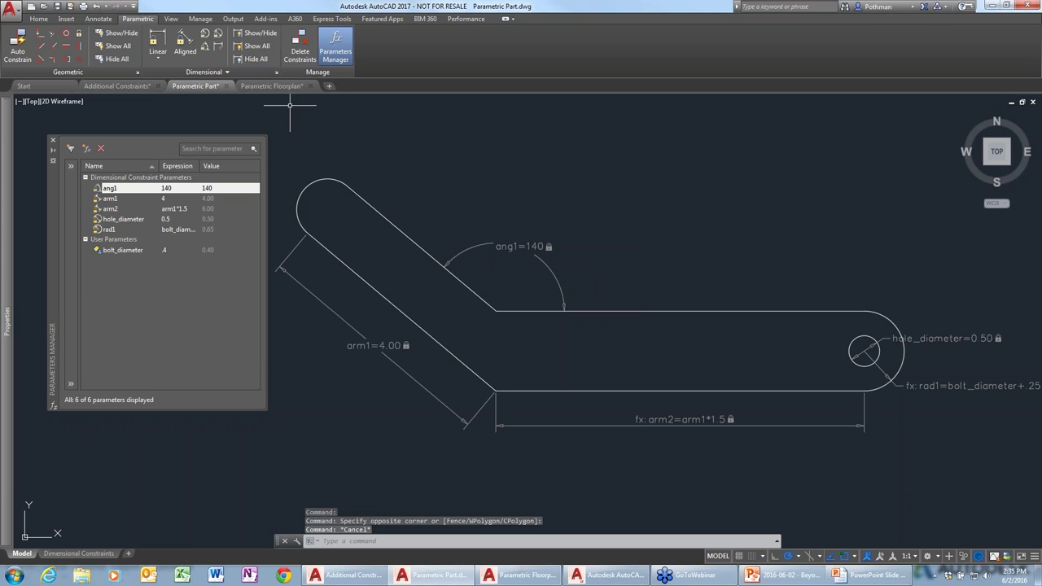
# - Review the dimensional and geometric constraint settings, leaving their options as they are
pyautogui.click(275, 72)
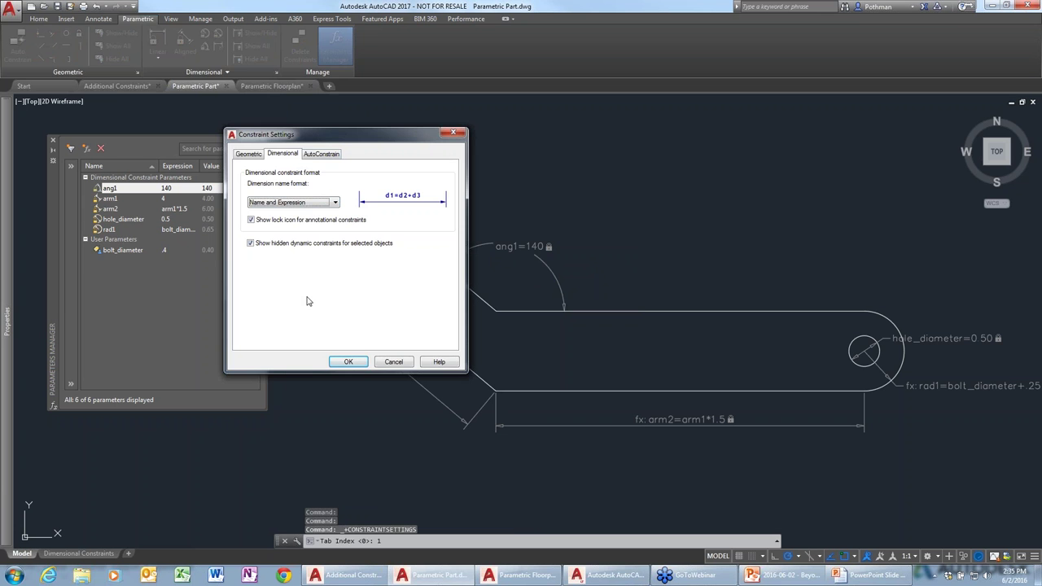
pyautogui.press('Return')
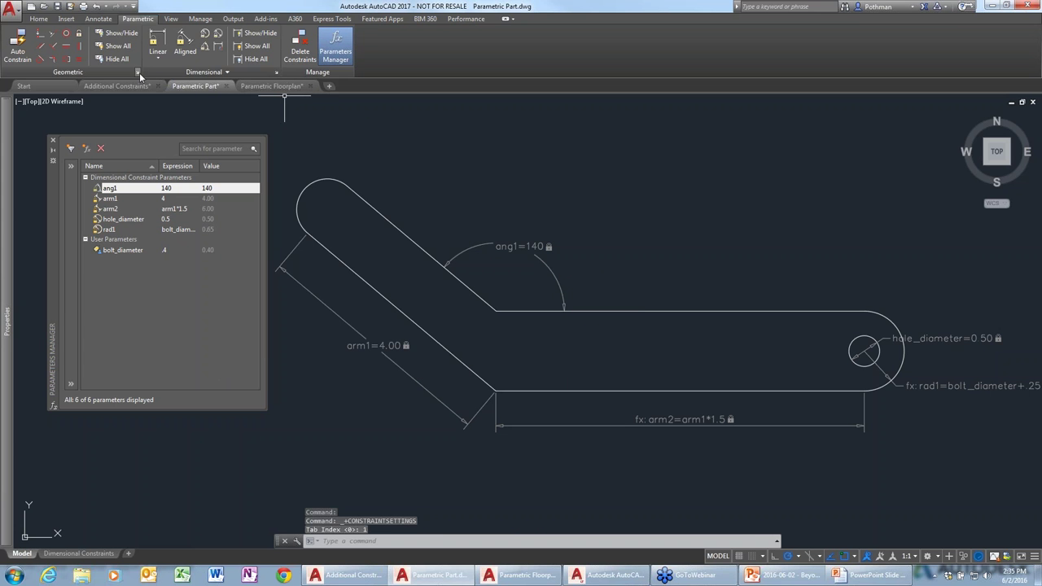
pyautogui.click(139, 72)
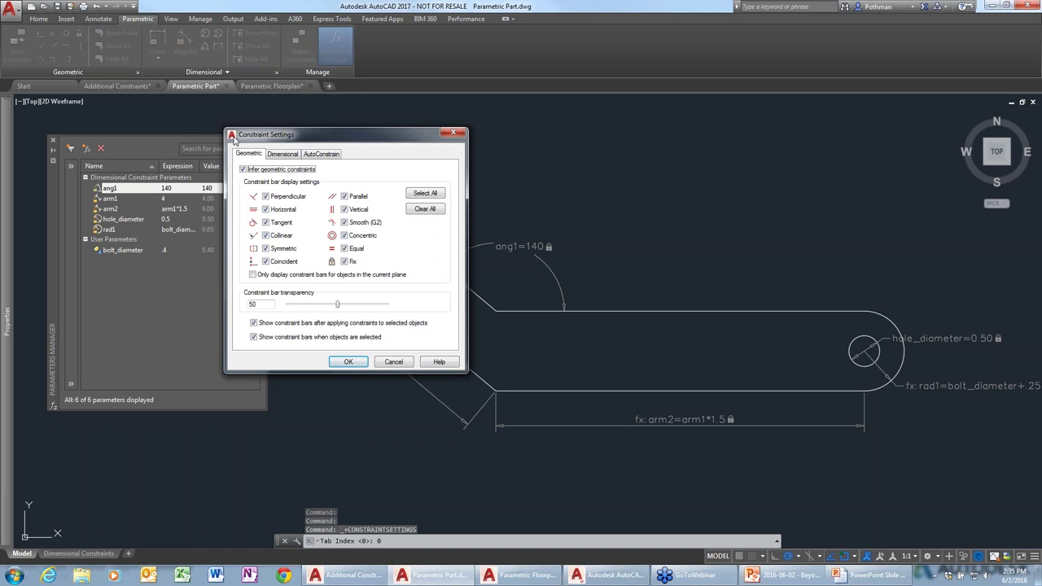
pyautogui.press('Return')
# - Set the dimension name format of the dimensional constraints to Name
pyautogui.click(276, 73)
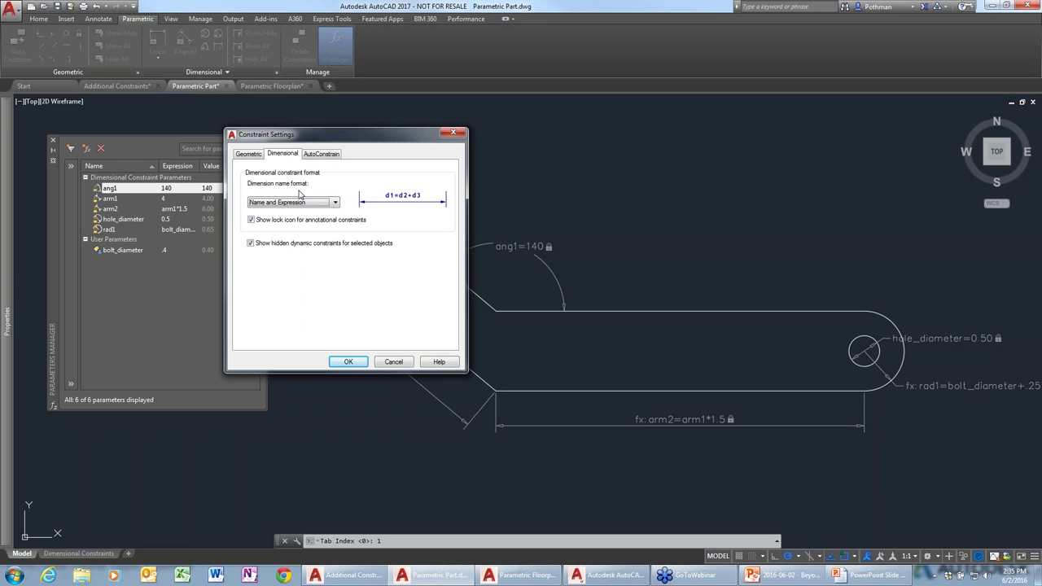
pyautogui.click(335, 201)
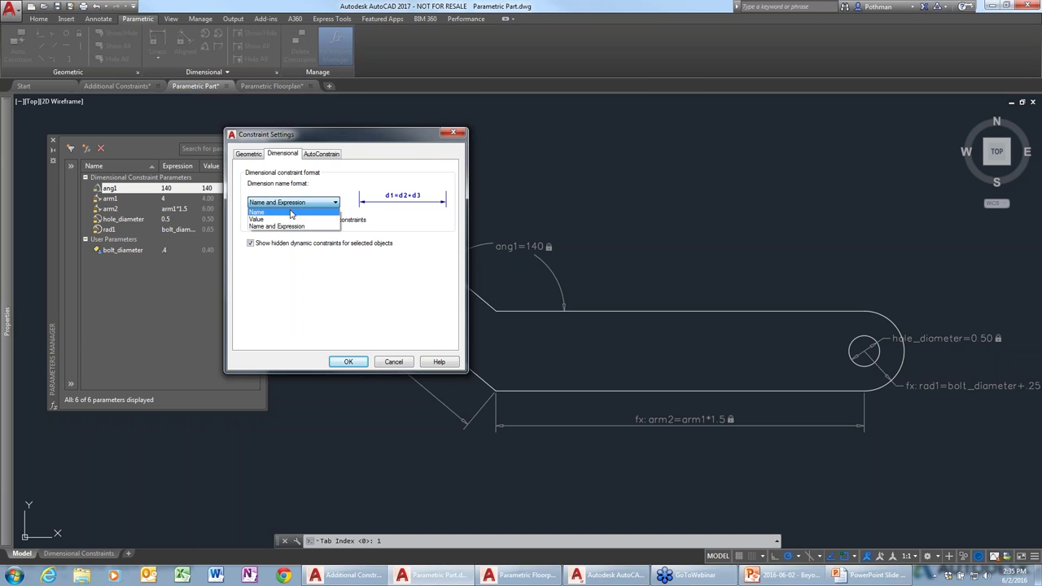
pyautogui.click(299, 211)
pyautogui.click(349, 362)
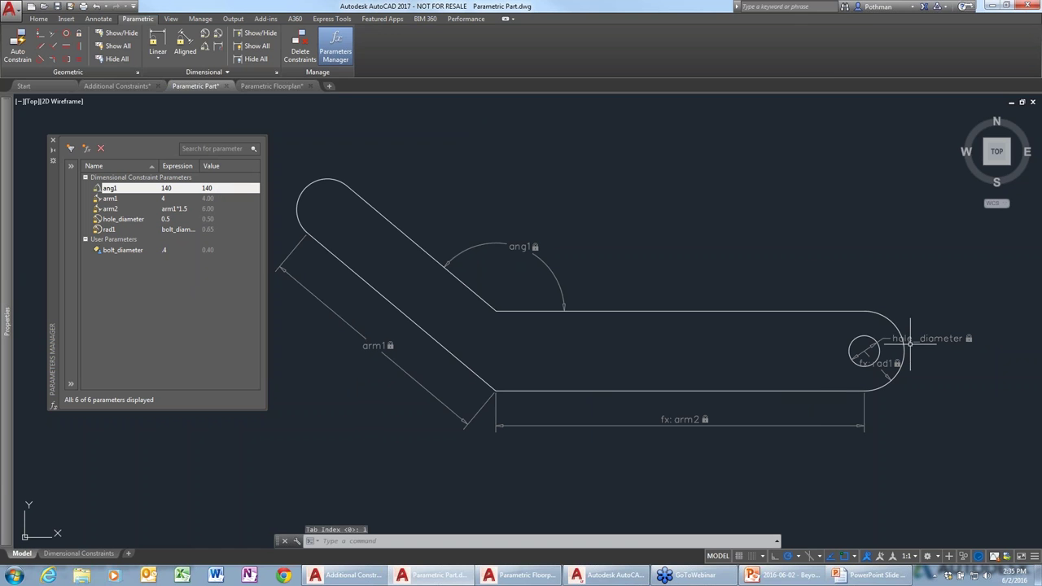
# - Set the dimension name format of the dimensional constraints to Value
pyautogui.click(273, 72)
pyautogui.click(303, 202)
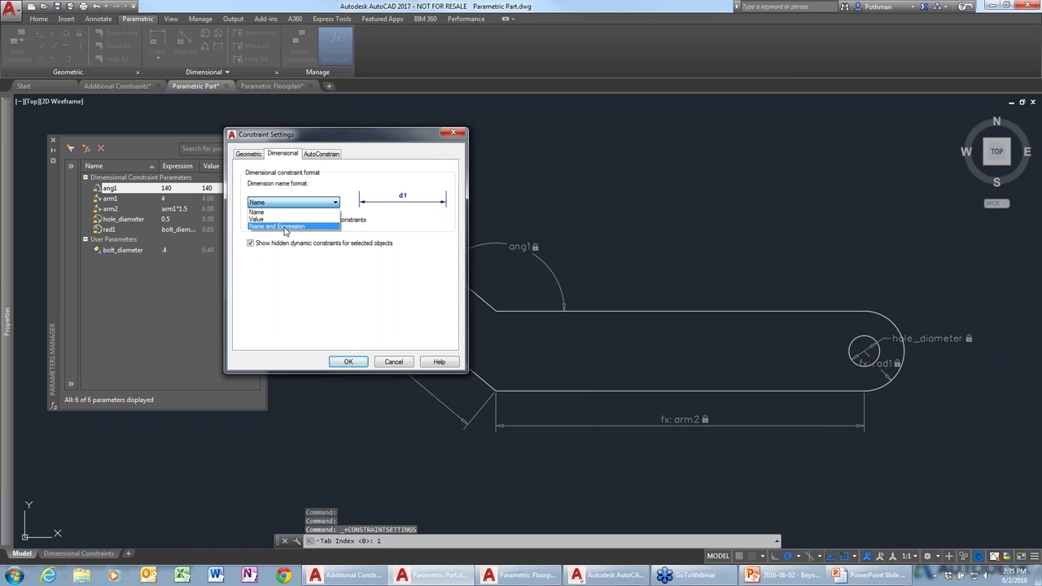
pyautogui.click(285, 223)
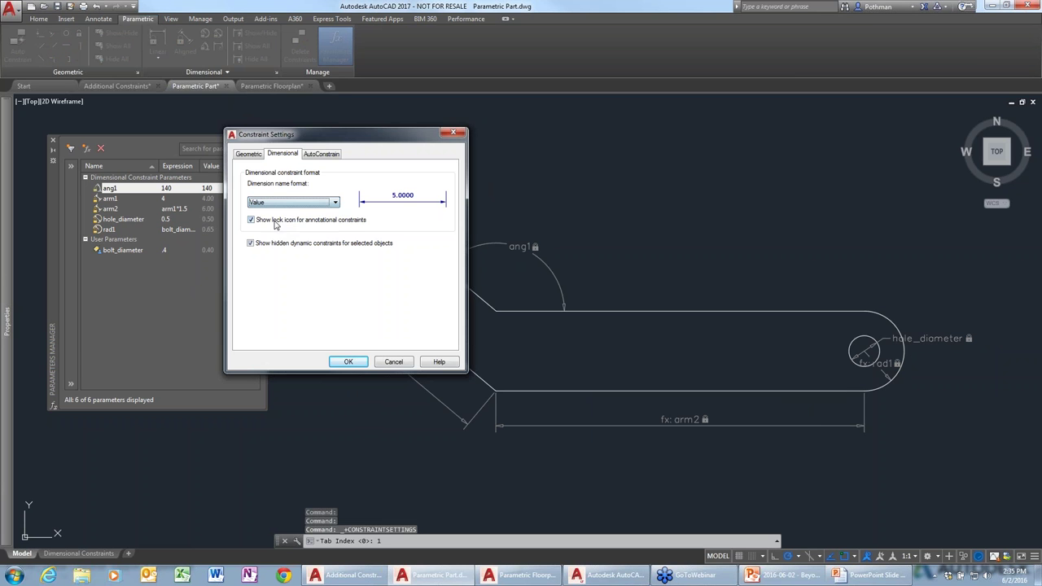
pyautogui.click(352, 357)
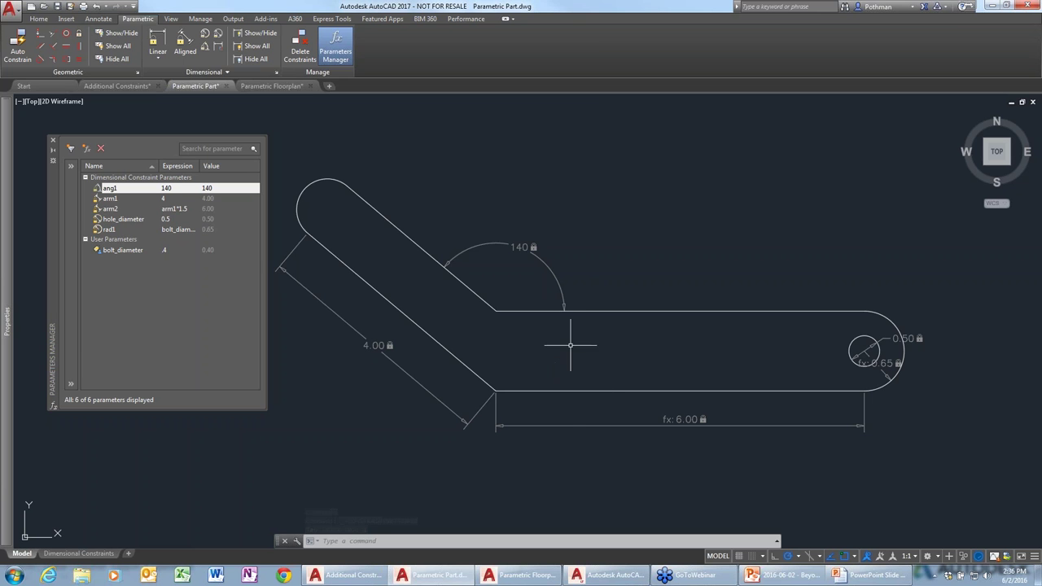
# - Change the constraint form of the horizontal arm's length constraint arm2 to Annotational
pyautogui.click(567, 426)
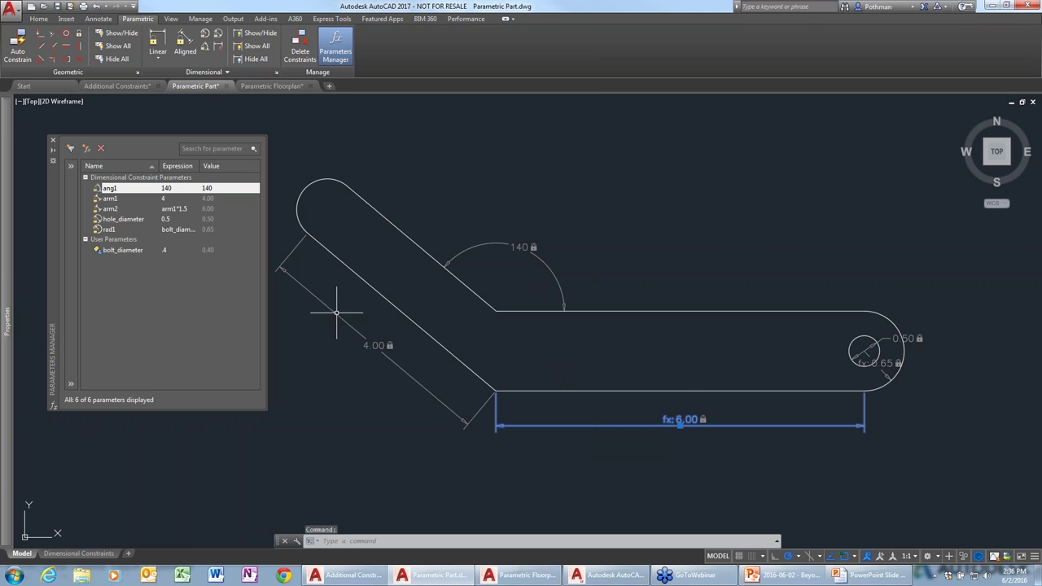
pyautogui.moveTo(10, 310)
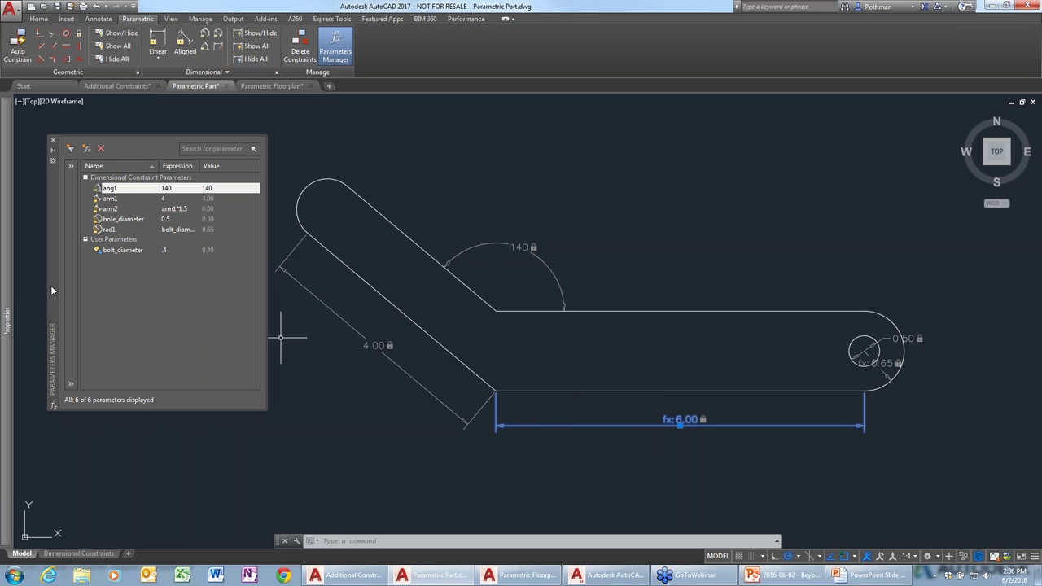
pyautogui.moveTo(7, 289)
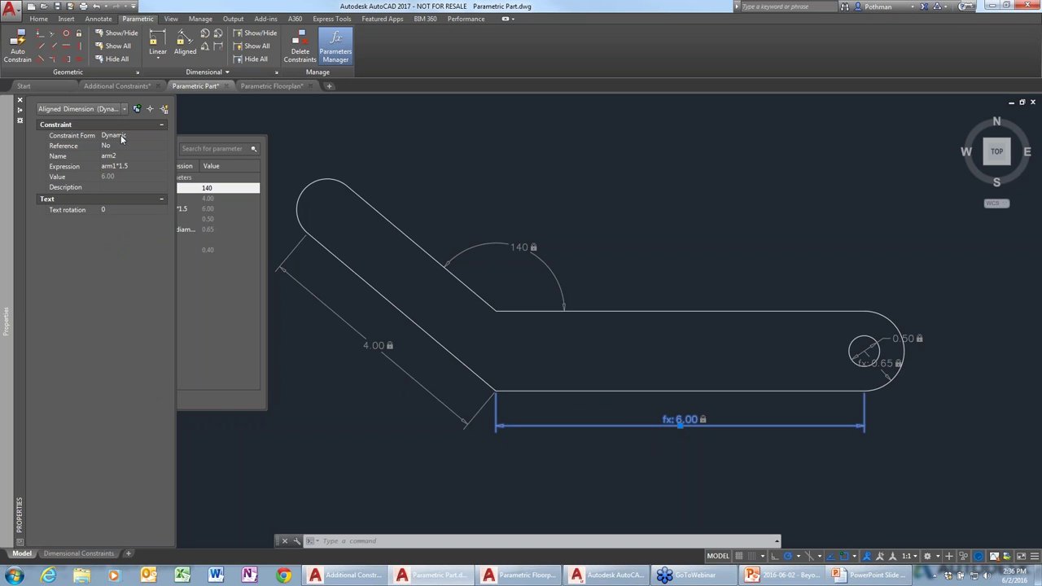
pyautogui.click(146, 139)
pyautogui.click(163, 138)
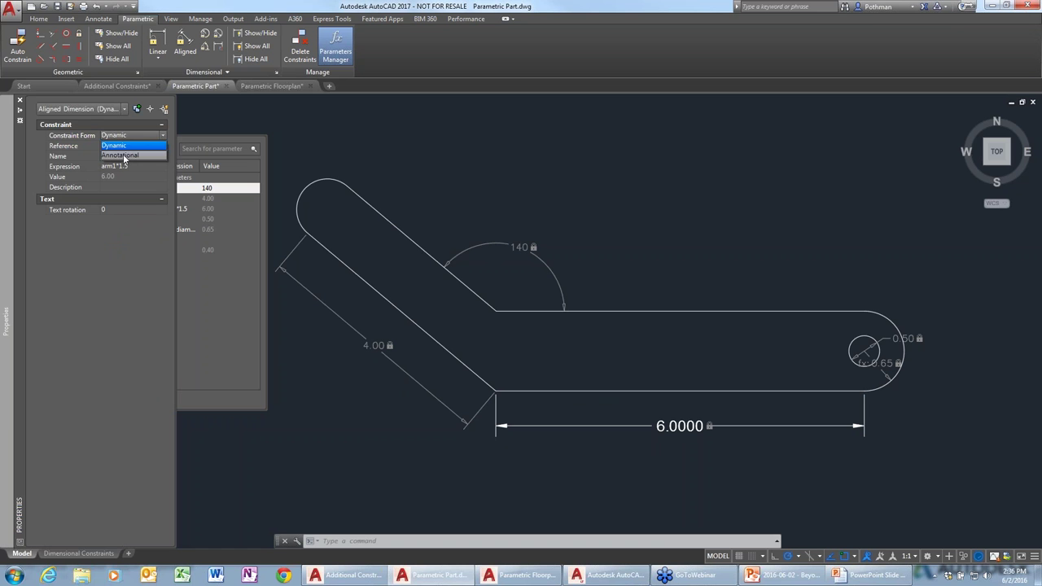
pyautogui.click(124, 157)
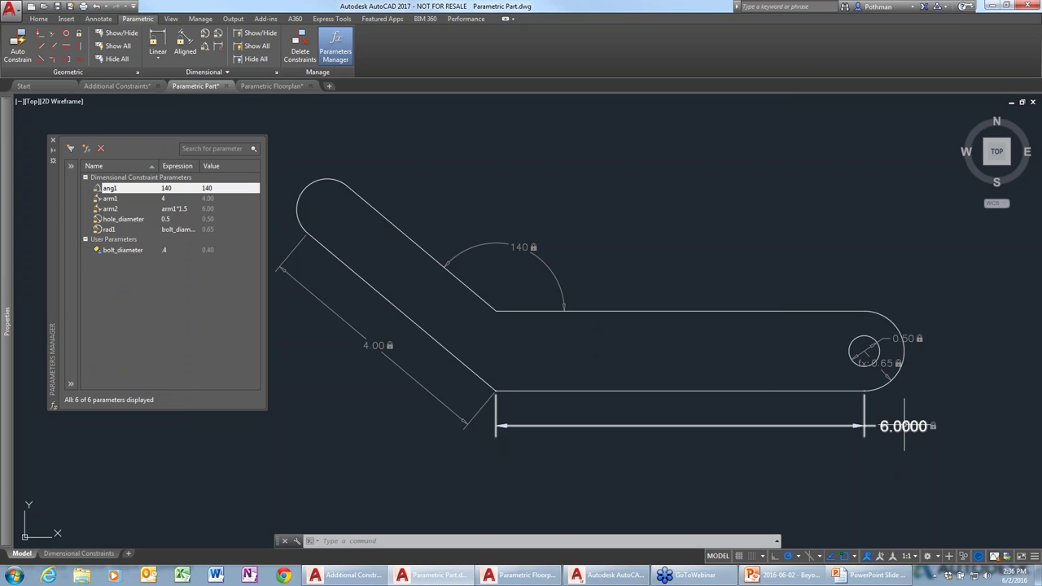
# - Move the text of the horizontal arm's annotational dimension to about the middle of its dimension line, and deselect the dimension
pyautogui.click(904, 425)
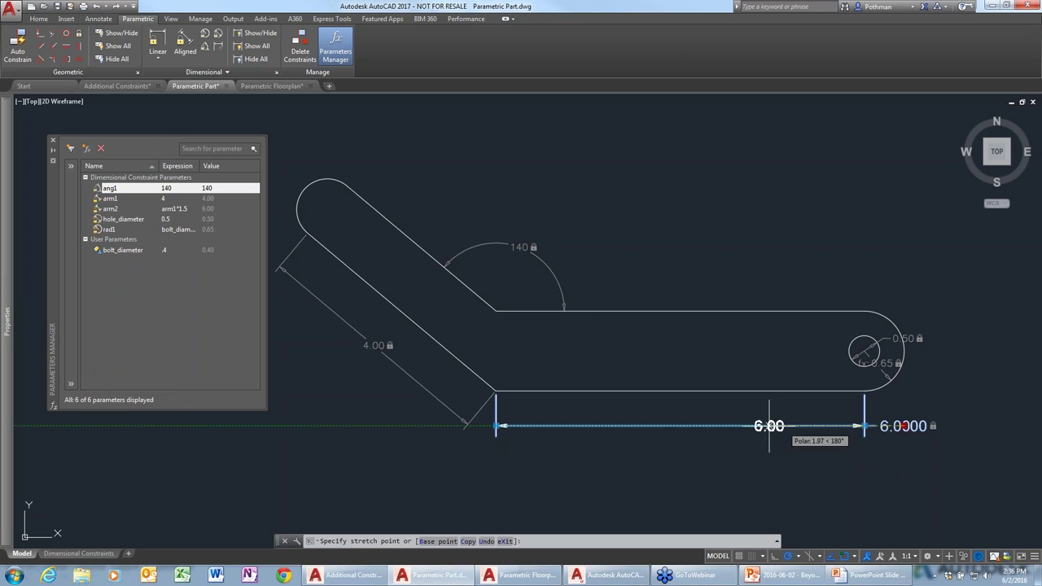
pyautogui.click(674, 425)
pyautogui.press('Escape')
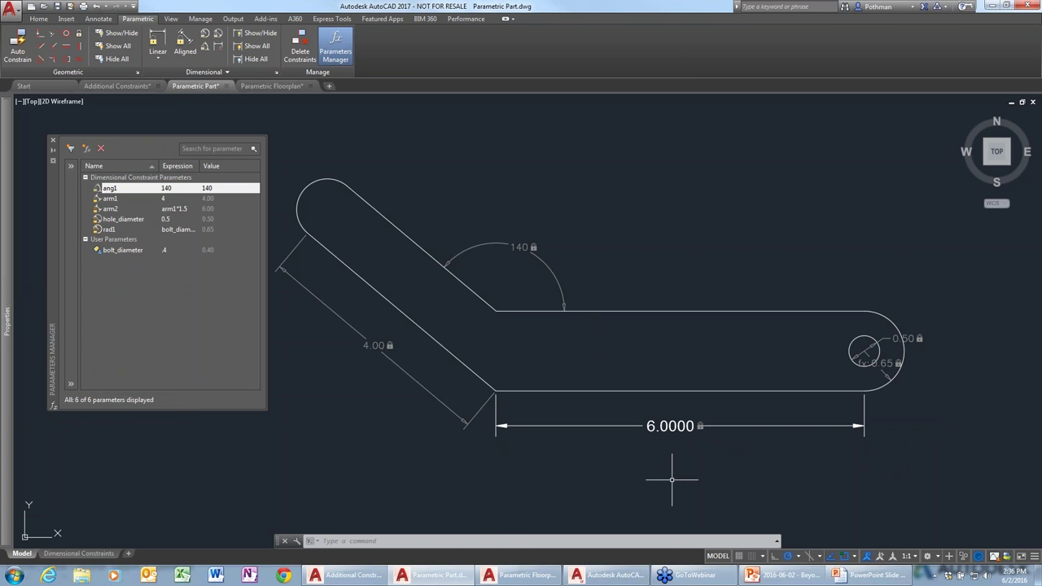
pyautogui.click(748, 425)
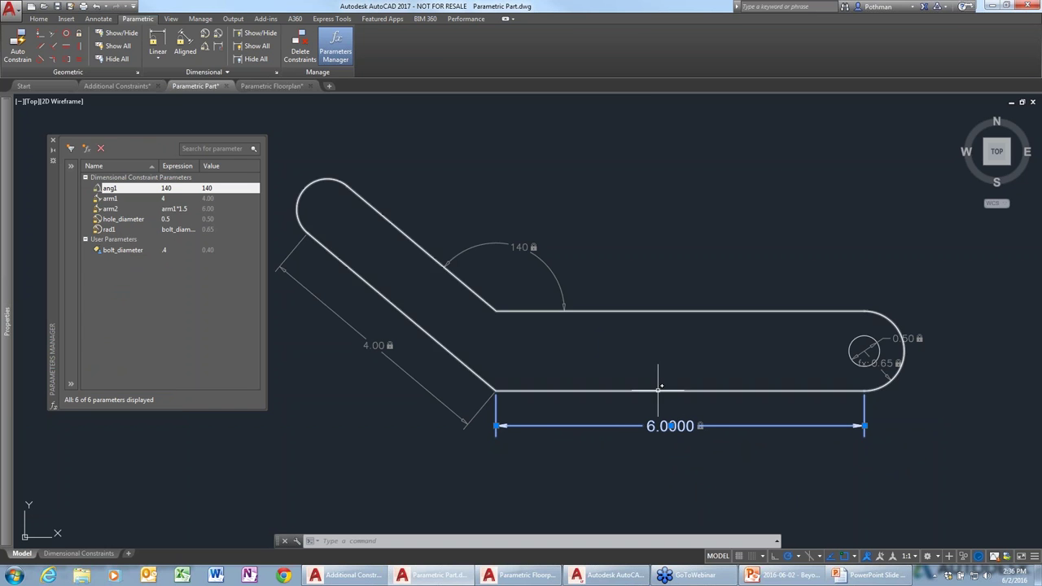
pyautogui.press('Escape')
# - Set the arm1 length parameter to 3 to shorten both arms
pyautogui.doubleClick(173, 198)
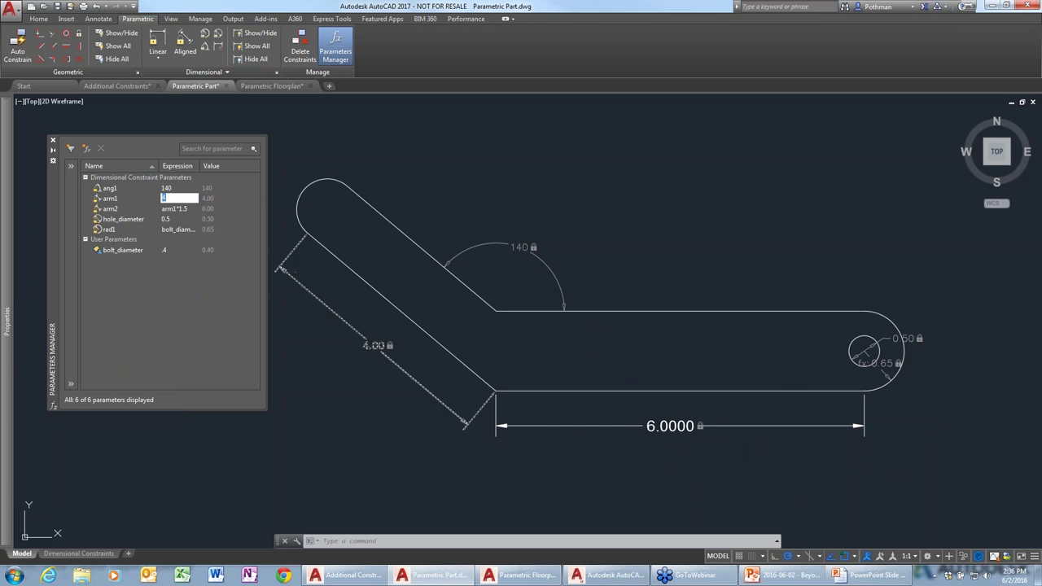
pyautogui.write('3')
pyautogui.press('Return')
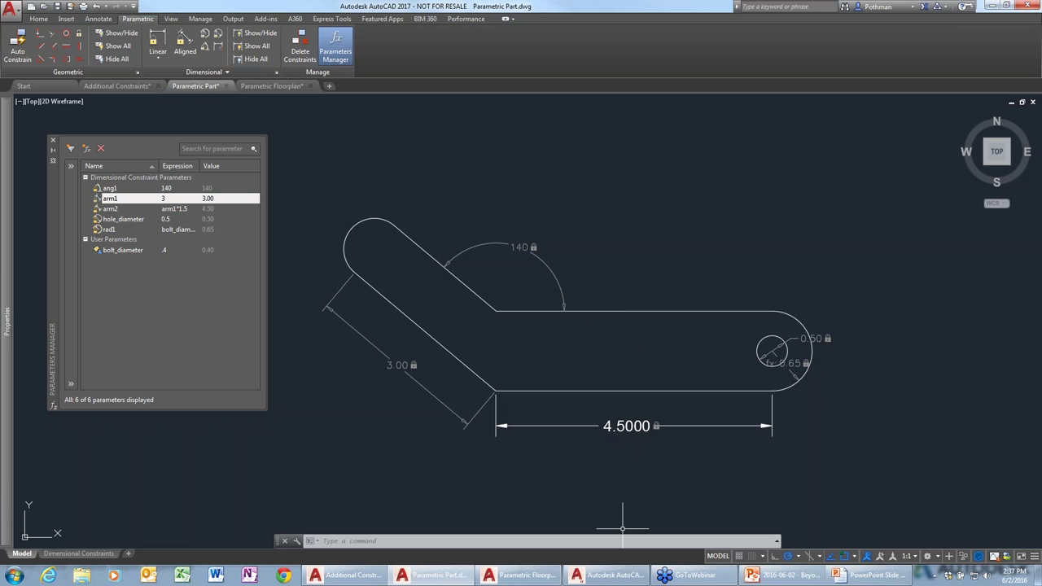
# - Switch to AutoCAD LT with Parametric Part Complete.dwg open and show the parametric tools available there
pyautogui.click(621, 575)
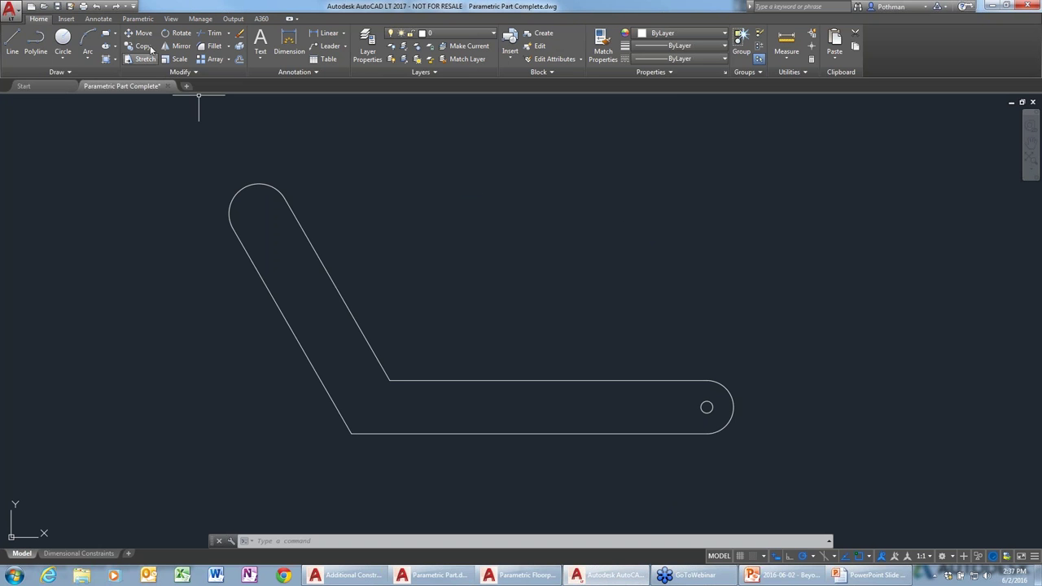
pyautogui.click(138, 18)
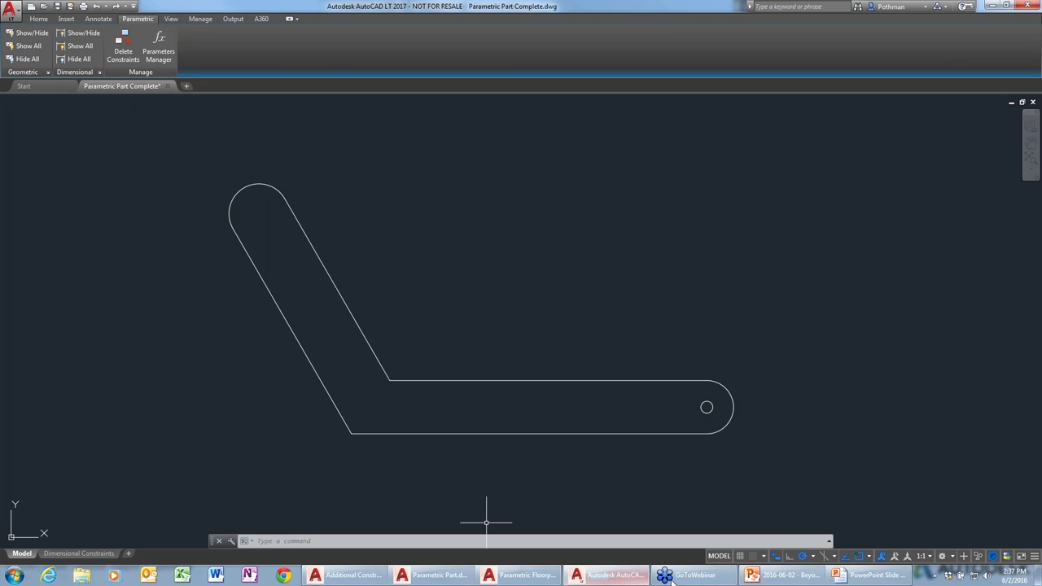
pyautogui.click(527, 576)
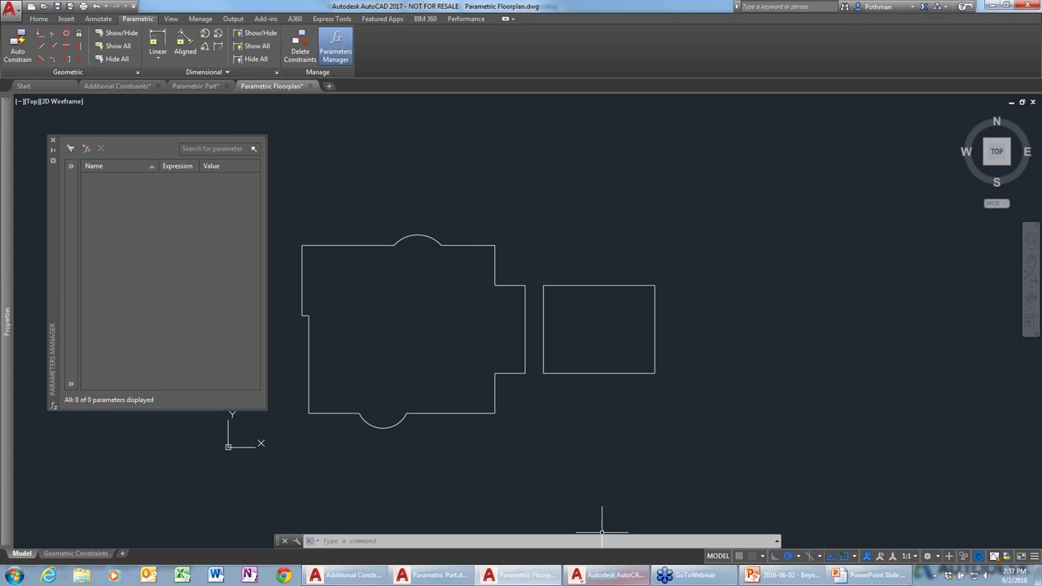
pyautogui.click(607, 575)
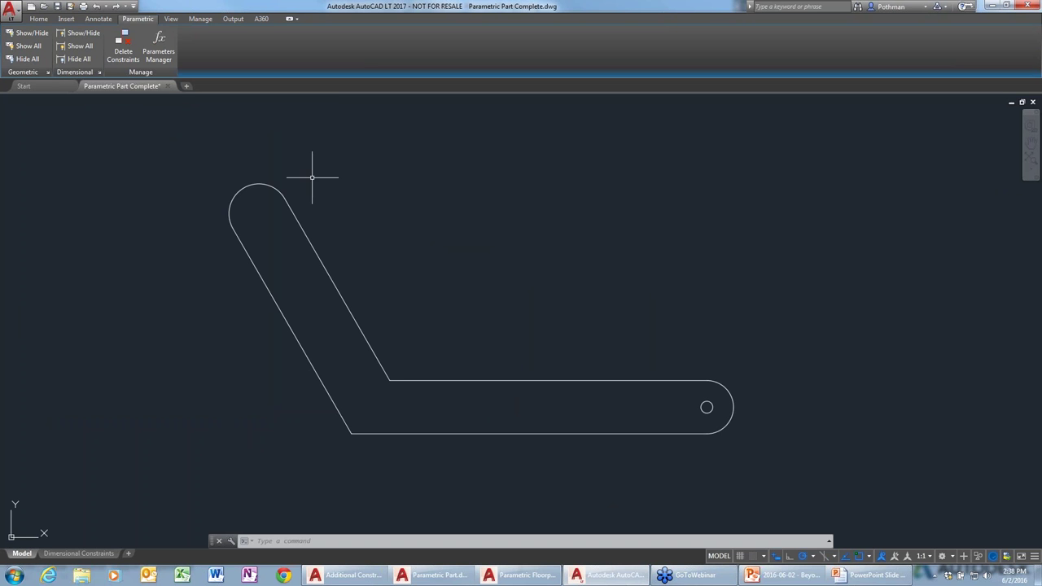
# - Examine the bent arm's outline by selecting and deselecting it, and get a close view of the end with the hole
pyautogui.click(317, 256)
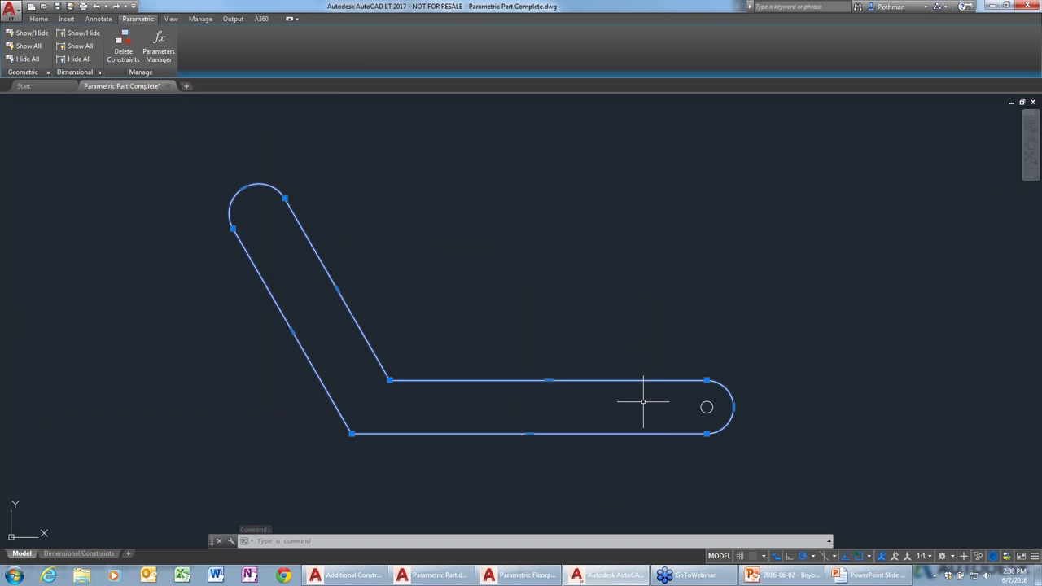
pyautogui.press('Escape')
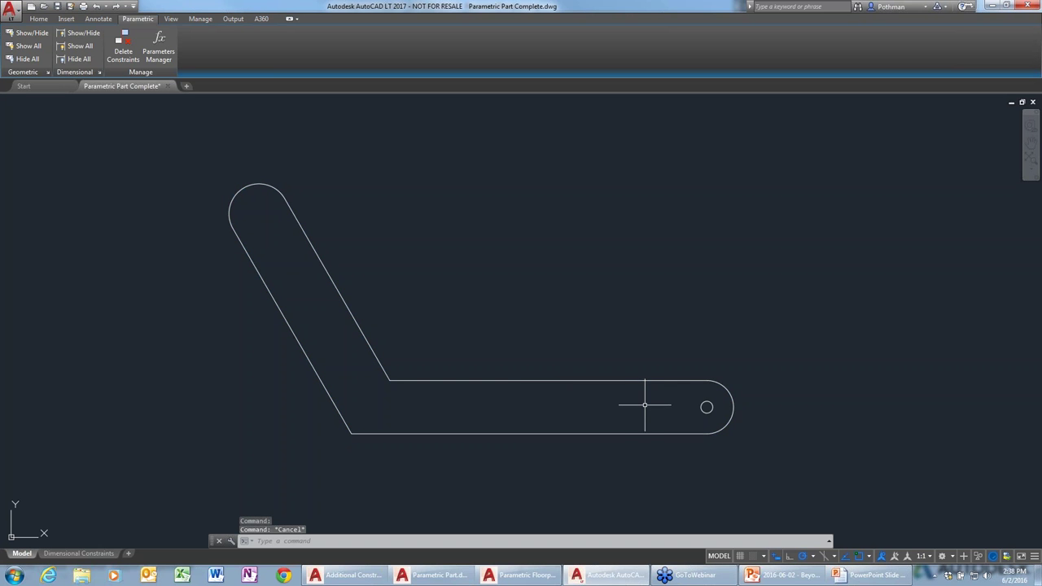
pyautogui.click(578, 380)
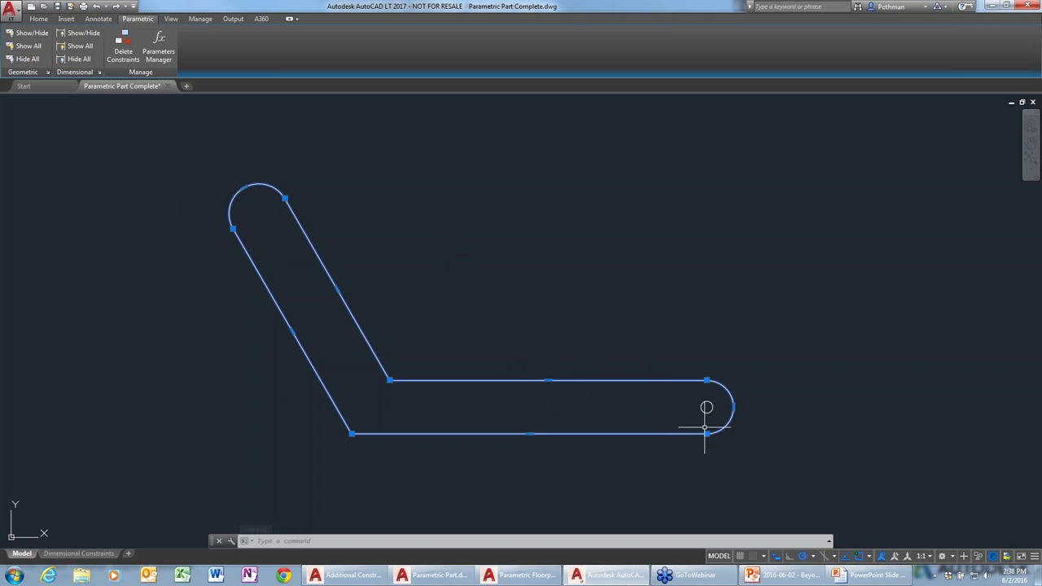
pyautogui.press('Escape')
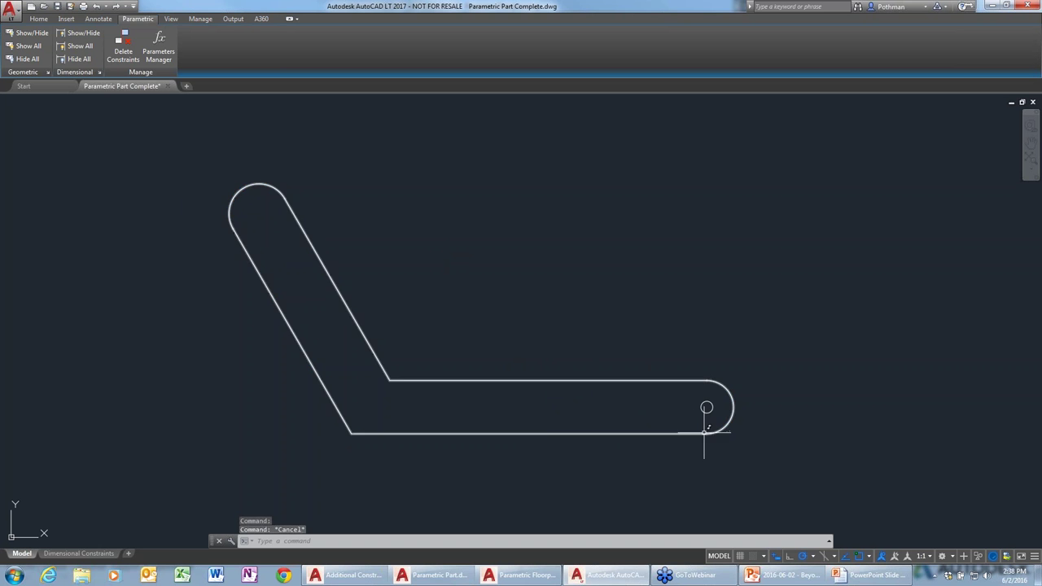
pyautogui.scroll(2, 701, 442)
pyautogui.scroll(3, 700, 448)
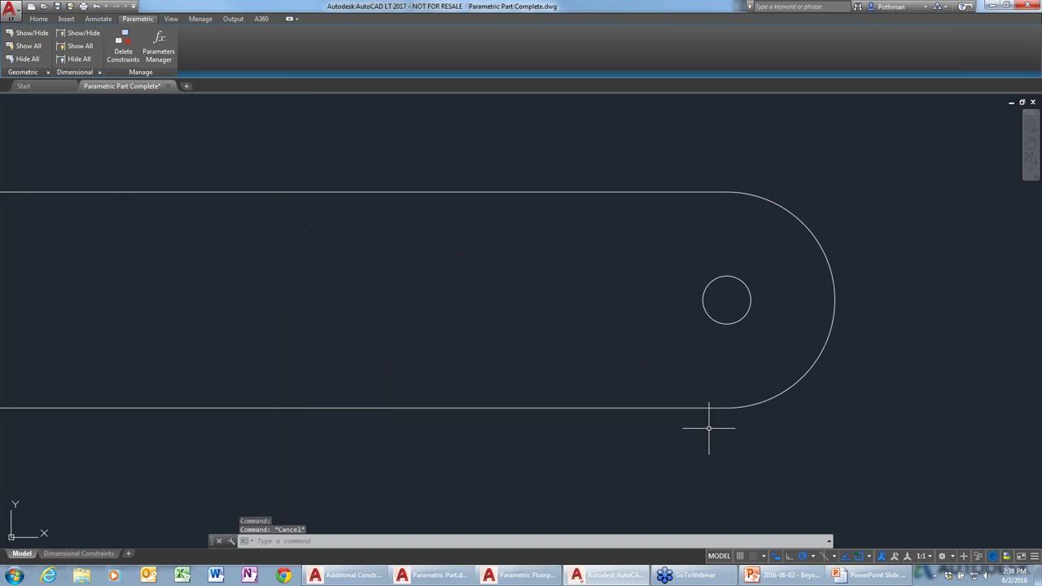
# - Try to stretch the hole's radius outward, and move the hole slightly upward by its center point
pyautogui.click(735, 277)
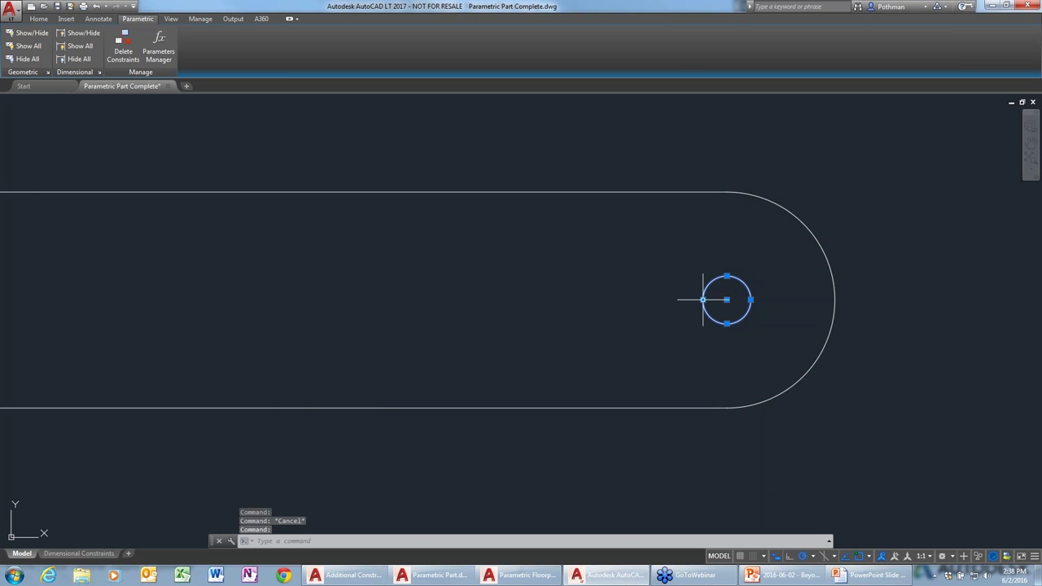
pyautogui.click(702, 299)
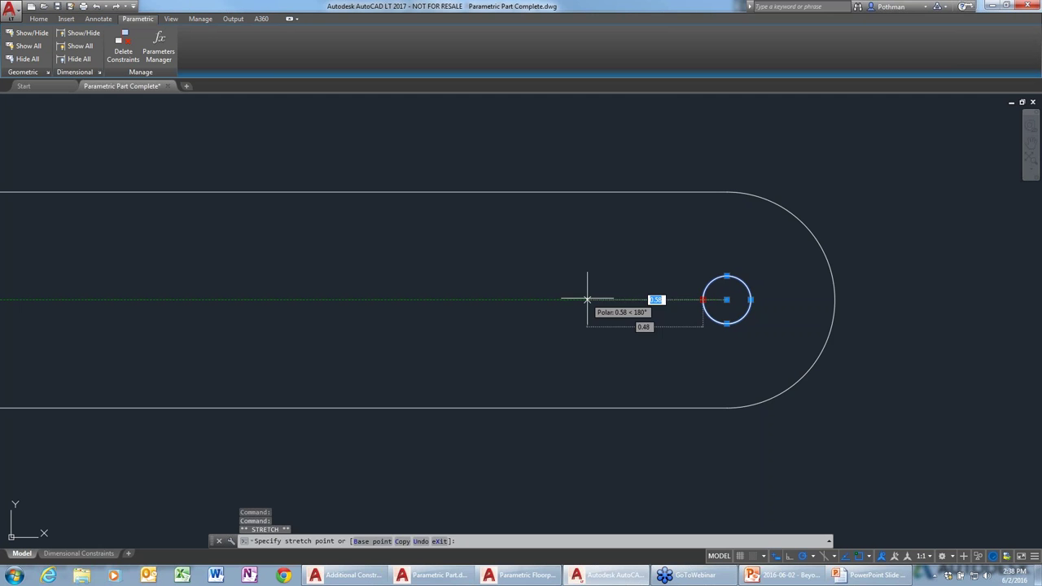
pyautogui.press('Escape')
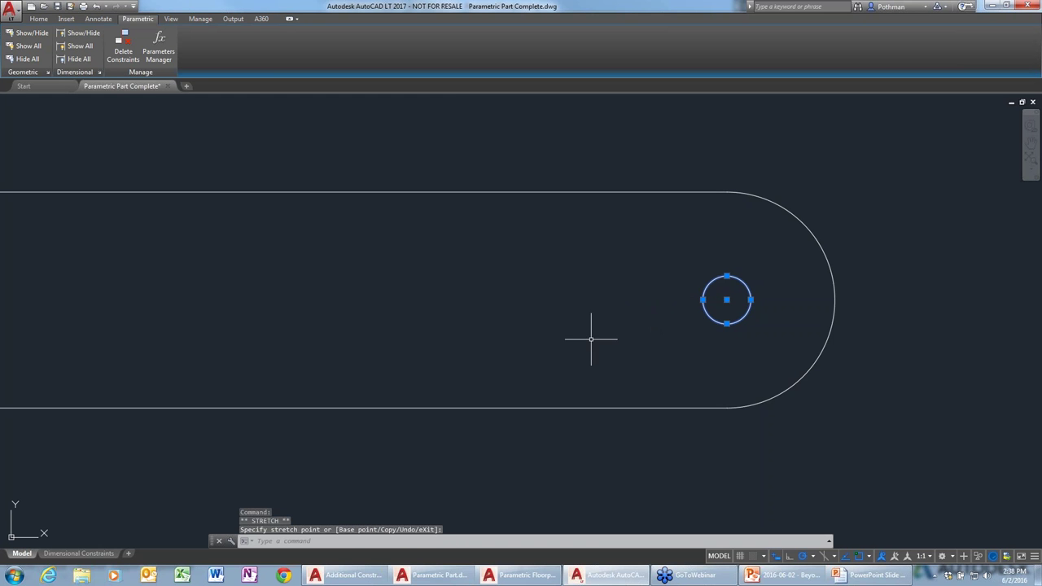
pyautogui.click(726, 299)
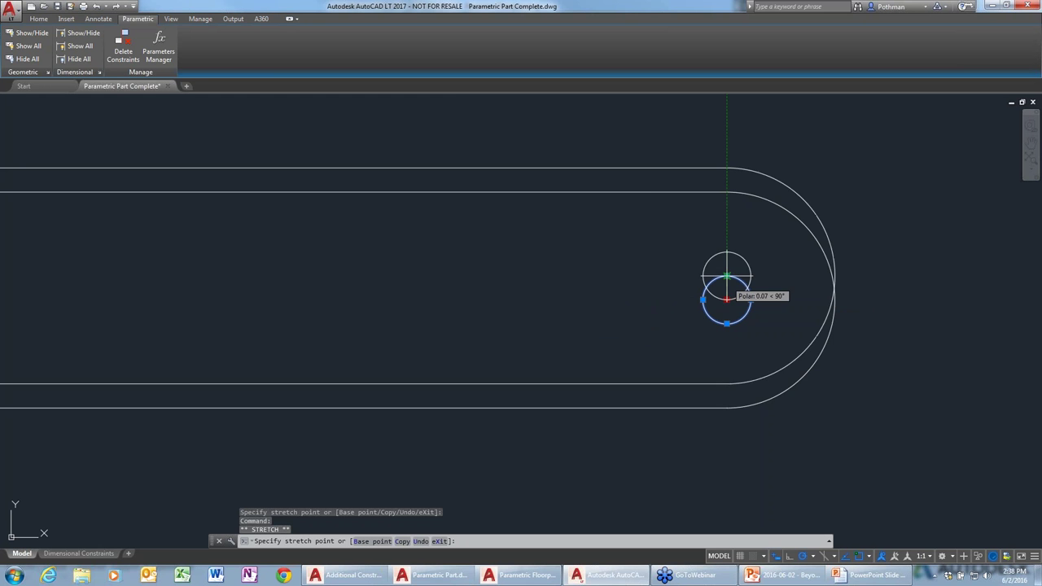
pyautogui.click(732, 248)
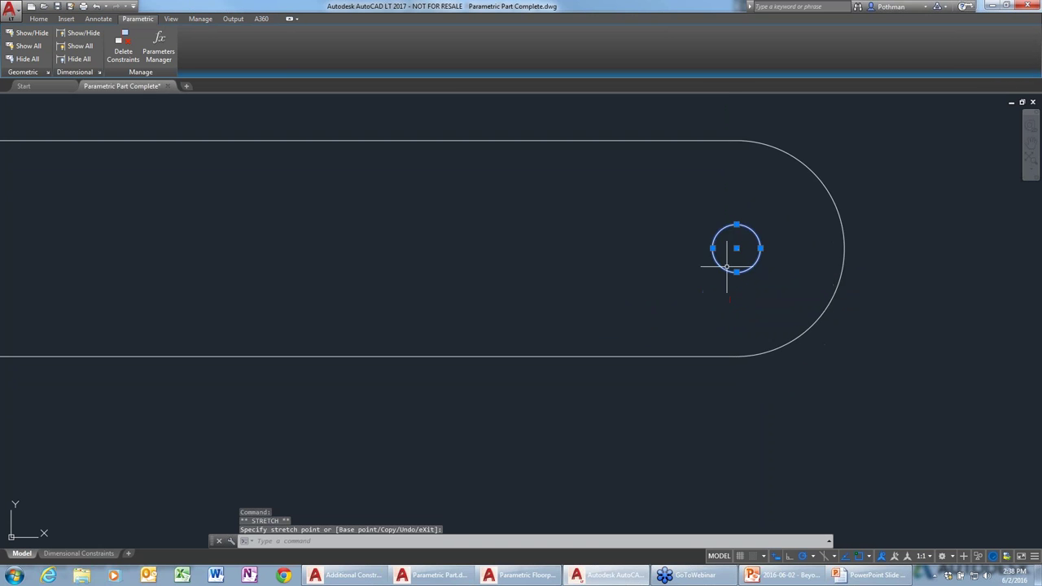
# - Try to stretch the vertex where the horizontal arm's upper edge meets its rounded end
pyautogui.scroll(-4, 728, 256)
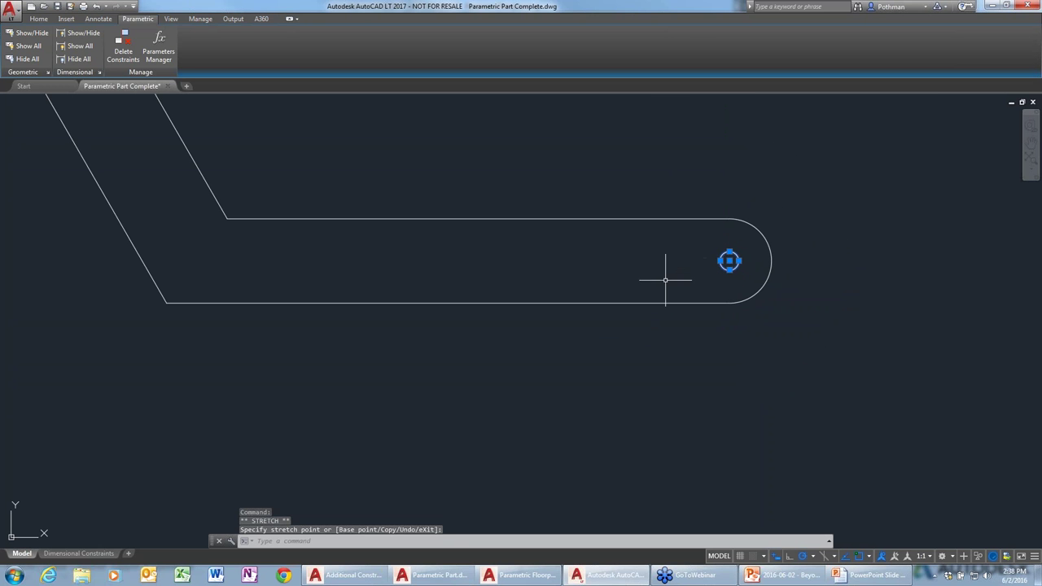
pyautogui.click(769, 260)
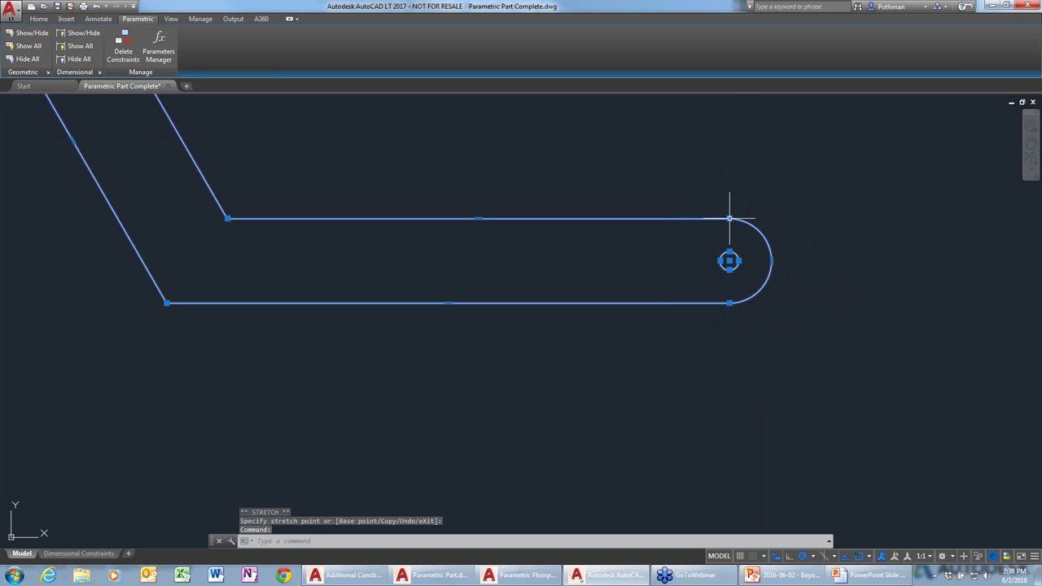
pyautogui.click(729, 218)
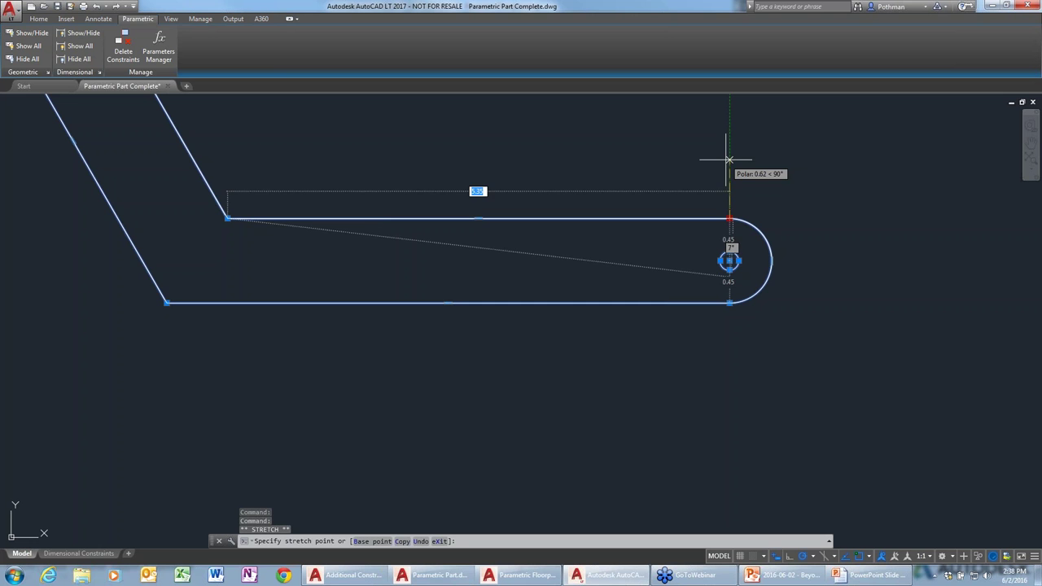
pyautogui.press('Escape')
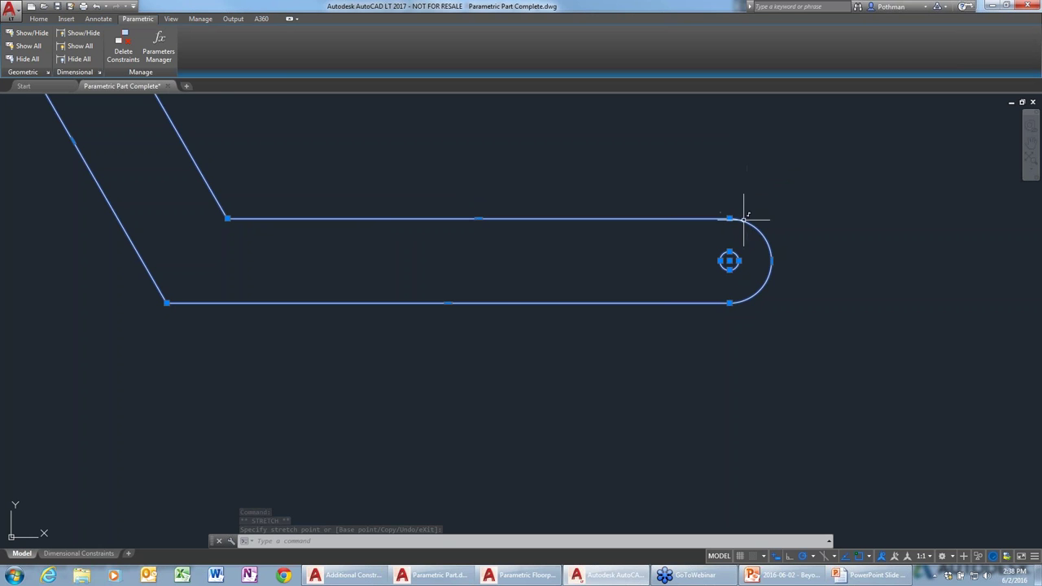
# - Show all geometric and dimensional constraints on the bent arm, and delete the parallel constraint between the angled arm's sides
pyautogui.scroll(-2, 606, 291)
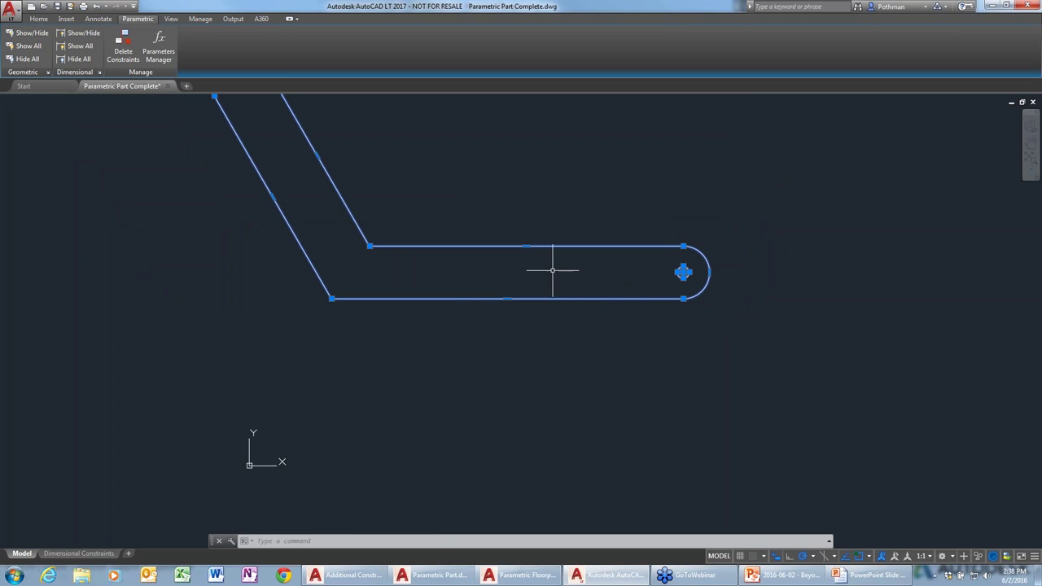
pyautogui.moveTo(553, 270); pyautogui.dragTo(569, 383, button='middle')
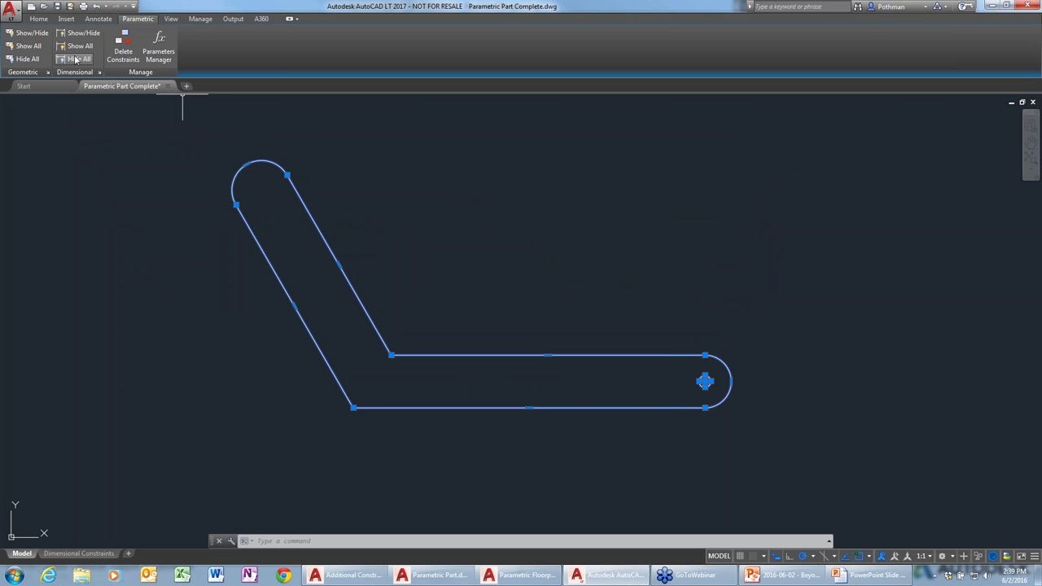
pyautogui.click(25, 46)
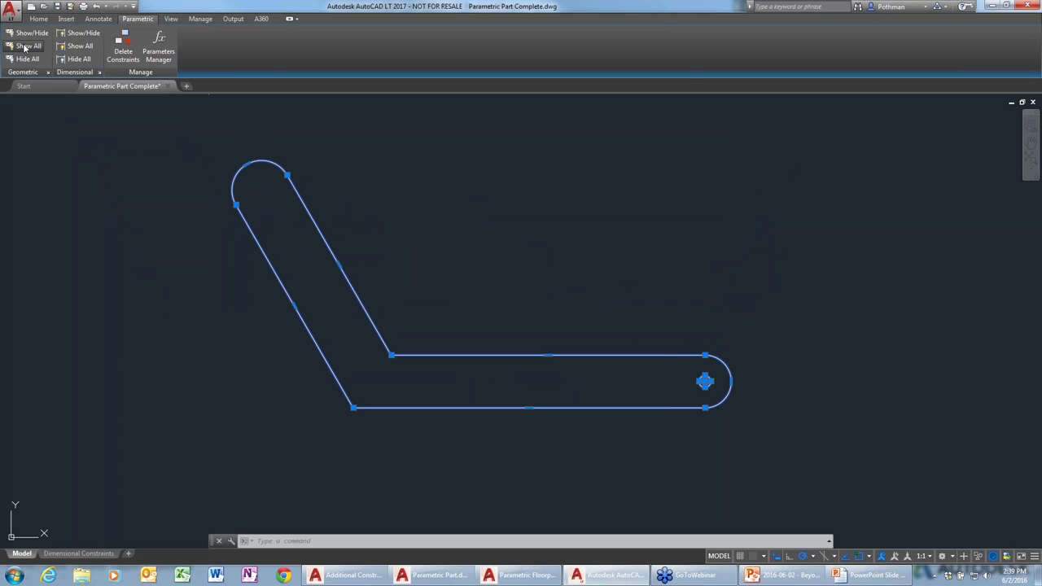
pyautogui.click(77, 45)
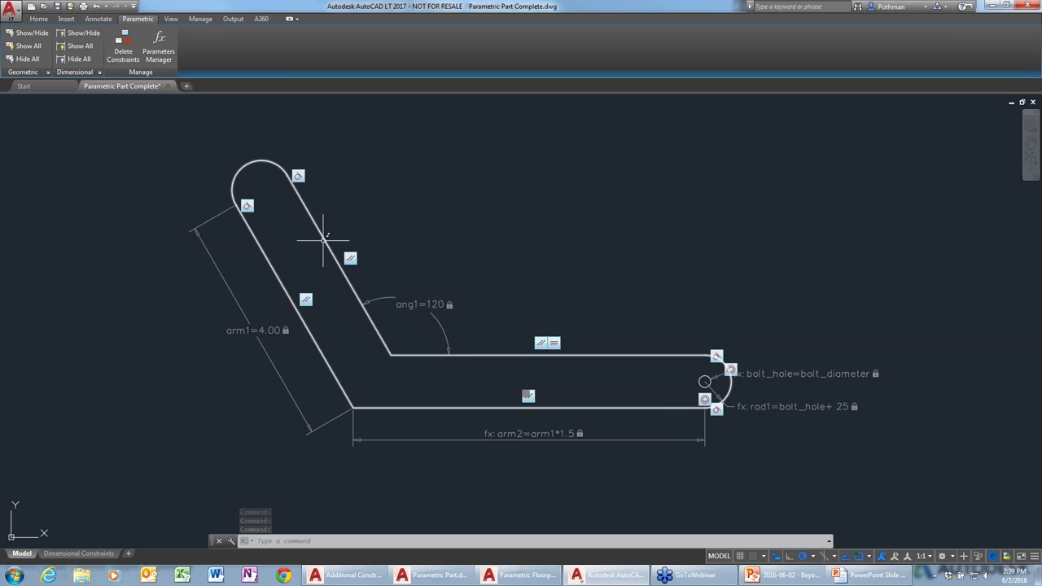
pyautogui.rightClick(350, 259)
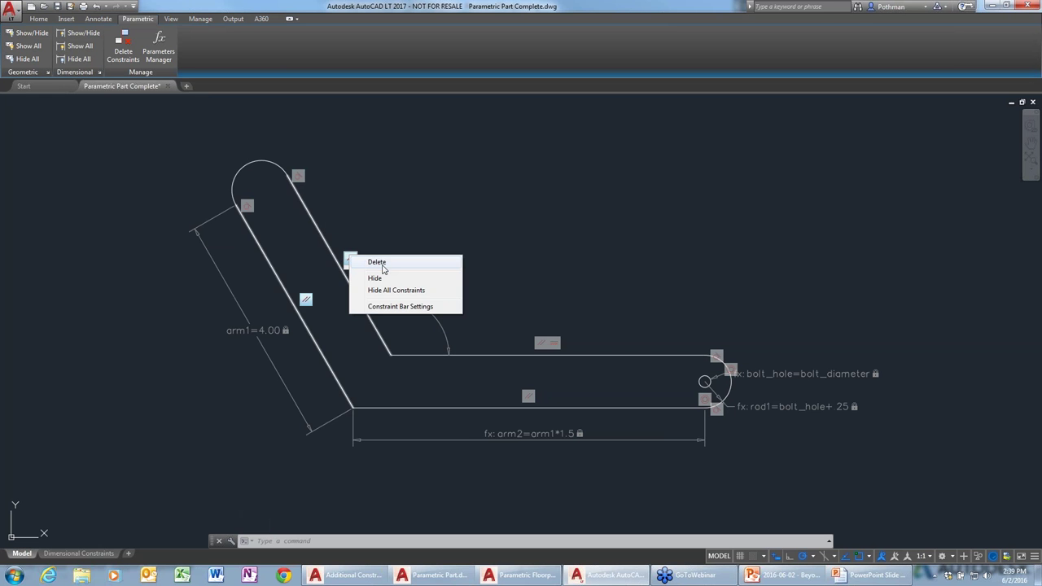
pyautogui.click(377, 263)
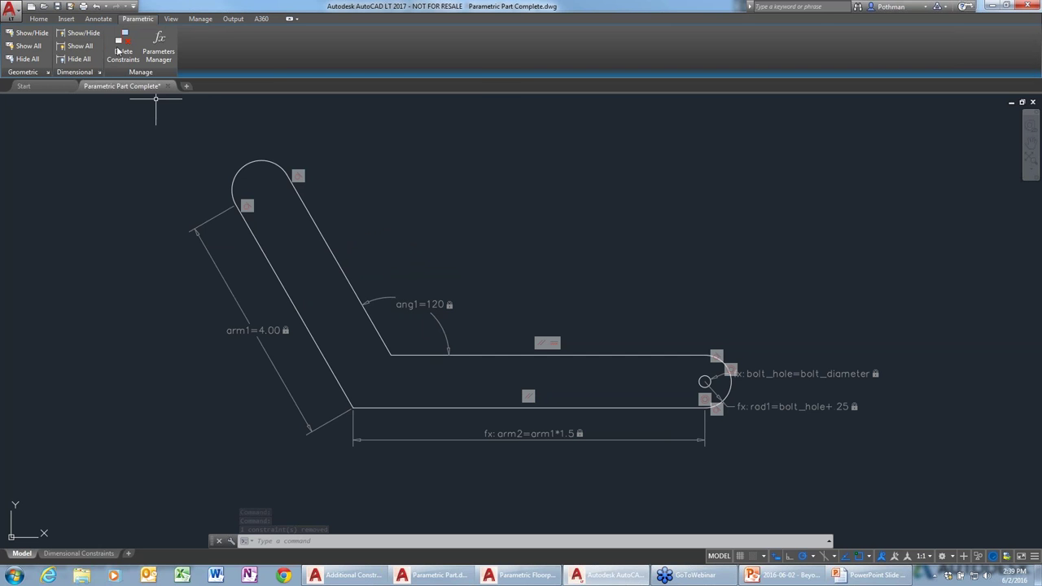
# - Delete the constraints from all objects in the drawing
pyautogui.click(122, 49)
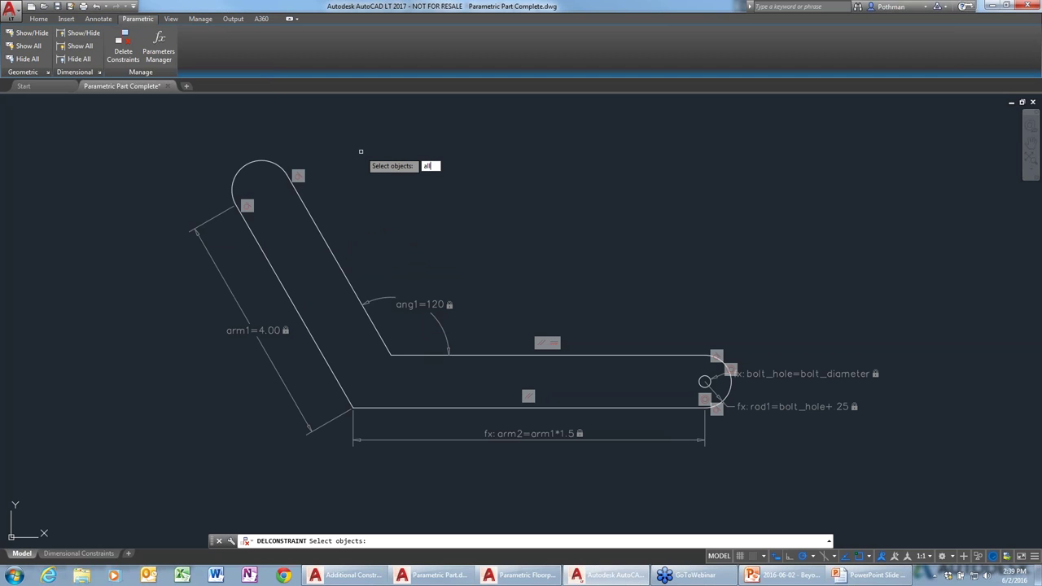
pyautogui.write('all')
pyautogui.press('Return')
pyautogui.press('Return')
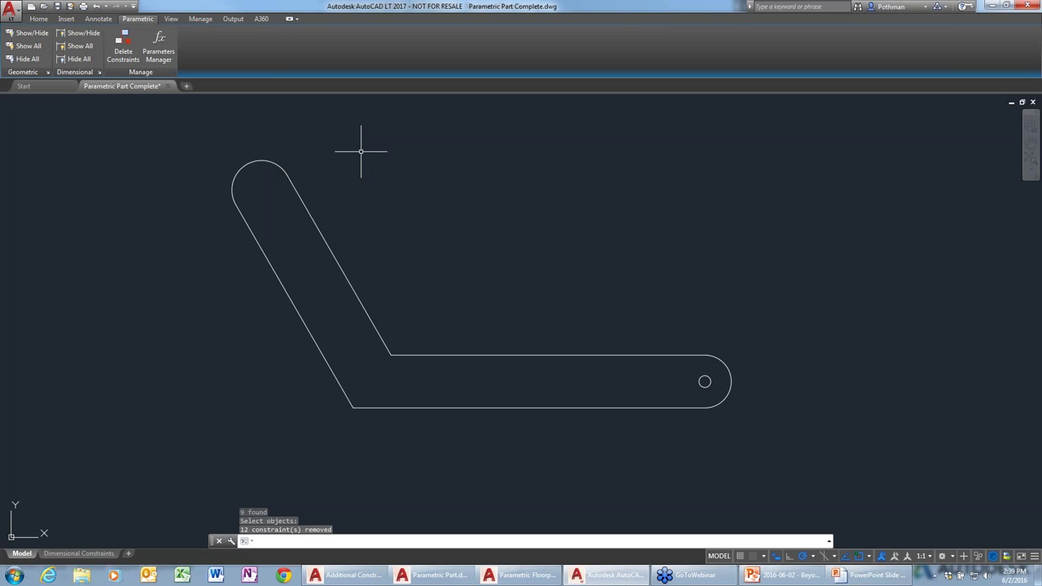
# - Stretch the unconstrained hole to nearly fill the rounded end, and undo both that edit and the removal of all constraints
pyautogui.click(705, 381)
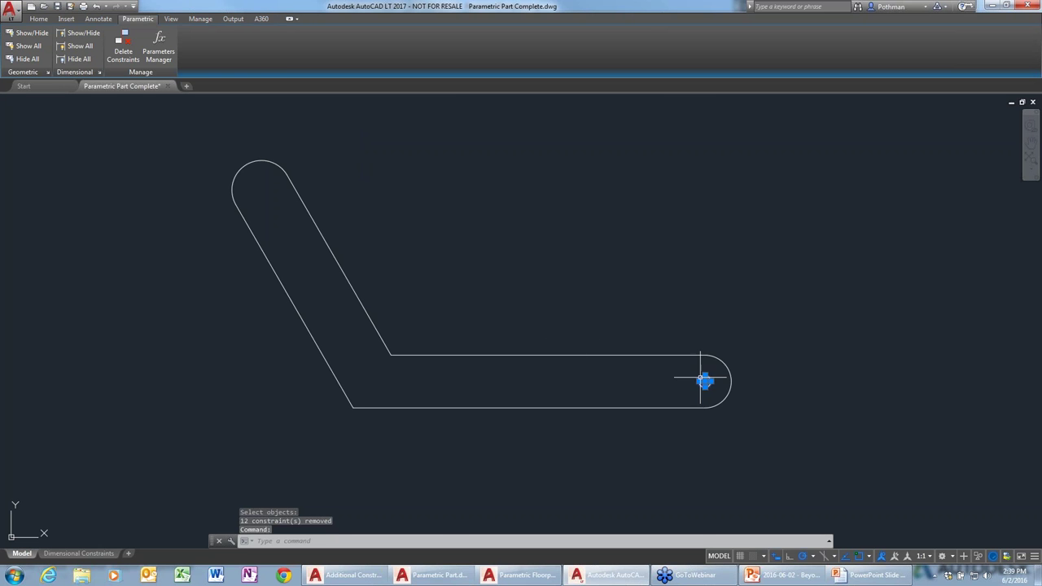
pyautogui.click(705, 381)
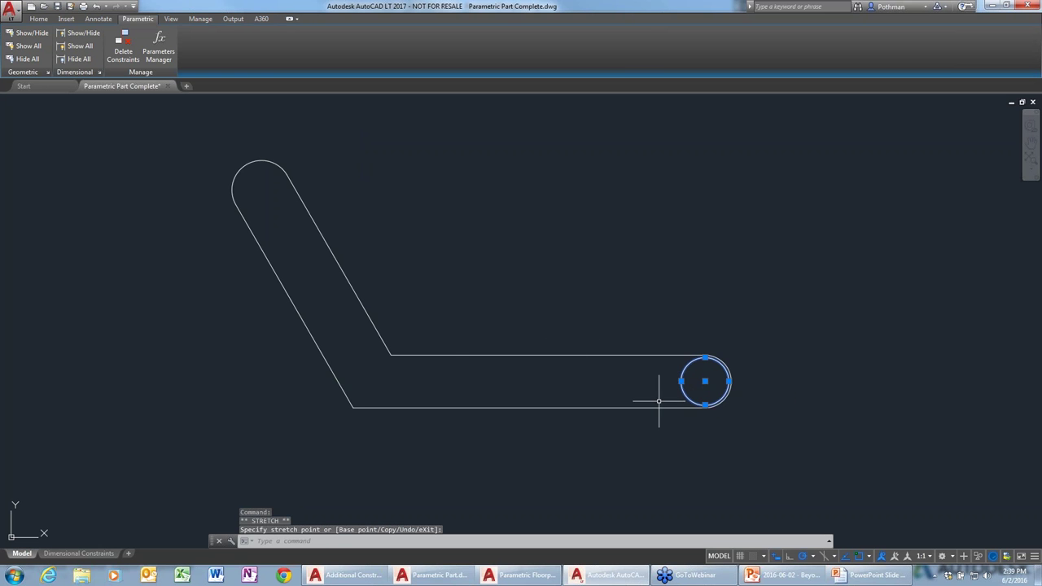
pyautogui.hotkey('ctrl', 'z')
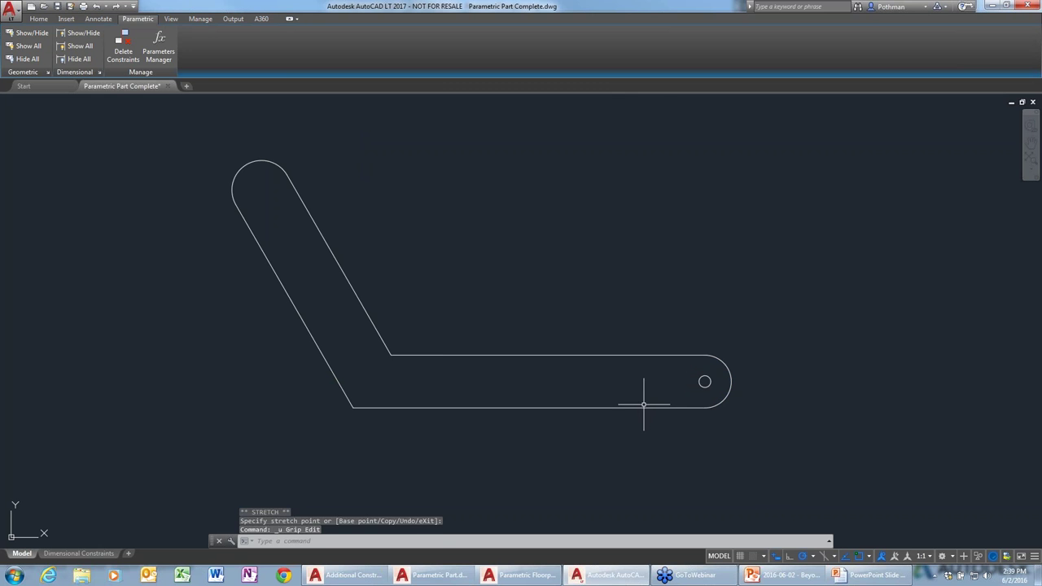
pyautogui.hotkey('ctrl', 'z')
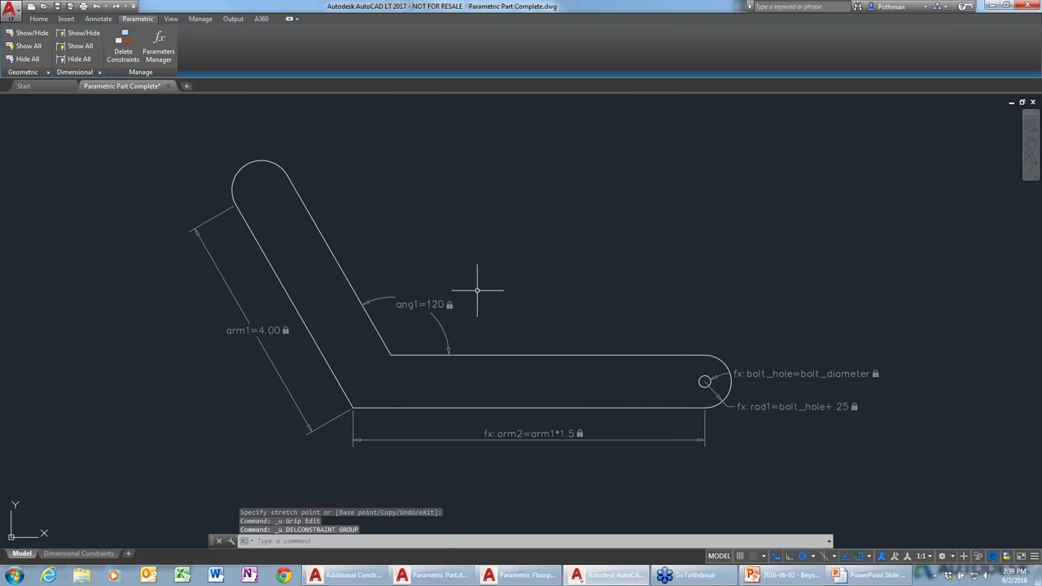
# - Open the Parameters Manager and set the arm1 length parameter to 3
pyautogui.click(159, 49)
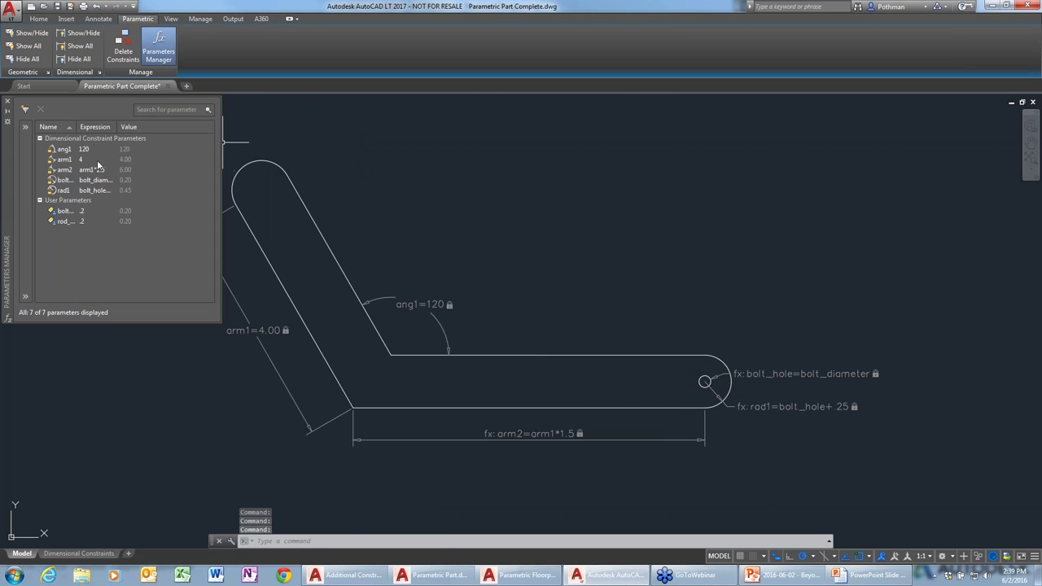
pyautogui.click(85, 160)
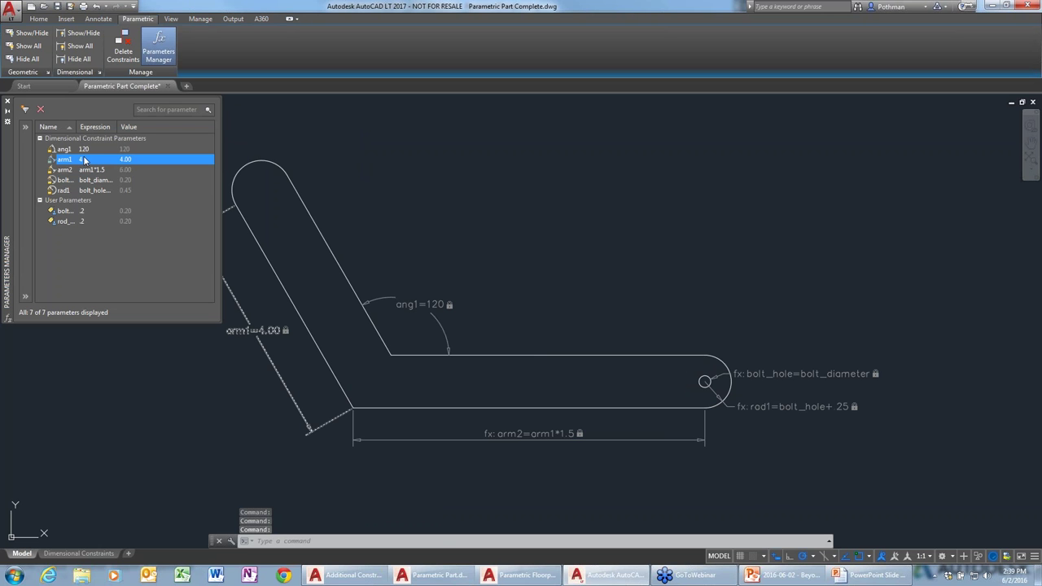
pyautogui.doubleClick(96, 158)
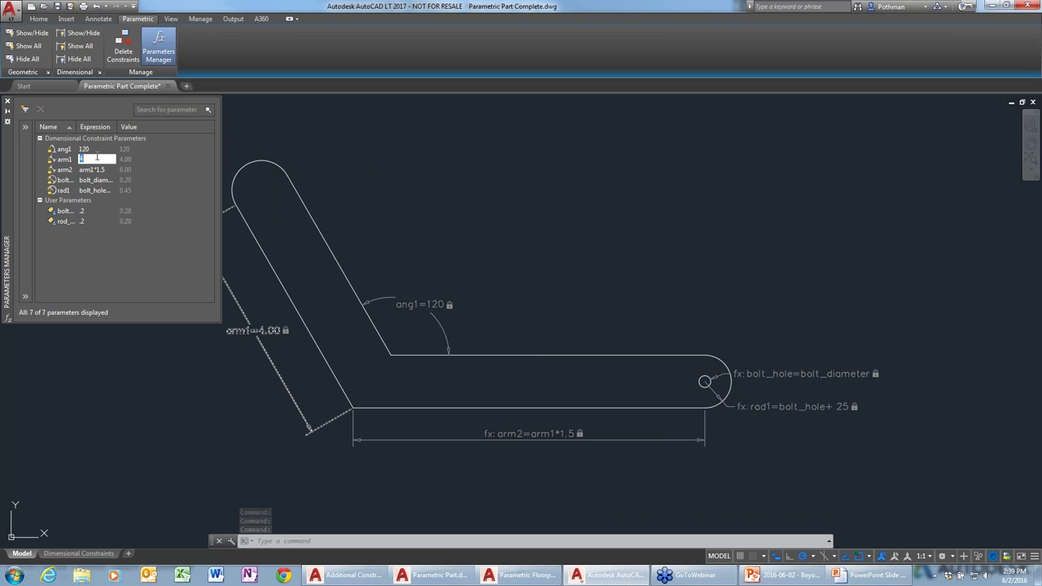
pyautogui.write('3')
pyautogui.press('Return')
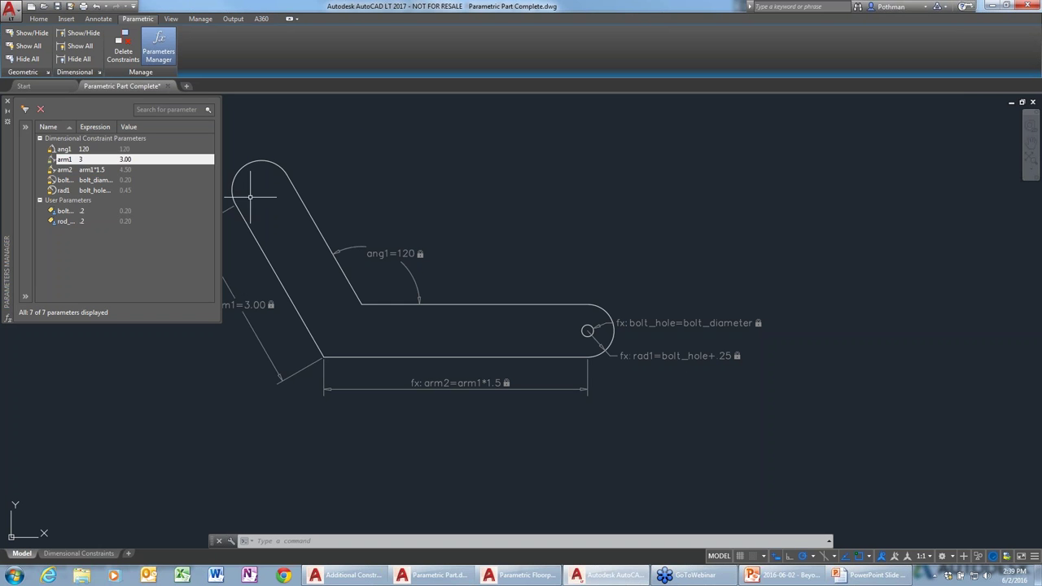
pyautogui.moveTo(345, 220); pyautogui.dragTo(381, 234, button='middle')
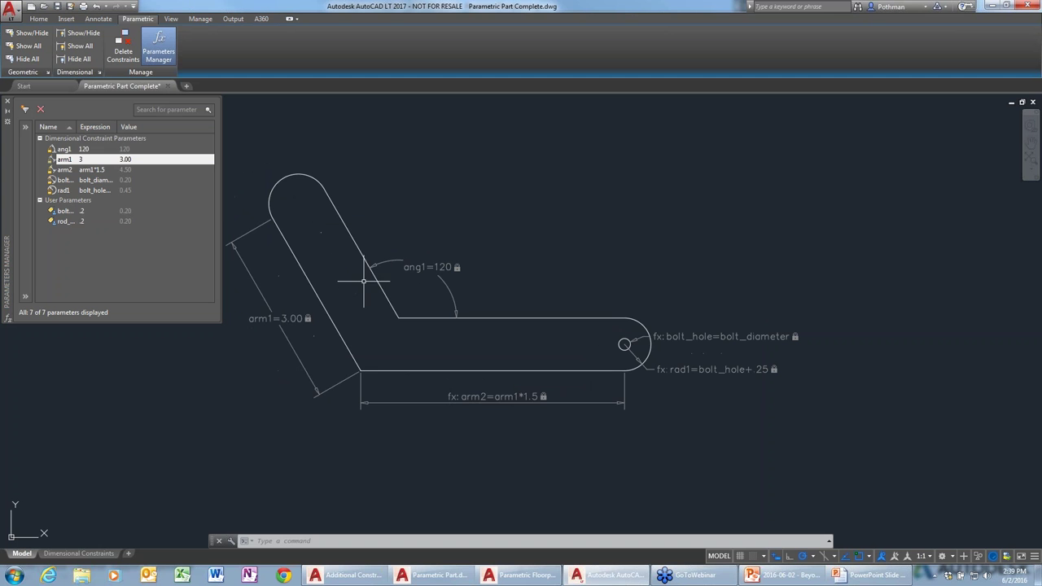
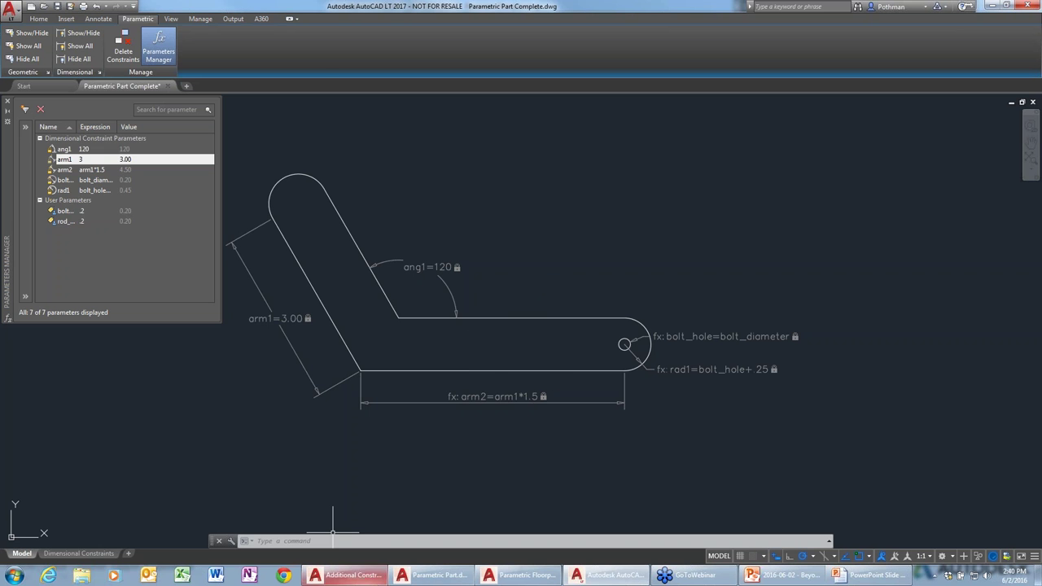
# - Switch to Parametric Floorplan.dwg in full AutoCAD and draw a three-point arc, bulging upward, to the right of the rectangle
pyautogui.click(524, 575)
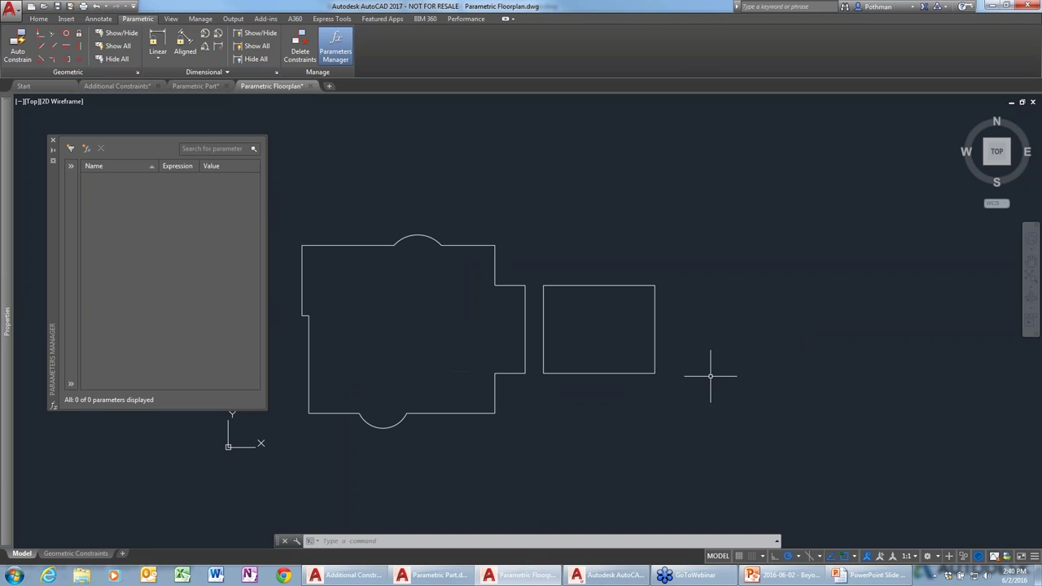
pyautogui.write('arc')
pyautogui.press('Return')
pyautogui.click(700, 414)
pyautogui.click(732, 379)
pyautogui.click(768, 383)
pyautogui.press('Return')
pyautogui.press('Return')
pyautogui.press('Escape')
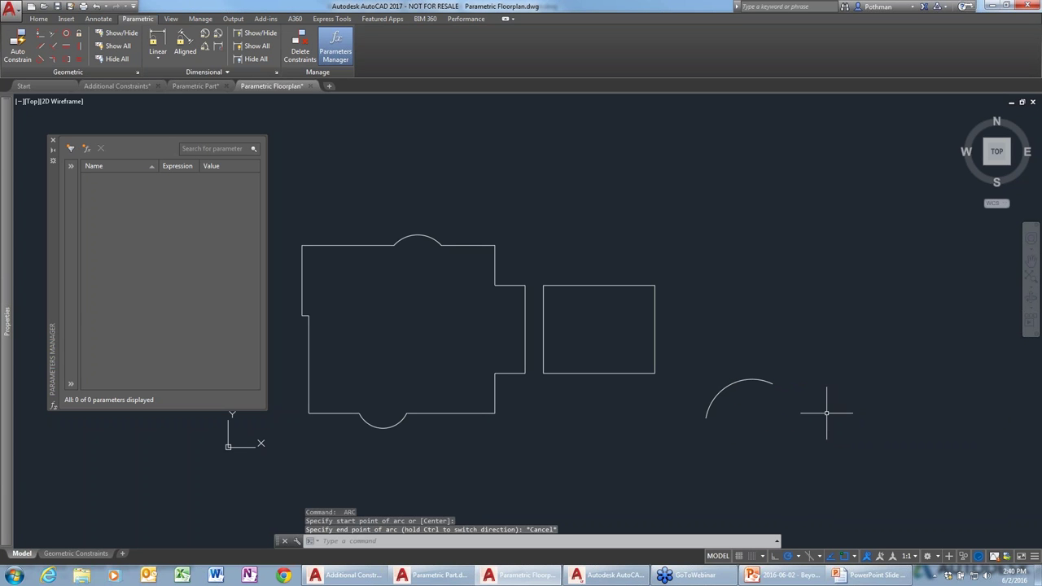
# - Draw a second three-point arc, bulging downward, to the right of the first arc
pyautogui.press('Return')
pyautogui.click(820, 421)
pyautogui.click(864, 439)
pyautogui.click(910, 421)
pyautogui.press('Escape')
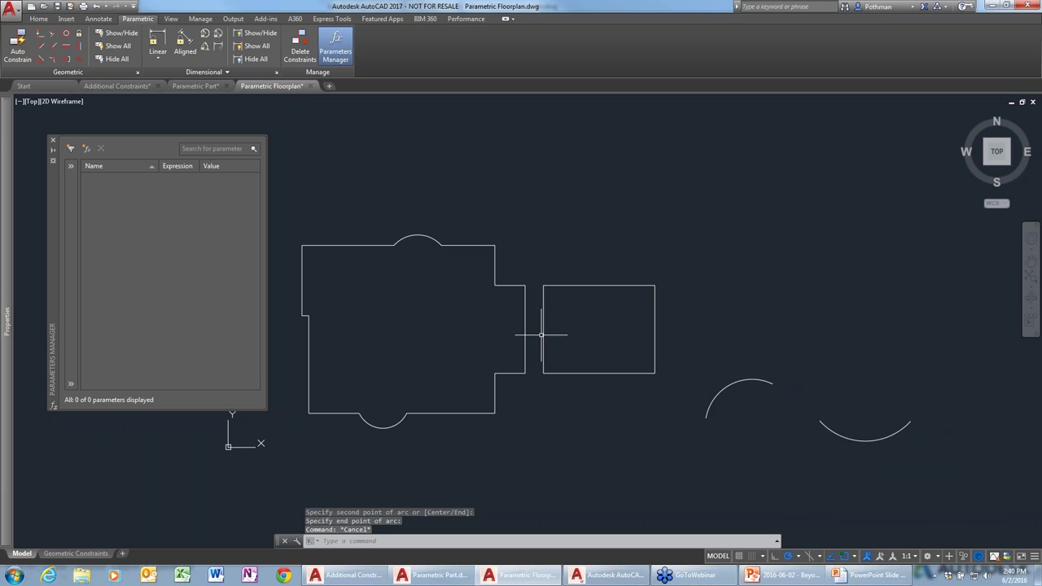
# - Try to apply a Smooth constraint between the two arcs
pyautogui.click(53, 58)
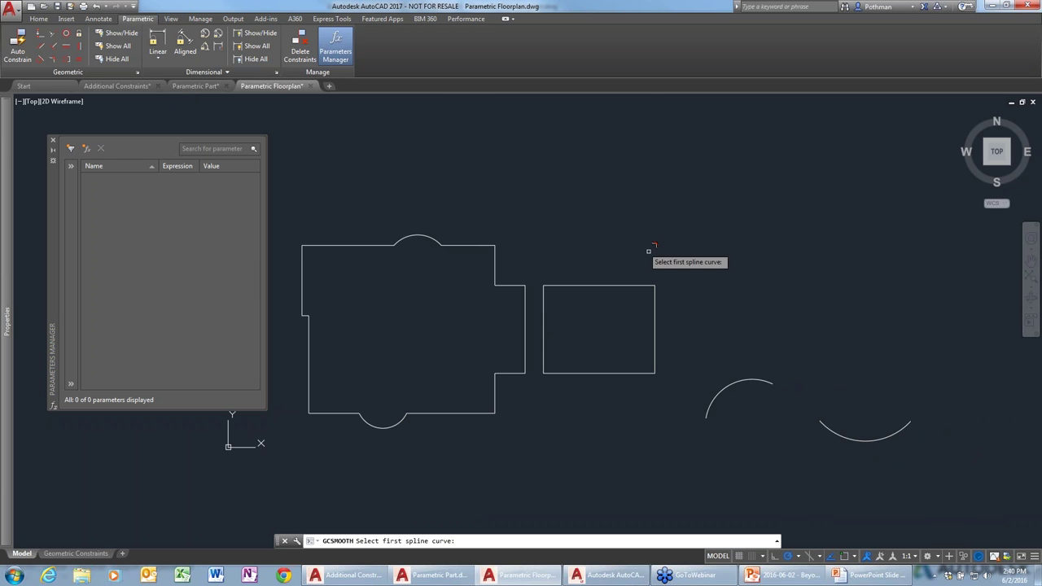
pyautogui.click(768, 380)
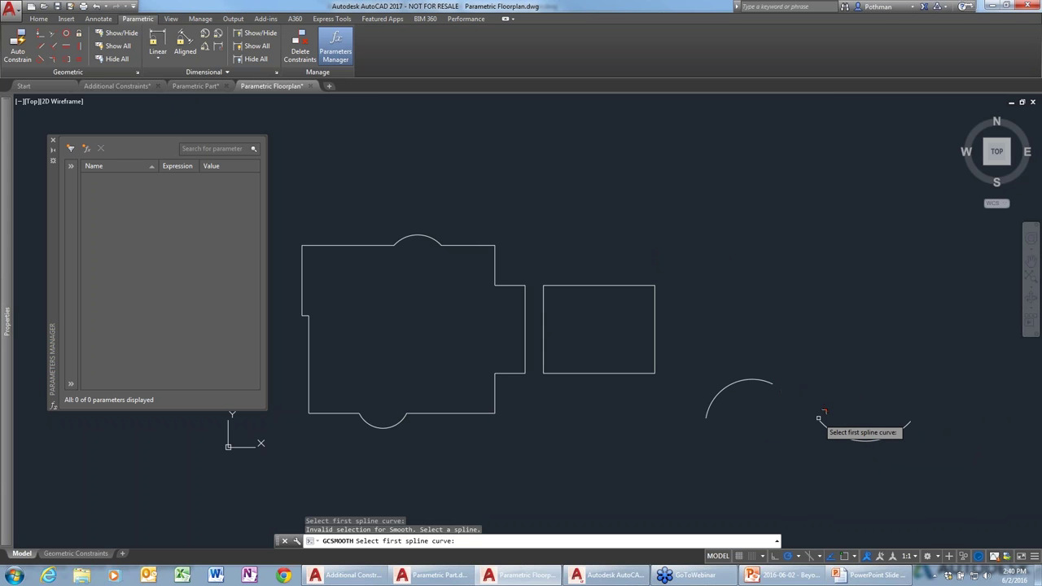
pyautogui.click(822, 420)
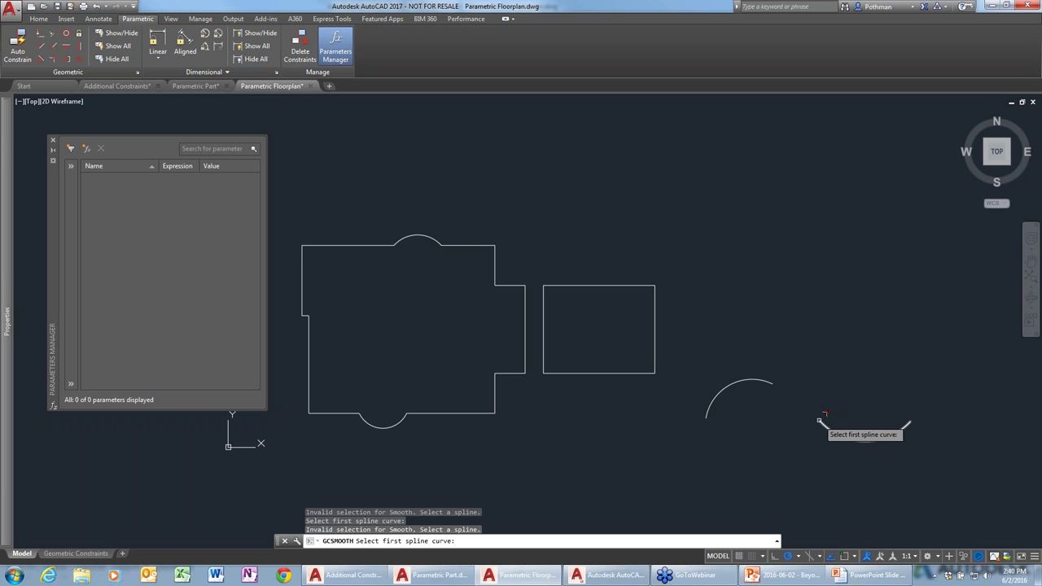
pyautogui.press('Escape')
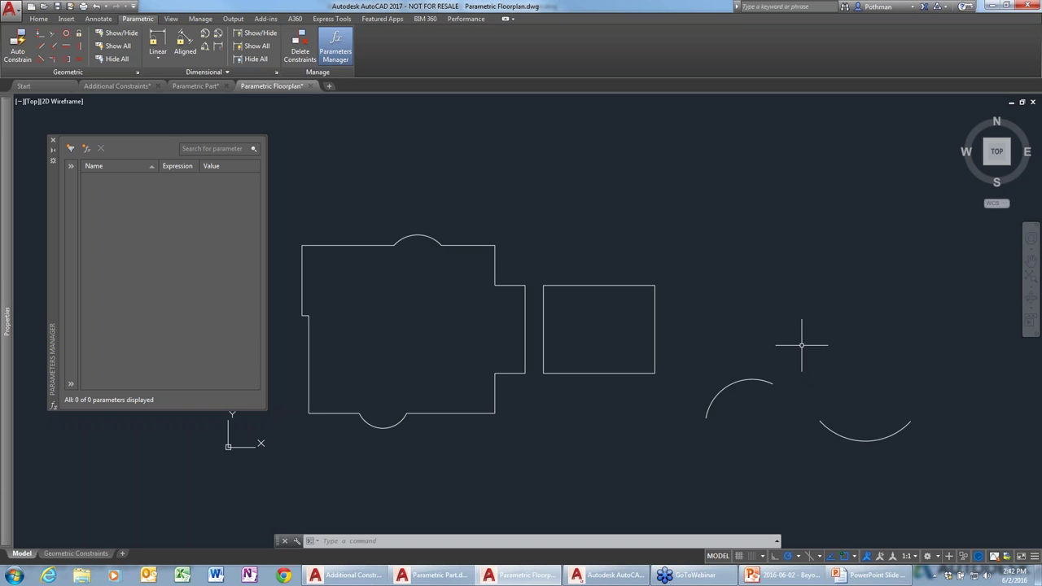
# - Draw a solid box about 14.8 units long and 7.7 high above the arcs and show it in SE isometric view
pyautogui.write('BOX')
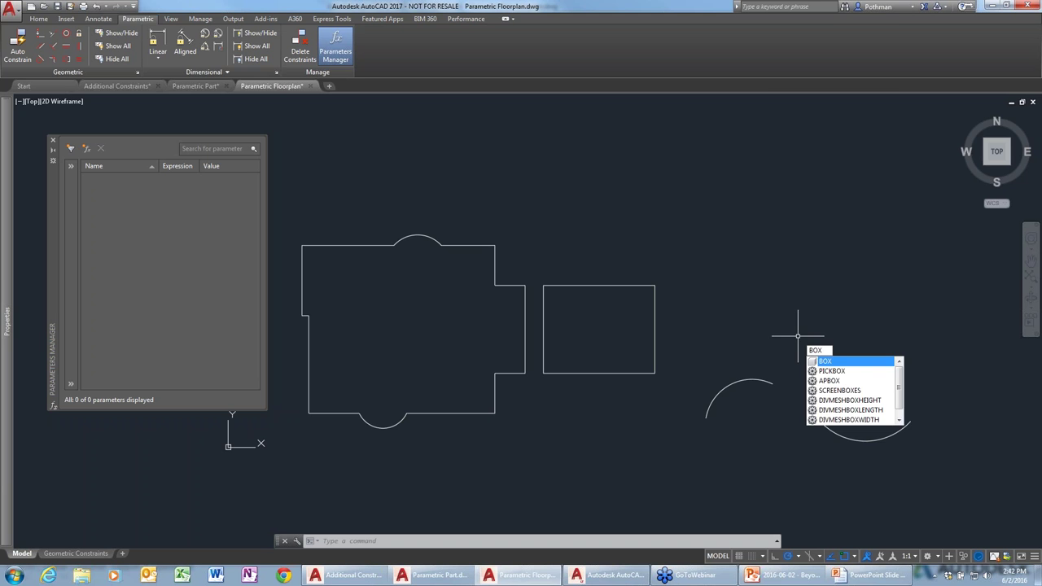
pyautogui.press('Escape')
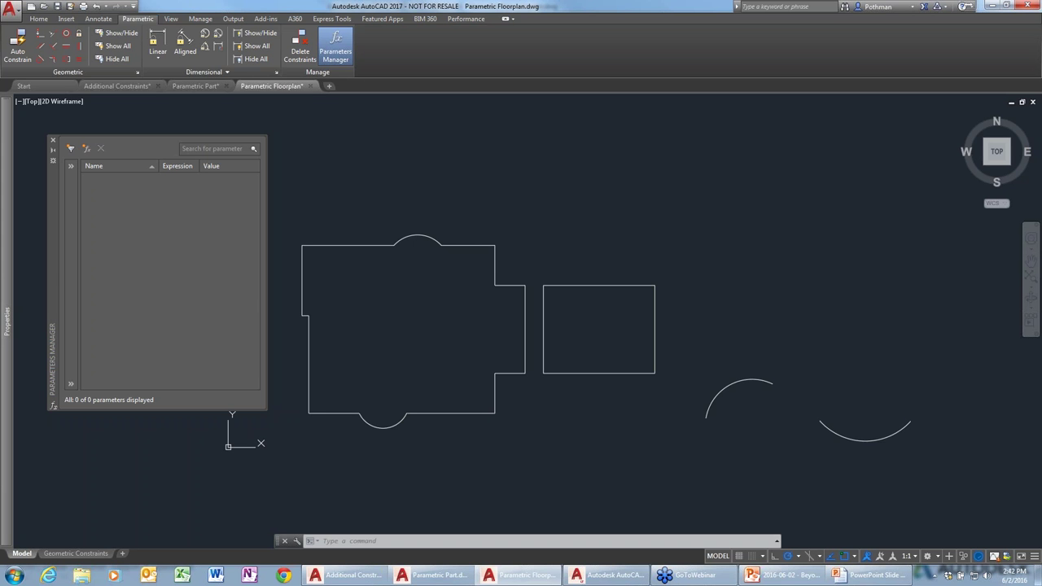
pyautogui.press('Return')
pyautogui.click(753, 326)
pyautogui.click(822, 294)
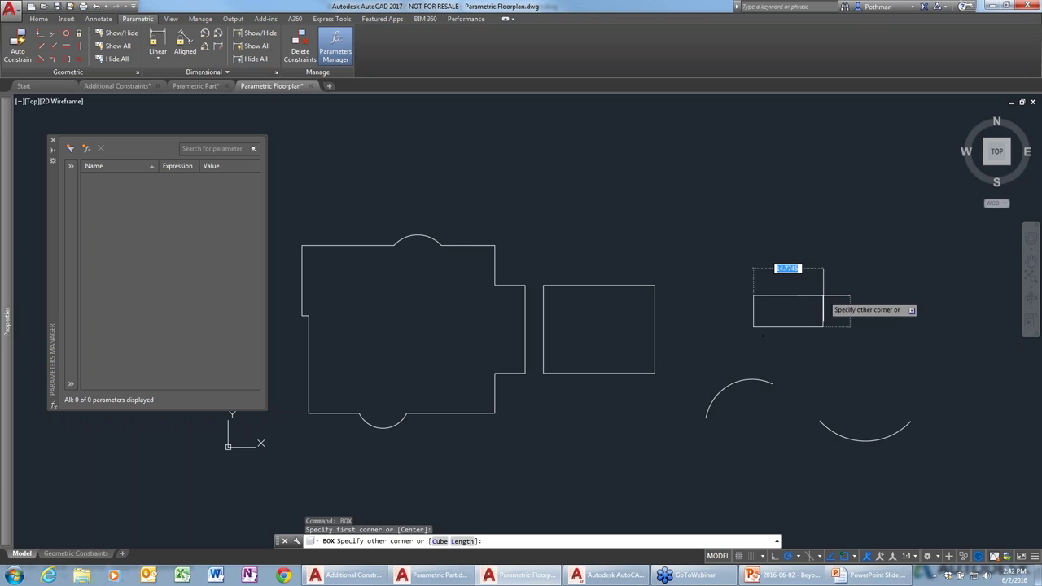
pyautogui.click(834, 273)
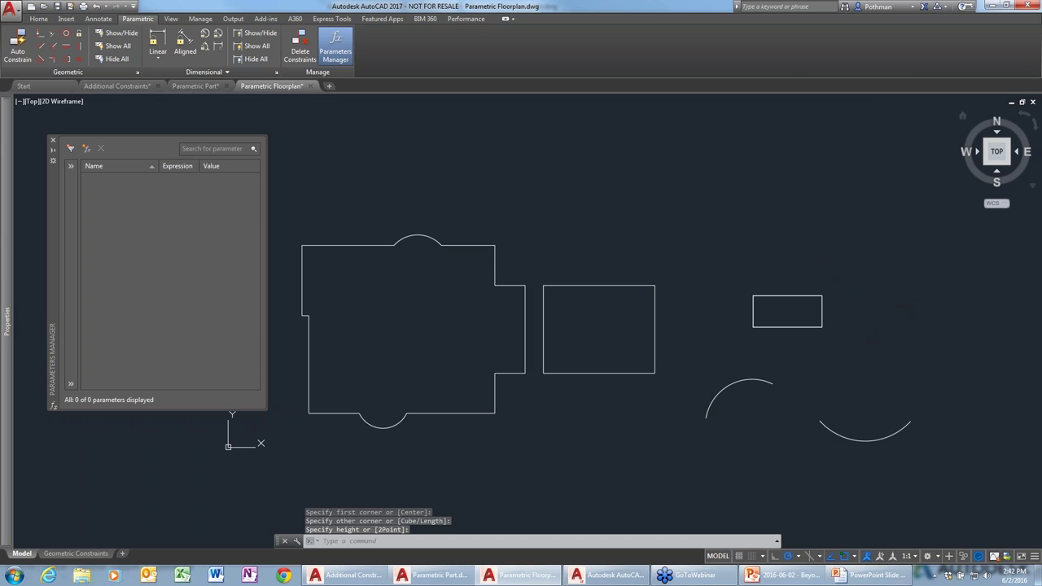
pyautogui.click(1007, 163)
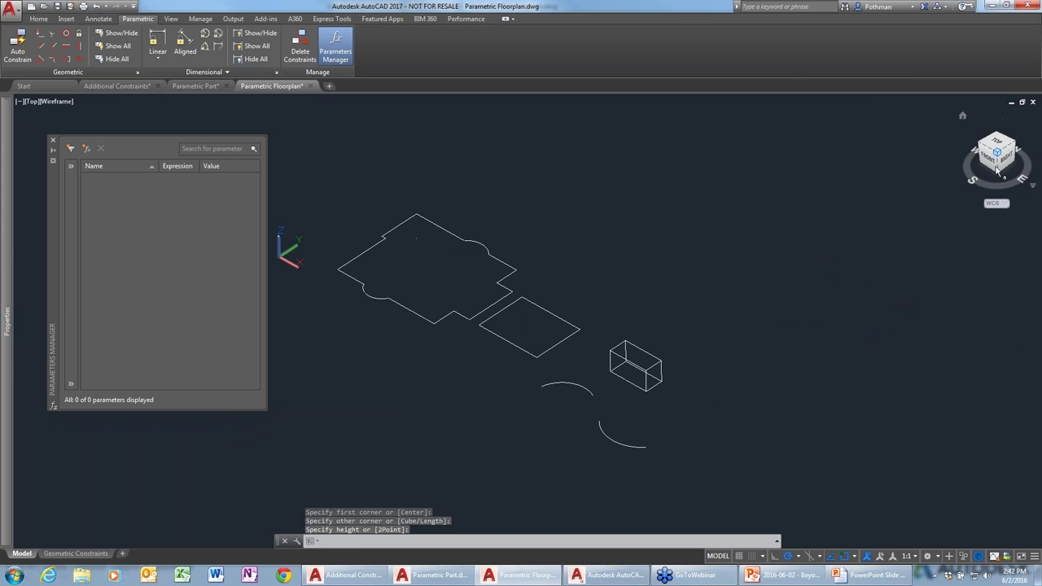
pyautogui.scroll(4, 734, 389)
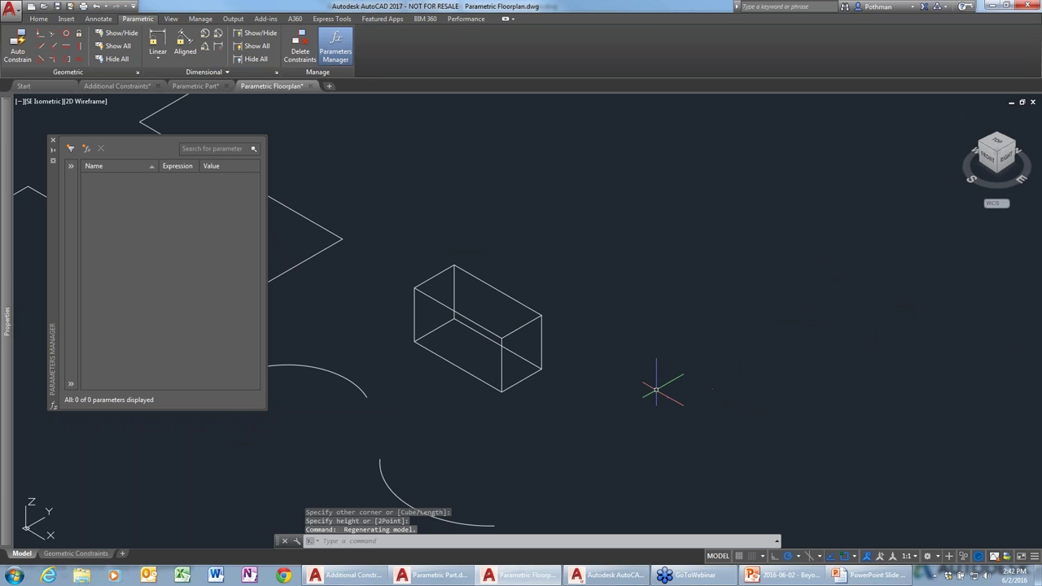
# - Copy the 3D box once to the empty area on its right
pyautogui.write('co')
pyautogui.press('Return')
pyautogui.click(573, 372)
pyautogui.click(518, 316)
pyautogui.press('Return')
pyautogui.click(570, 372)
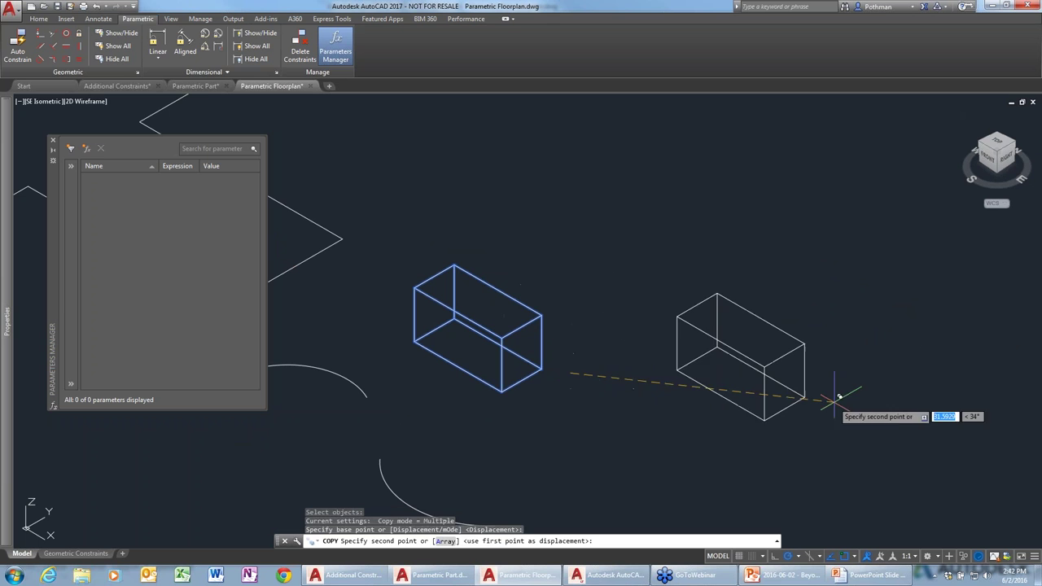
pyautogui.click(822, 409)
pyautogui.press('Escape')
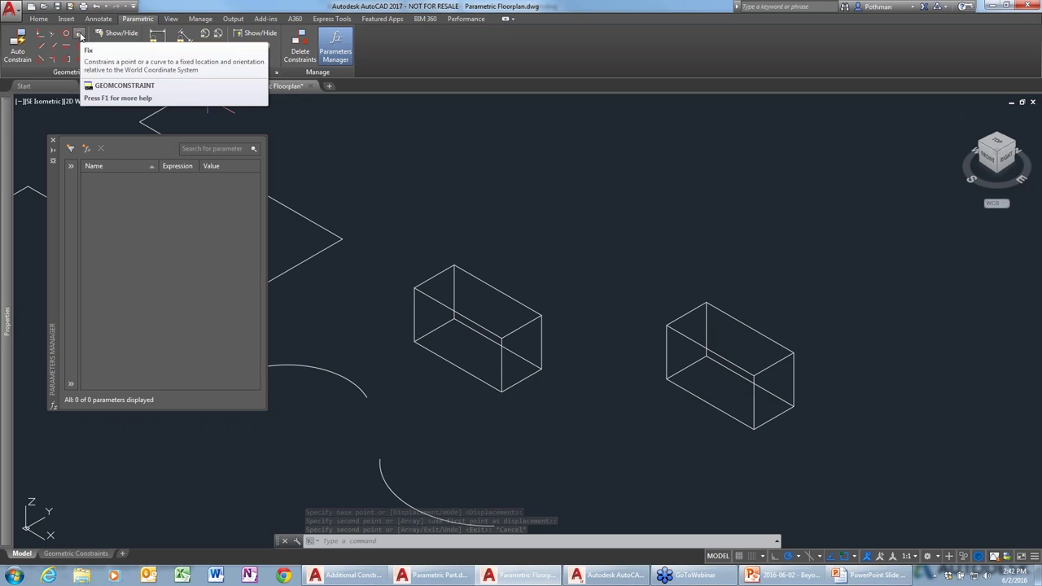
# - Try to apply a Fix constraint to the lower corner of the original 3D box
pyautogui.click(79, 35)
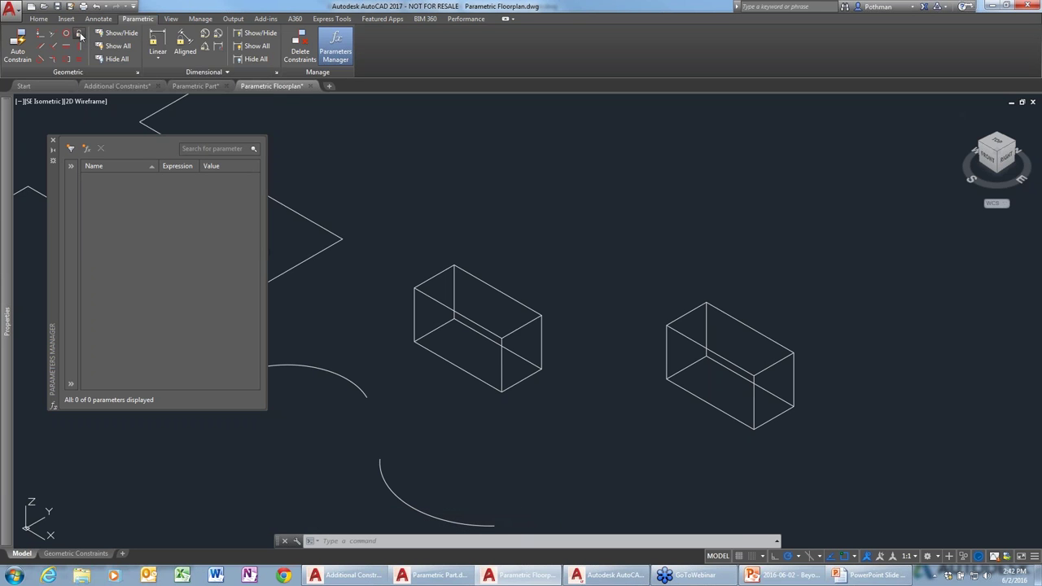
pyautogui.click(415, 340)
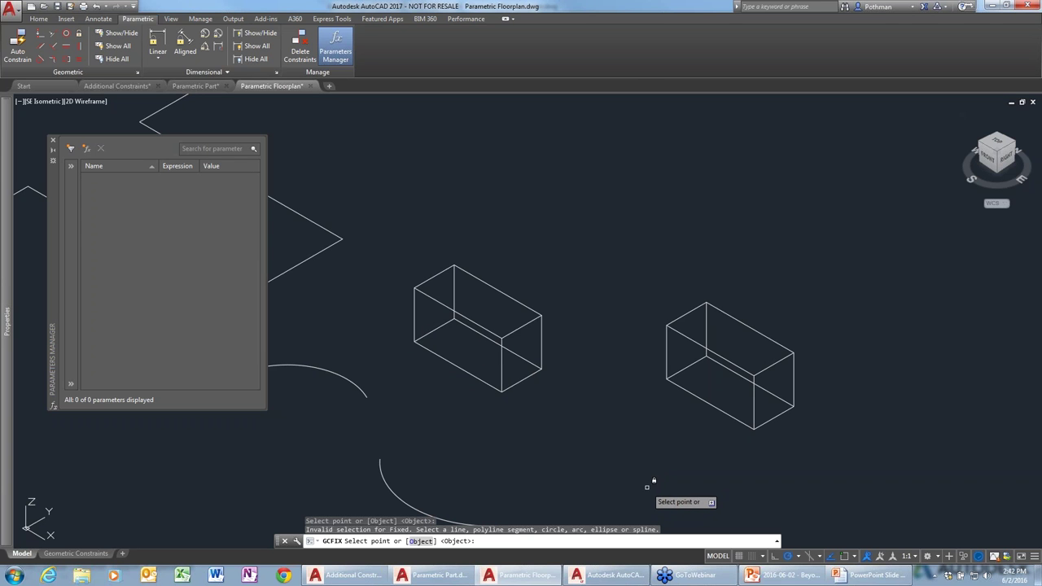
pyautogui.press('Escape')
# - Erase both 3D boxes and restore the plan view of the current UCS
pyautogui.click(774, 418)
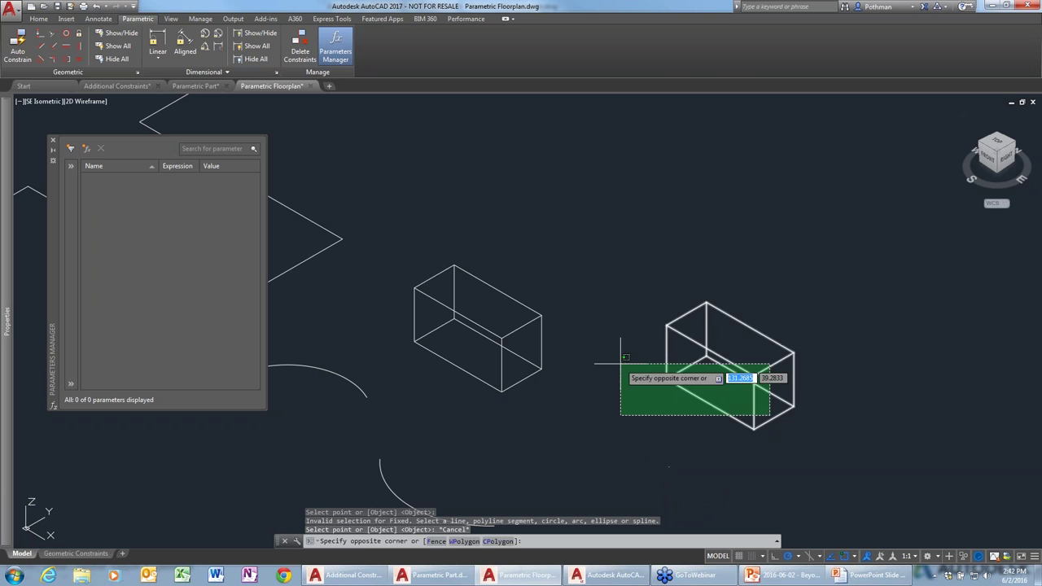
pyautogui.click(513, 350)
pyautogui.press('Delete')
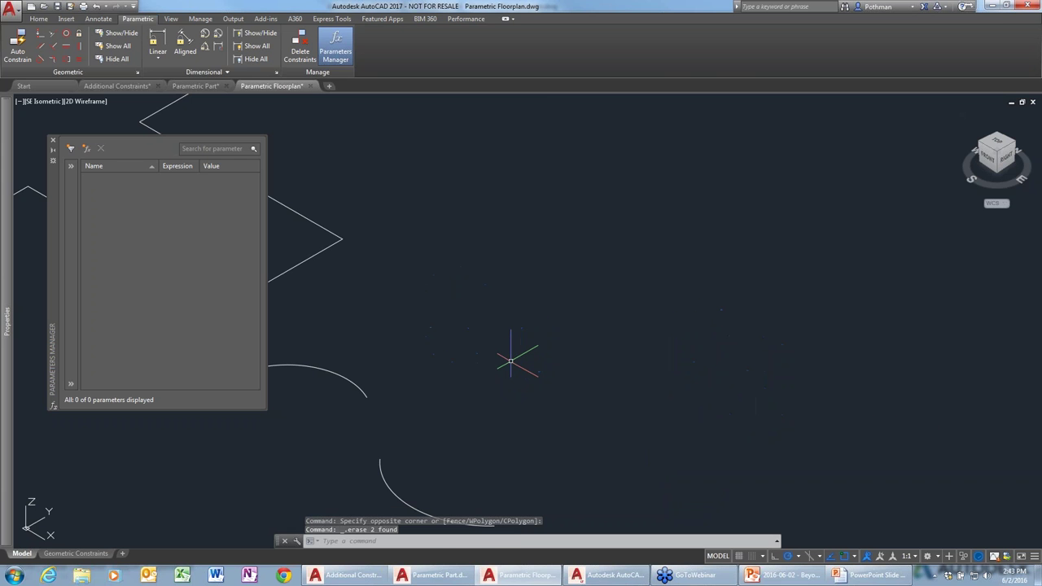
pyautogui.write('plan')
pyautogui.press('Return')
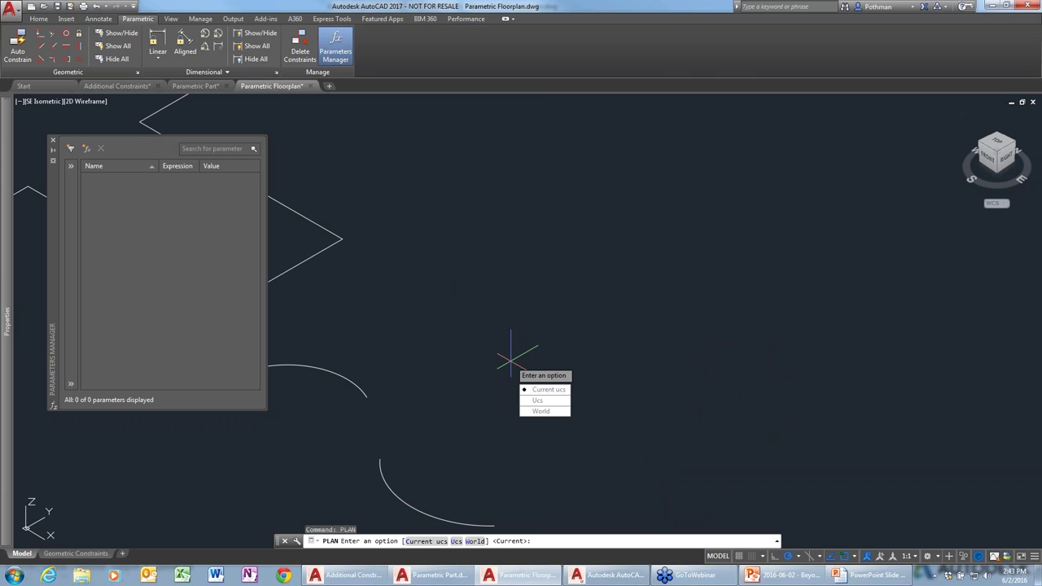
pyautogui.press('Return')
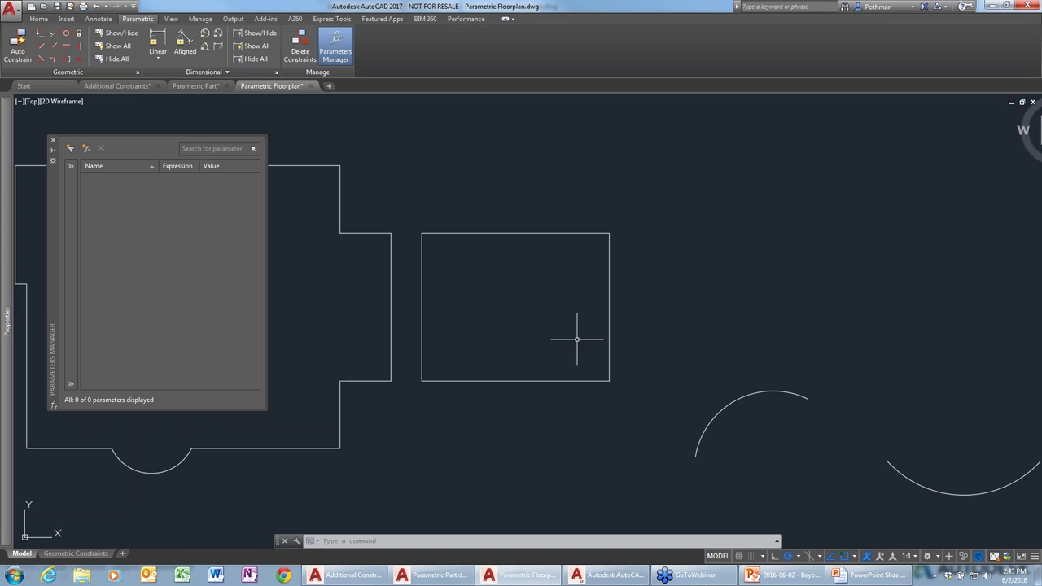
# - Copy the constrained floorplan outline to the empty area above and to the right of the rectangle
pyautogui.scroll(-4, 581, 344)
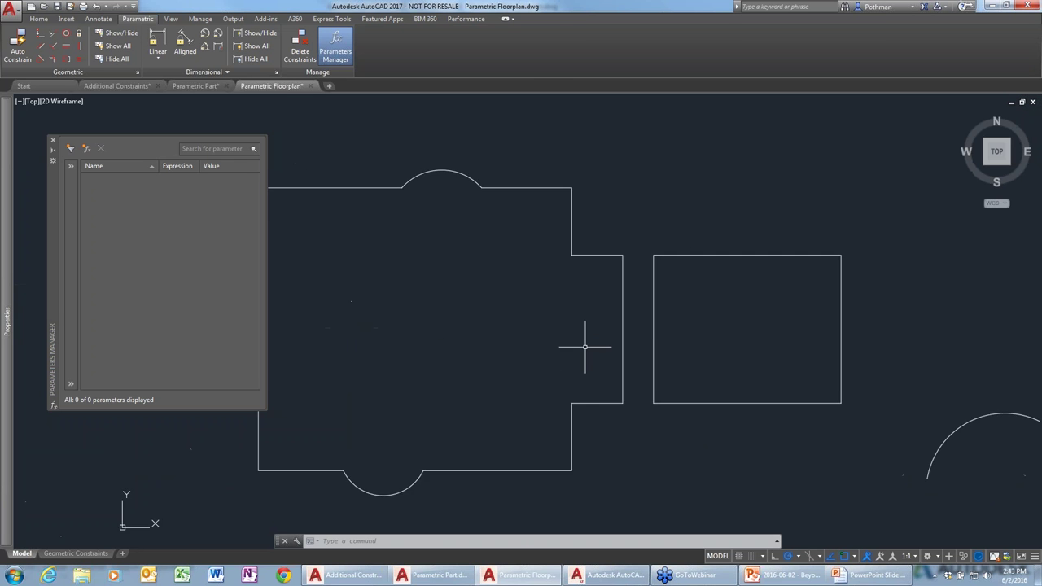
pyautogui.click(602, 411)
pyautogui.click(425, 257)
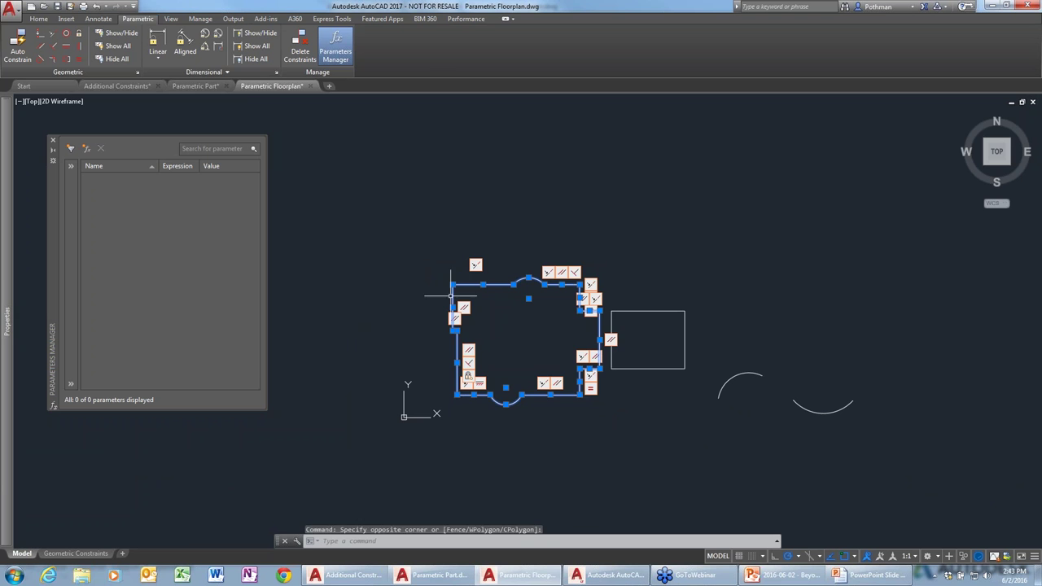
pyautogui.press('Escape')
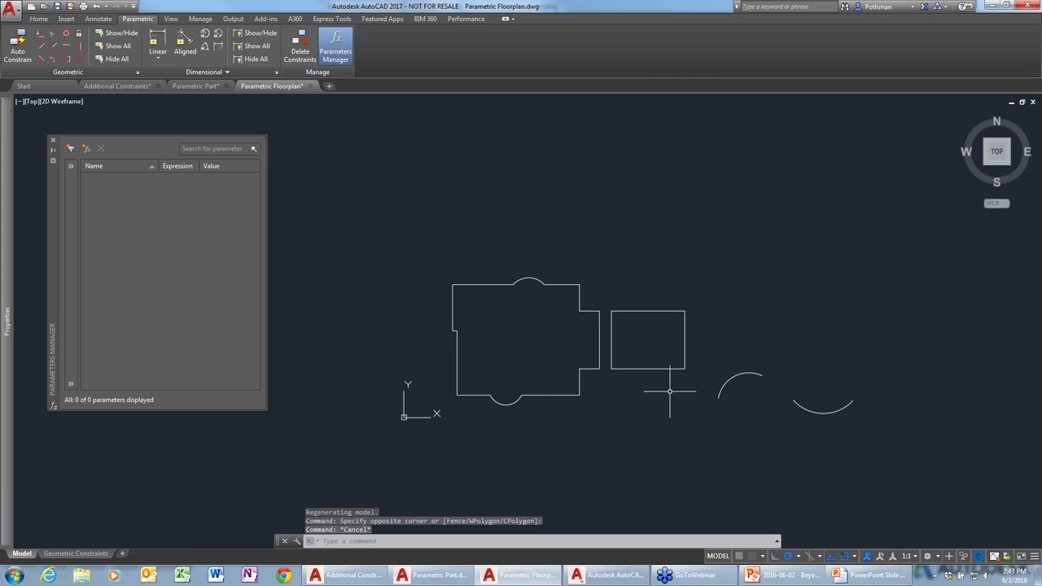
pyautogui.write('co')
pyautogui.press('Return')
pyautogui.click(608, 419)
pyautogui.click(545, 337)
pyautogui.click(556, 420)
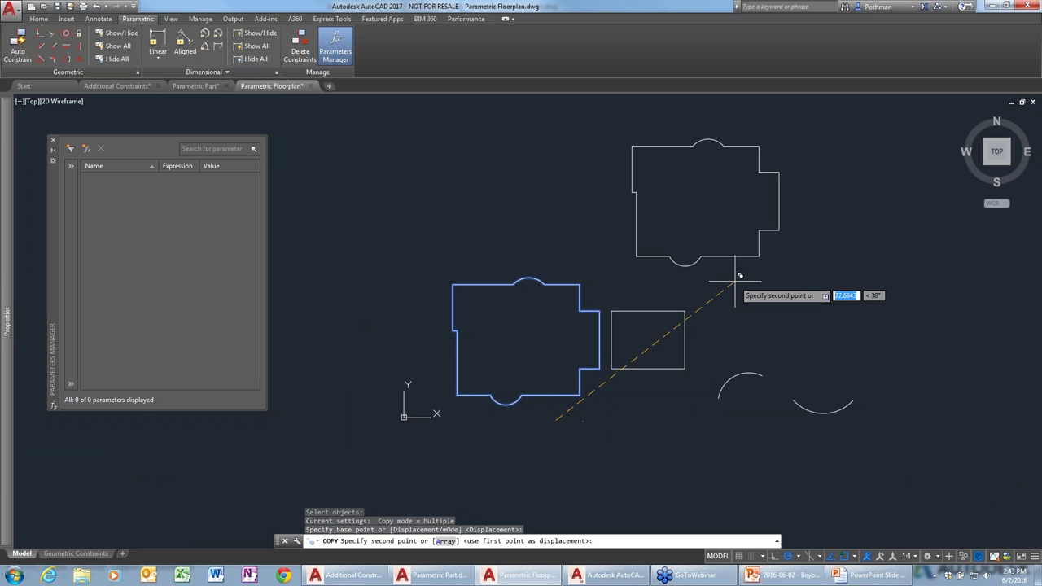
pyautogui.click(743, 278)
pyautogui.press('Escape')
# - Stretch the upper edge of the original floorplan's right-hand projection downward to narrow the projection, and clear the selection
pyautogui.click(599, 336)
pyautogui.click(588, 311)
pyautogui.click(581, 316)
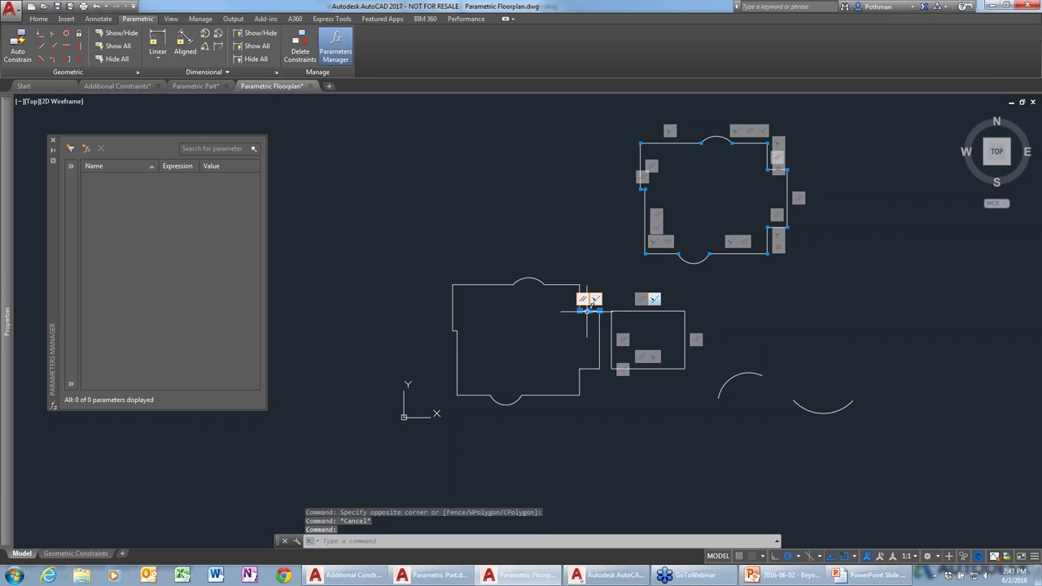
pyautogui.click(588, 310)
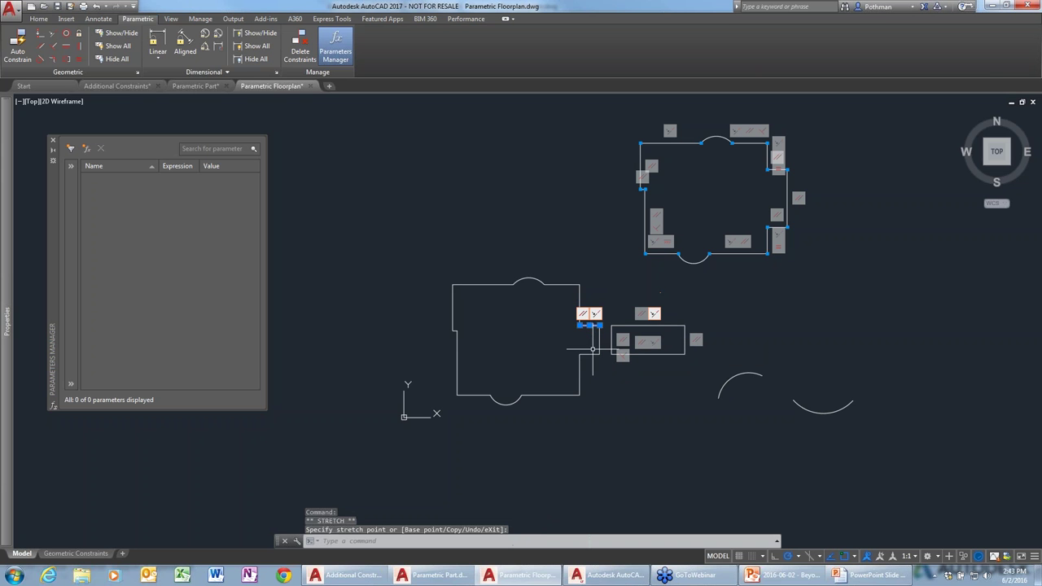
pyautogui.press('Escape')
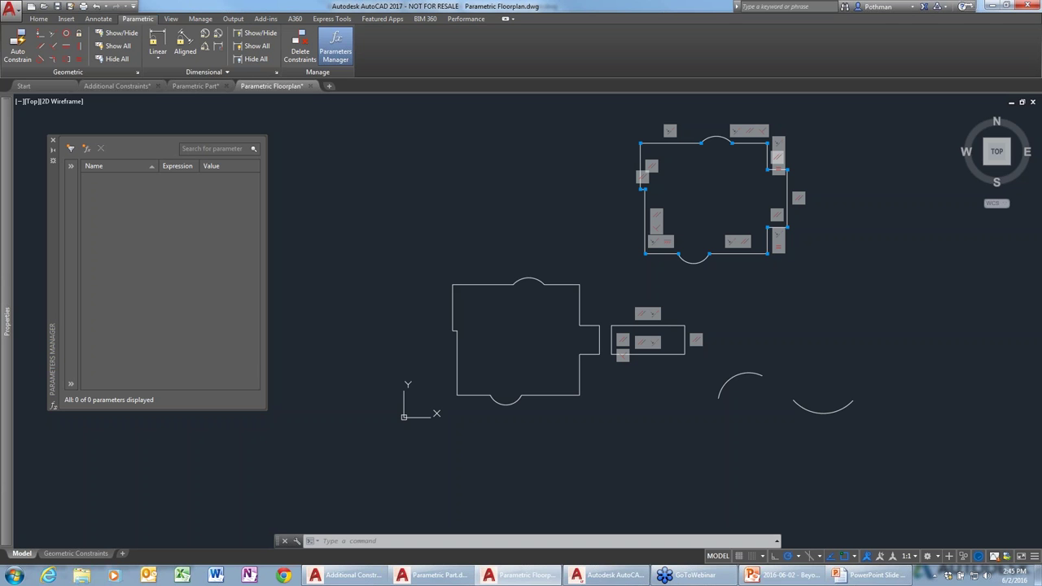
pyautogui.press('Escape')
pyautogui.press('Escape')
pyautogui.press('Escape')
# - Explode the constrained rectangle beside the original floorplan into separate lines
pyautogui.write('EXPLODE')
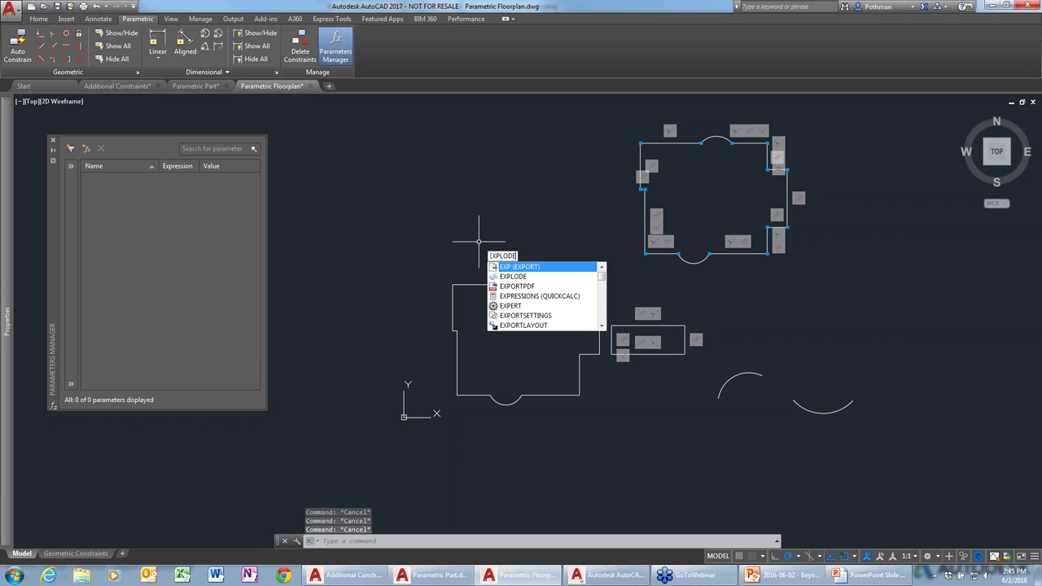
pyautogui.press('Return')
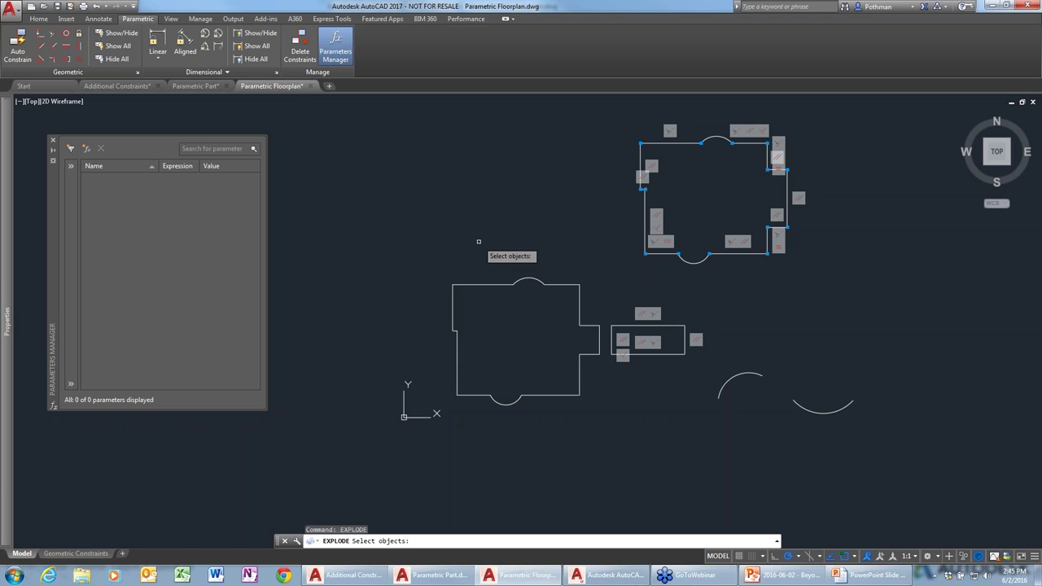
pyautogui.click(667, 325)
pyautogui.press('Return')
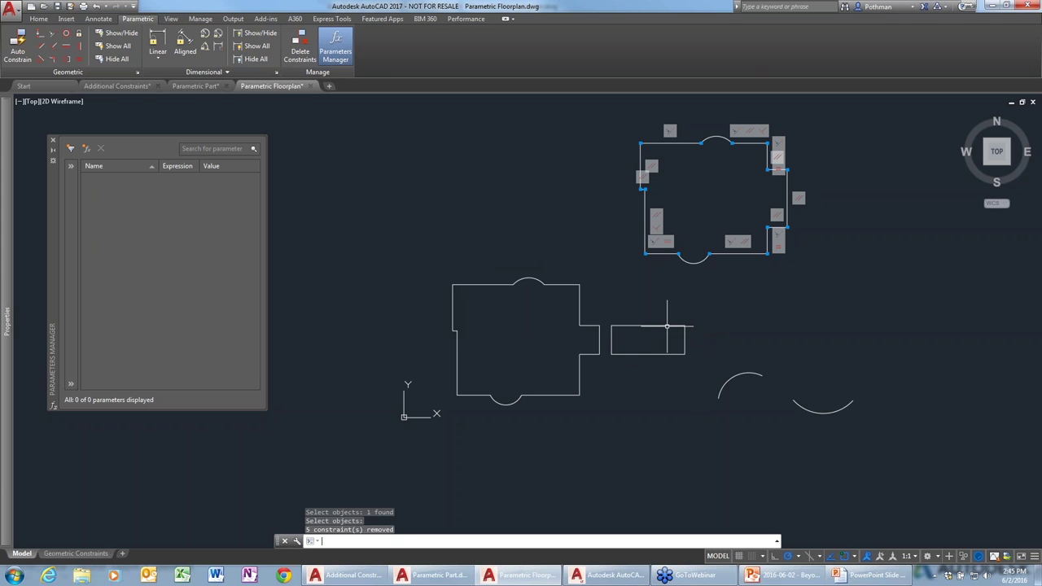
pyautogui.click(667, 325)
pyautogui.press('Escape')
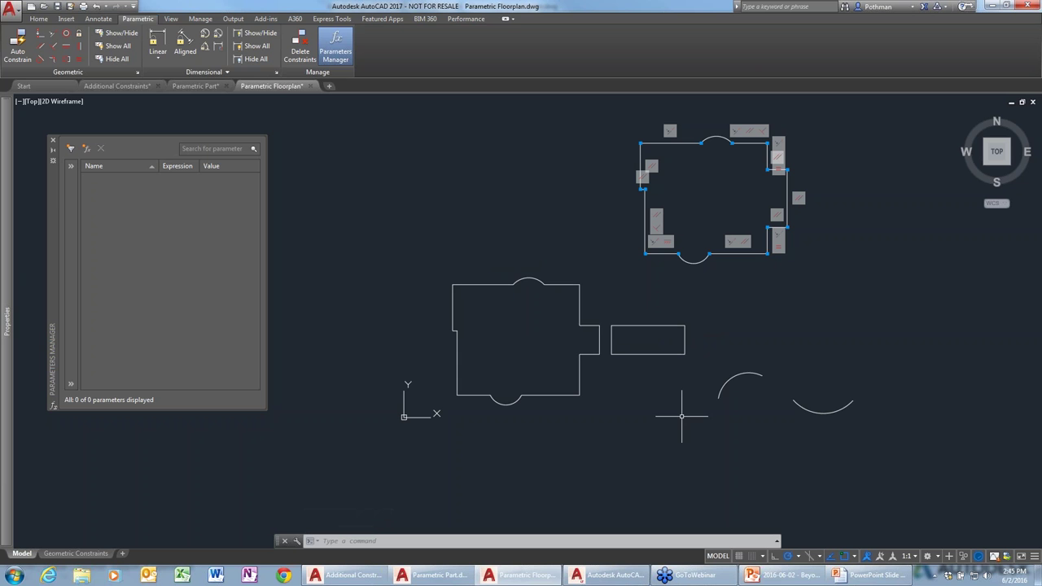
# - Select the exploded rectangle's four sides one by one to check them for constraints, and undo the explode
pyautogui.click(670, 354)
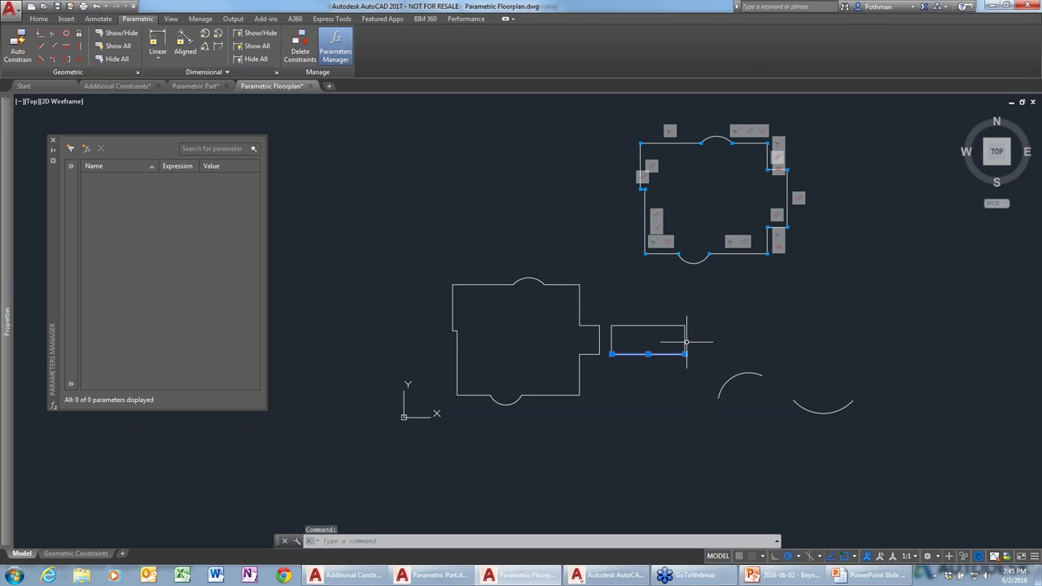
pyautogui.click(684, 340)
pyautogui.click(669, 326)
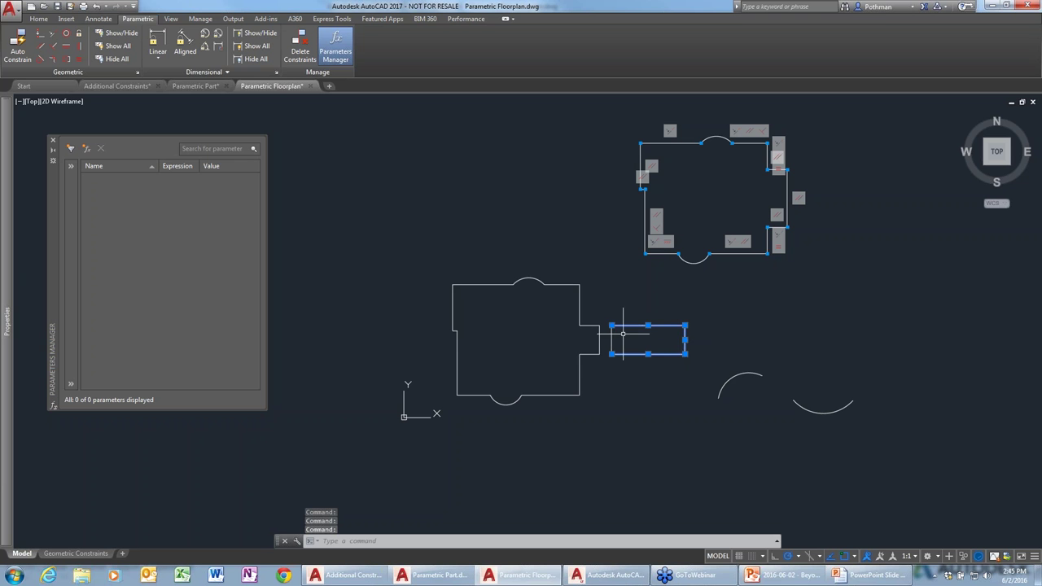
pyautogui.click(611, 339)
pyautogui.press('Escape')
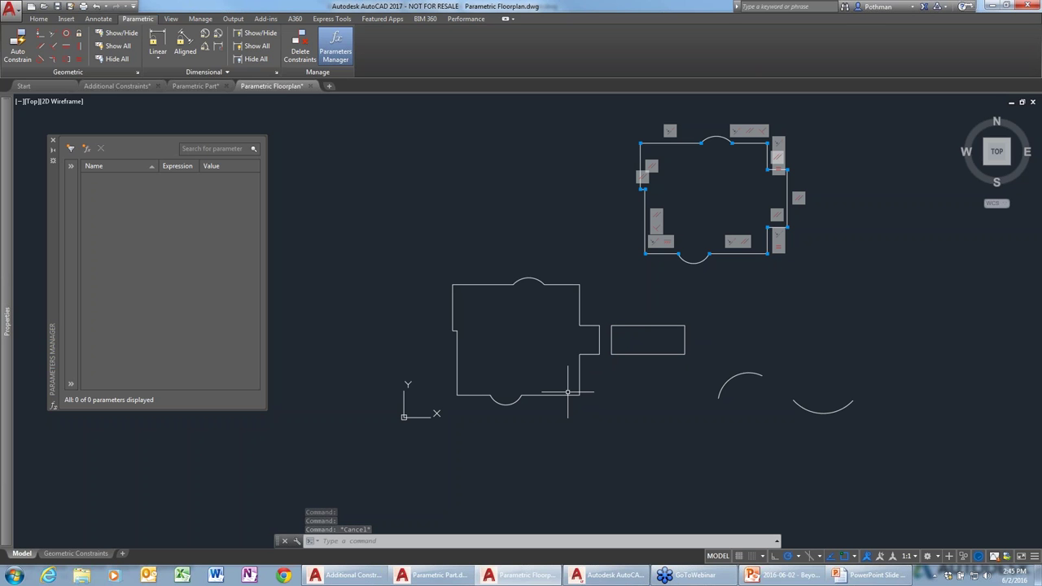
pyautogui.hotkey('ctrl', 'z')
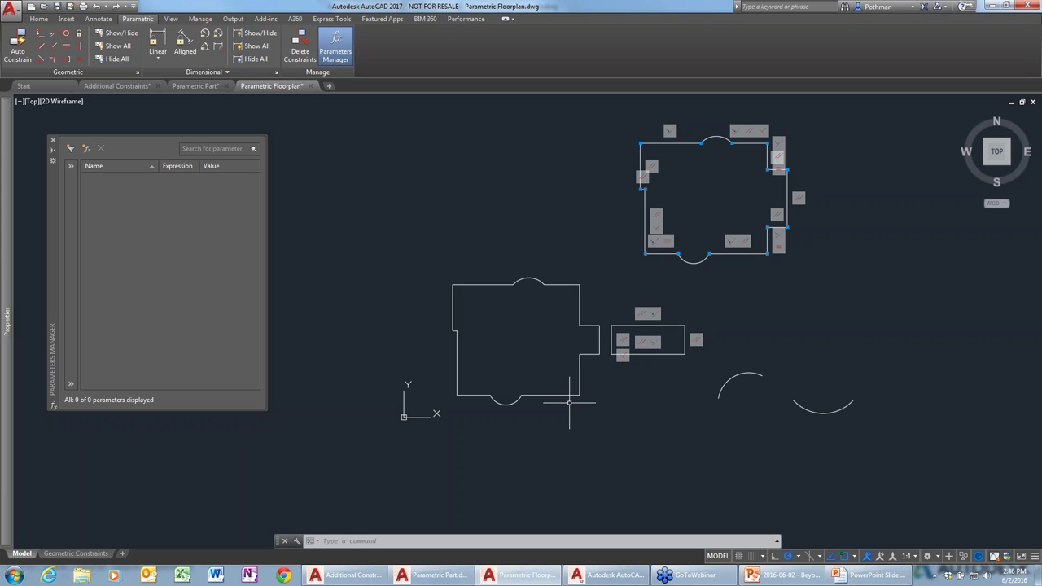
pyautogui.write('rec')
pyautogui.press('Return')
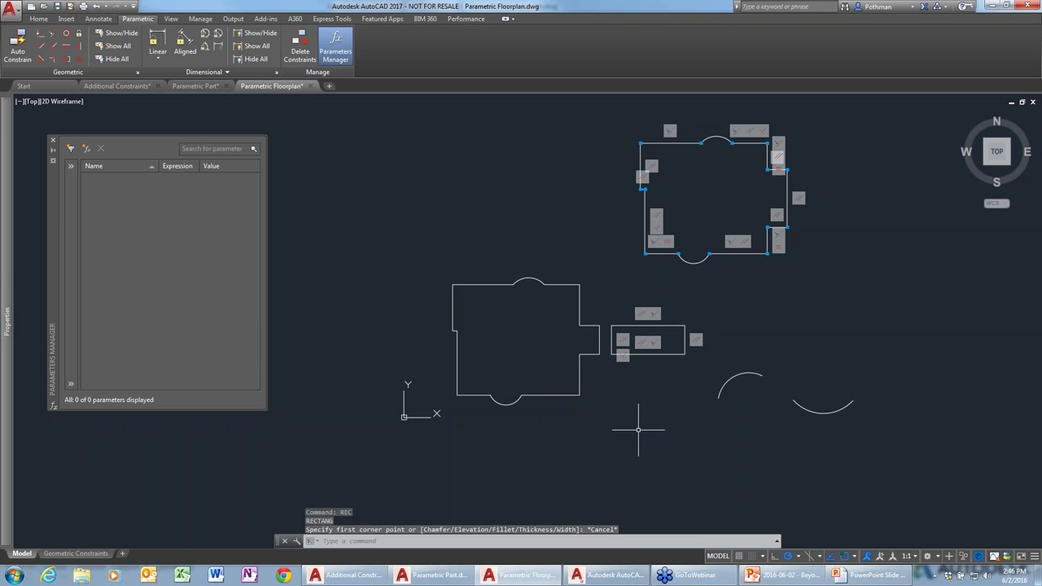
pyautogui.press('Escape')
# - Extrude the constrained rectangle beside the original floorplan into a solid, picking the height freehand
pyautogui.write('EXTRUDE')
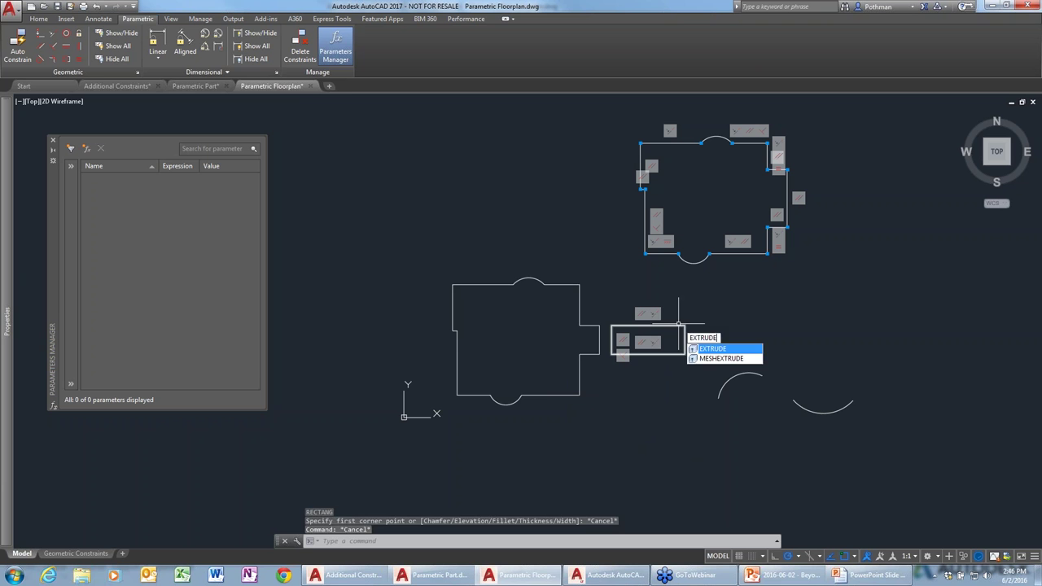
pyautogui.press('Return')
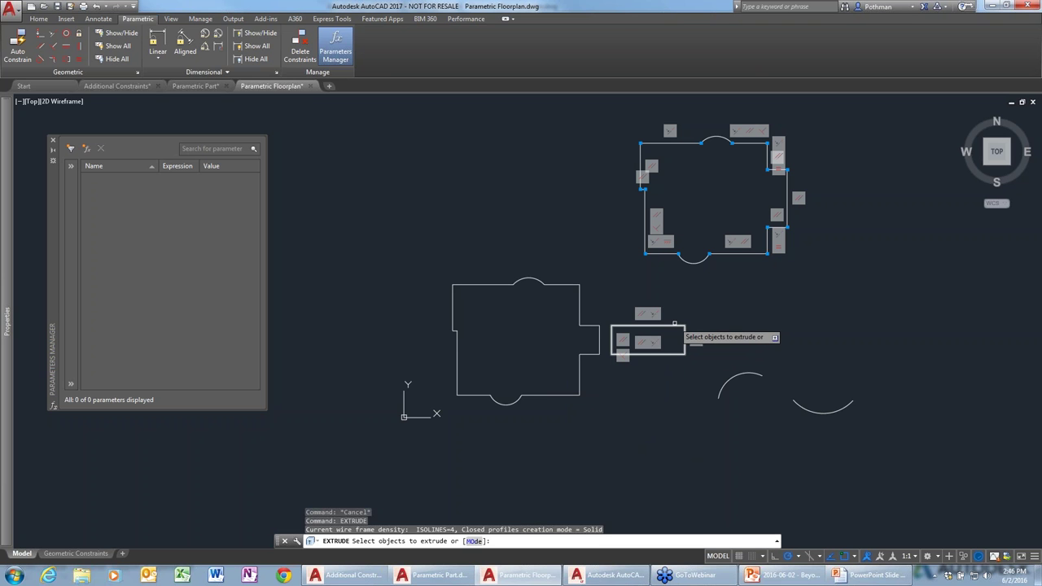
pyautogui.click(674, 325)
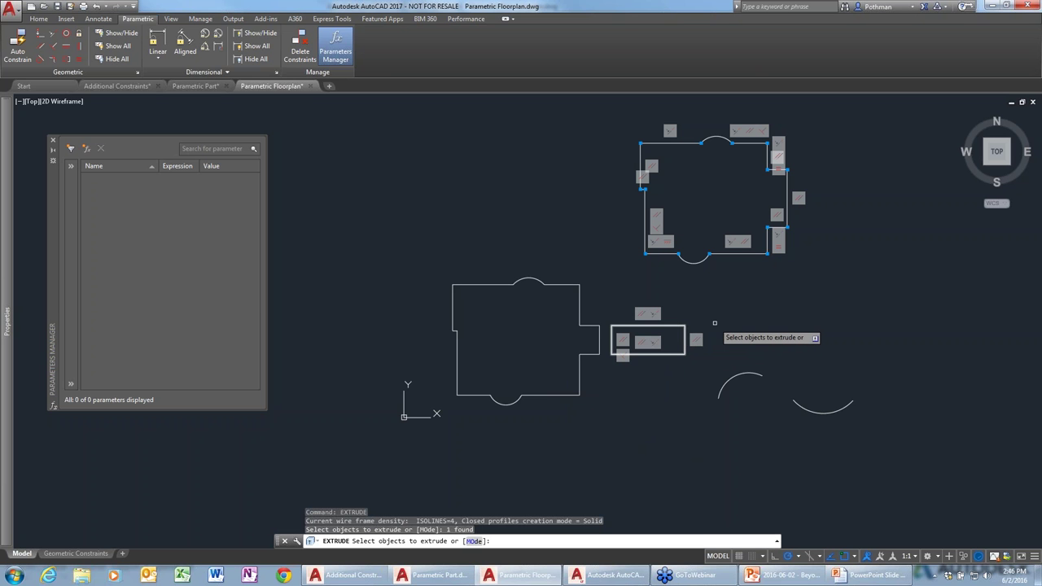
pyautogui.press('Return')
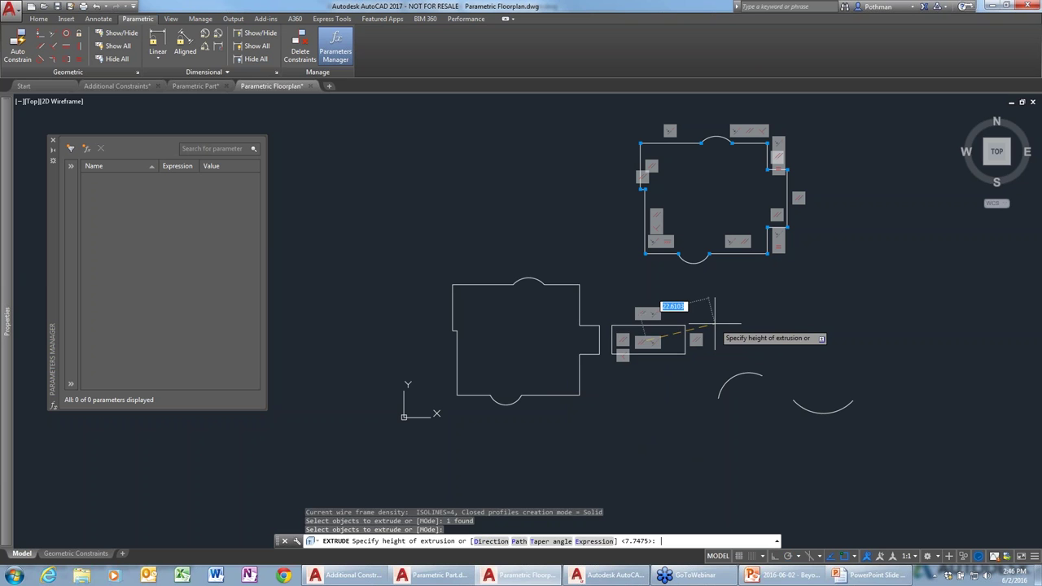
pyautogui.click(738, 321)
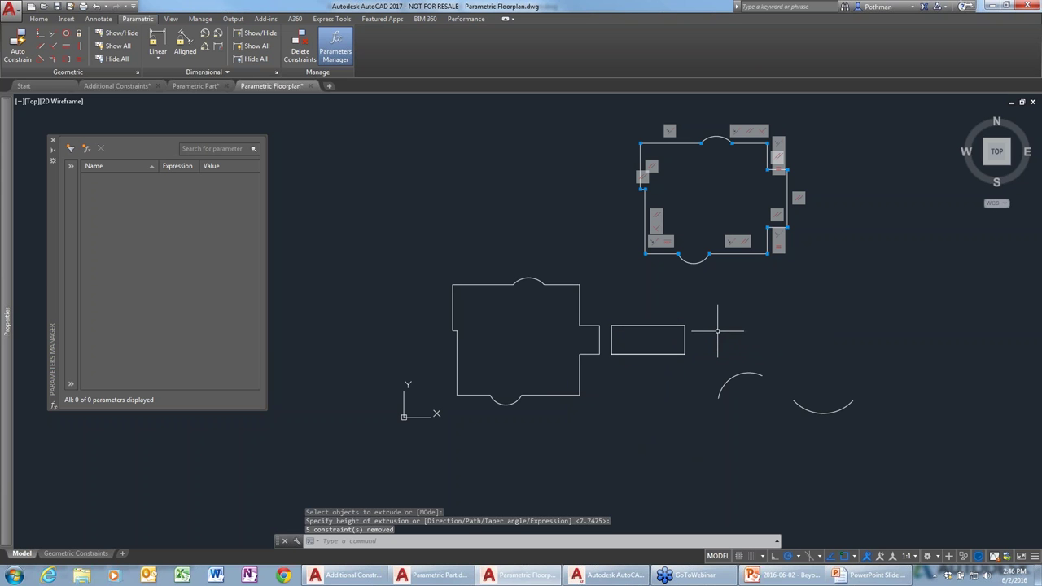
# - Undo the extrusion of the constrained rectangle beside the original floorplan
pyautogui.click(448, 529)
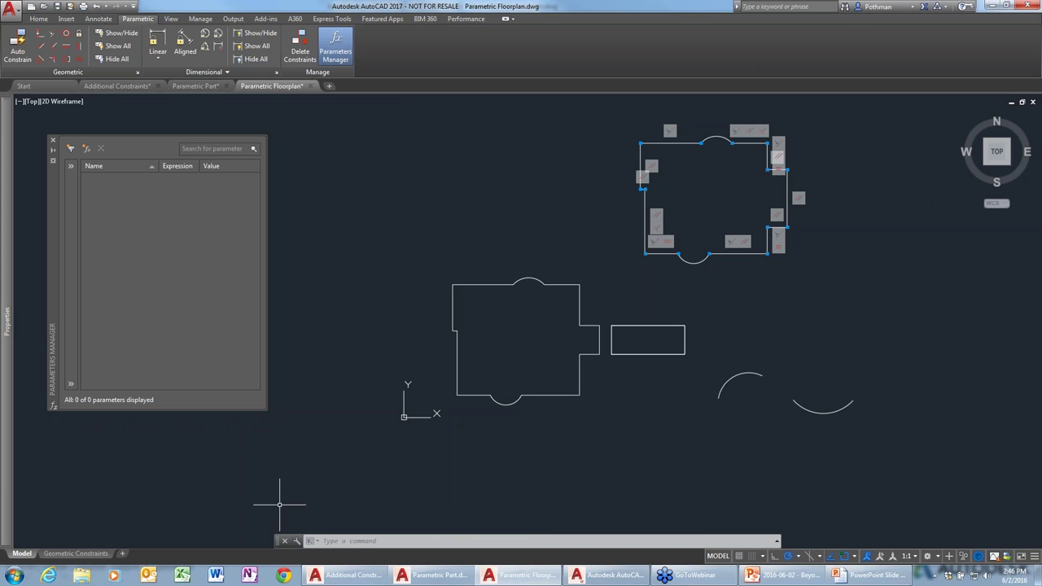
pyautogui.hotkey('ctrl', 'z')
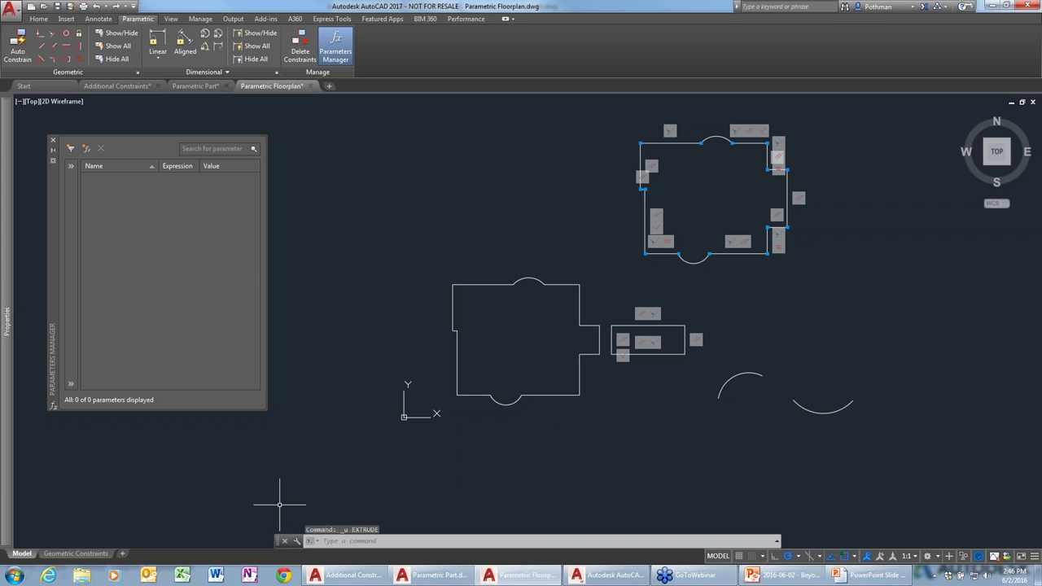
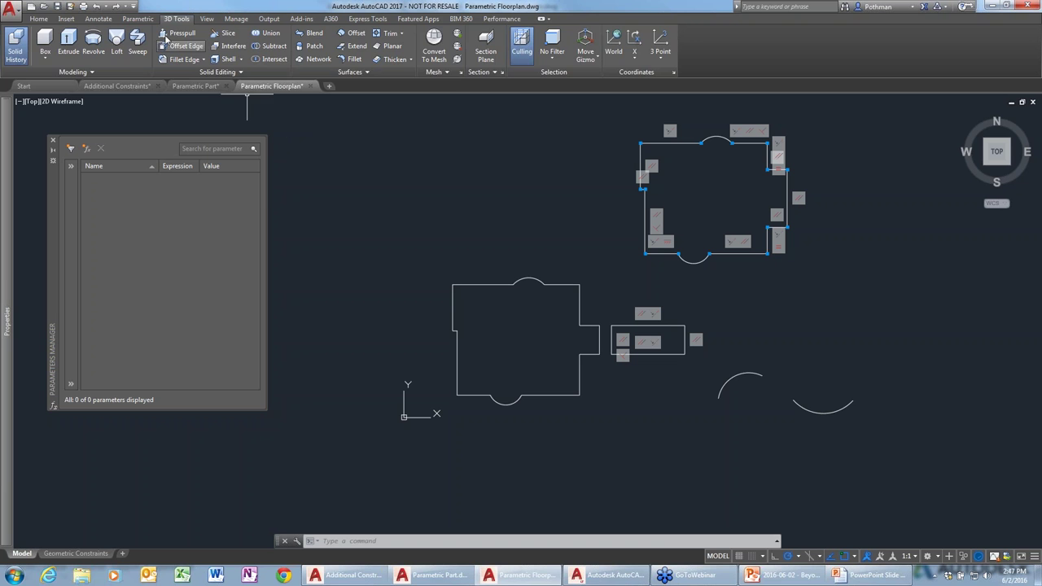
pyautogui.click(138, 18)
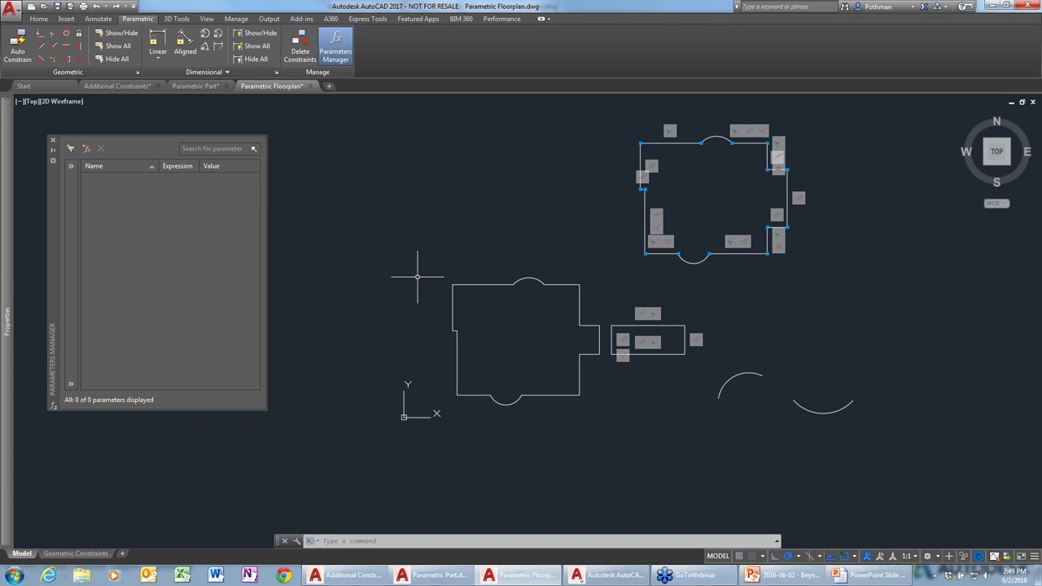
pyautogui.press('Escape')
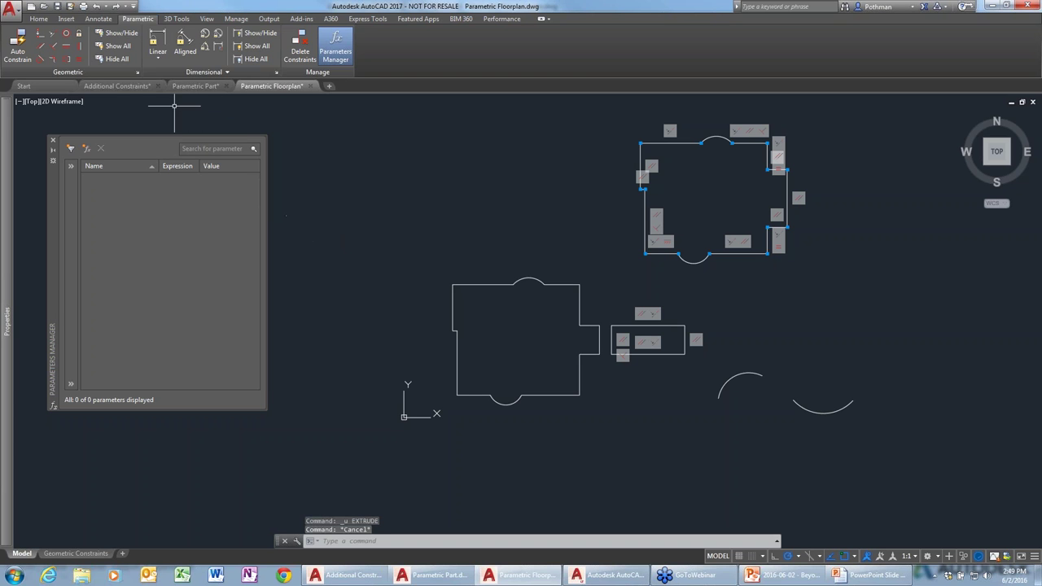
# - Define a block named test from the constrained rectangle, with its lower-left corner as base point and the original converted to block
pyautogui.click(44, 20)
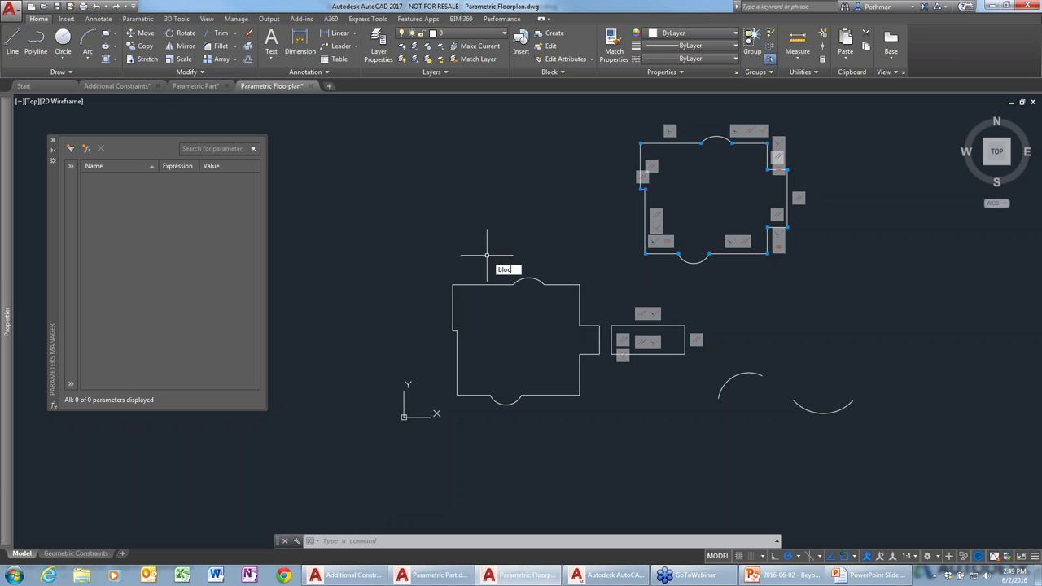
pyautogui.write('block')
pyautogui.press('Return')
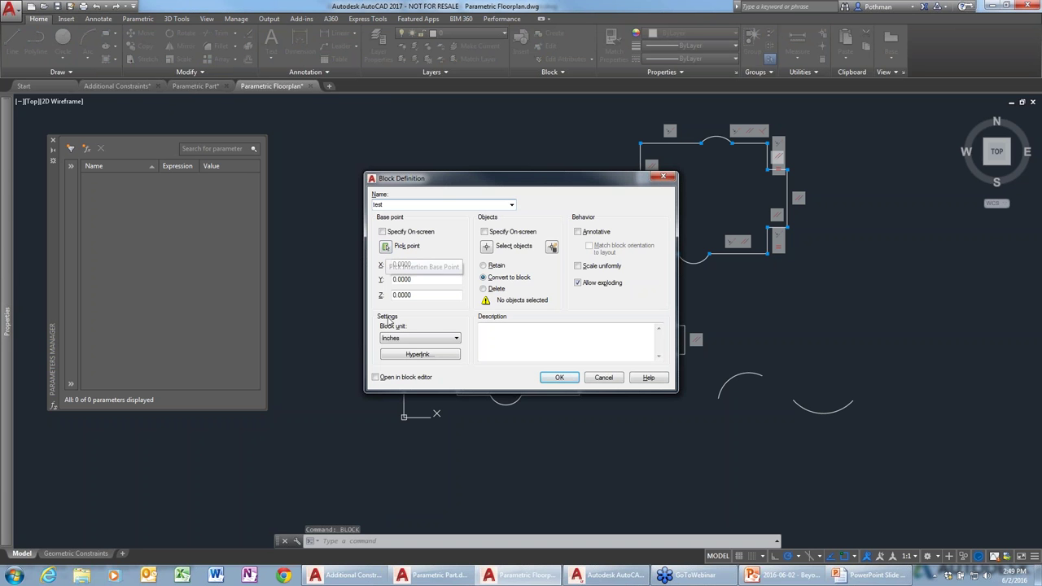
pyautogui.click(385, 245)
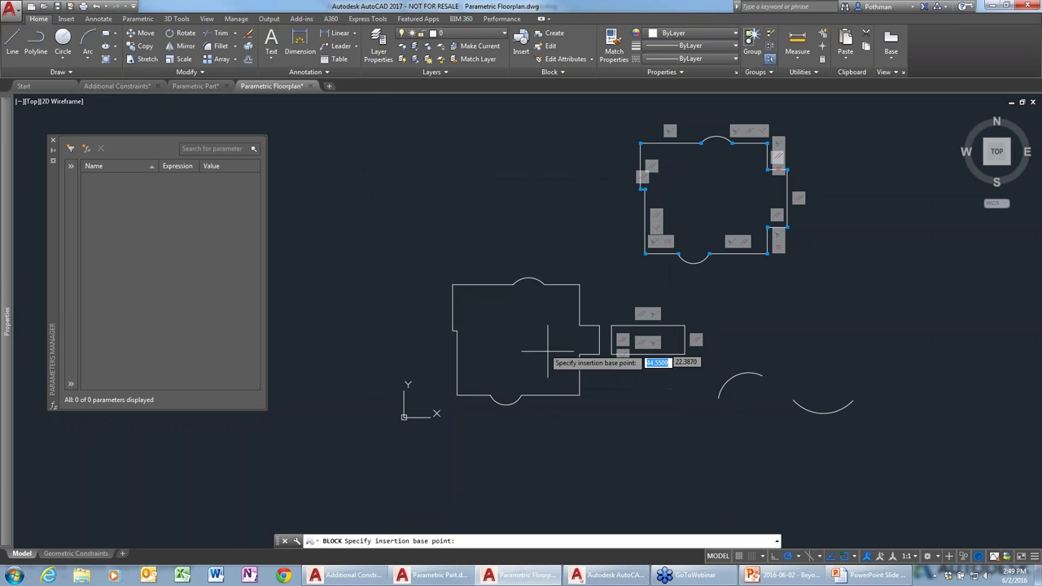
pyautogui.click(606, 350)
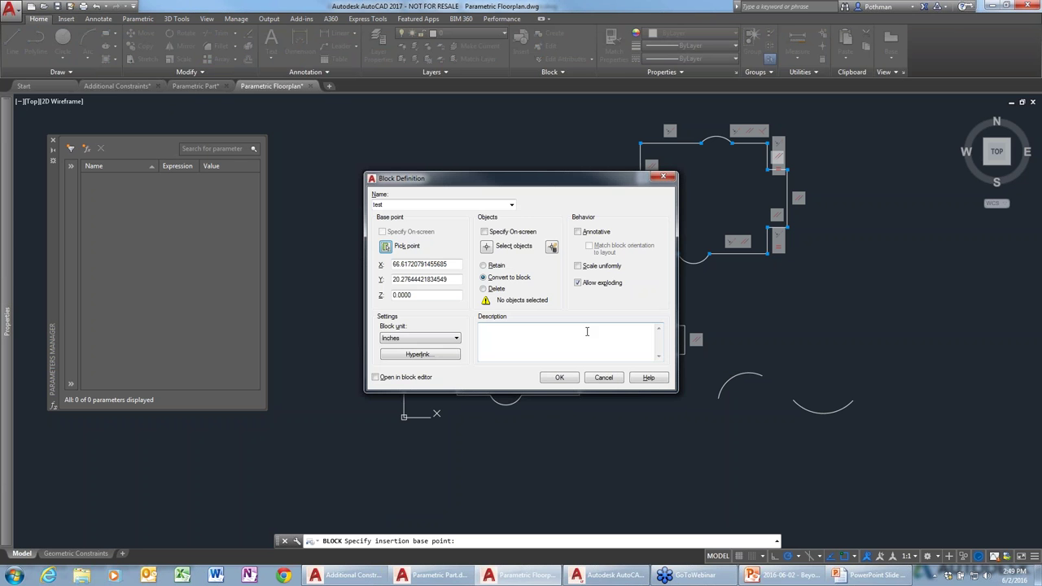
pyautogui.click(486, 246)
pyautogui.click(696, 372)
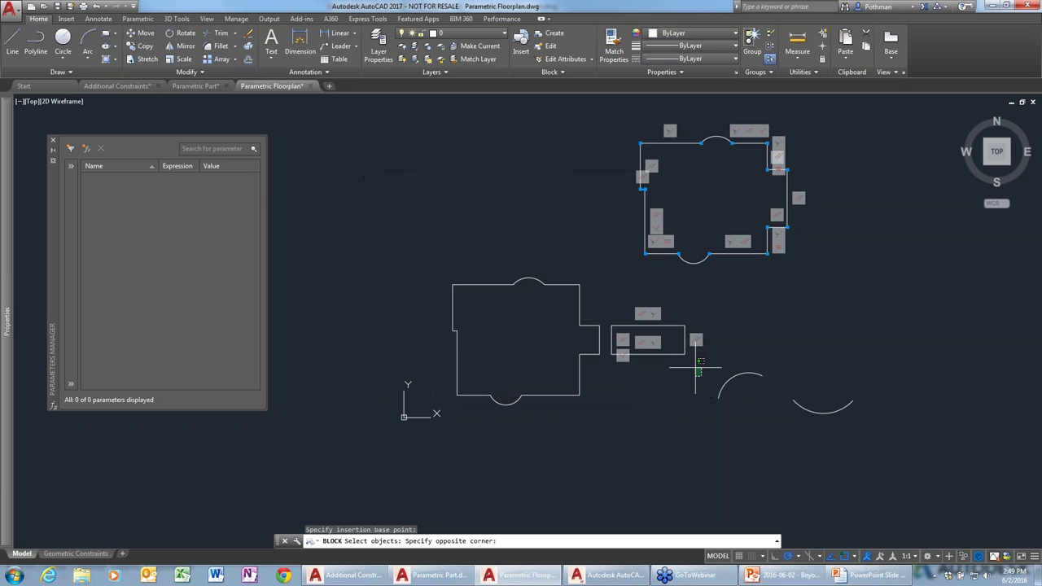
pyautogui.click(608, 310)
pyautogui.press('Return')
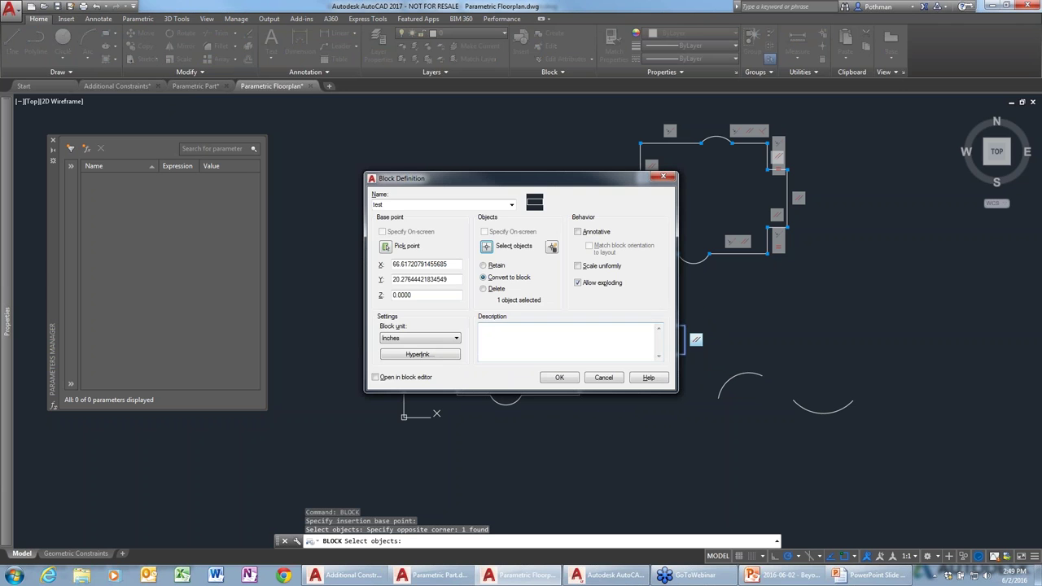
pyautogui.click(571, 382)
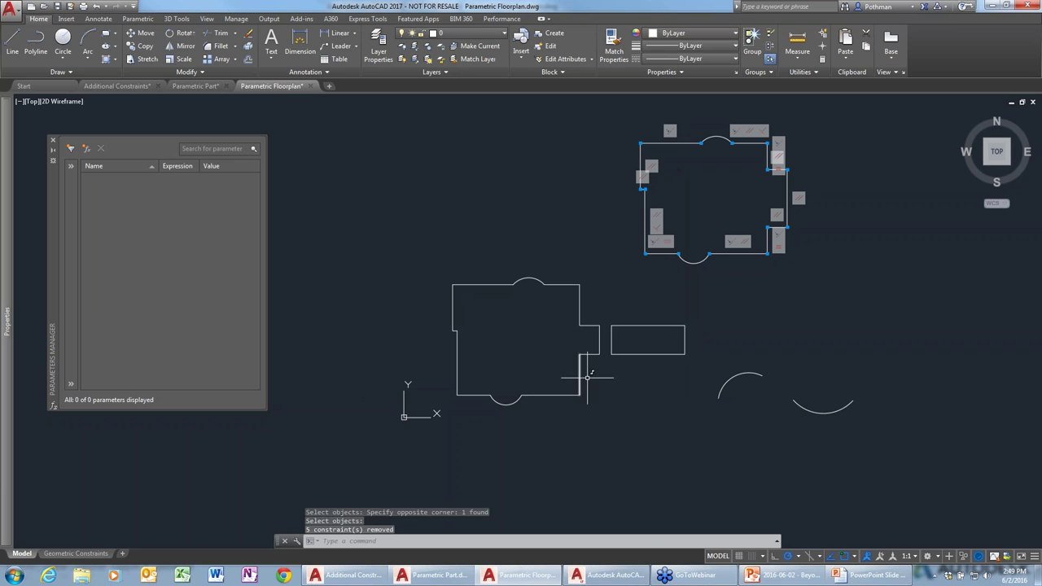
# - Examine the test block's constraints and the available geometric constraints in the Block Editor, and exit discarding the changes
pyautogui.click(659, 325)
pyautogui.rightClick(659, 324)
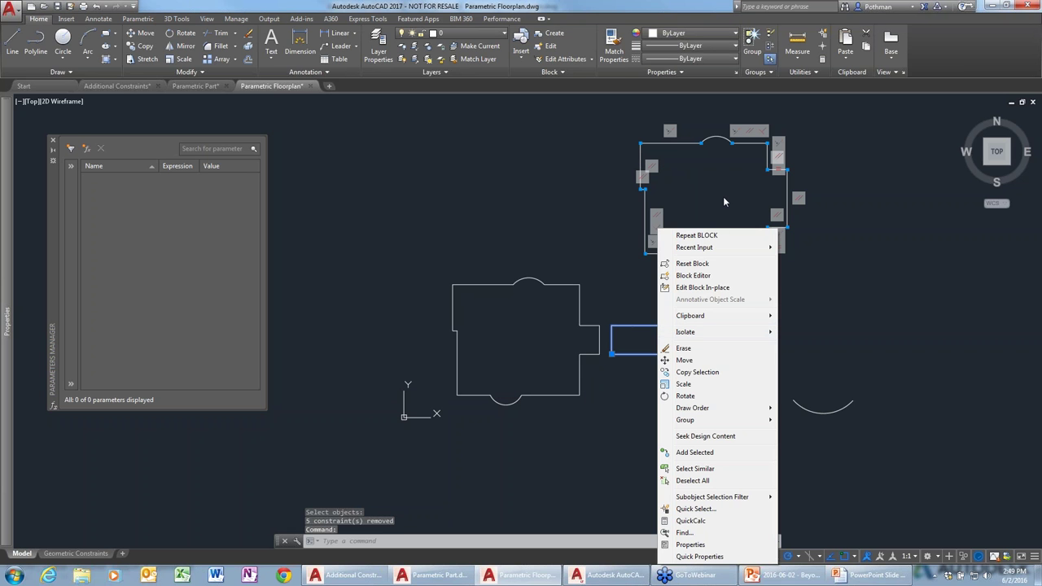
pyautogui.click(694, 276)
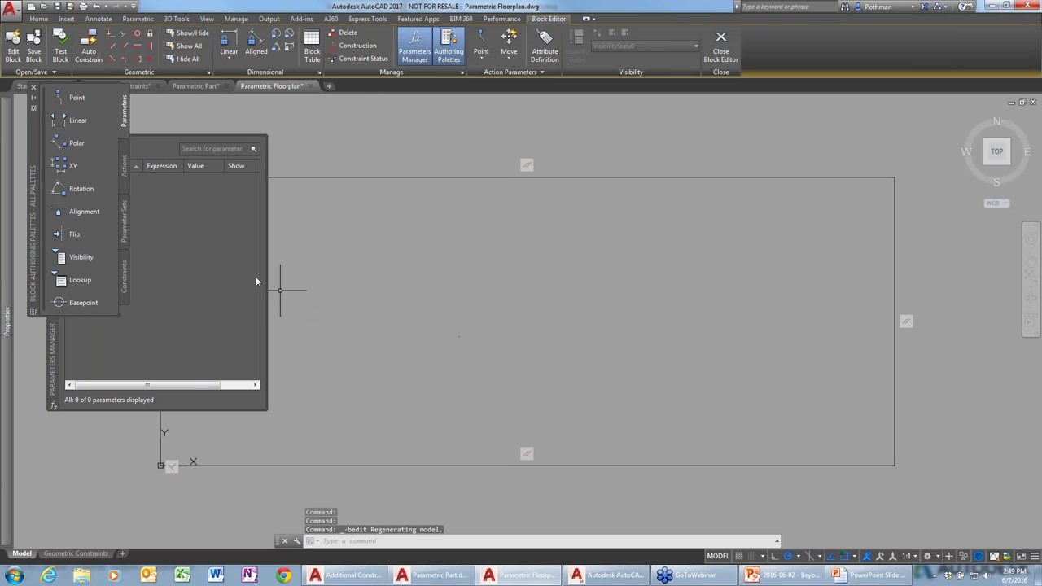
pyautogui.click(126, 285)
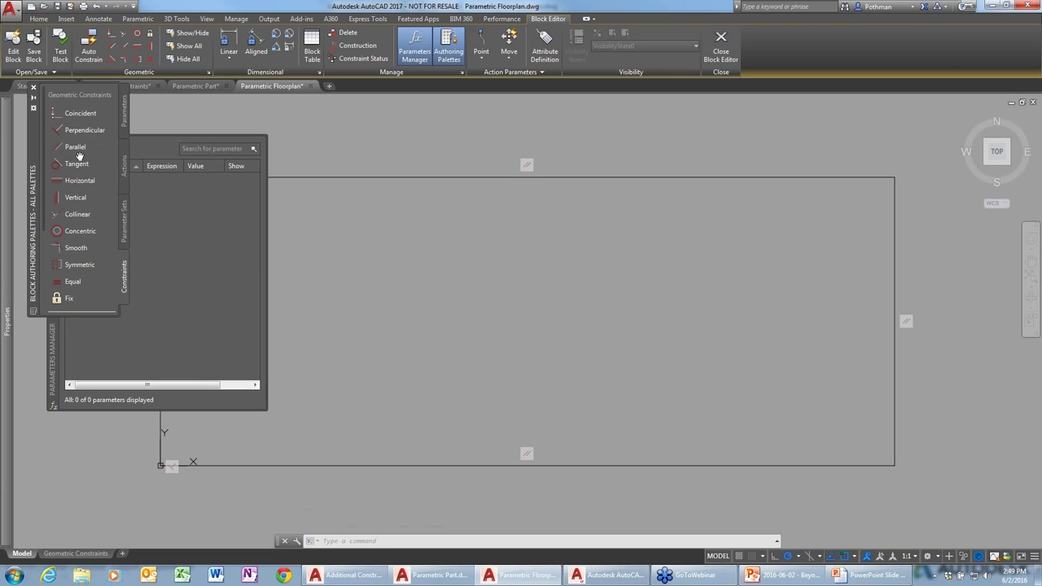
pyautogui.click(727, 54)
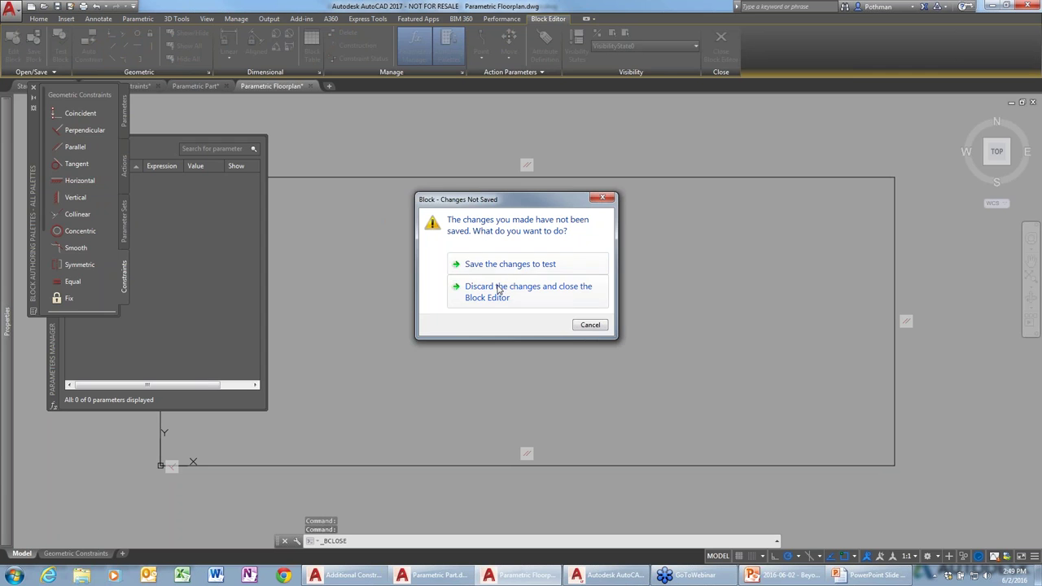
pyautogui.click(500, 291)
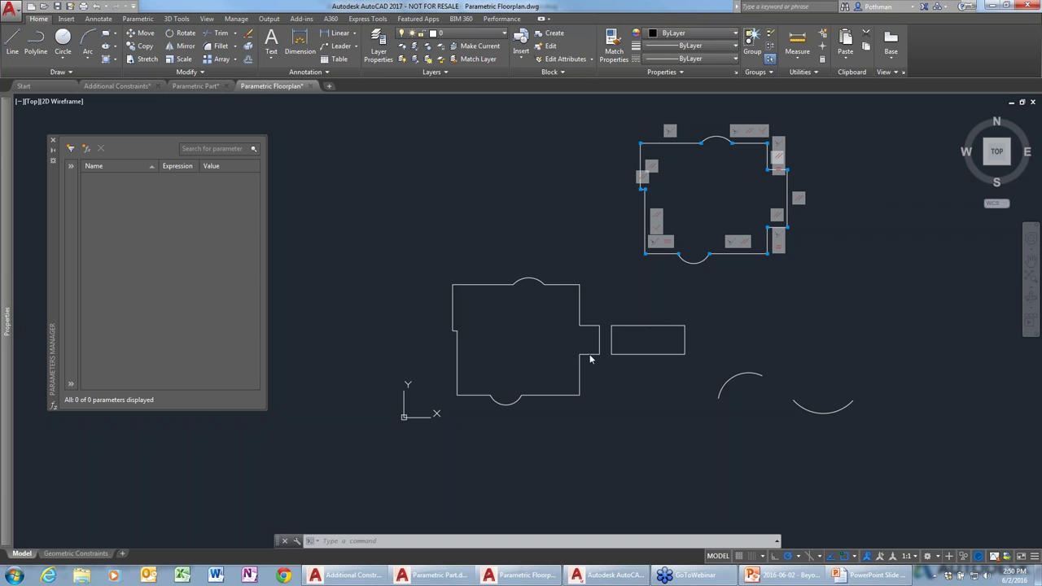
# - Try to stretch the lower edge of the original floorplan's right-hand projection to the right beside the test block, and cancel the stretch
pyautogui.click(577, 399)
pyautogui.scroll(6, 573, 406)
pyautogui.moveTo(553, 393); pyautogui.dragTo(686, 507, button='middle')
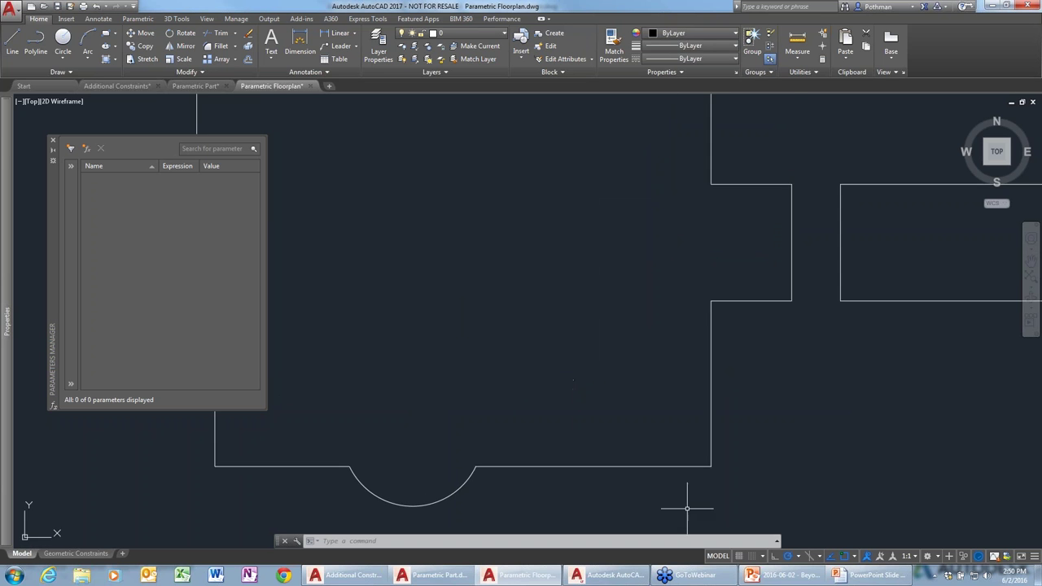
pyautogui.scroll(-4, 674, 295)
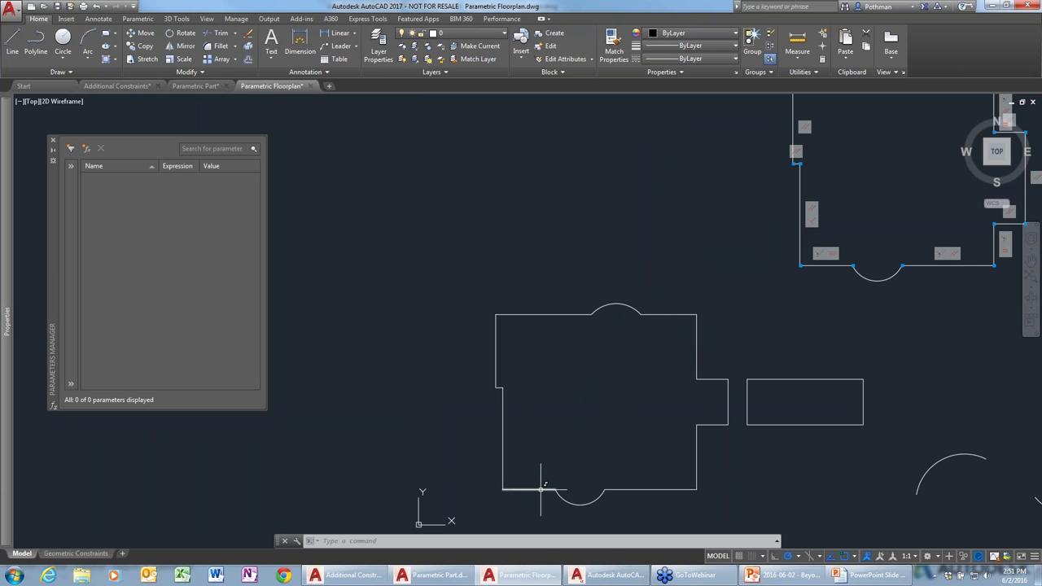
pyautogui.click(536, 490)
pyautogui.press('Delete')
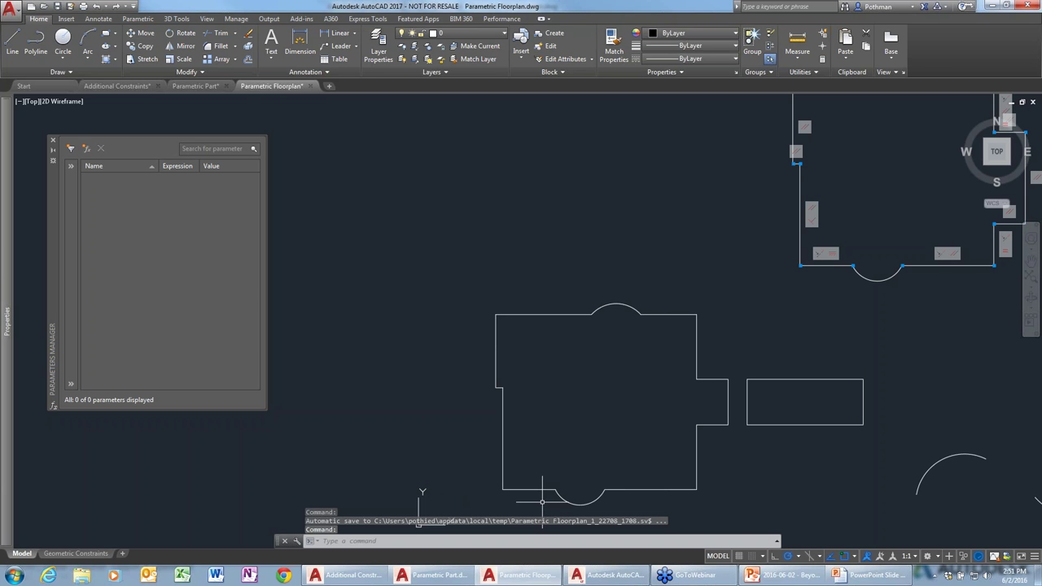
pyautogui.click(712, 424)
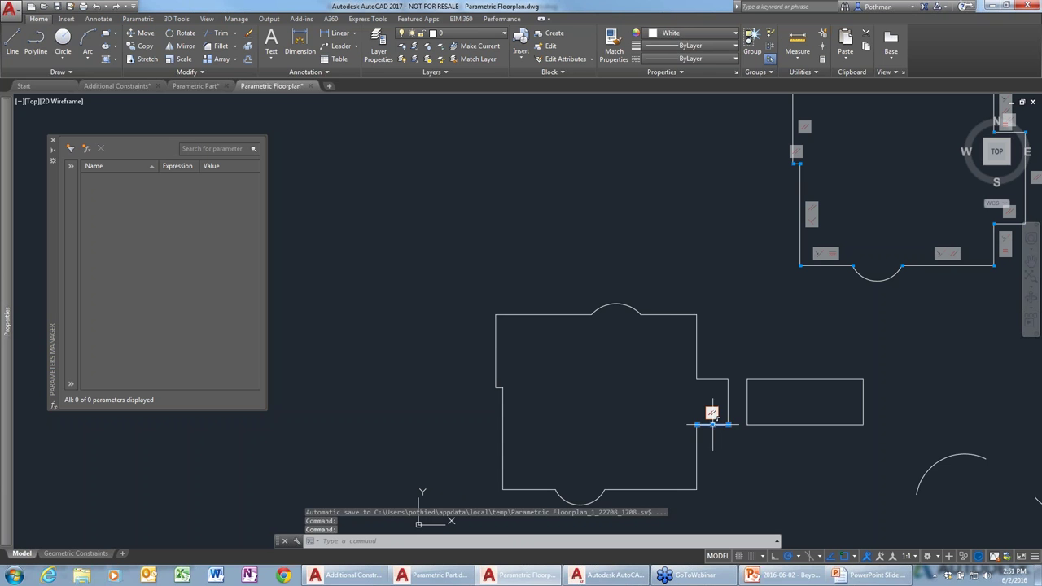
pyautogui.click(712, 424)
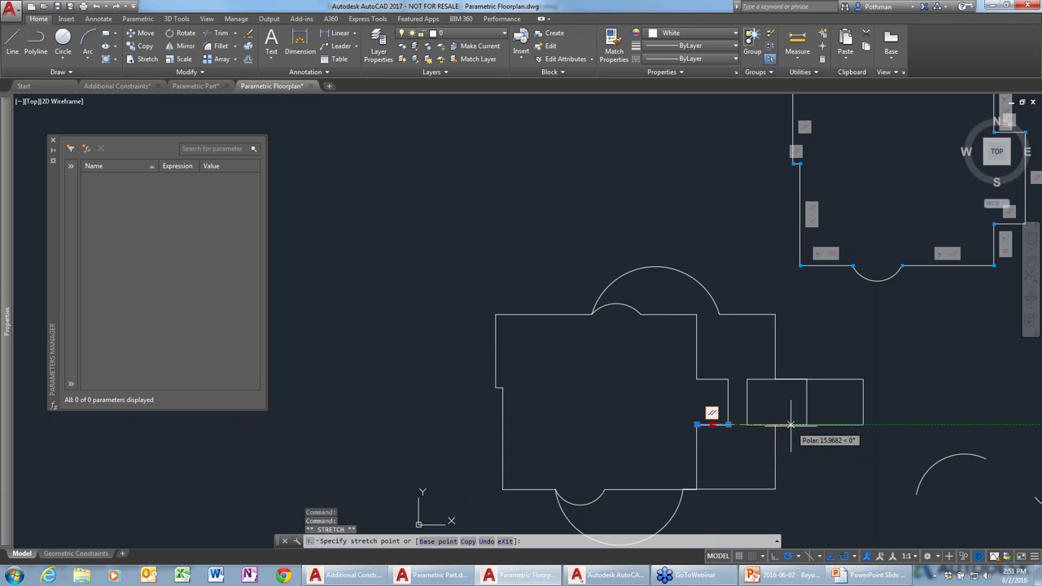
pyautogui.press('Escape')
pyautogui.press('Escape')
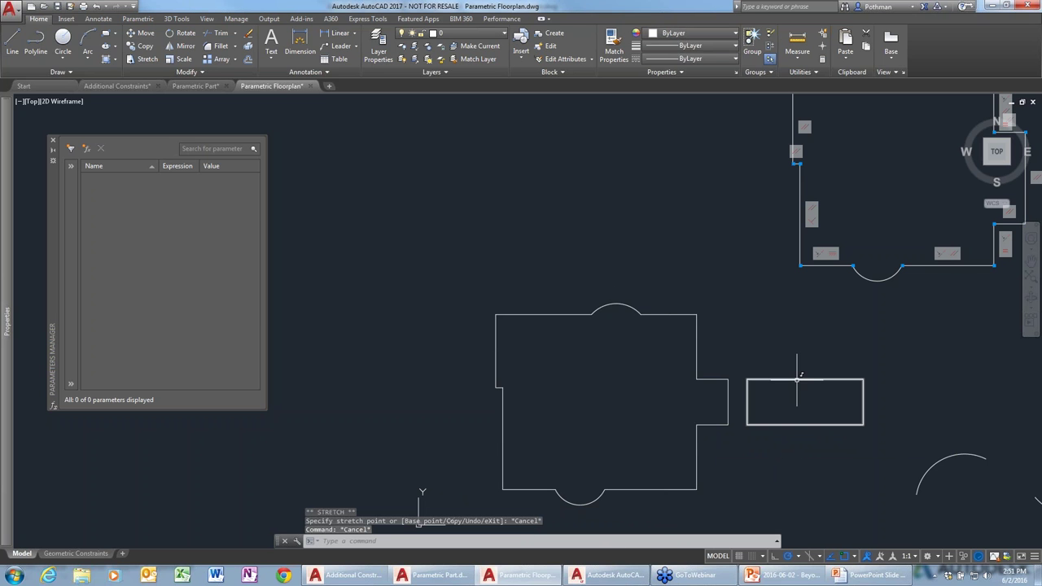
# - Undo the edits back past the test block's definition to restore the constrained rectangle beside the floorplan
pyautogui.hotkey('ctrl', 'z')
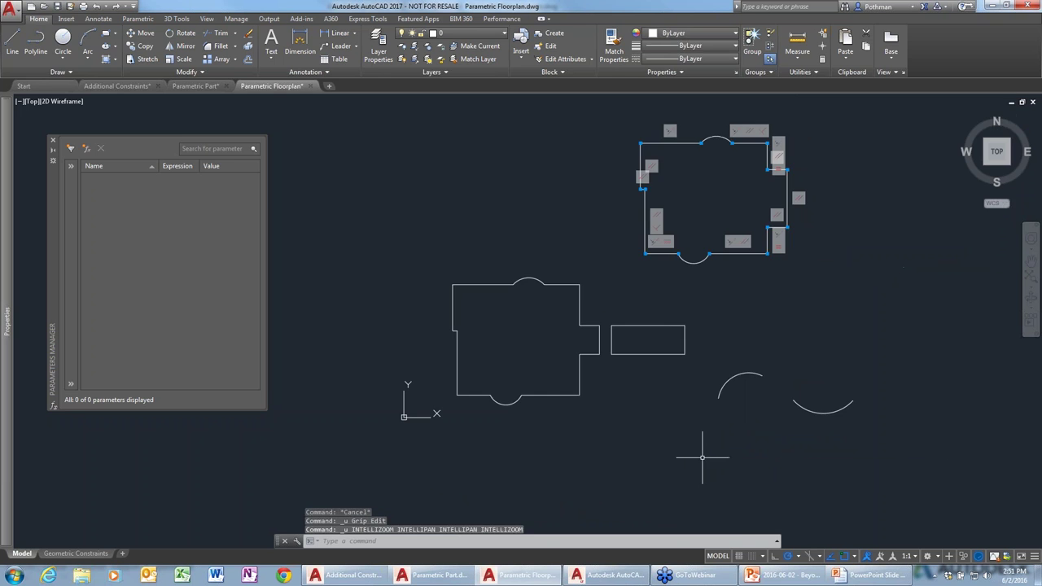
pyautogui.hotkey('ctrl', 'z')
pyautogui.hotkey('ctrl', 'z')
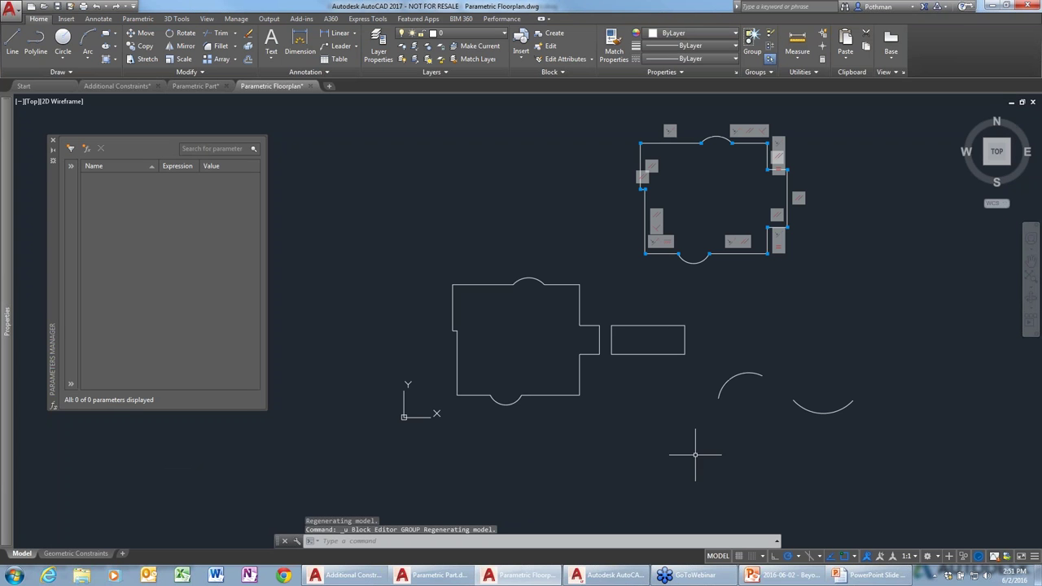
pyautogui.click(669, 352)
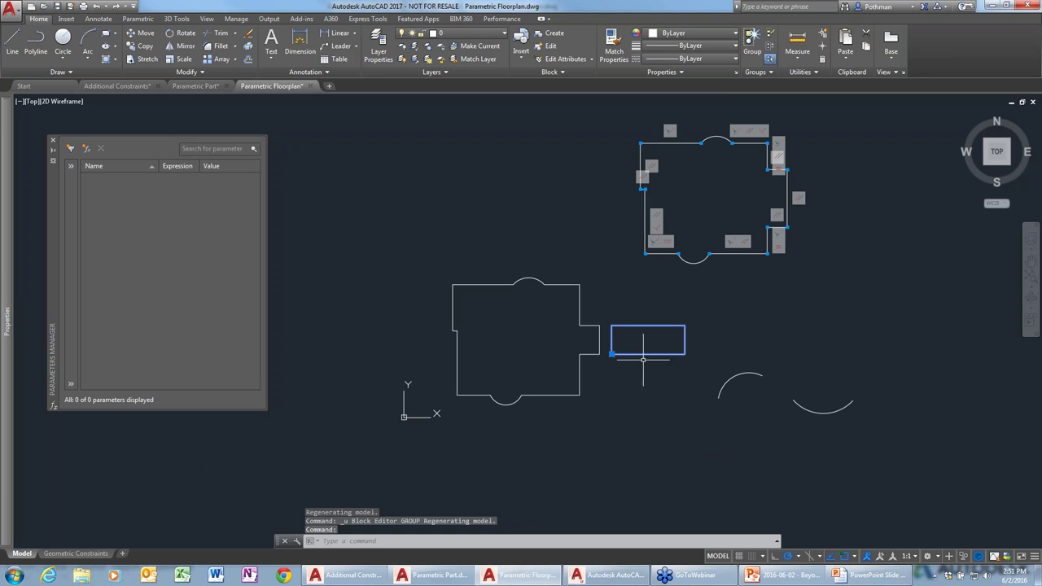
pyautogui.press('Escape')
pyautogui.hotkey('ctrl', 'z')
pyautogui.hotkey('ctrl', 'z')
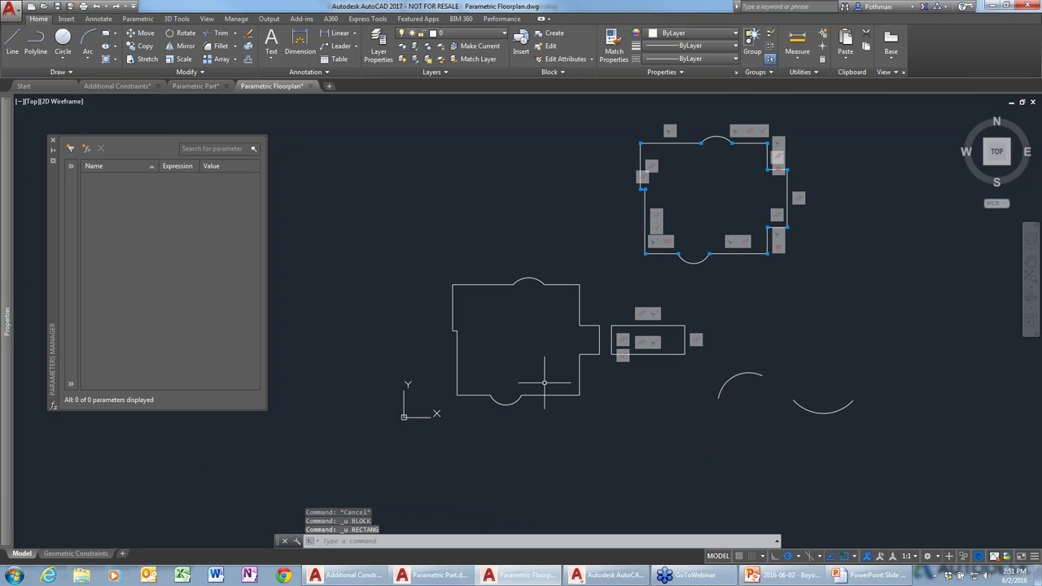
# - Stretch the lower edge of the original floorplan's right-hand projection downward and to the left
pyautogui.scroll(4, 598, 364)
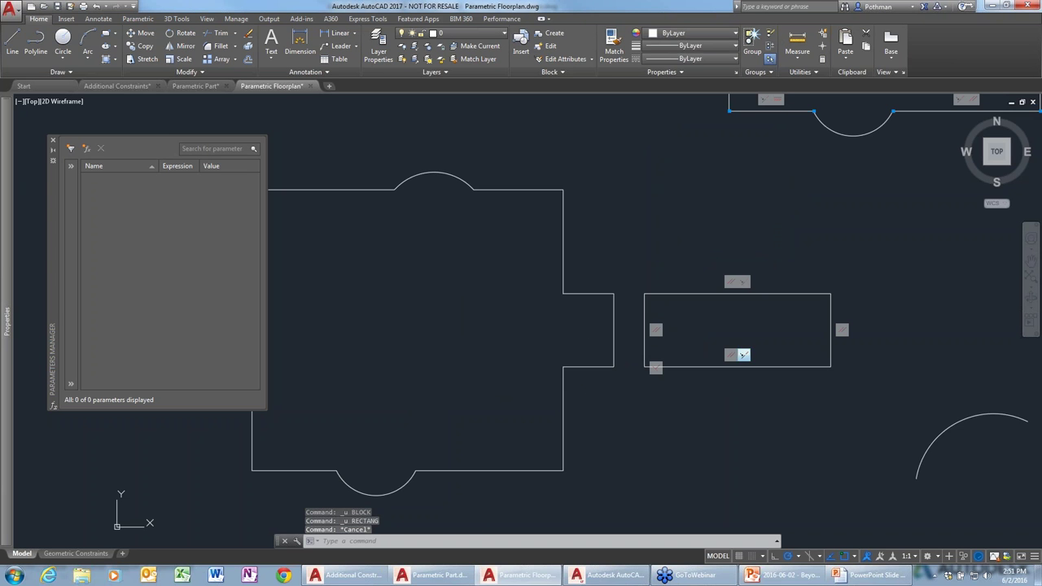
pyautogui.click(591, 367)
pyautogui.click(592, 367)
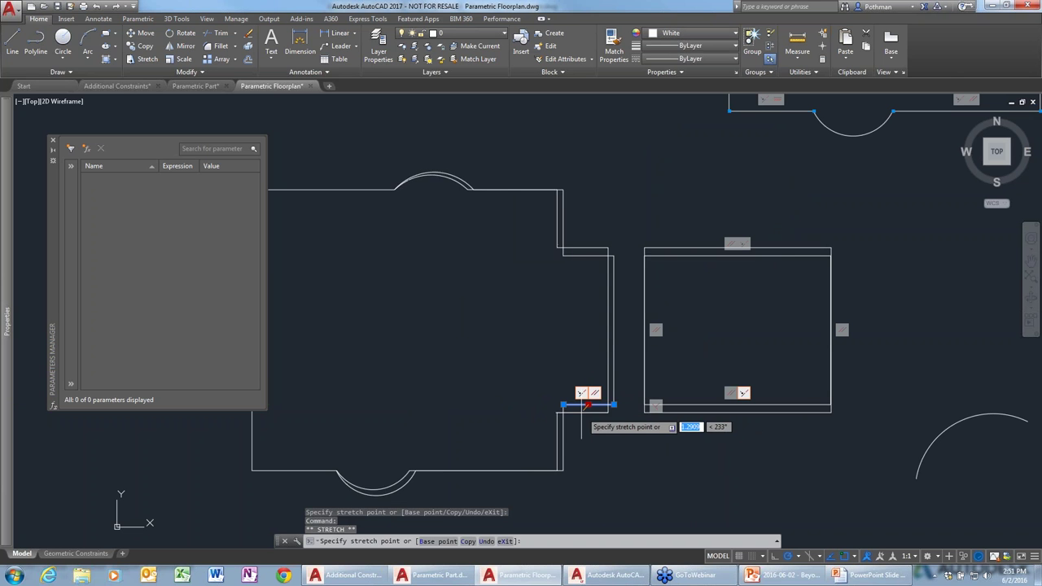
pyautogui.click(554, 413)
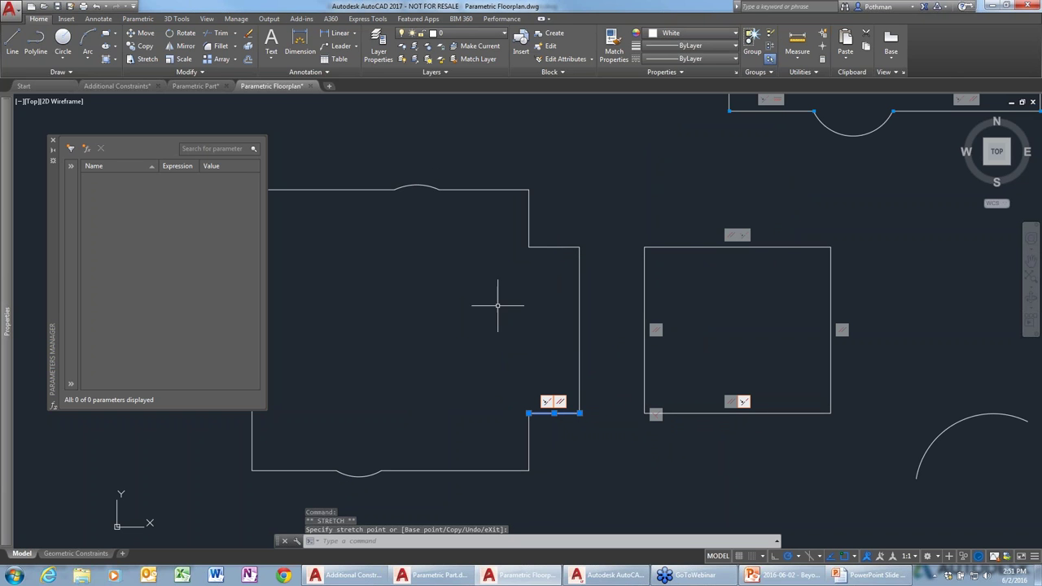
# - Stretch the projection's lower edge to the right and slightly further down, and clear the selection
pyautogui.click(552, 414)
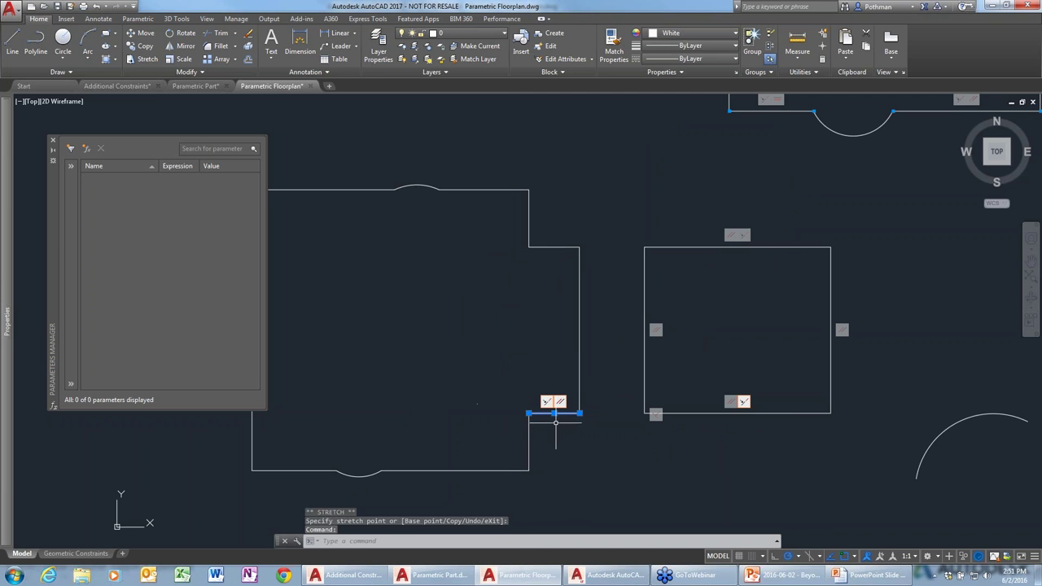
pyautogui.click(553, 414)
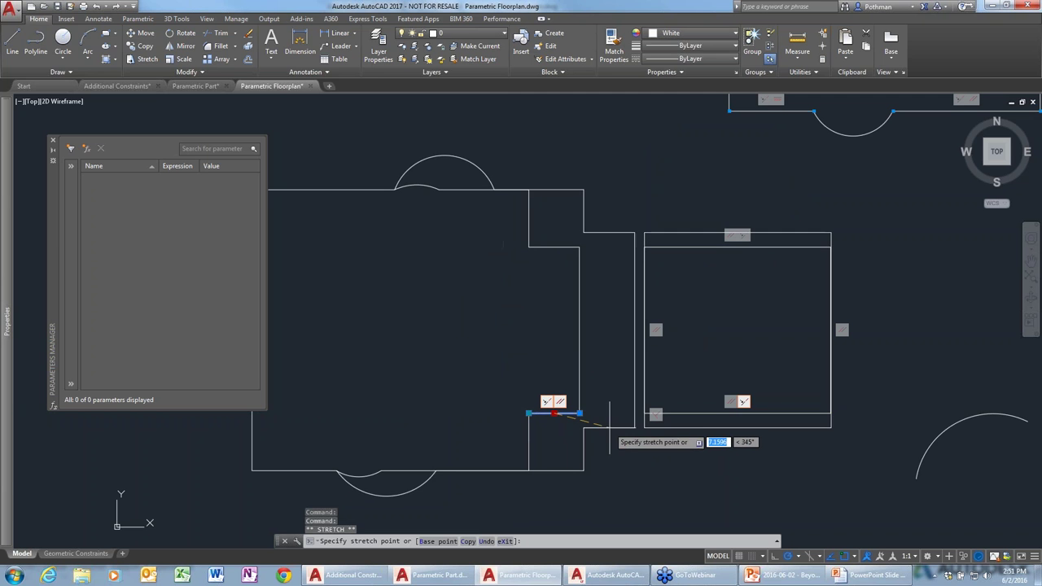
pyautogui.click(595, 428)
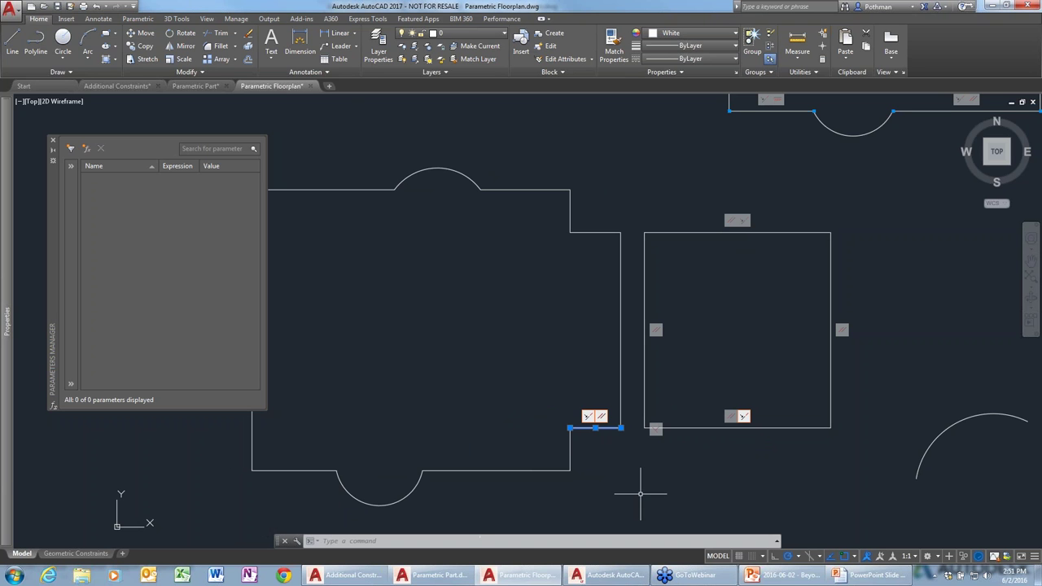
pyautogui.press('Escape')
pyautogui.press('Escape')
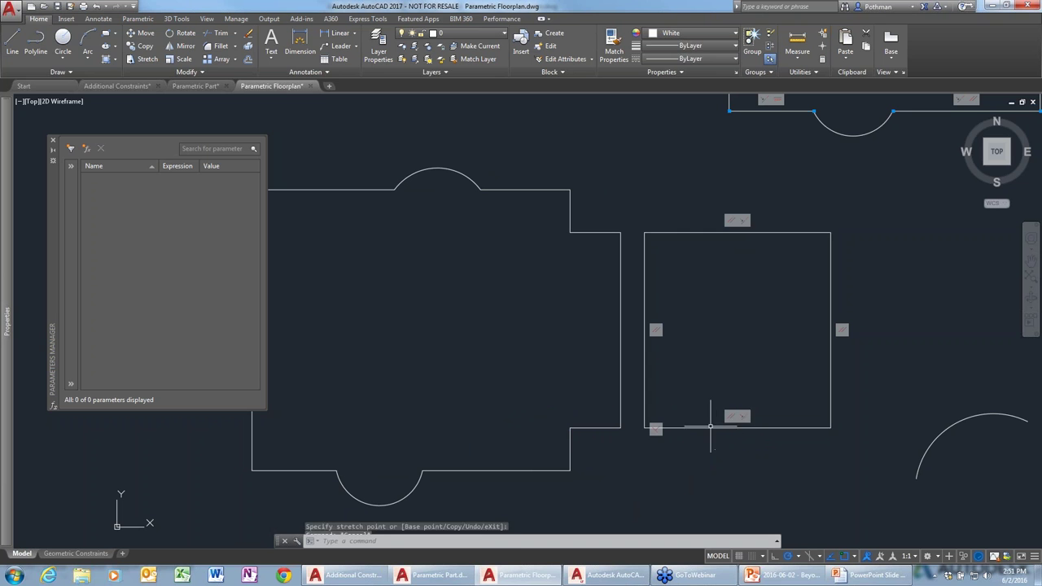
# - Try stretching the constrained rectangle's lower-left corner straight down, and undo the stretch
pyautogui.click(724, 427)
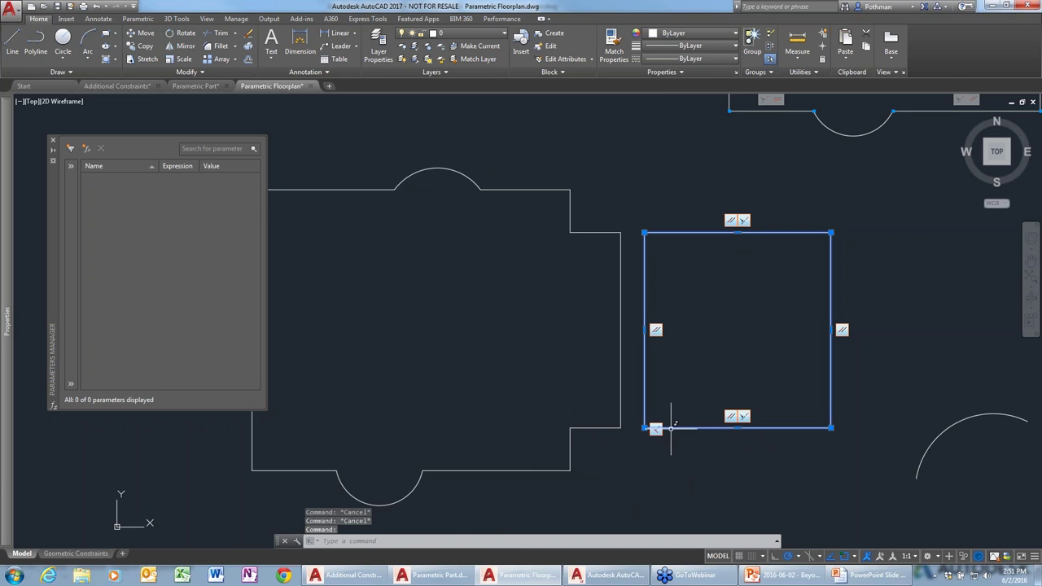
pyautogui.click(645, 427)
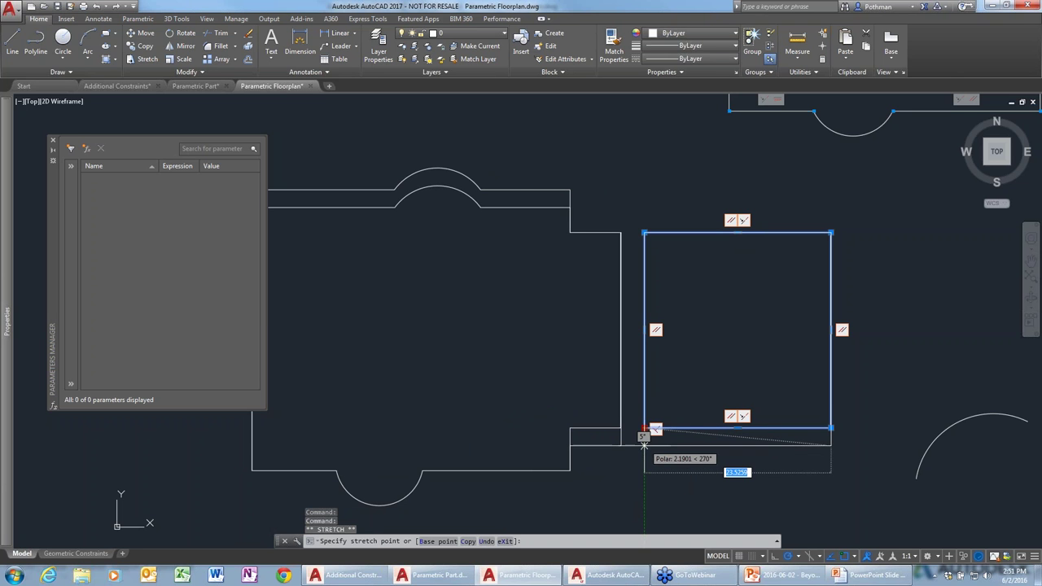
pyautogui.click(643, 501)
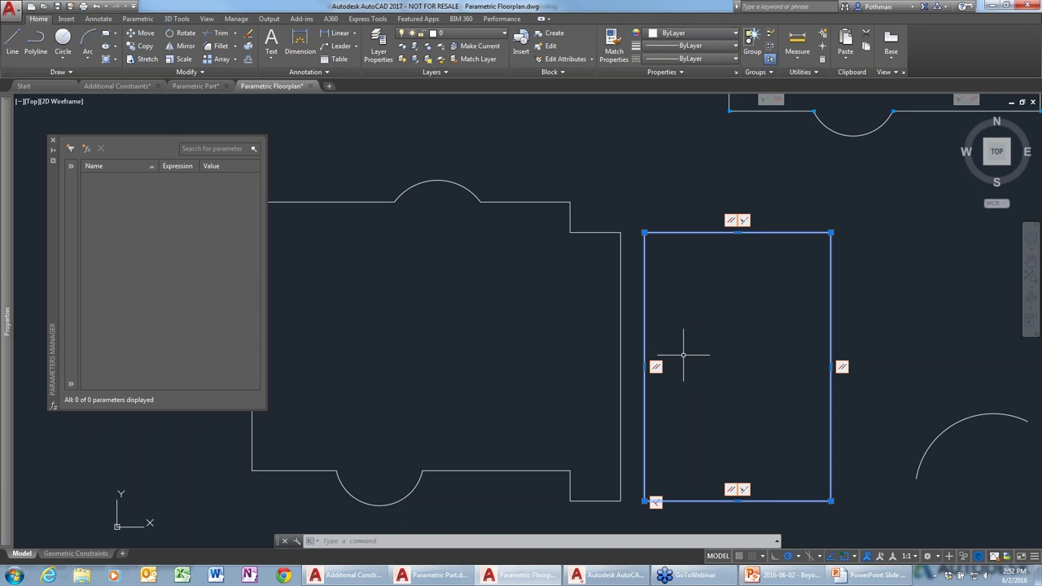
pyautogui.hotkey('ctrl', 'z')
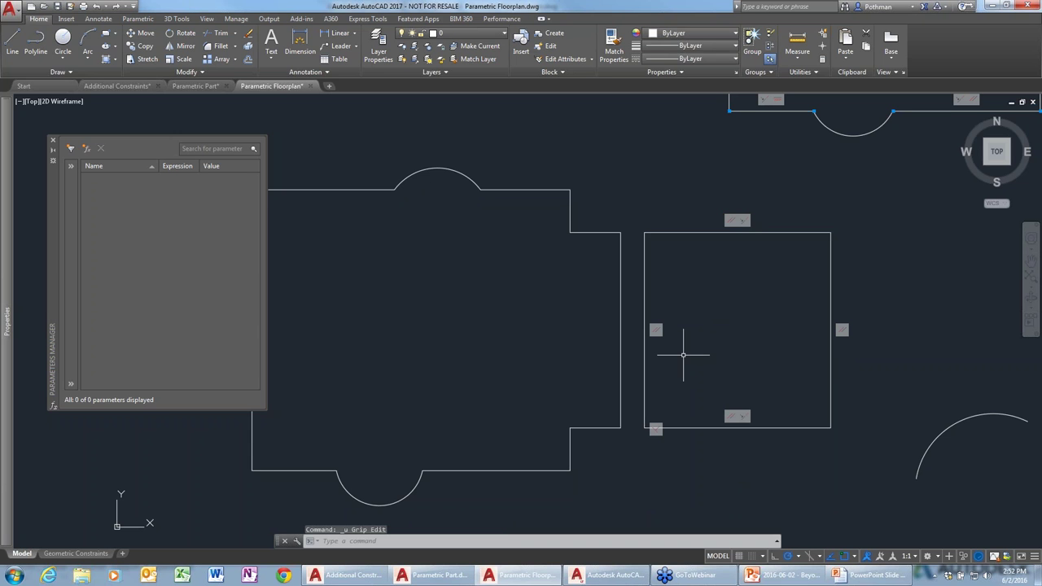